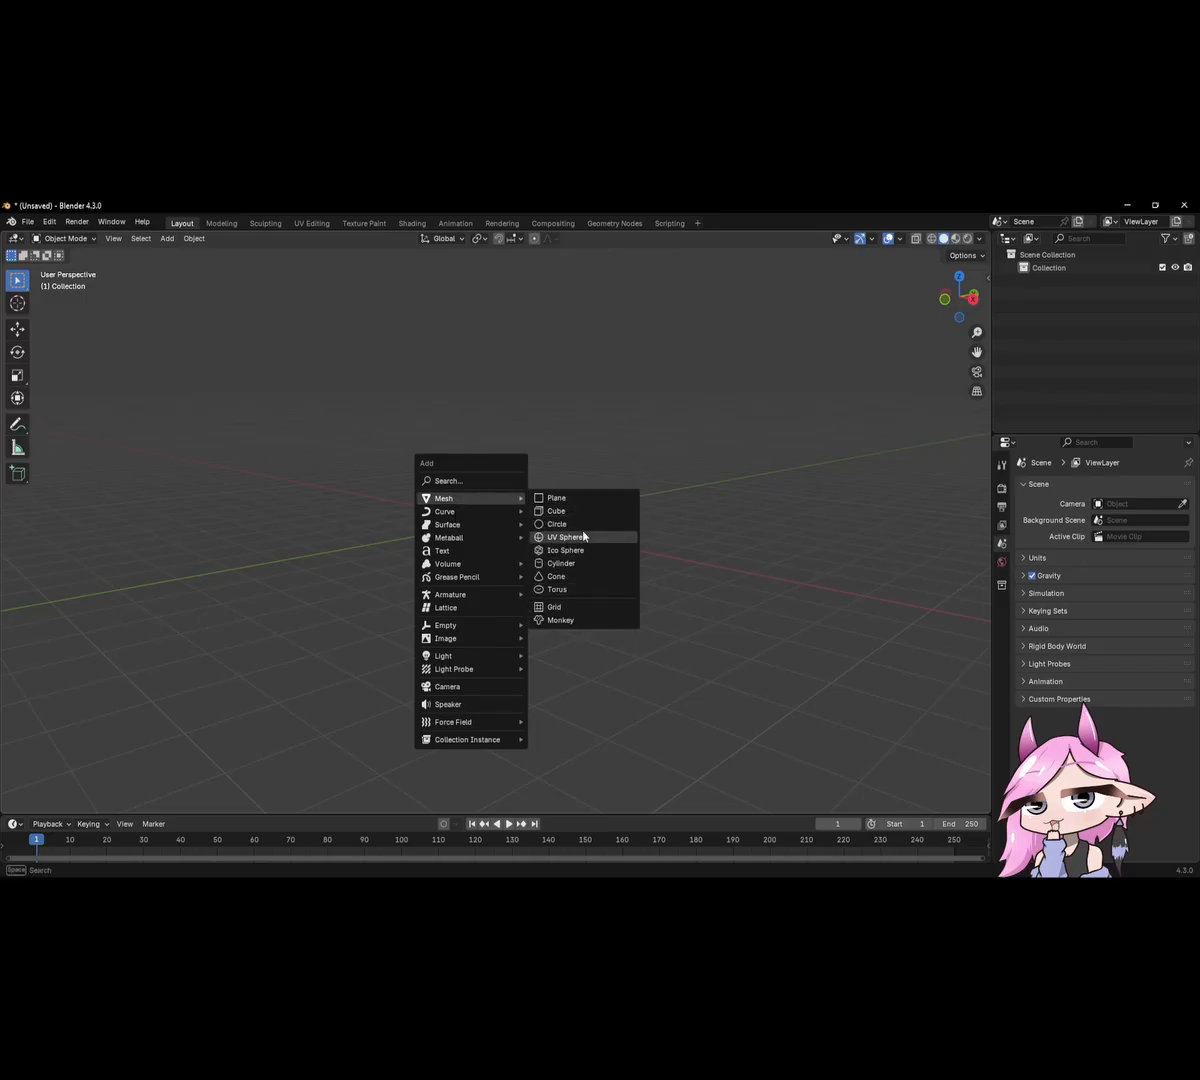
mouse_move(469, 514)
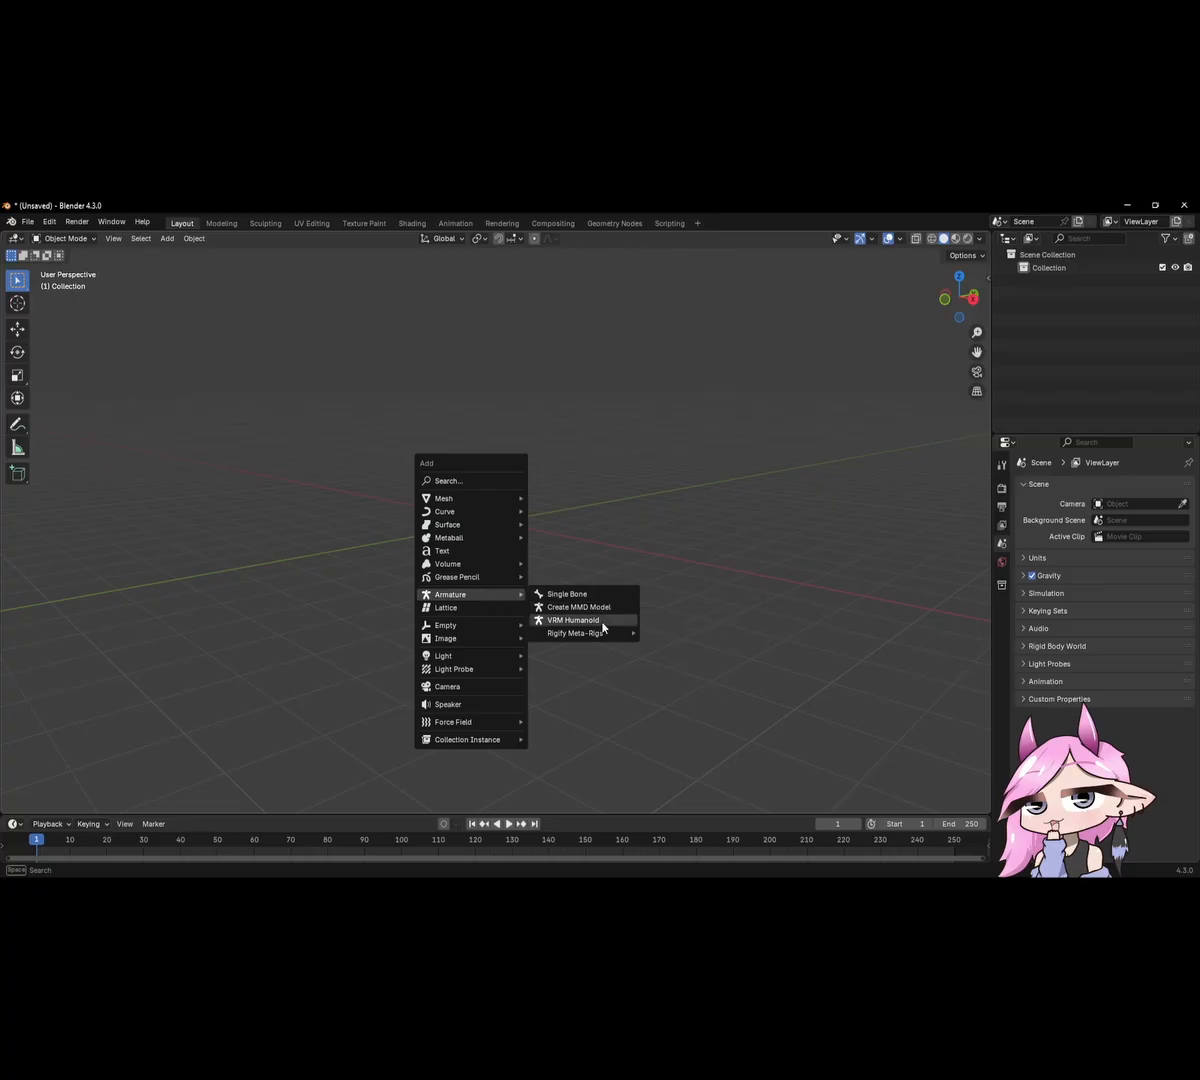
mouse_move(614, 640)
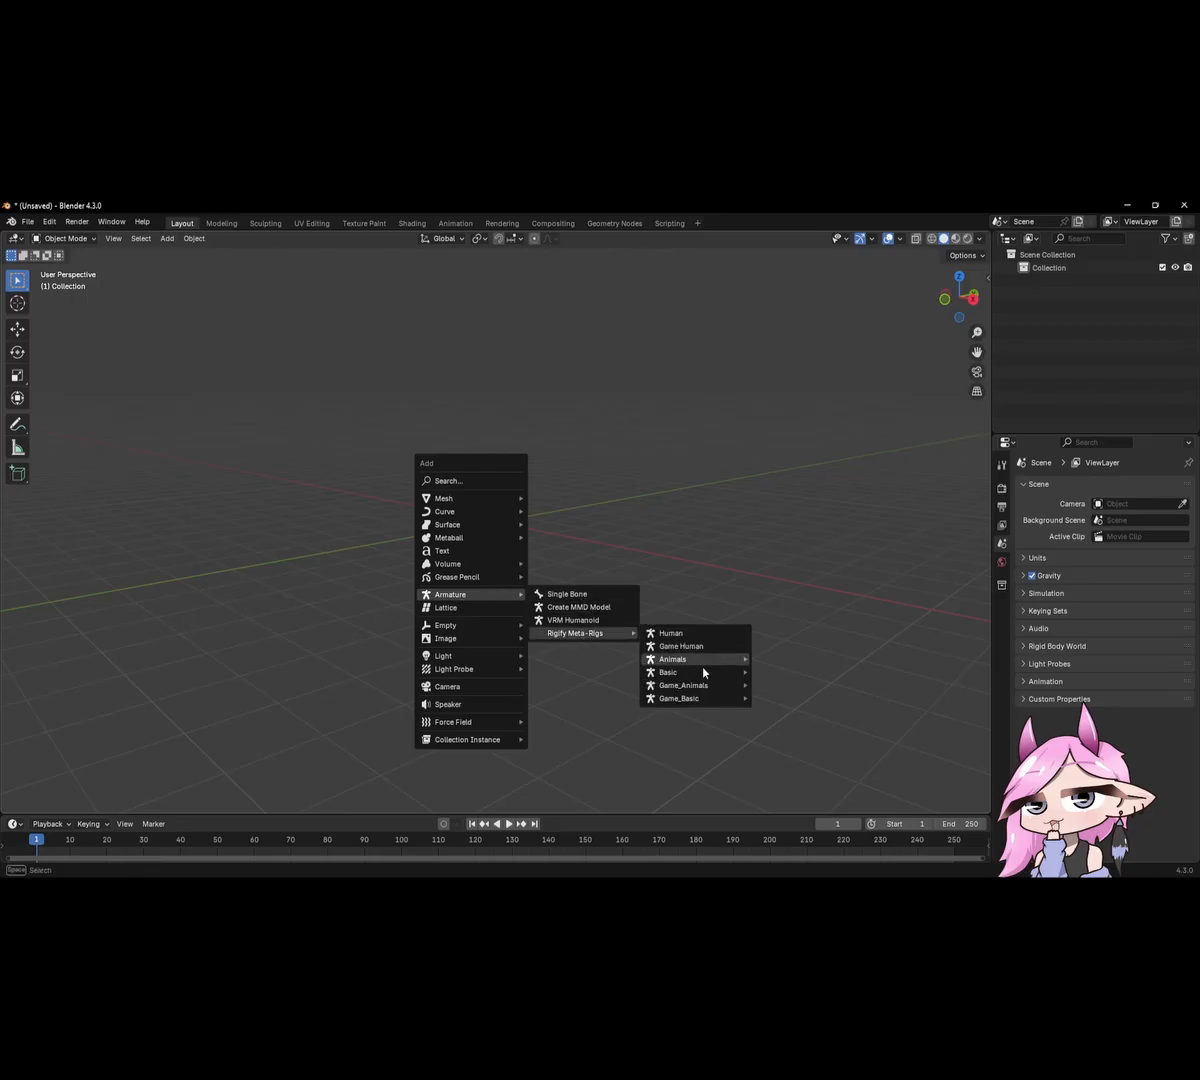
mouse_move(688, 678)
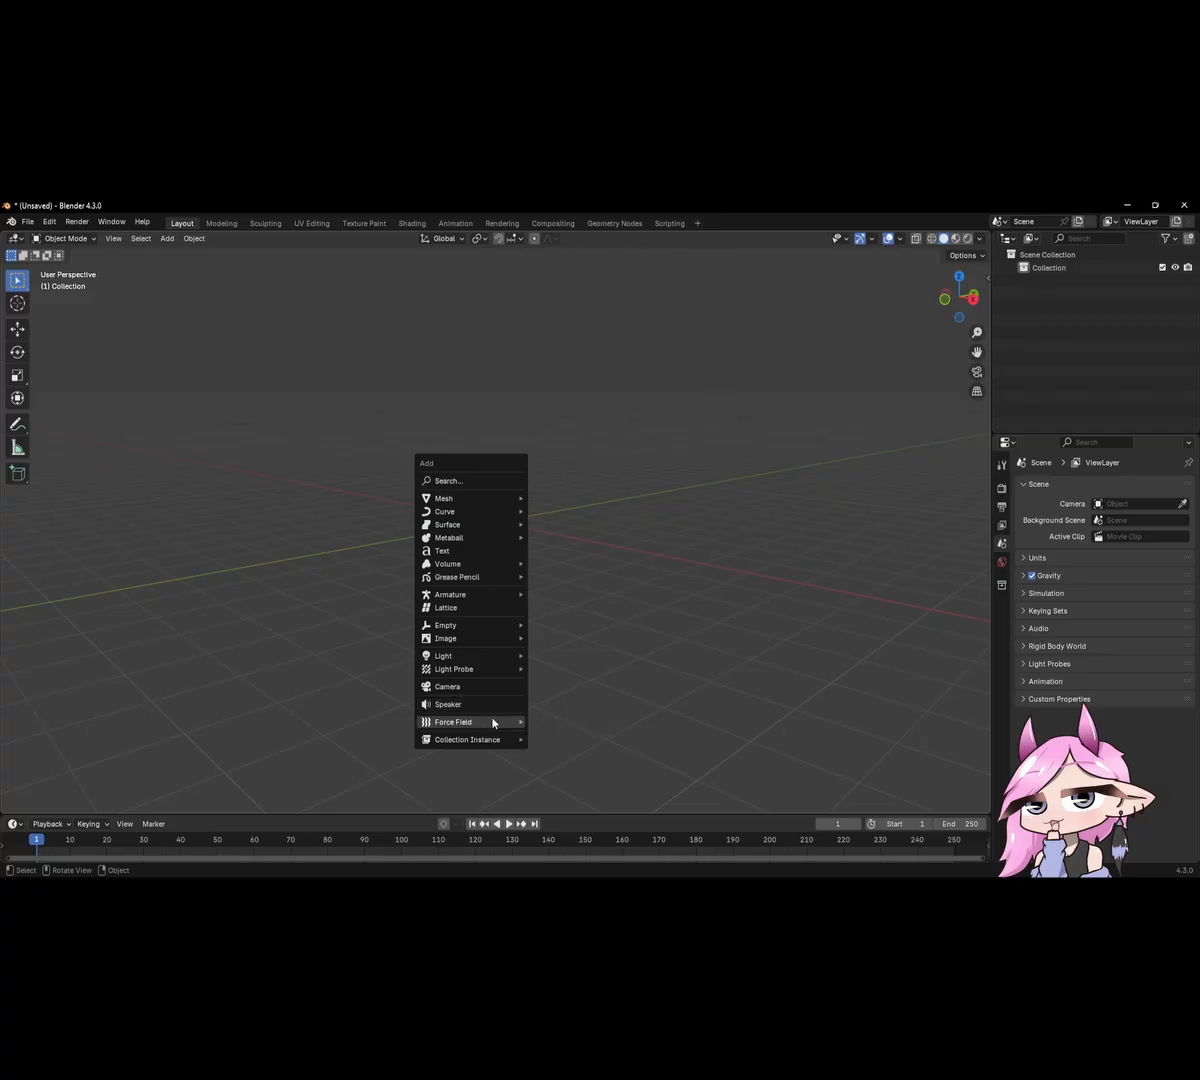
mouse_move(487, 722)
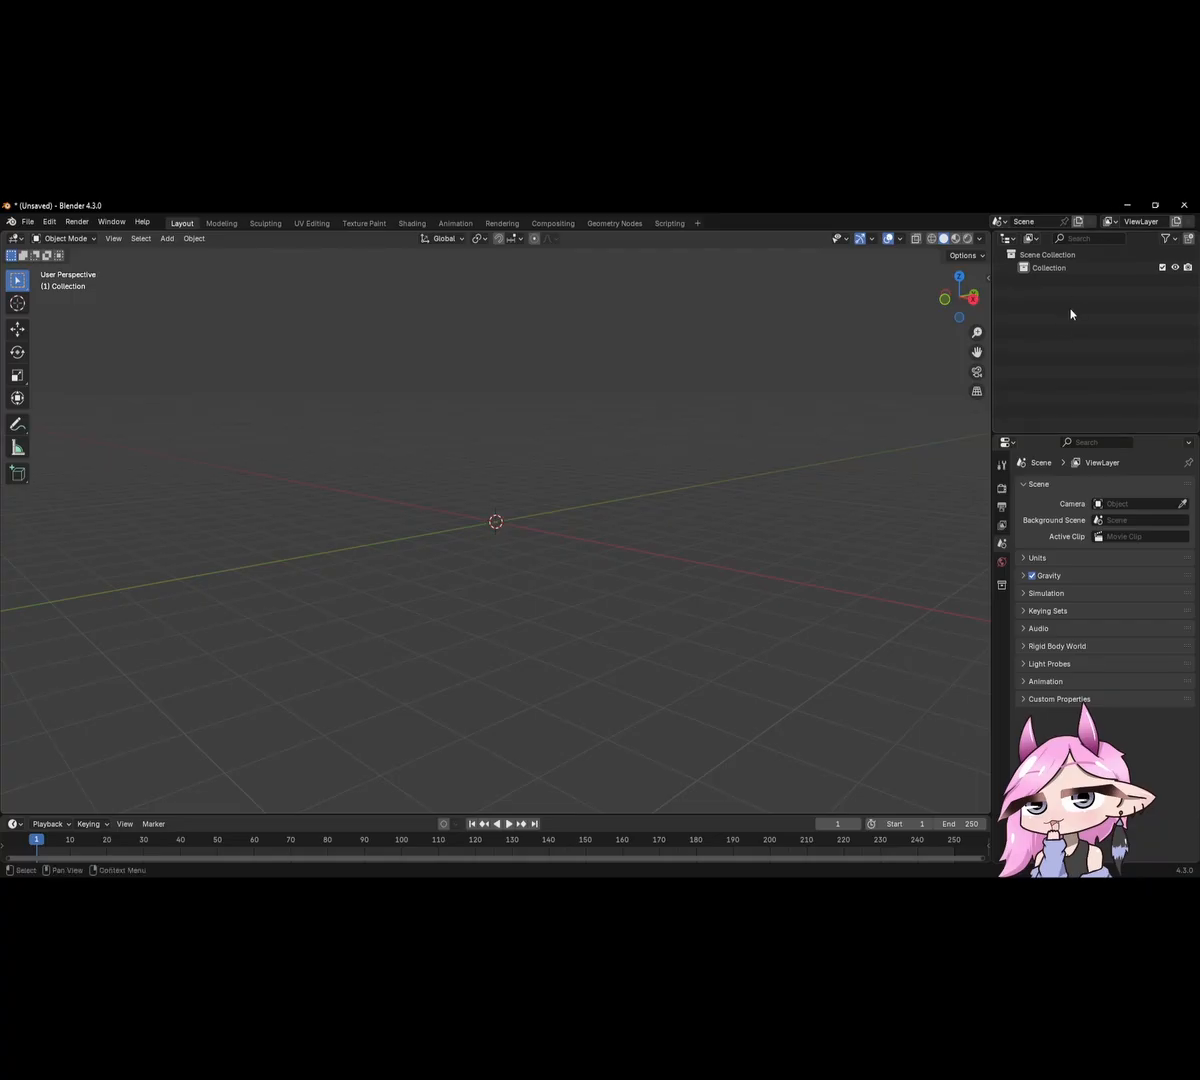
Add a trial cube mesh with its size adjusted to about 2.14 m, and delete it.
middle_click_drag(463, 447, 547, 522)
key("shift+a")
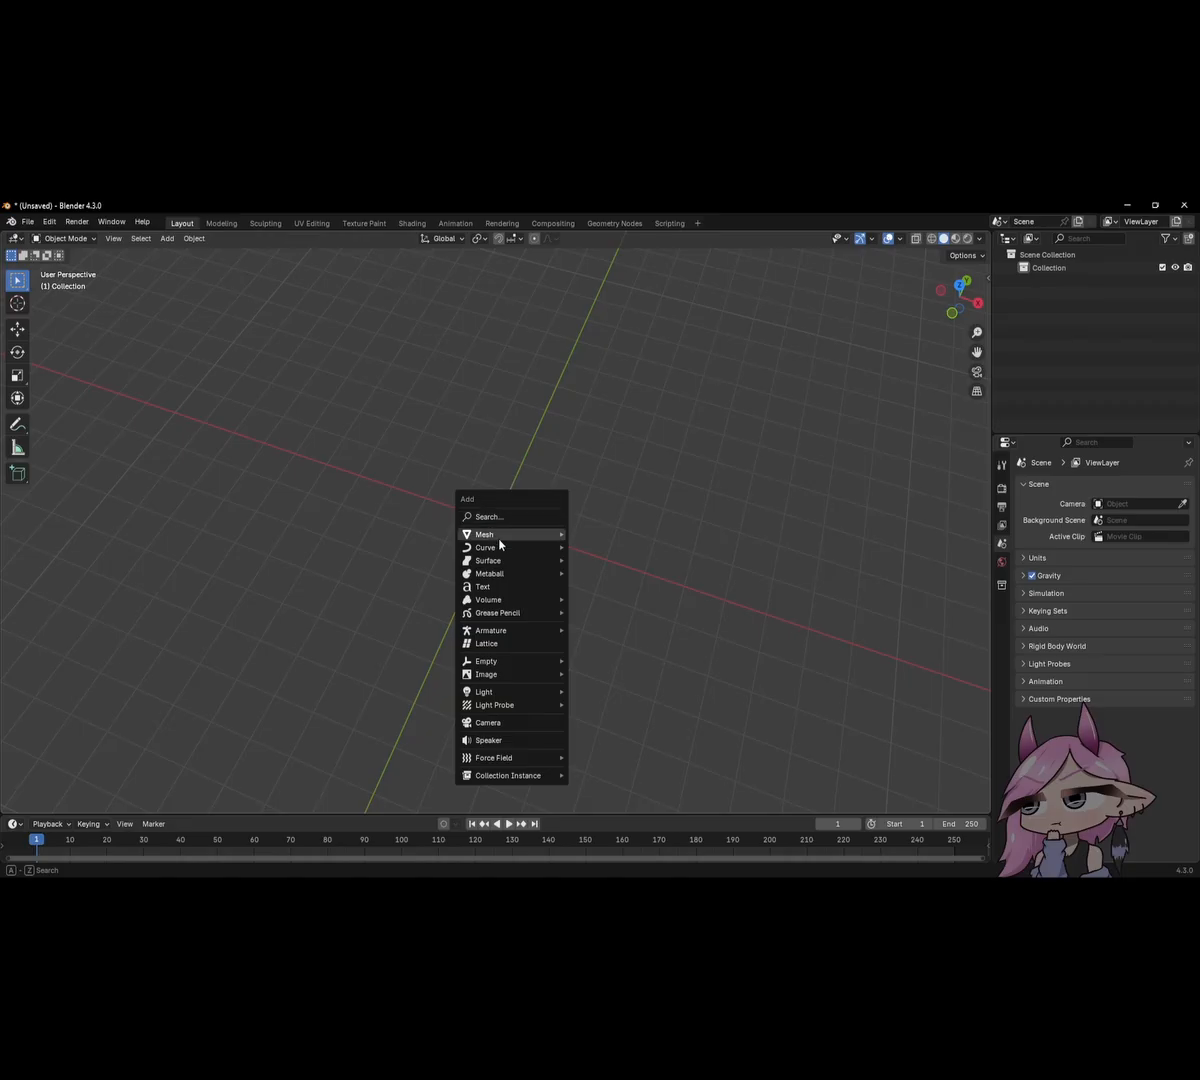
mouse_move(496, 536)
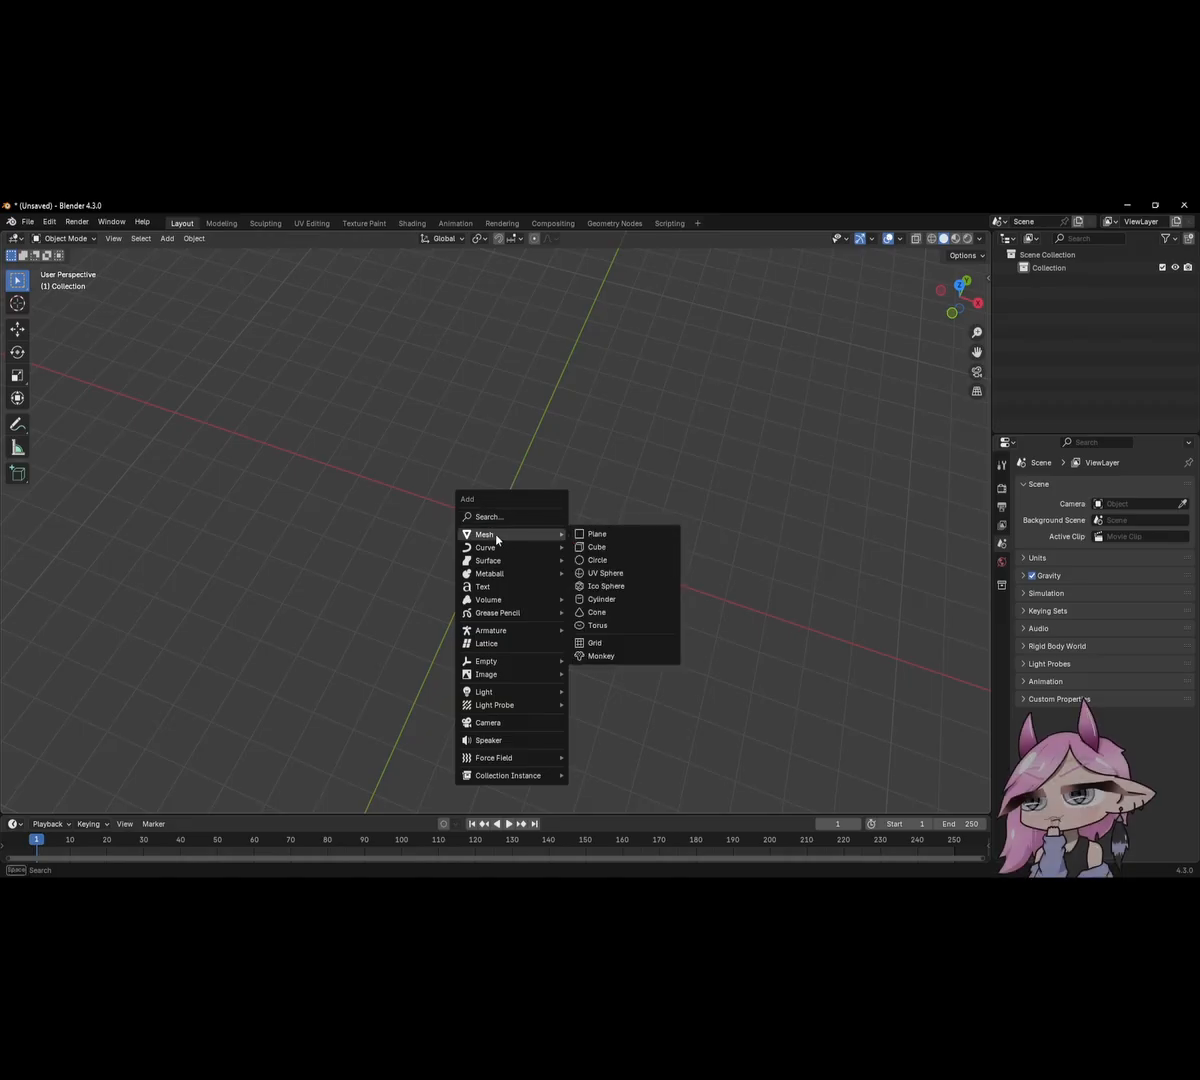
left_click(595, 548)
middle_click_drag(480, 551, 420, 535)
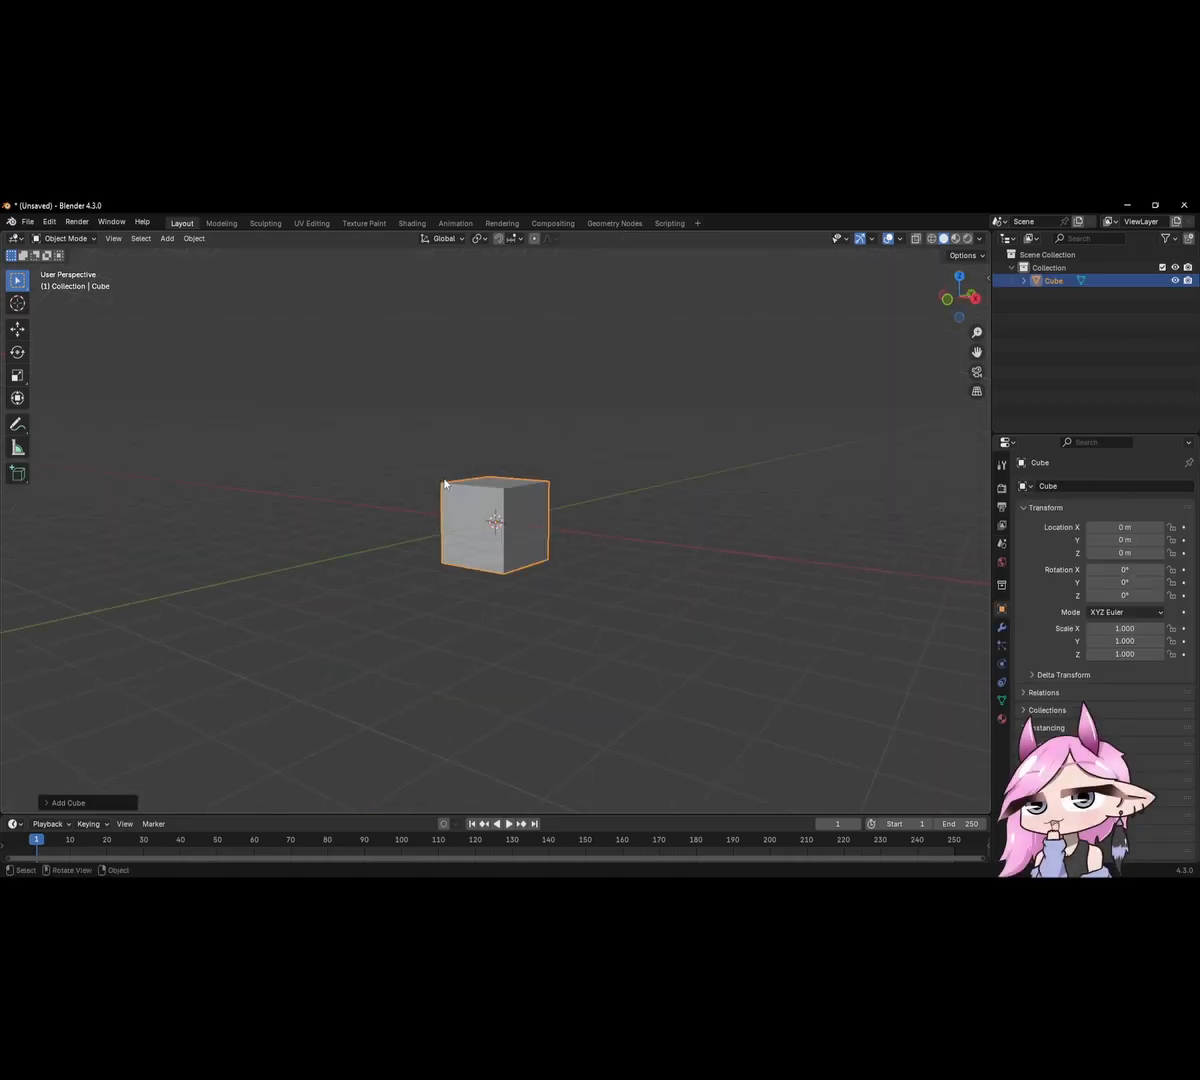
scroll(354, 524, "up", 4)
left_click(47, 805)
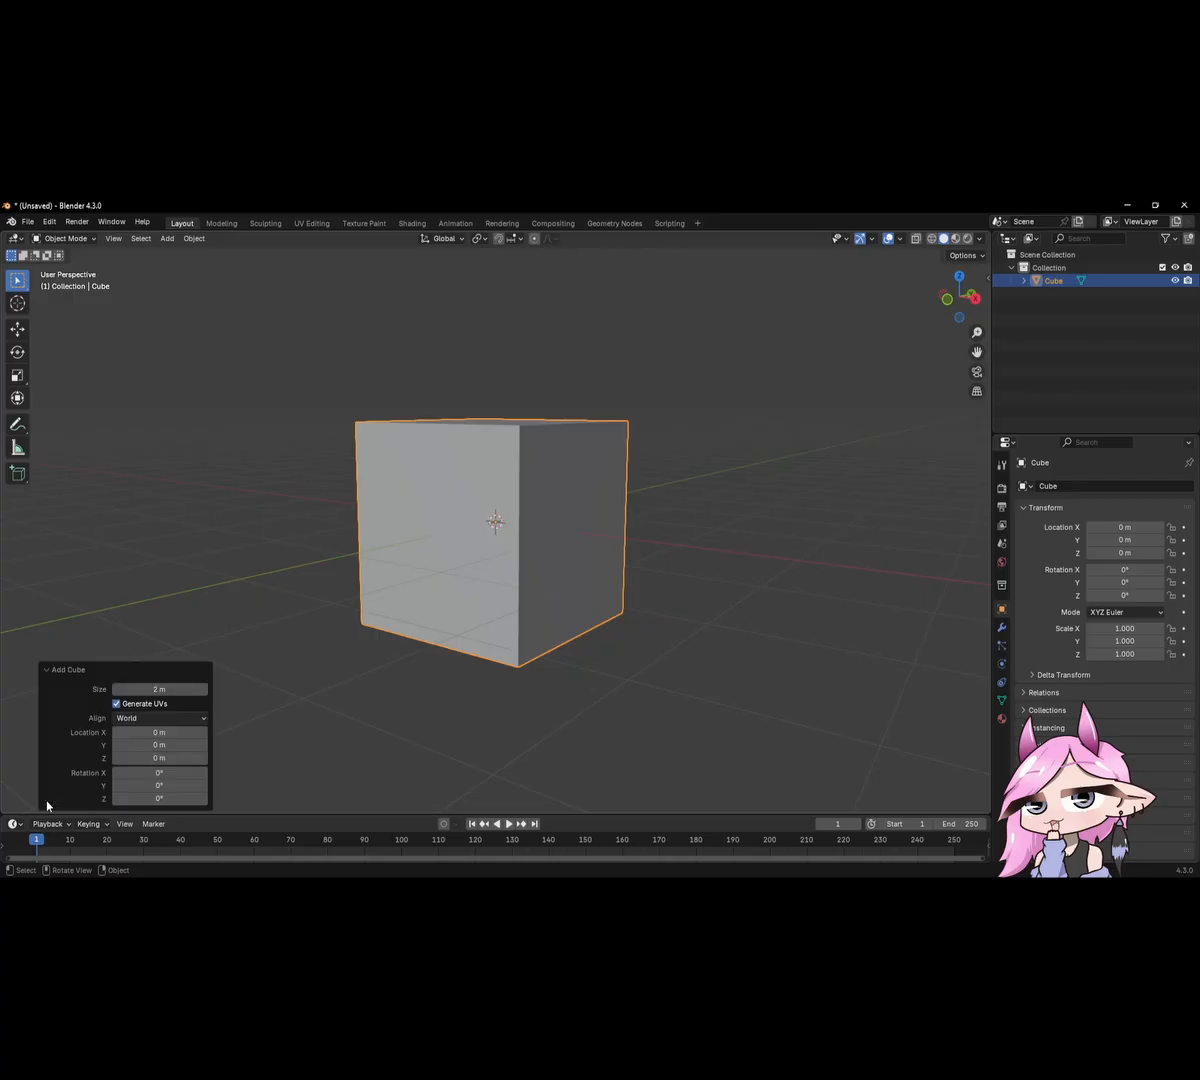
mouse_move(160, 689)
left_mouse_down()
mouse_move(247, 697)
mouse_move(140, 700)
mouse_move(160, 700)
left_mouse_up()
key("Delete")
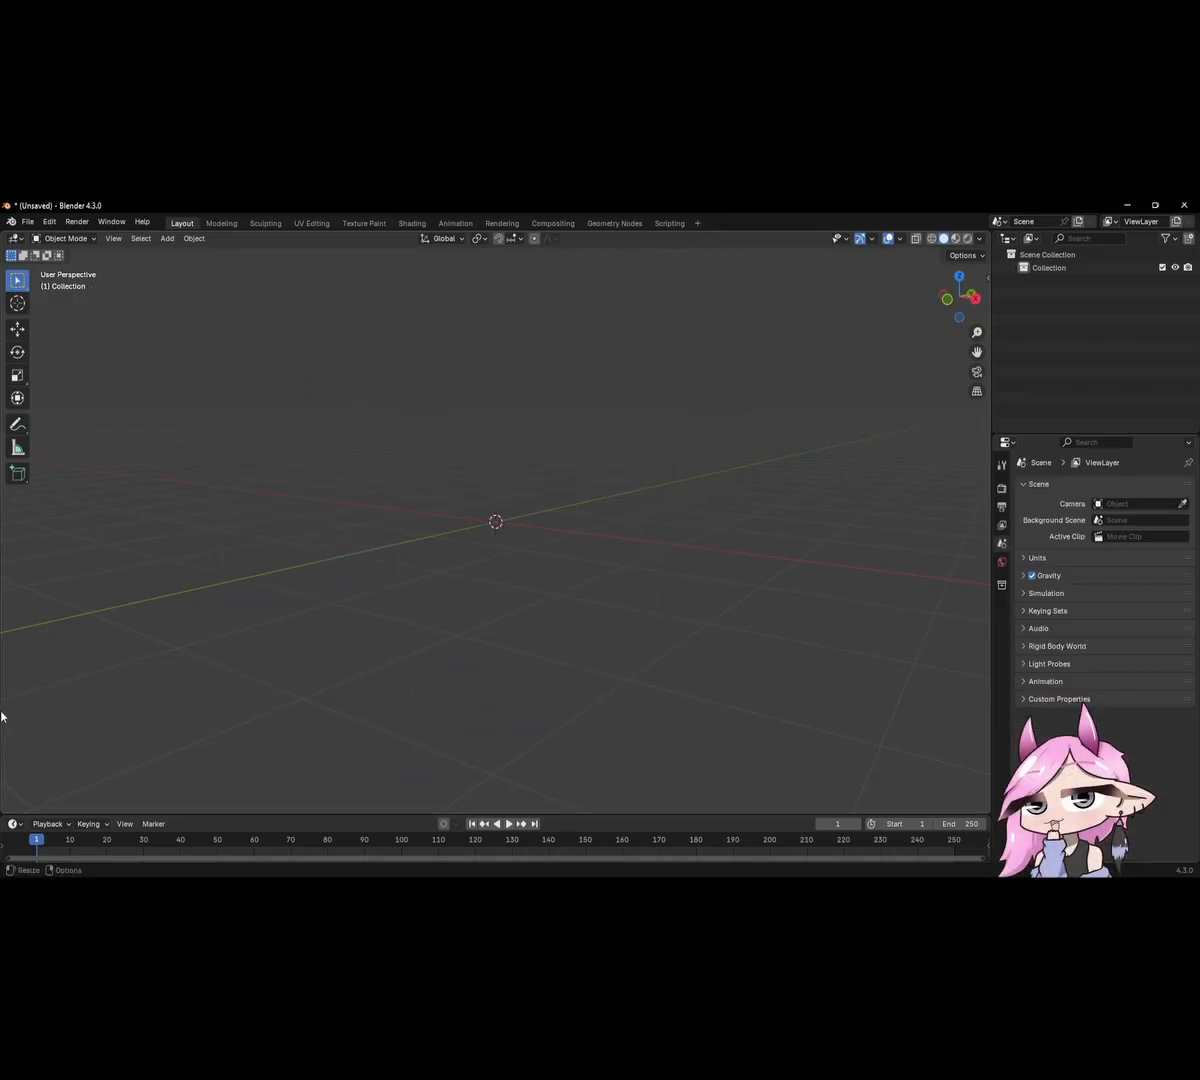
Add a torus mesh with 6 major segments and 3 minor segments.
middle_click_drag(161, 729, 528, 547)
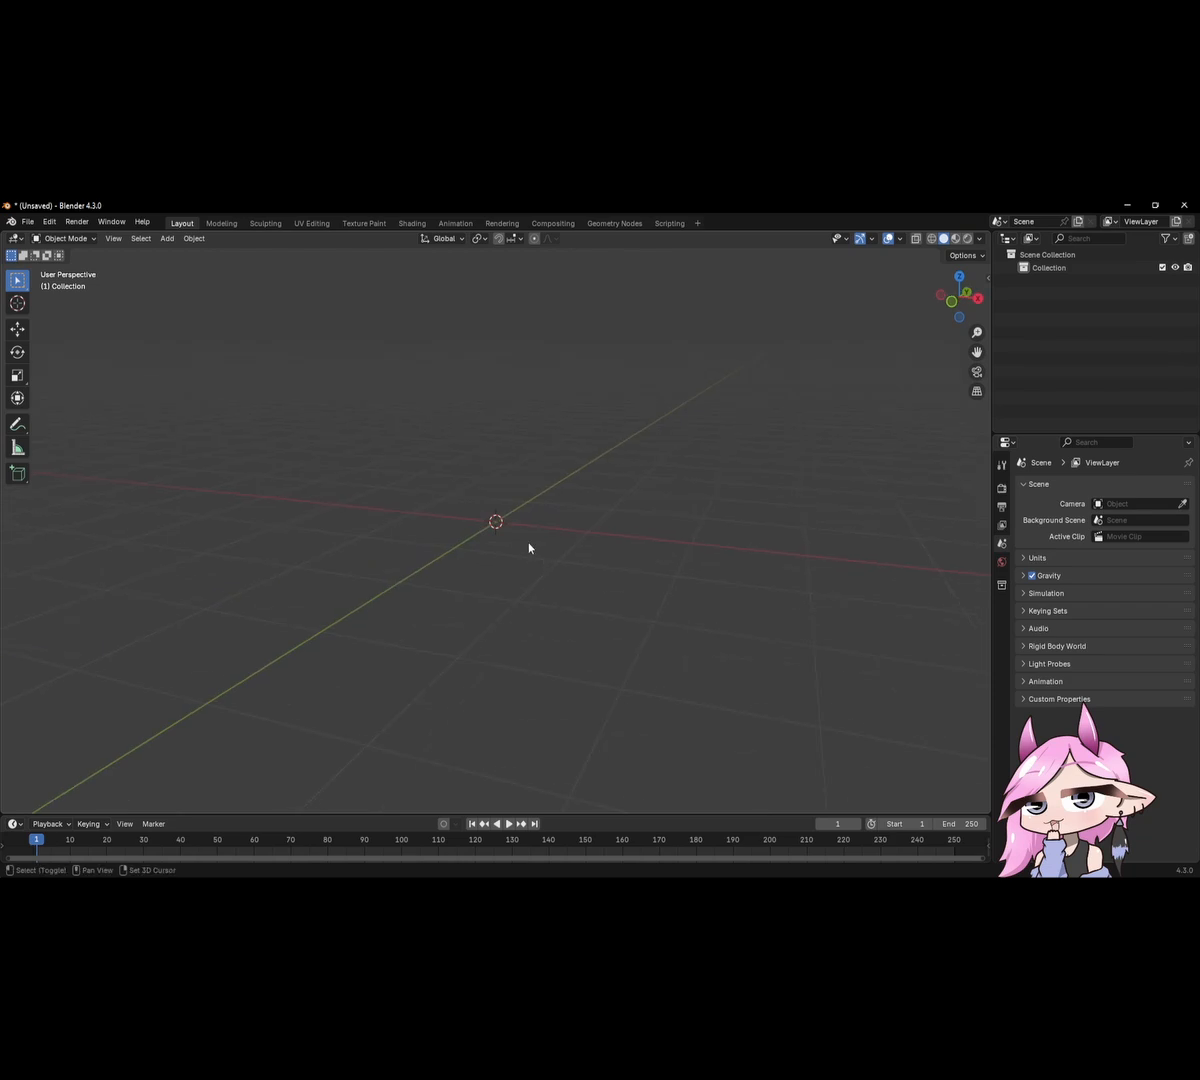
key("shift+a")
mouse_move(529, 545)
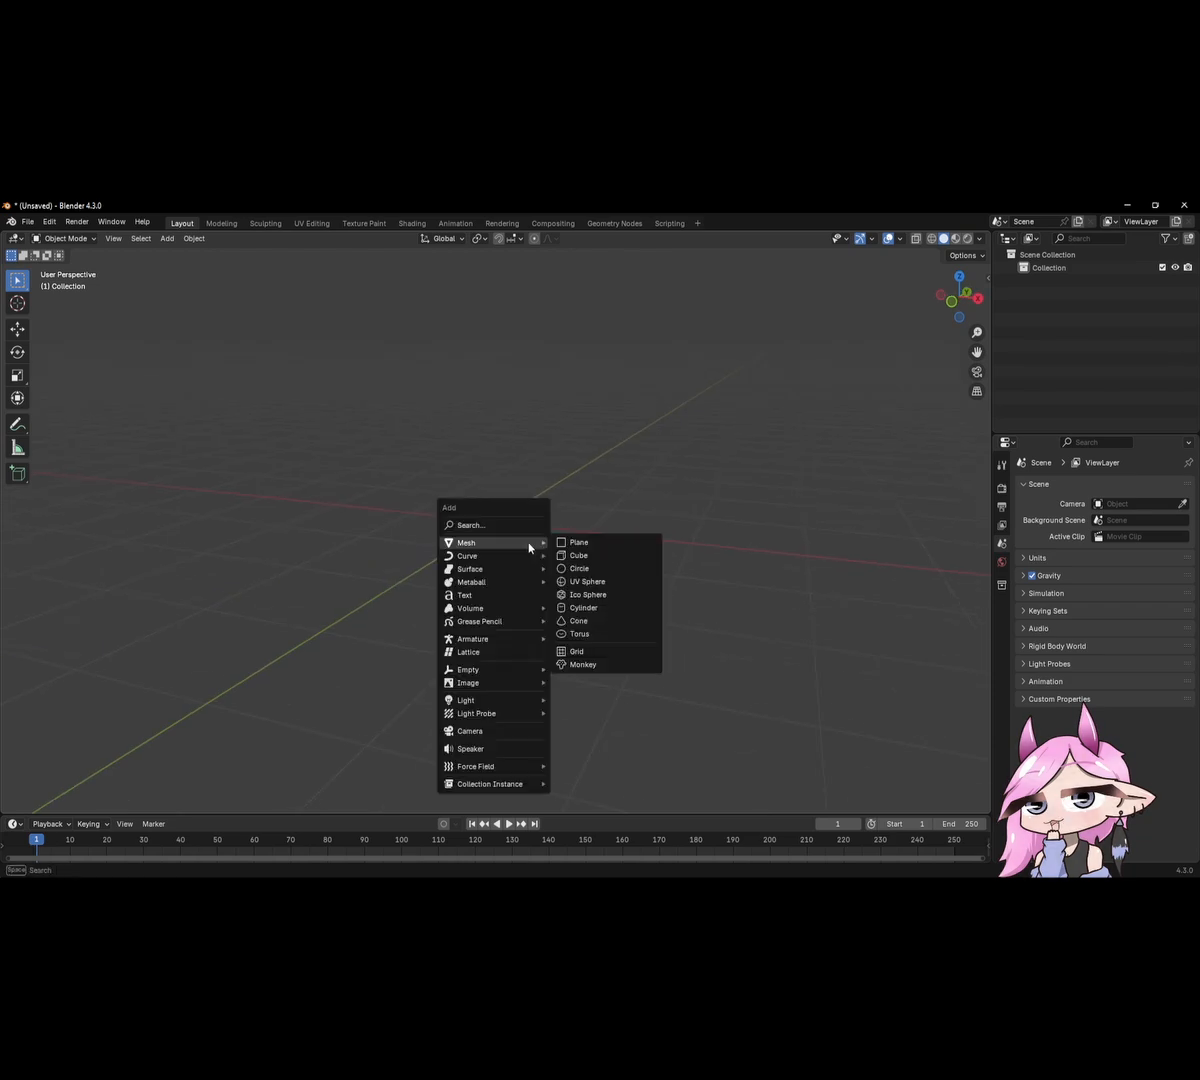
left_click(581, 634)
left_click_drag(160, 621, 128, 636)
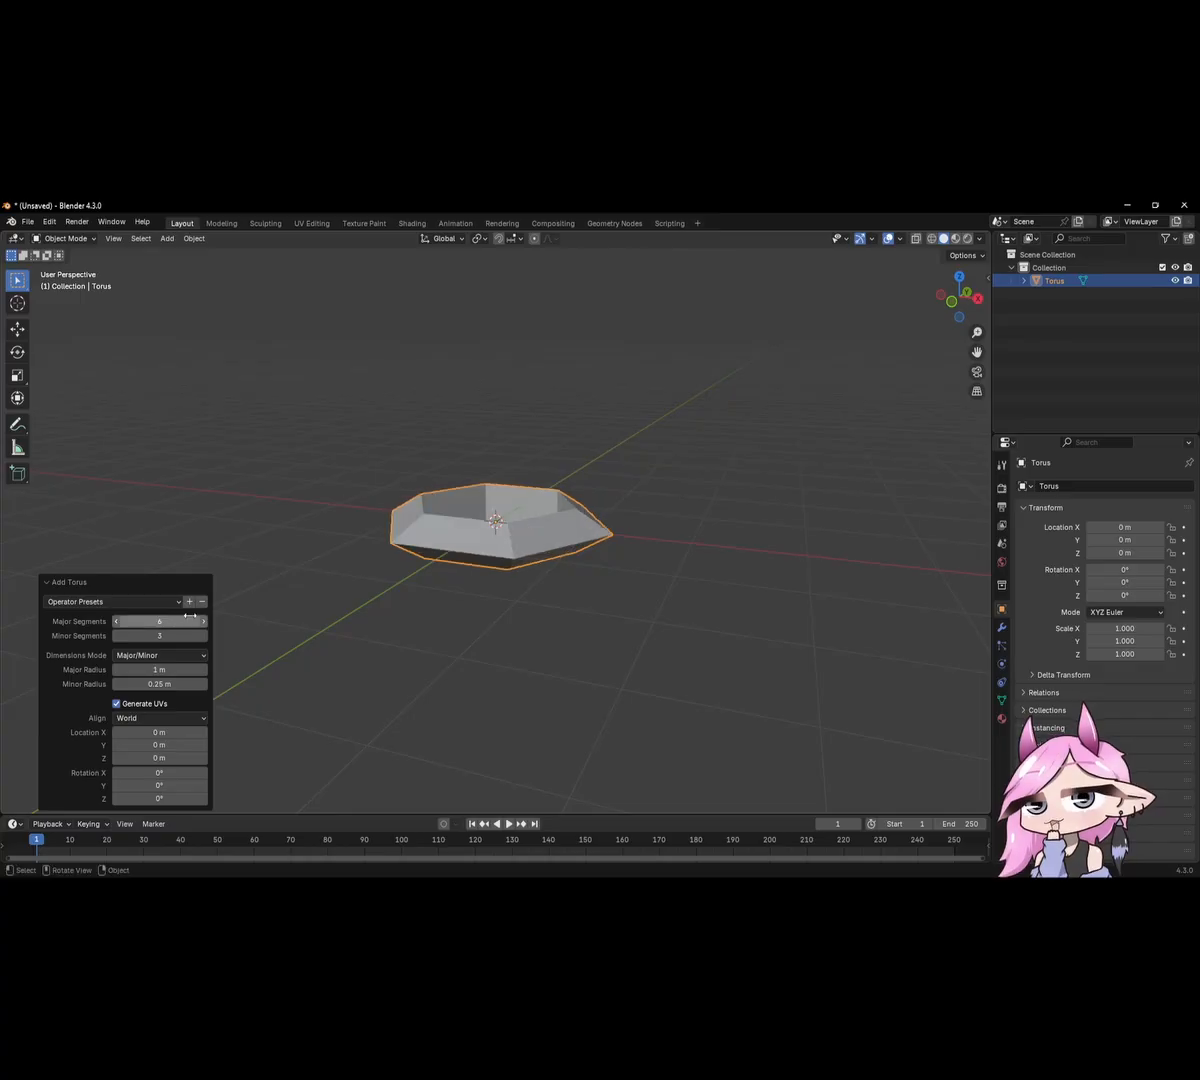
Raise the torus's minor segments to 11 and delete the torus.
right_click(477, 474)
right_click(485, 425)
middle_click_drag(290, 520, 465, 568)
left_click_drag(160, 636, 195, 636)
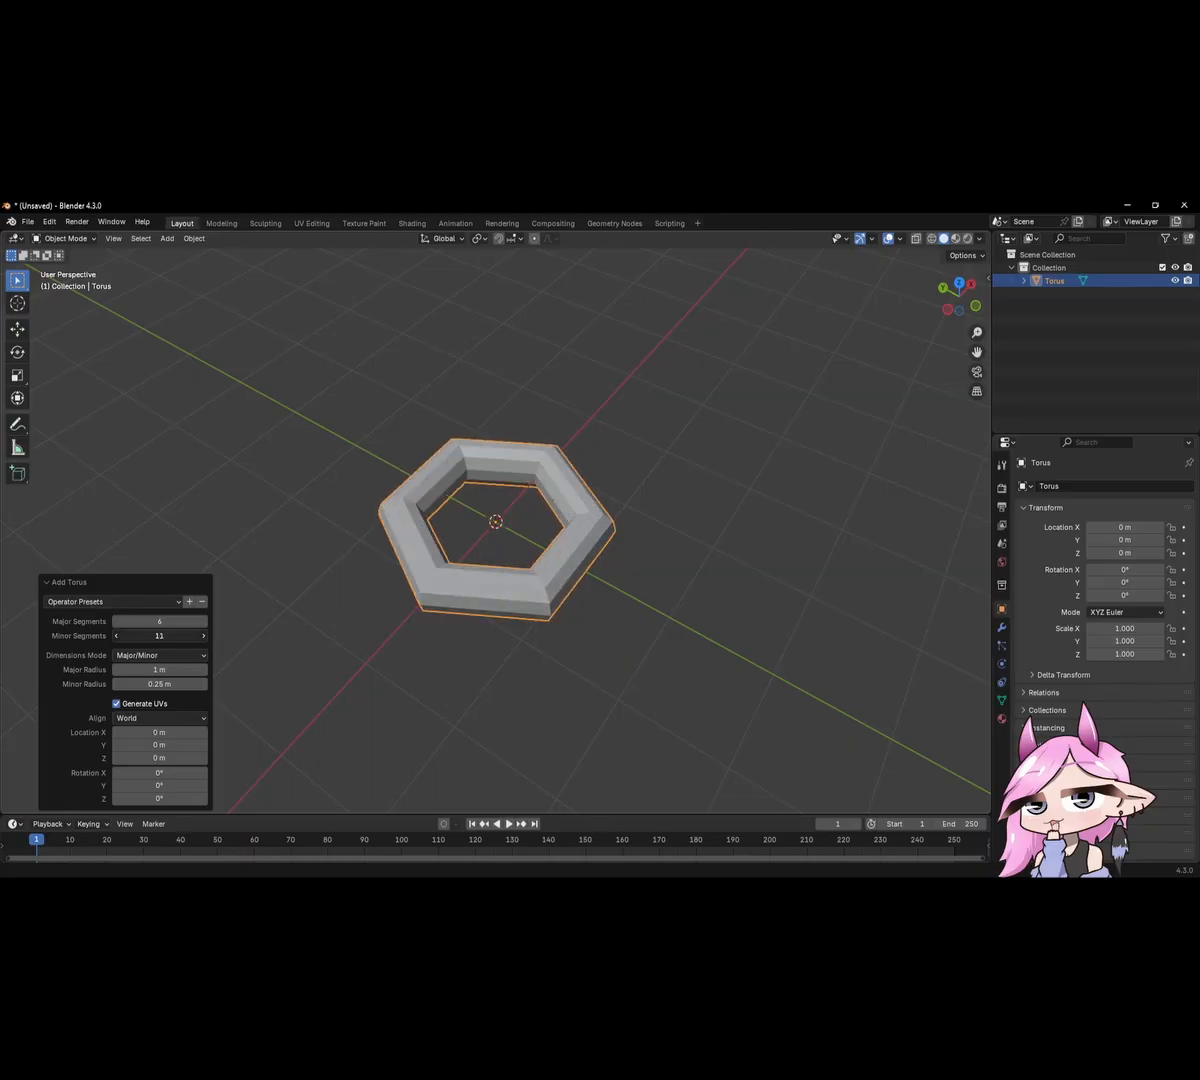
key("Delete")
Add a cube mesh at the world origin and open it in Edit Mode in the front orthographic view.
key("shift+a")
mouse_move(386, 587)
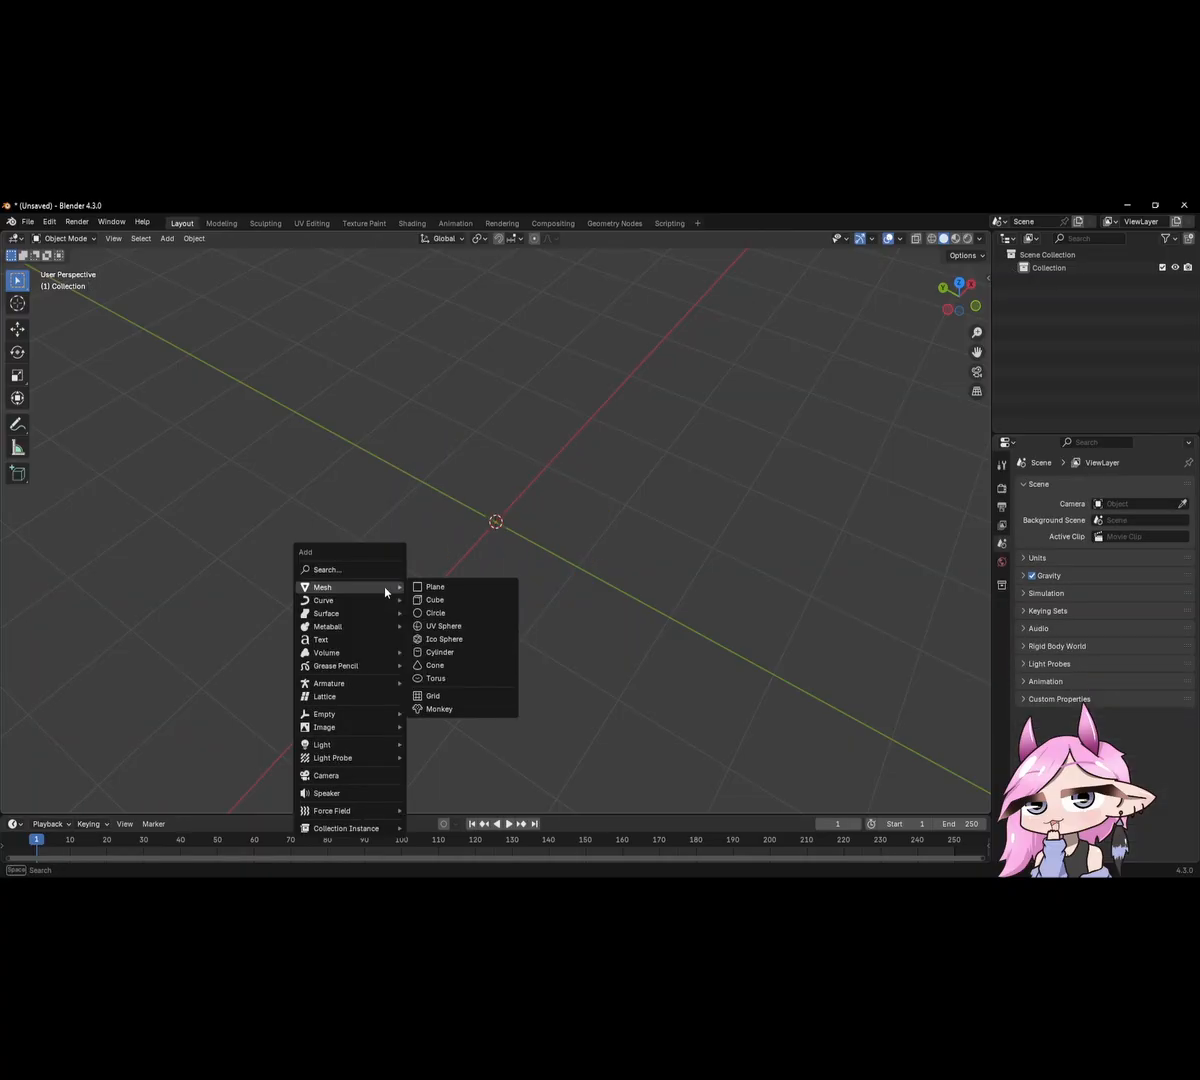
left_click(463, 600)
middle_click_drag(517, 576, 588, 488)
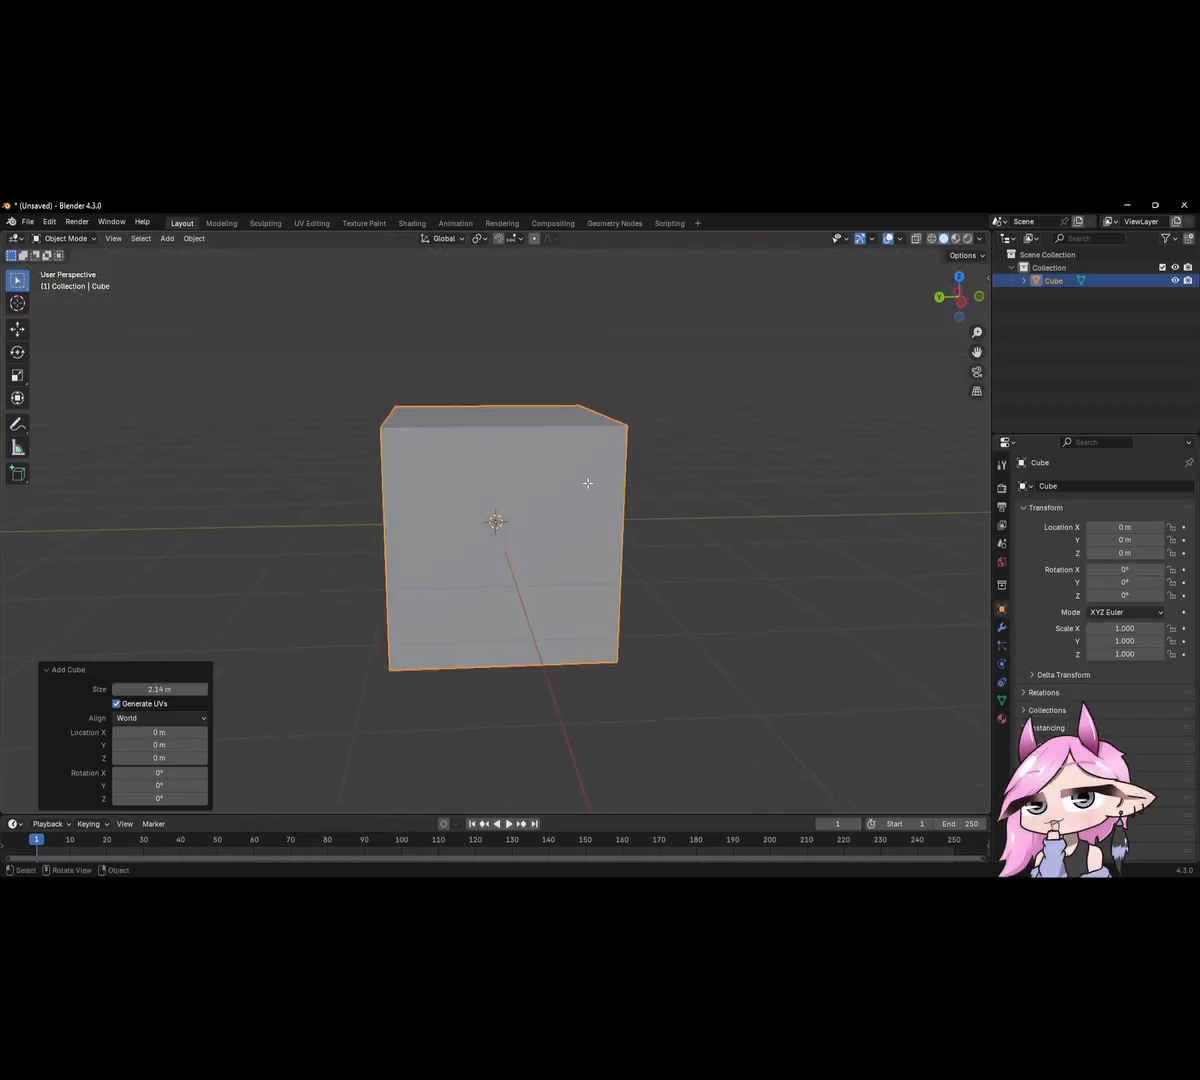
key("Tab")
key("KP_3")
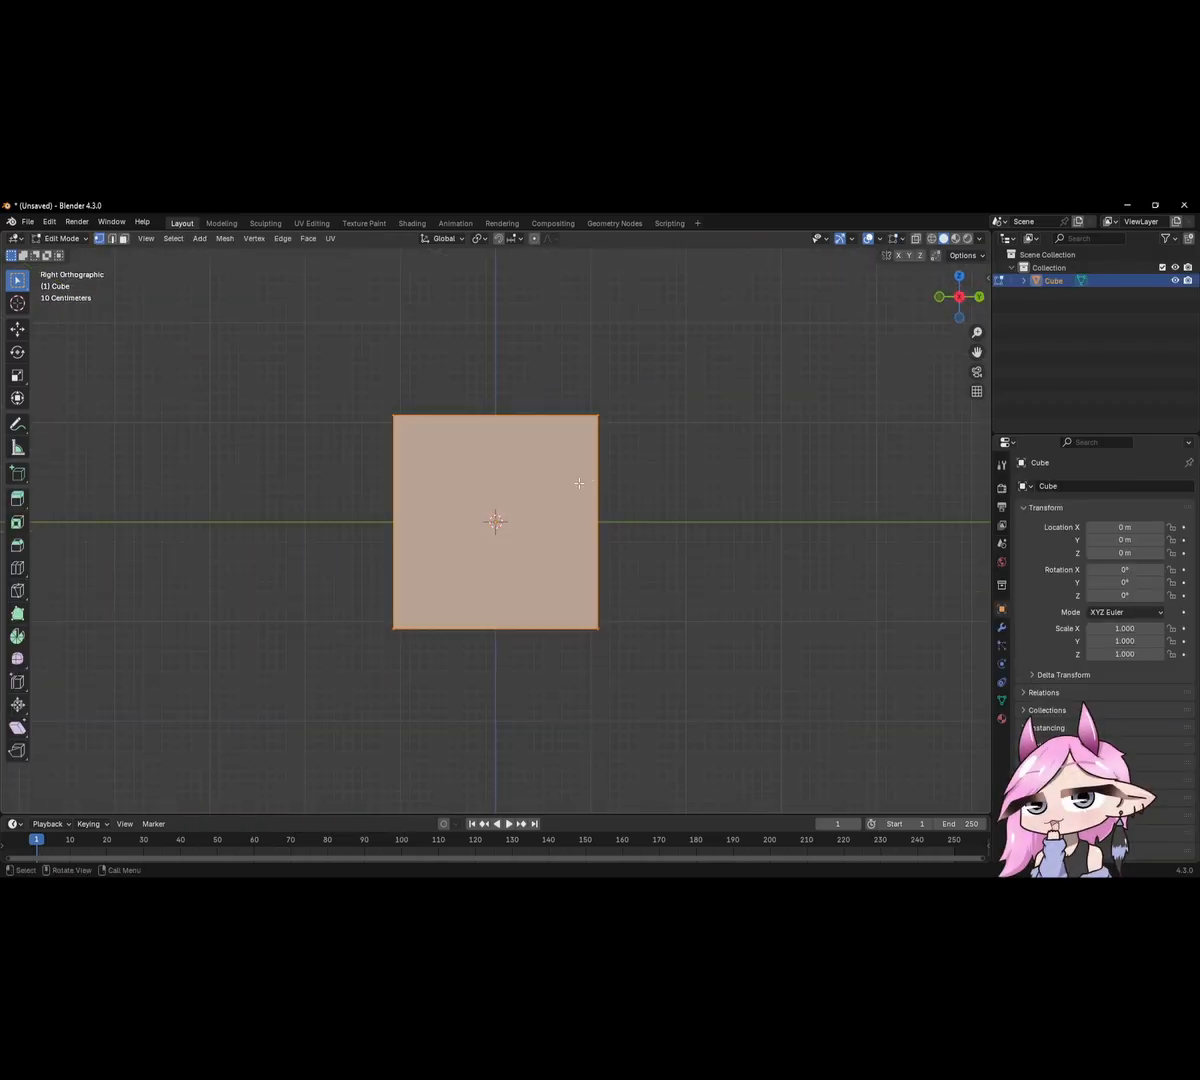
key("KP_1")
key("Tab")
key("Tab")
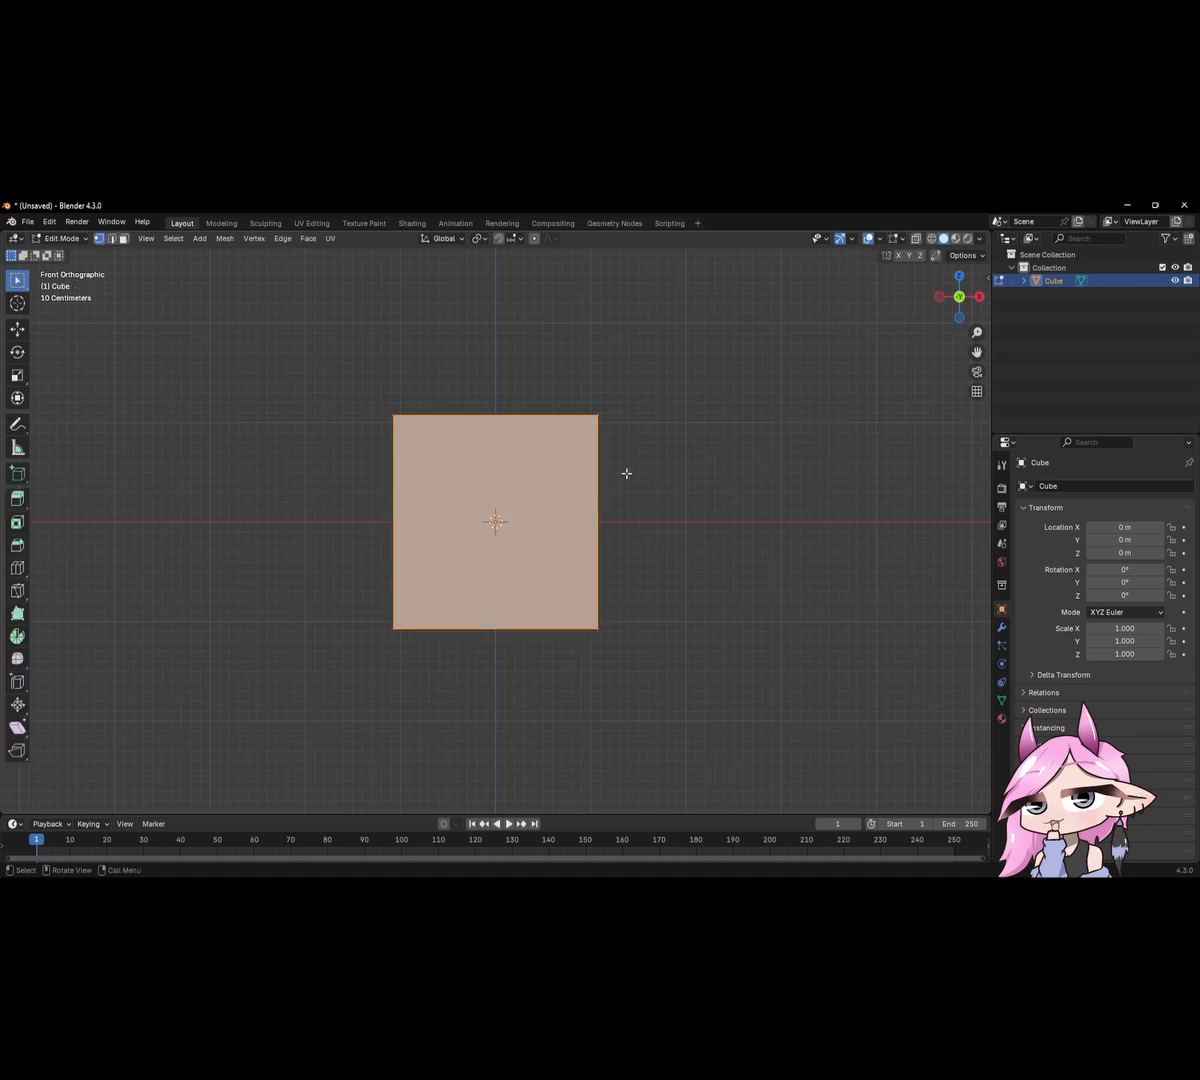
Cut four evenly spaced horizontal edge loops around the cube without sliding them, and clear the selection.
key("ctrl+r")
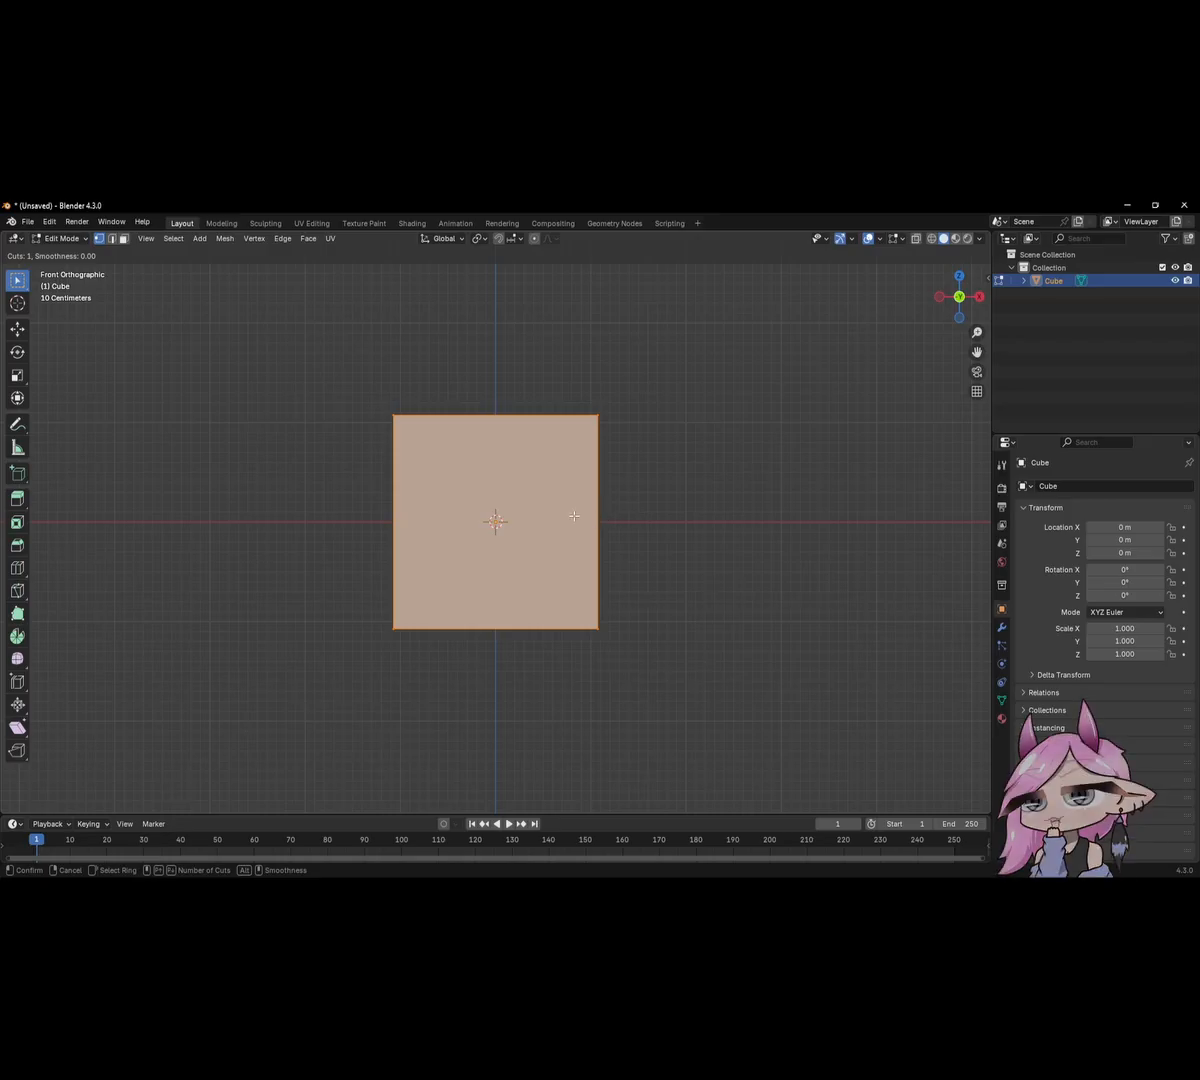
scroll(604, 519, "up", 4)
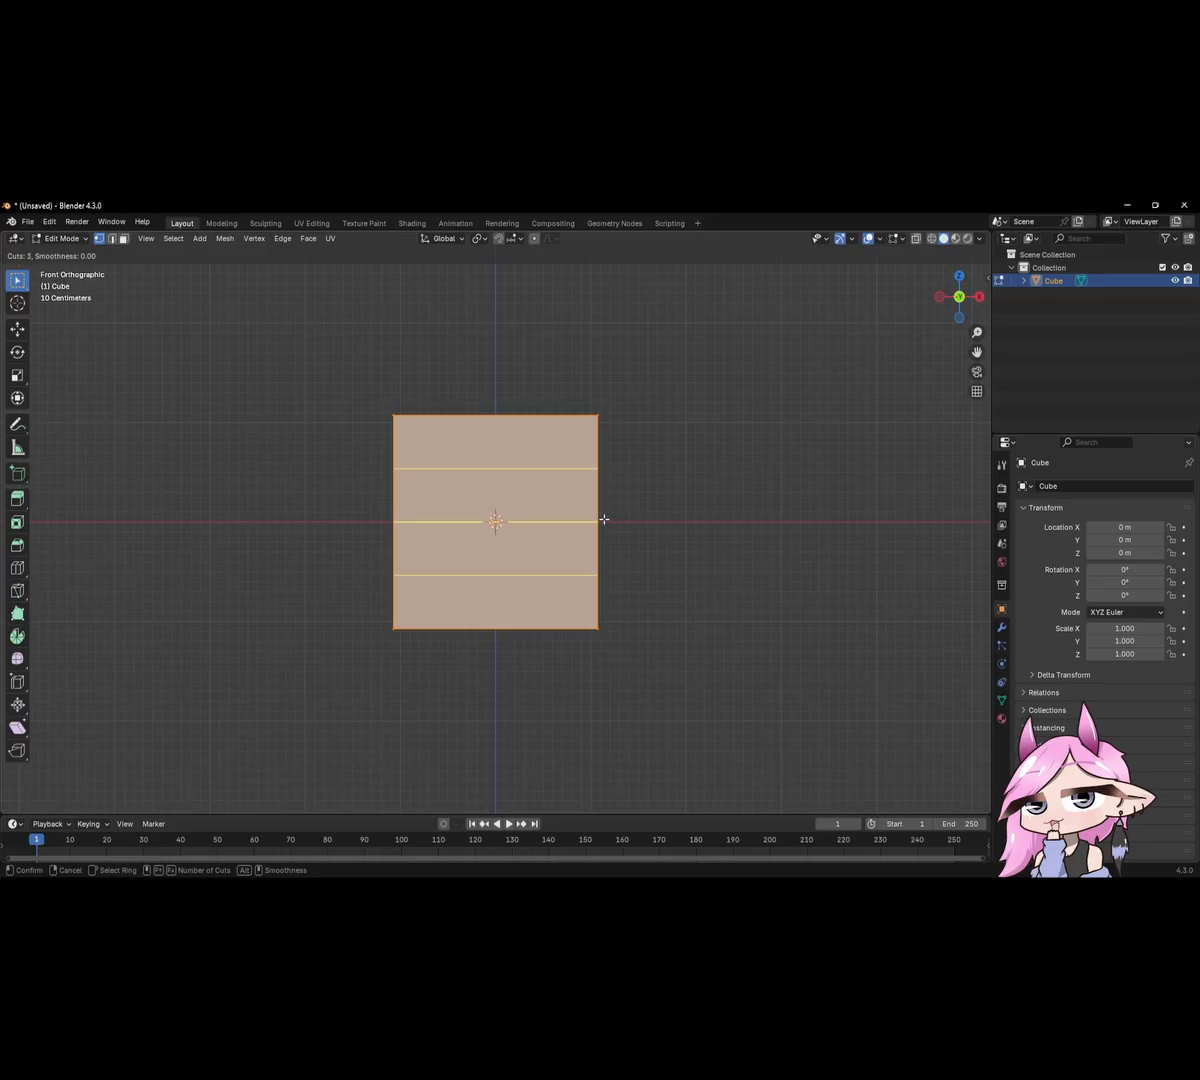
scroll(604, 518, "up", 17)
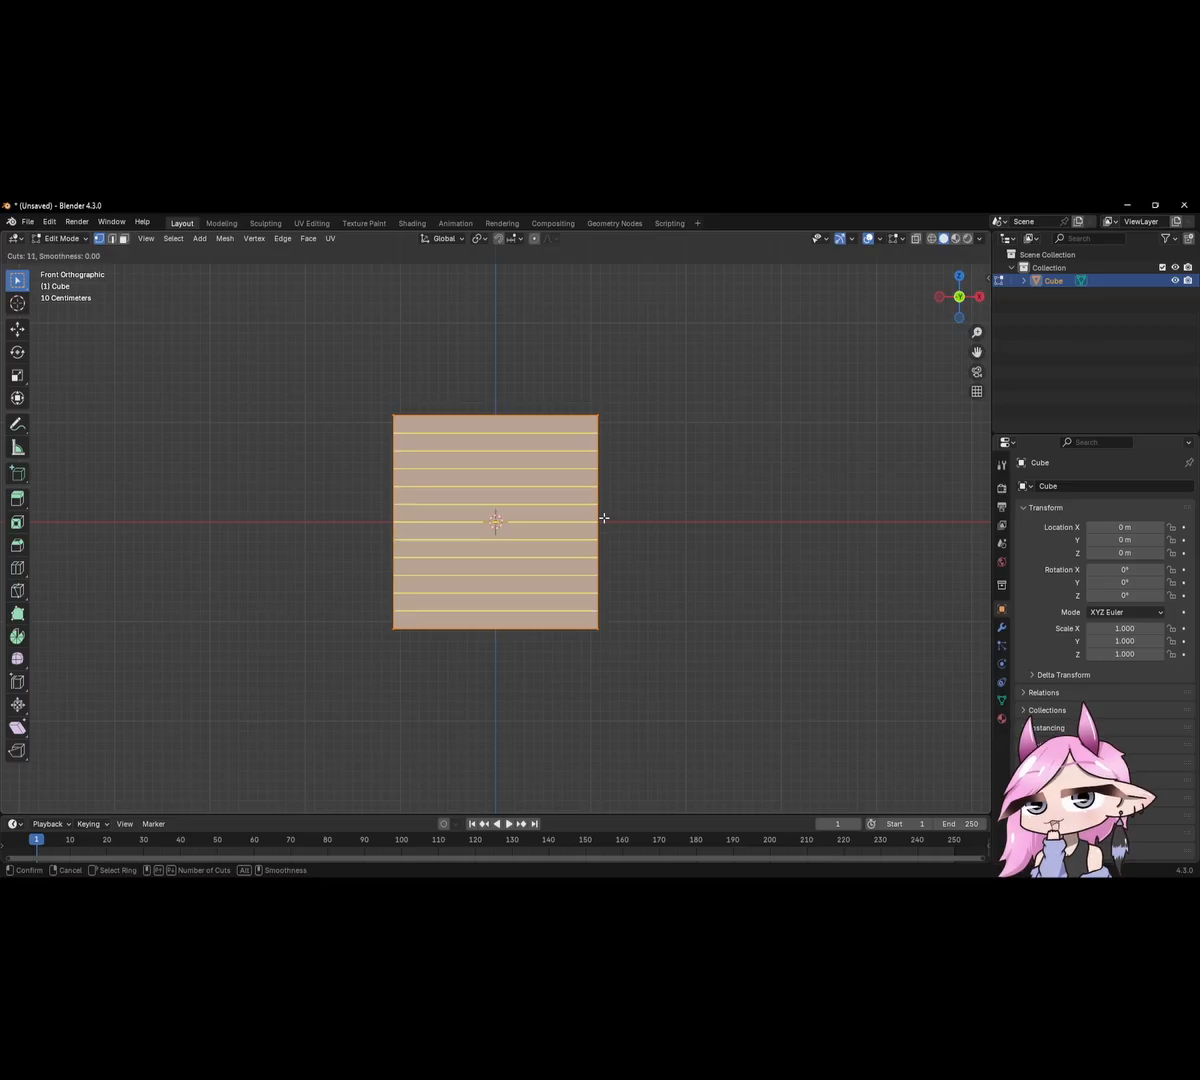
scroll(604, 518, "up", 6)
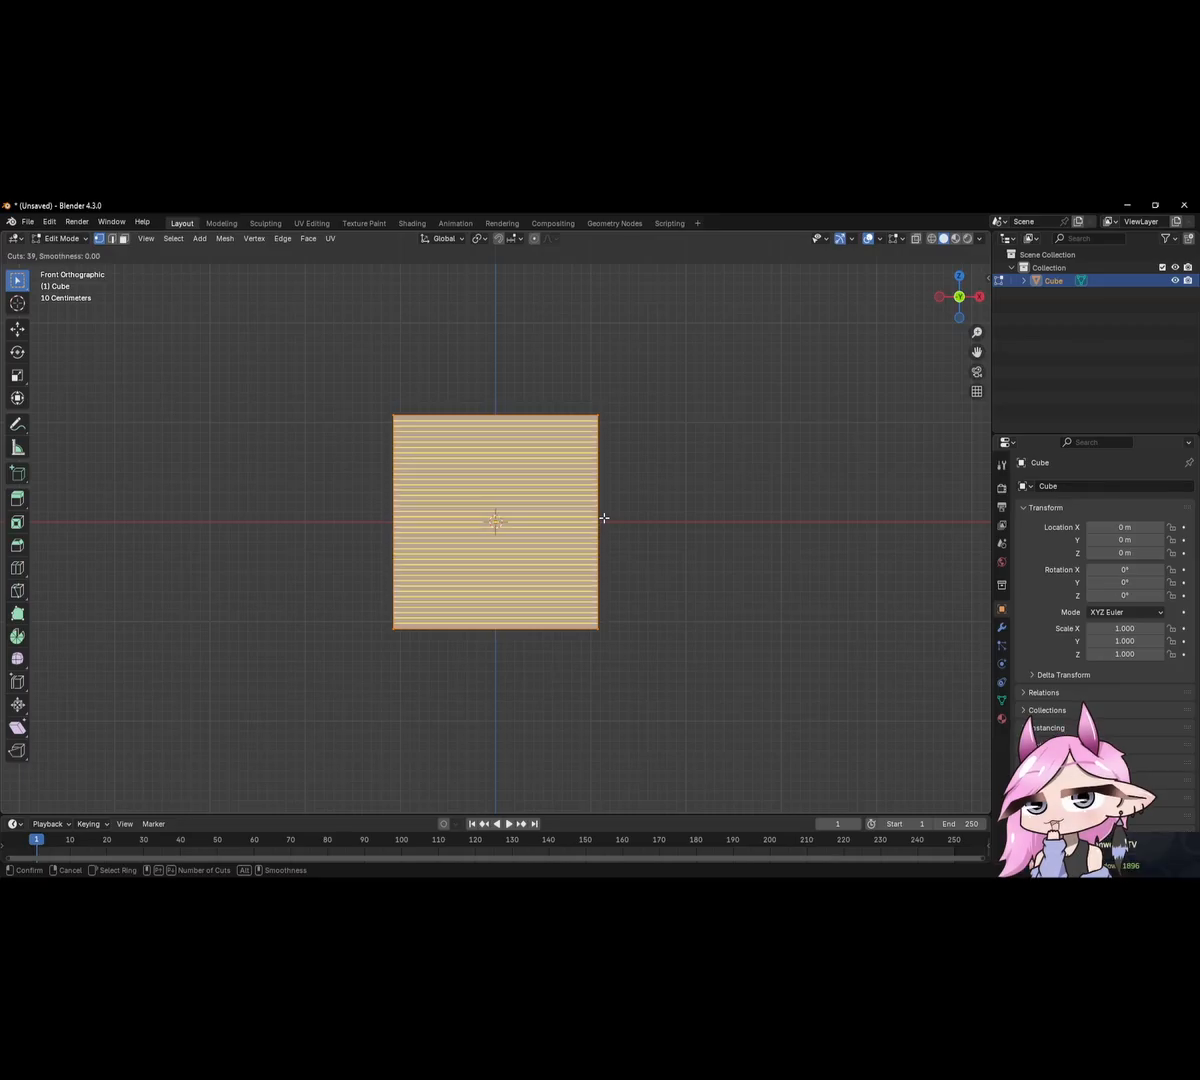
scroll(604, 517, "down", 20)
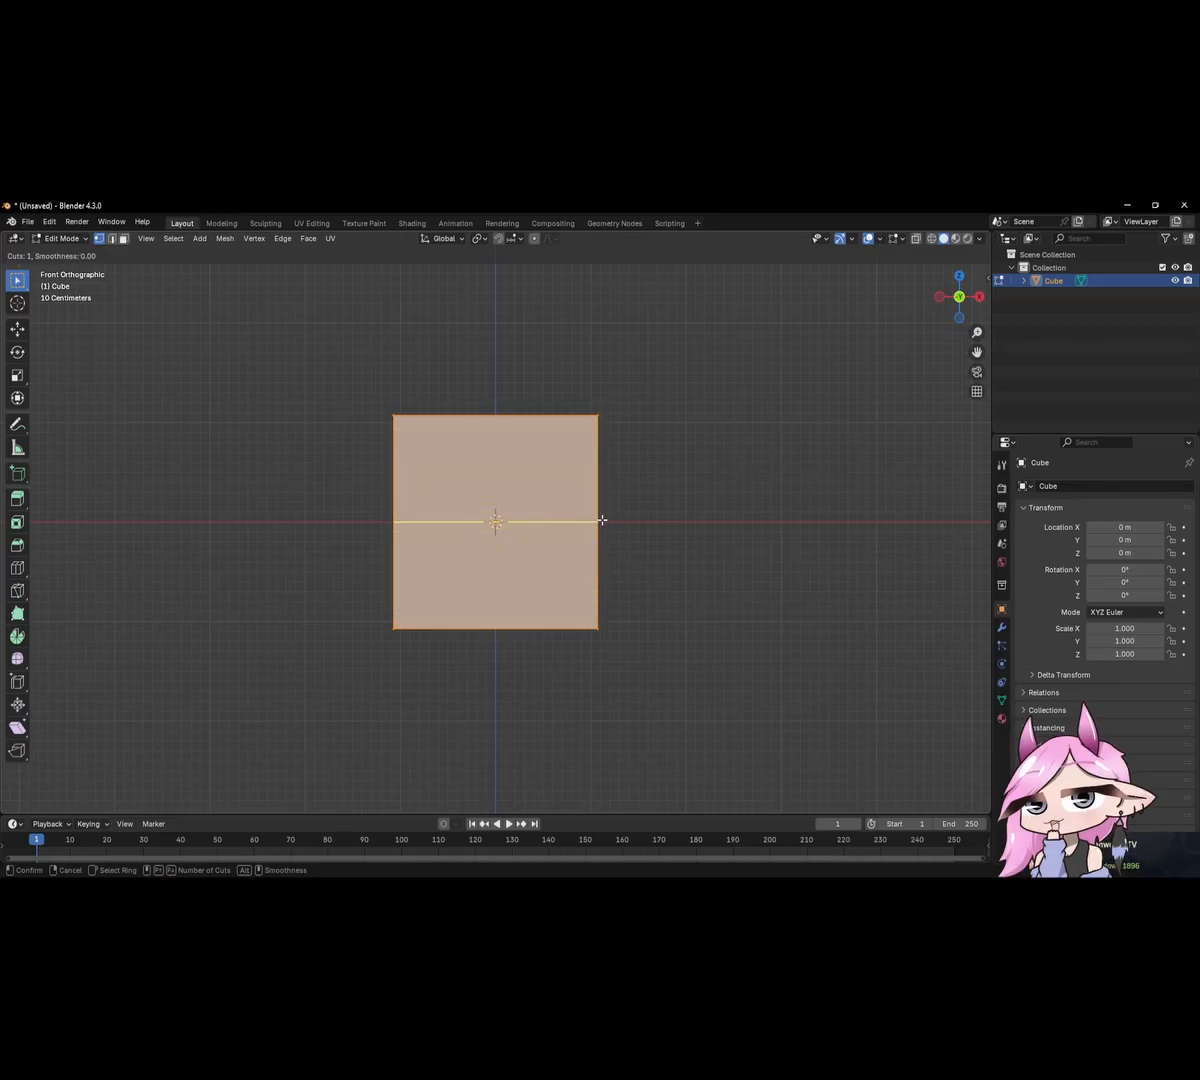
scroll(602, 517, "up", 3)
left_click(602, 517)
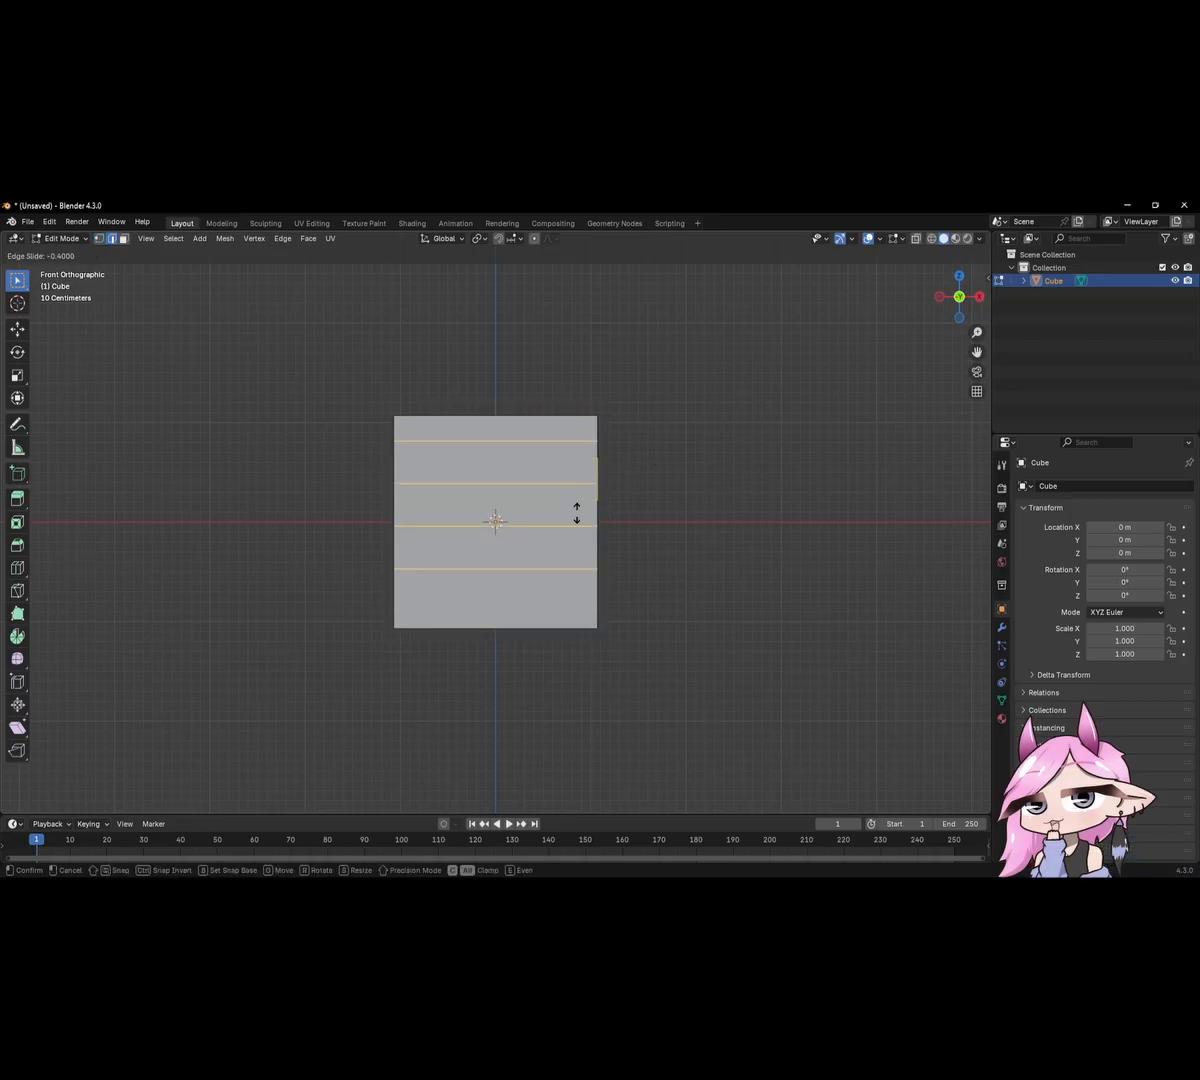
right_click(630, 529)
right_click(630, 528)
left_click(700, 394)
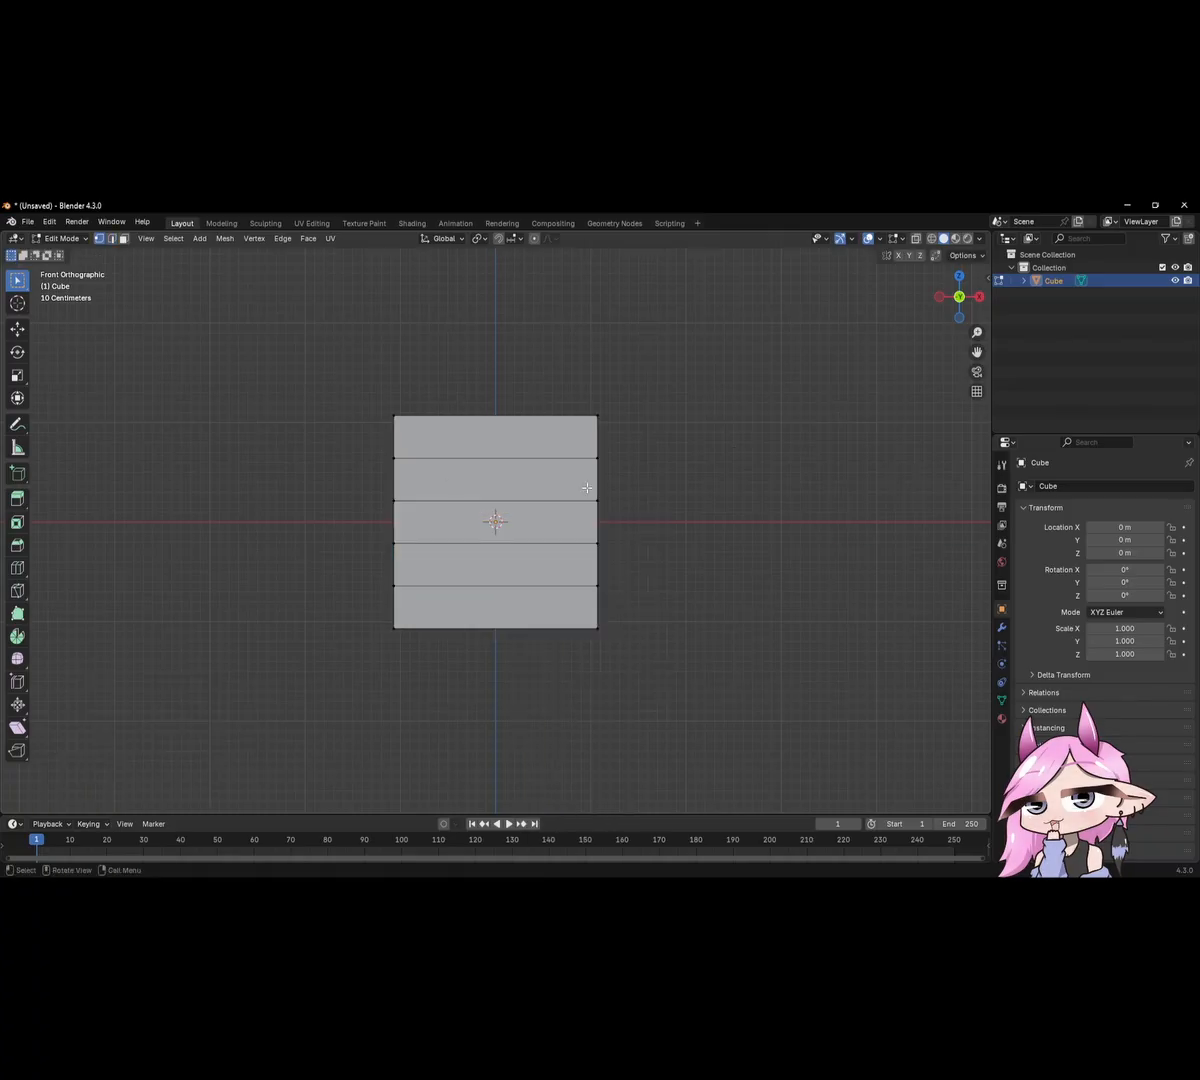
Try selecting vertices, an edge and a face on the cube's negative X side using the different selection modes.
scroll(458, 534, "up", 4)
left_click(284, 476)
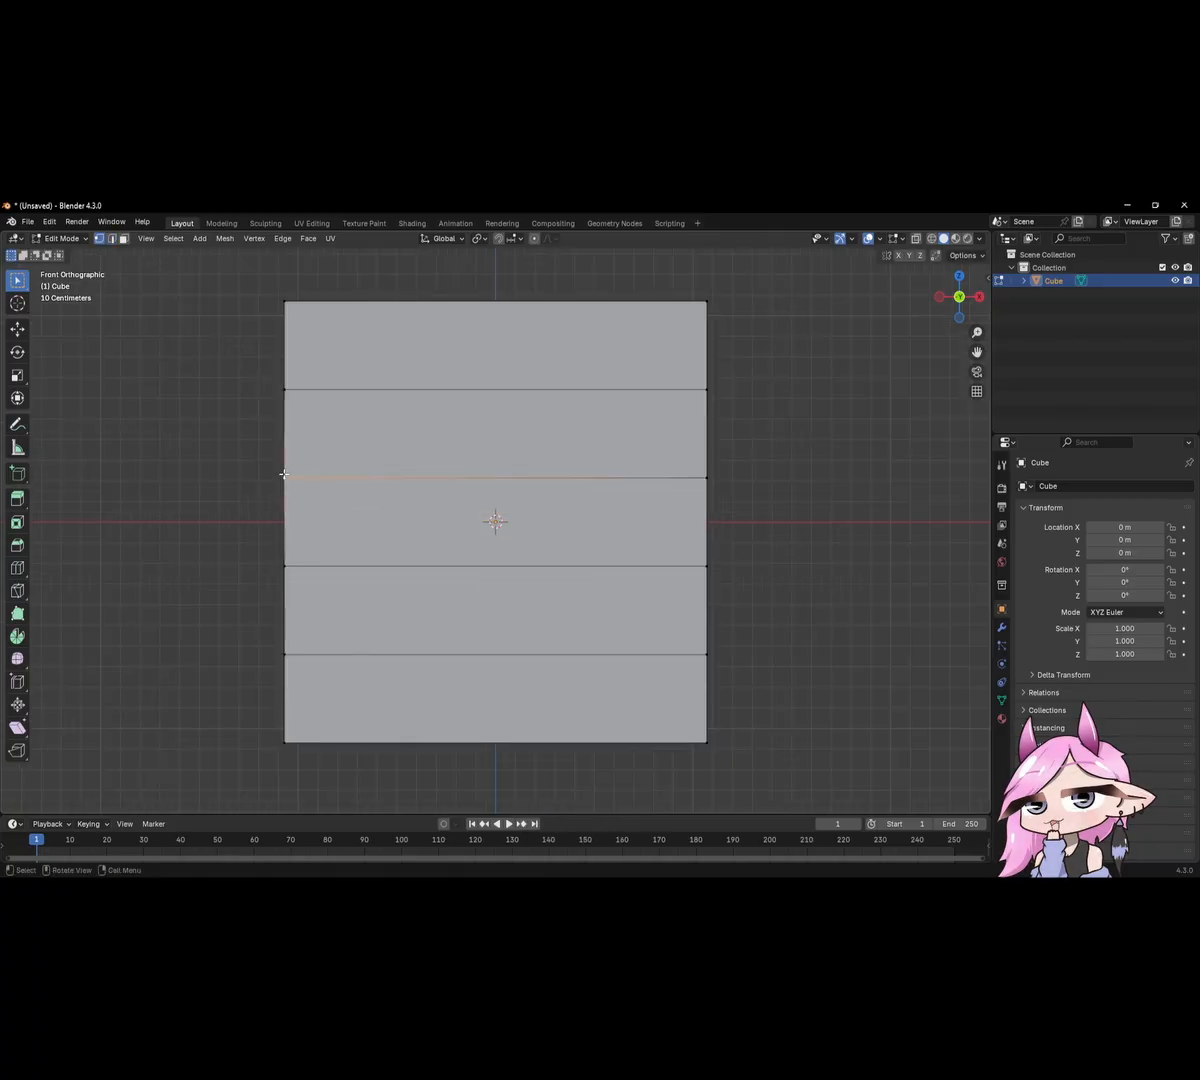
middle_click_drag(273, 469, 308, 502)
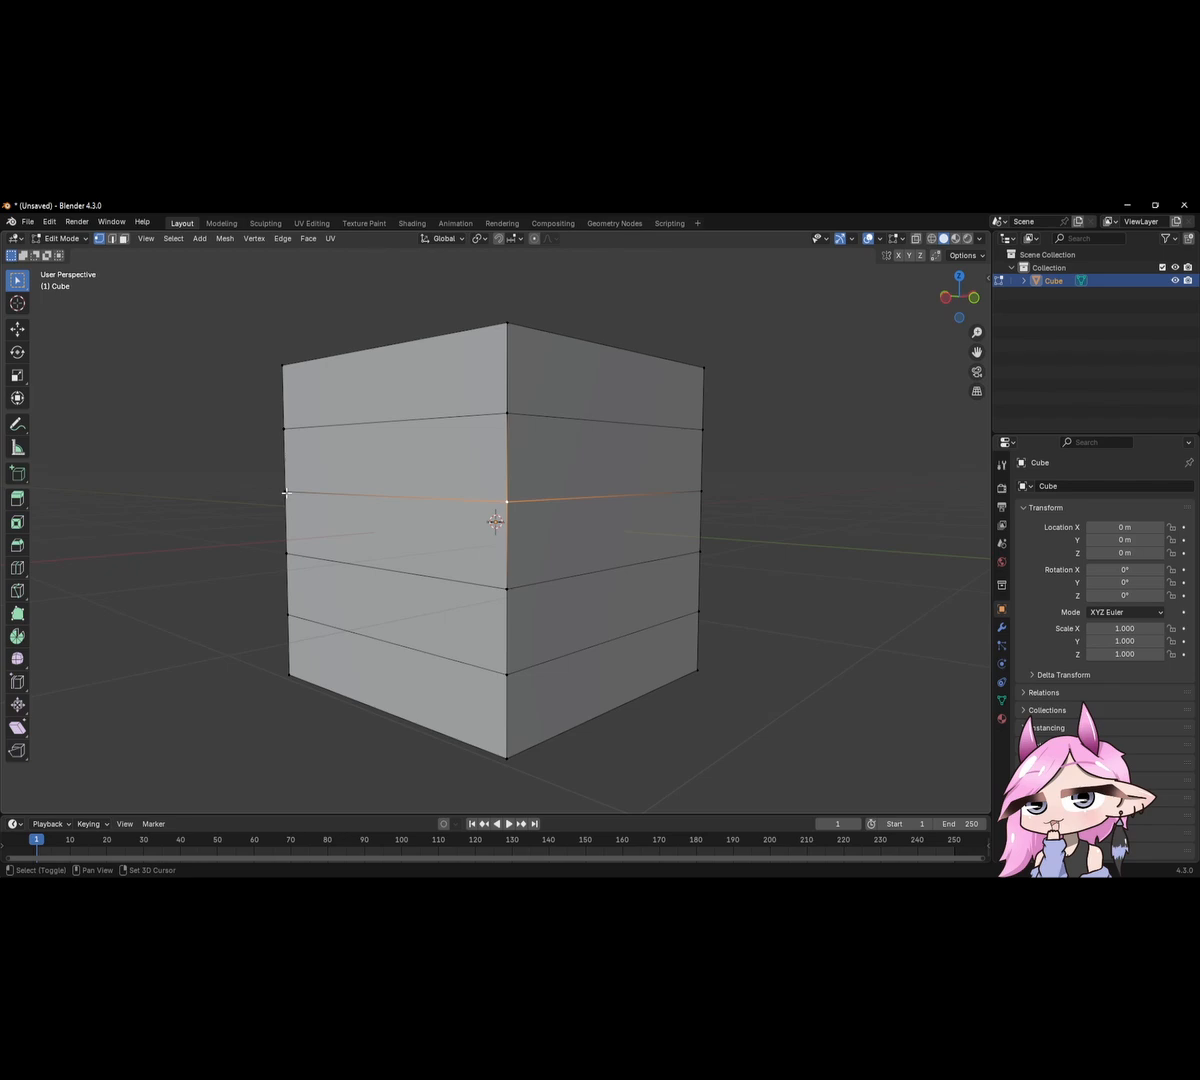
left_click(286, 493, "shift")
key("ctrl+z")
left_click(111, 239)
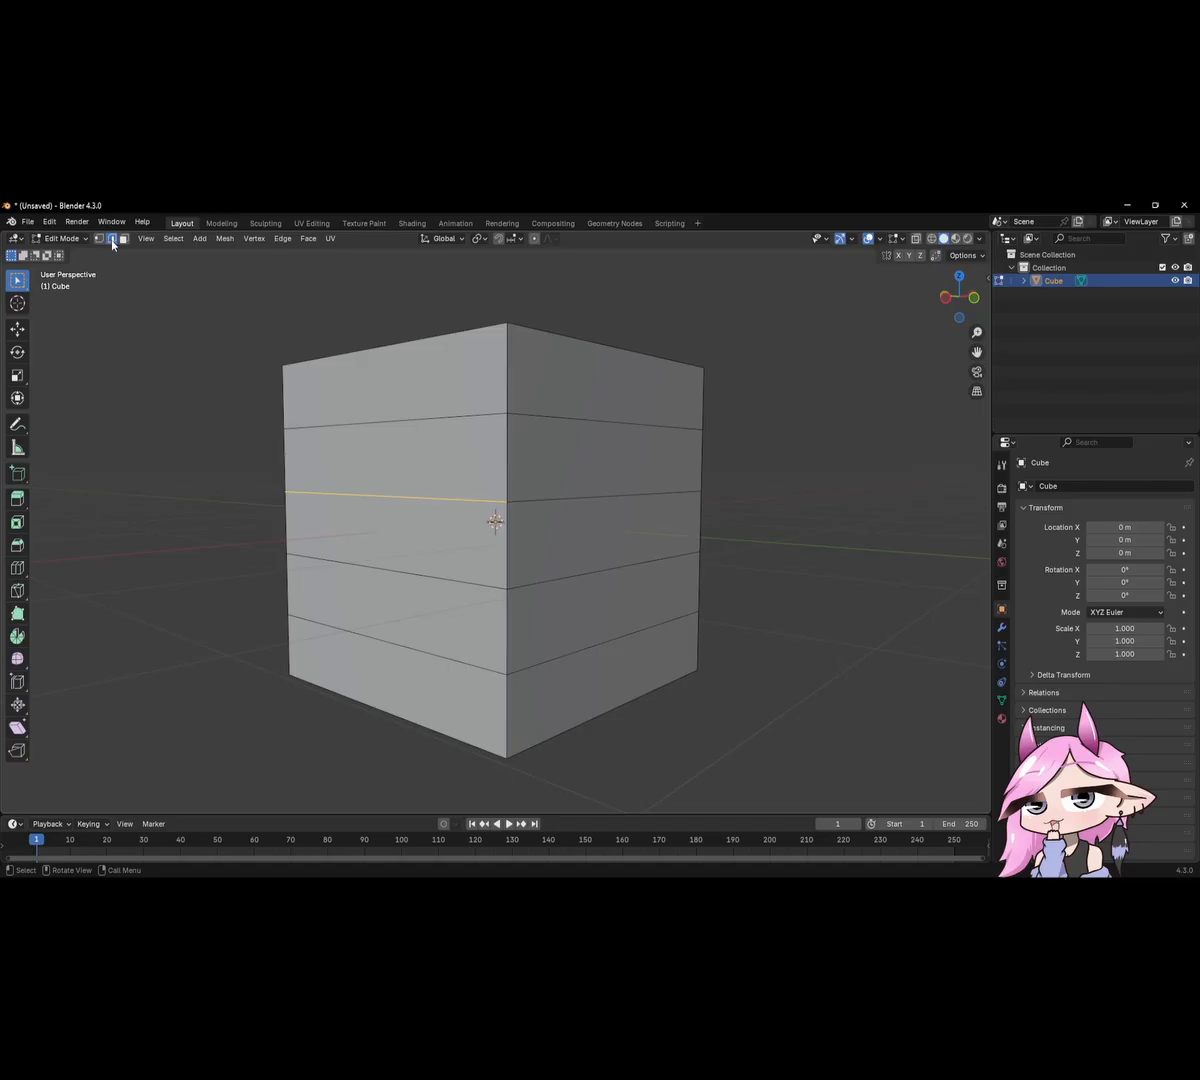
left_click(124, 240)
left_click(455, 471)
left_click(112, 240)
Bevel the four inner horizontal edges of the cube's negative X side by about 0.143 m with one segment.
left_click(392, 566, "shift")
left_click(396, 647, "shift")
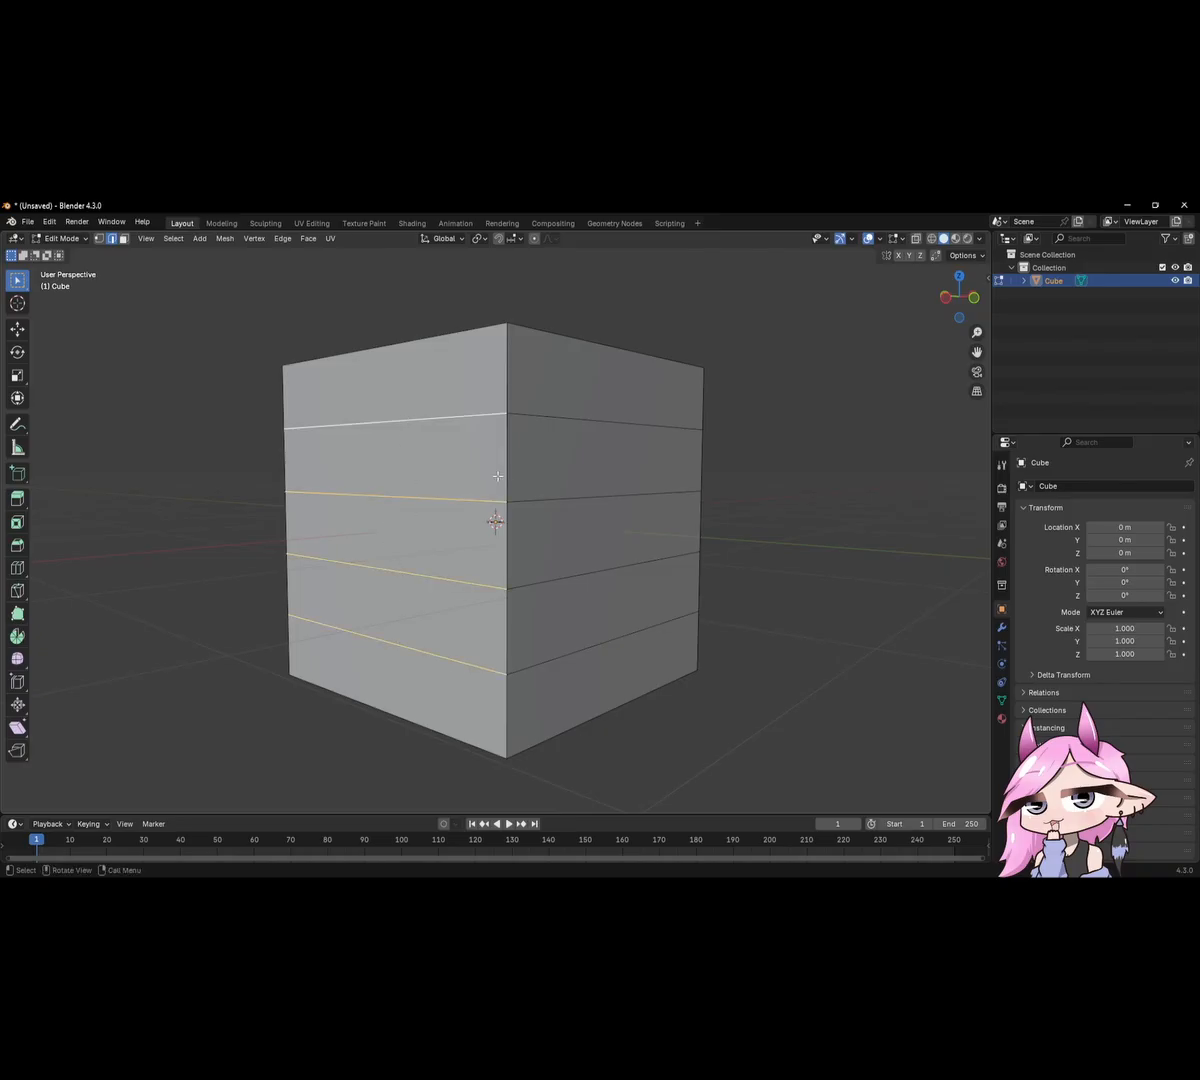
key("ctrl+b")
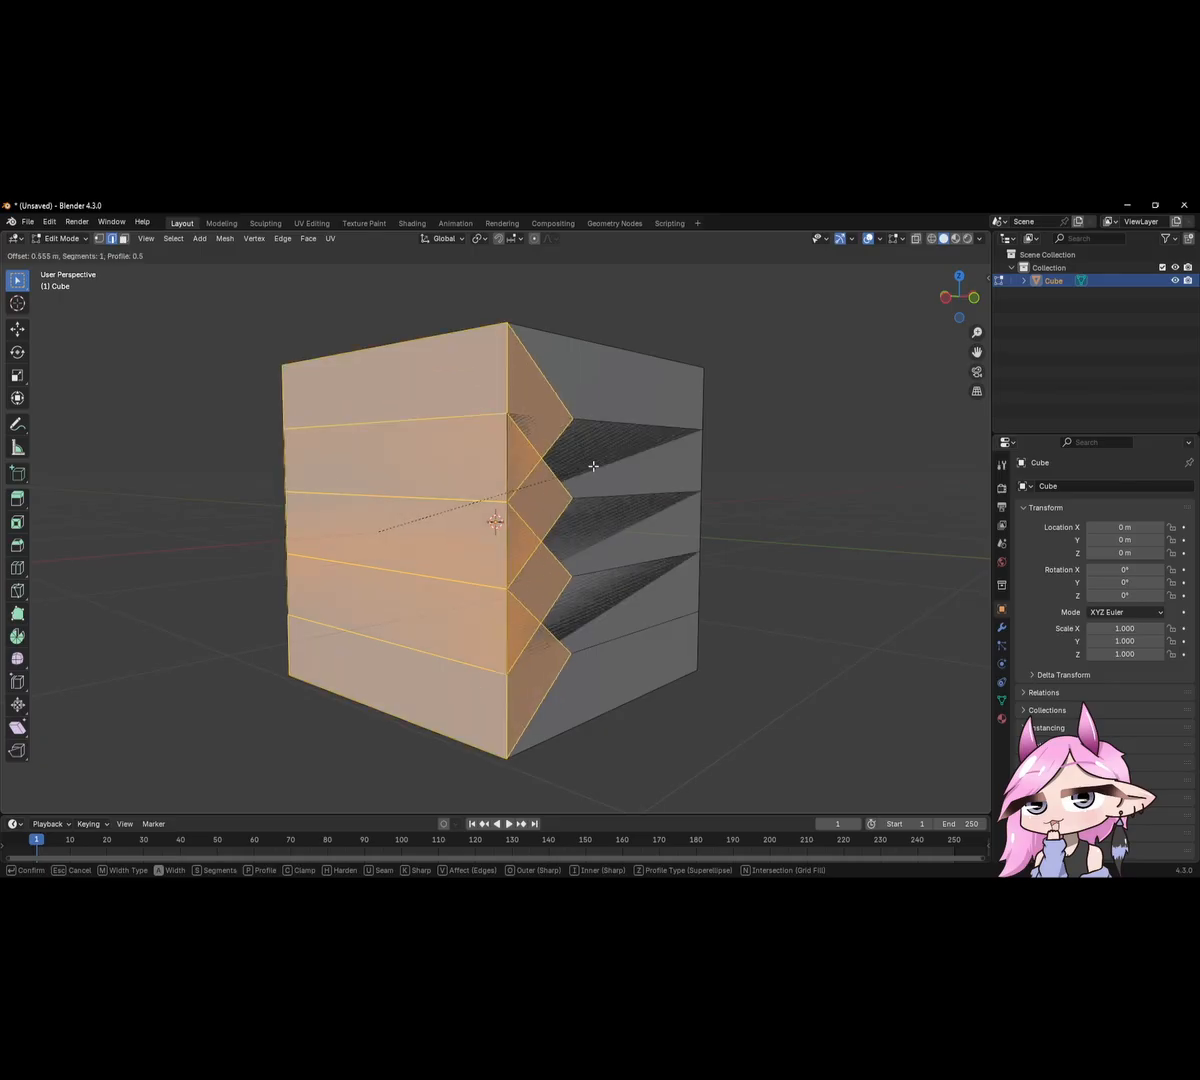
left_click(523, 471)
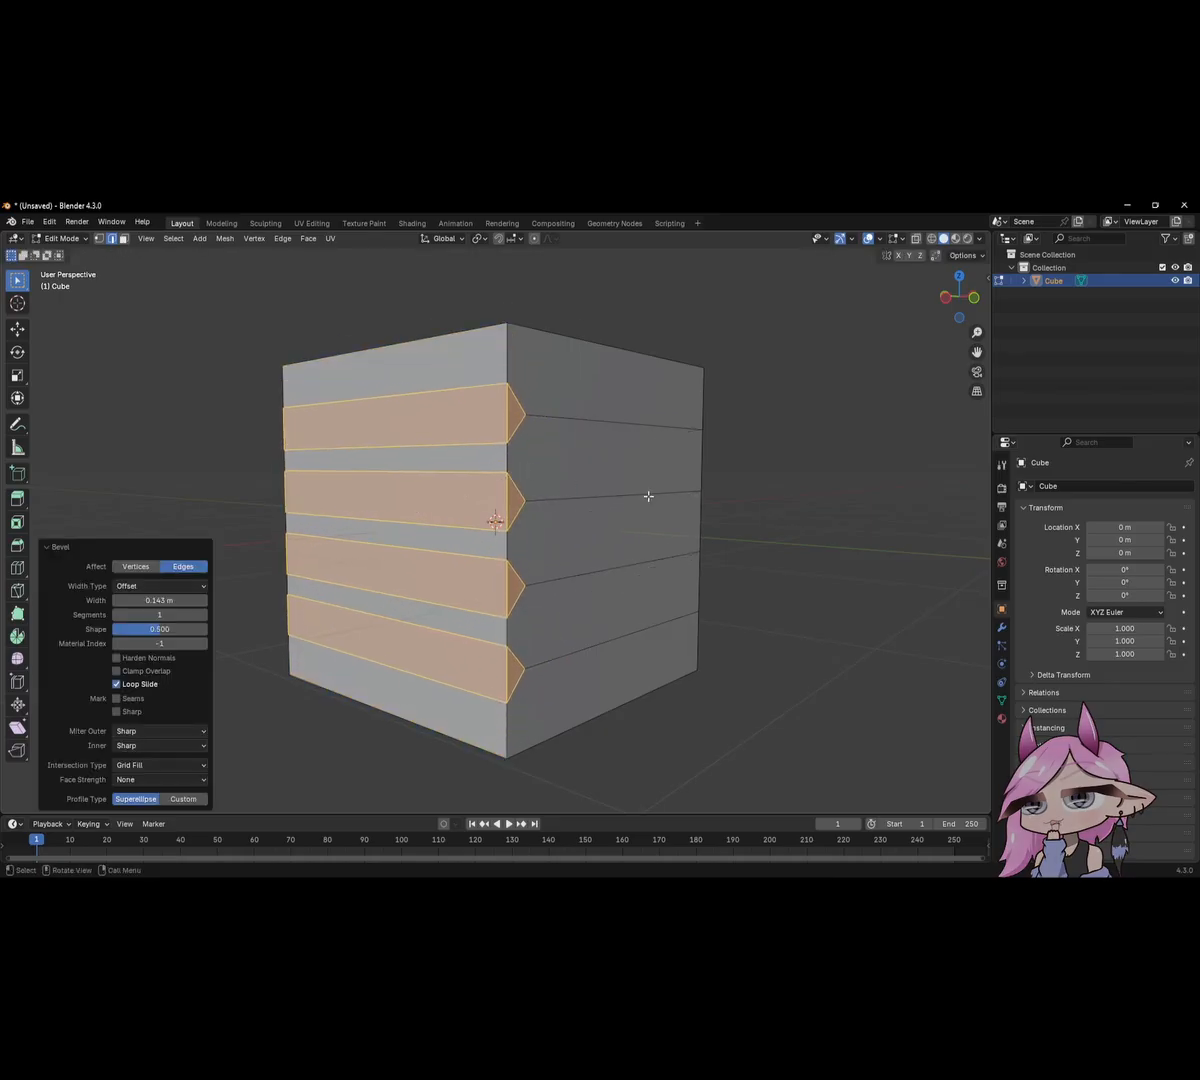
Add one centred, unslid loop cut along each of the four beveled strips on the cube's negative X side.
key("ctrl+r")
left_click(503, 490)
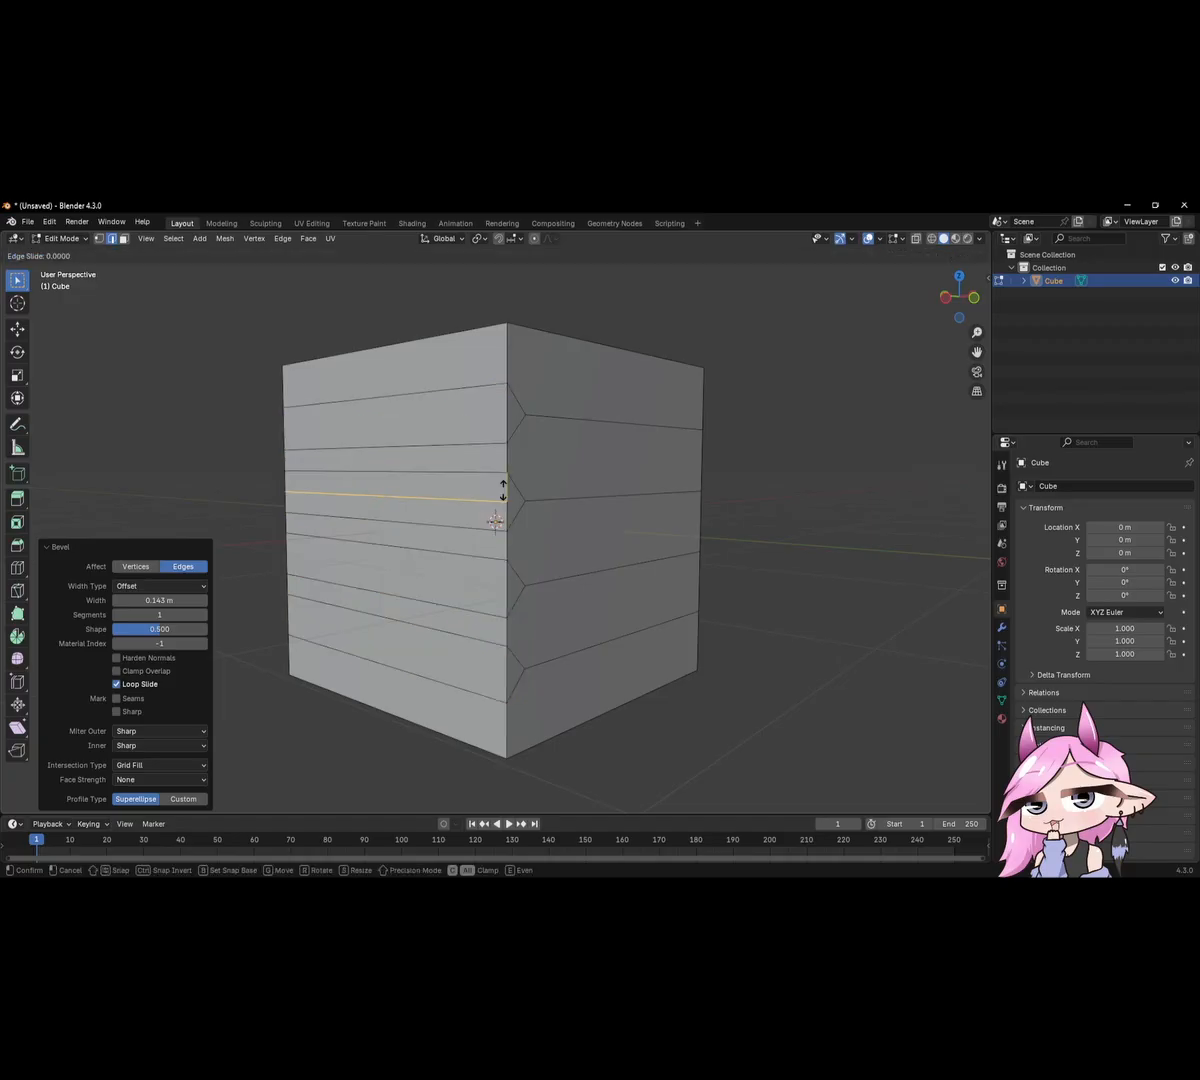
right_click(503, 490)
key("ctrl+r")
left_click(488, 414)
right_click(488, 414)
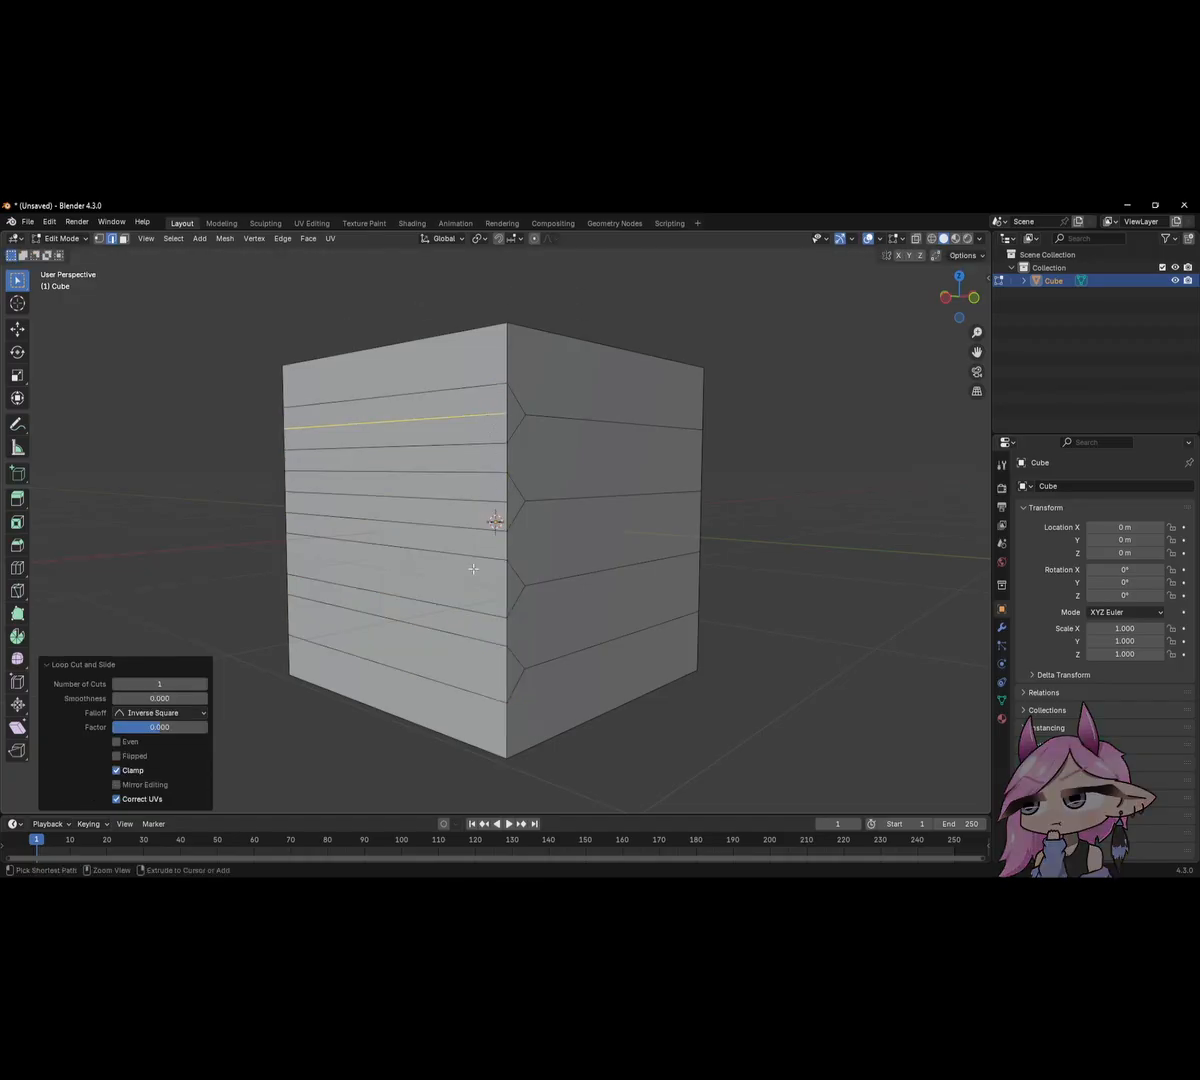
key("ctrl+r")
left_click(508, 587)
right_click(508, 587)
key("ctrl+r")
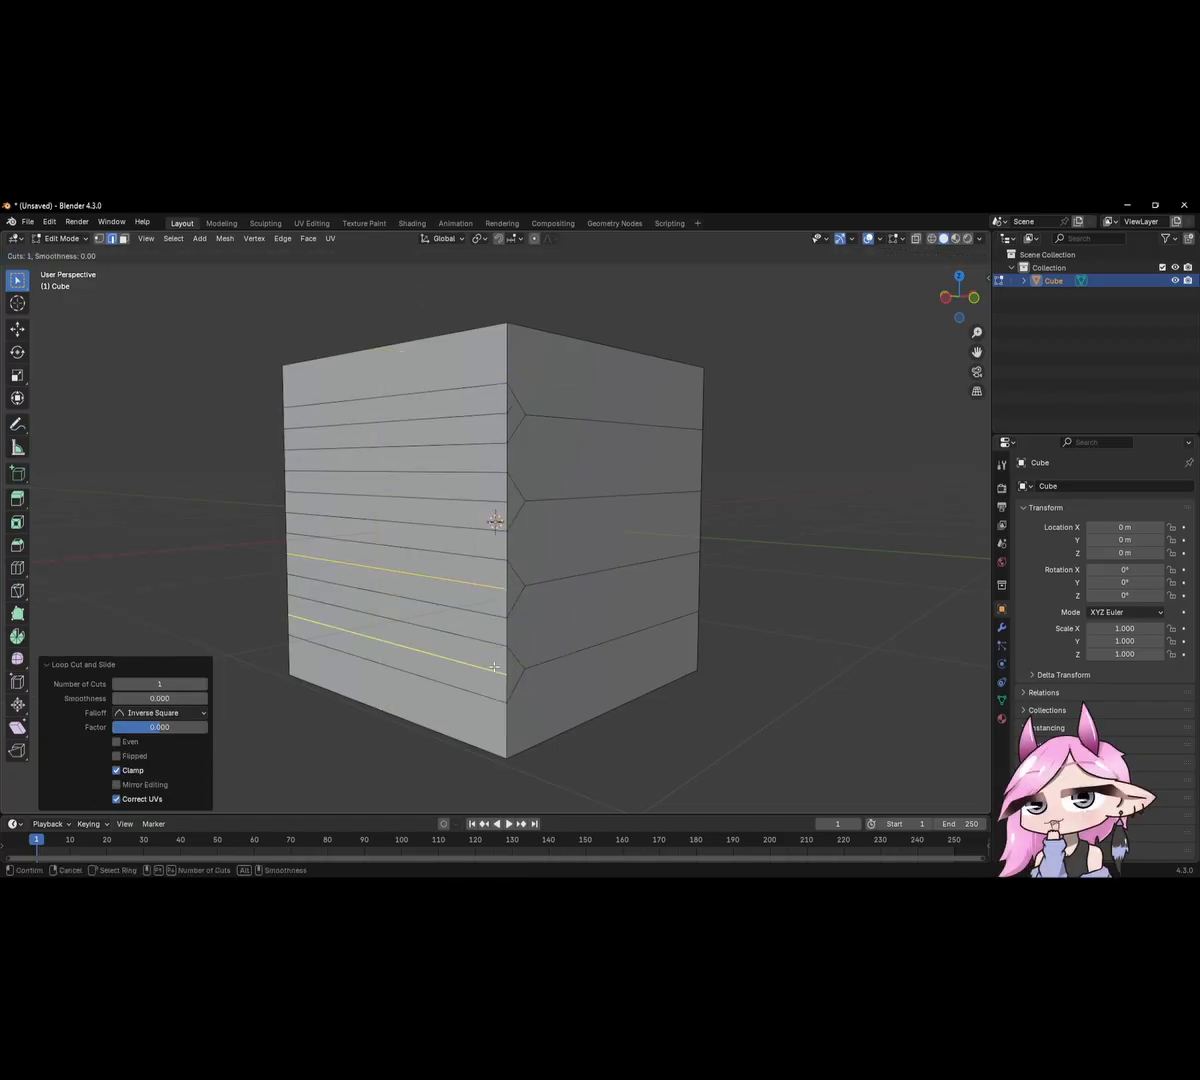
left_click(493, 657)
right_click(493, 657)
Select the centre edges of the four beveled strips and move them outward along the X axis to form ridges.
left_click(482, 584, "shift")
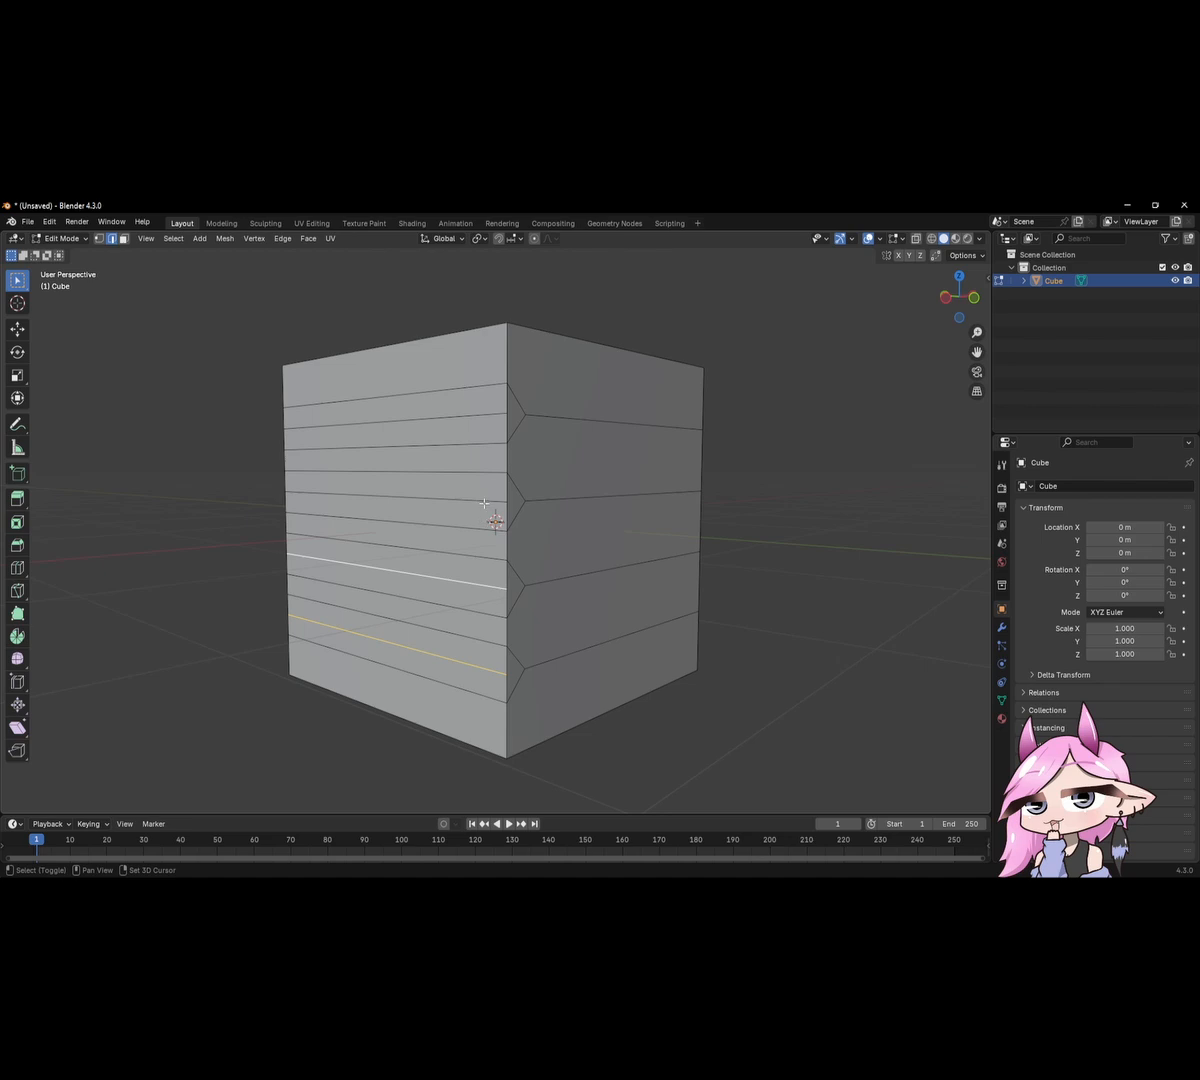
left_click(484, 412, "shift")
mouse_move(531, 487)
middle_mouse_down()
mouse_move(490, 490)
mouse_move(498, 482)
mouse_move(463, 536)
mouse_move(496, 517)
mouse_move(678, 504)
mouse_move(565, 520)
mouse_move(366, 510)
mouse_move(359, 528)
mouse_move(440, 509)
mouse_move(587, 504)
middle_mouse_up()
key("g")
key("x")
left_click(480, 483)
Switch the viewport to wireframe shading and select all of the ridged cube's geometry in Edit Mode.
key("Tab")
key("z")
left_click(311, 517)
scroll(474, 528, "up", 5)
scroll(587, 502, "down", 3)
key("Tab")
key("a")
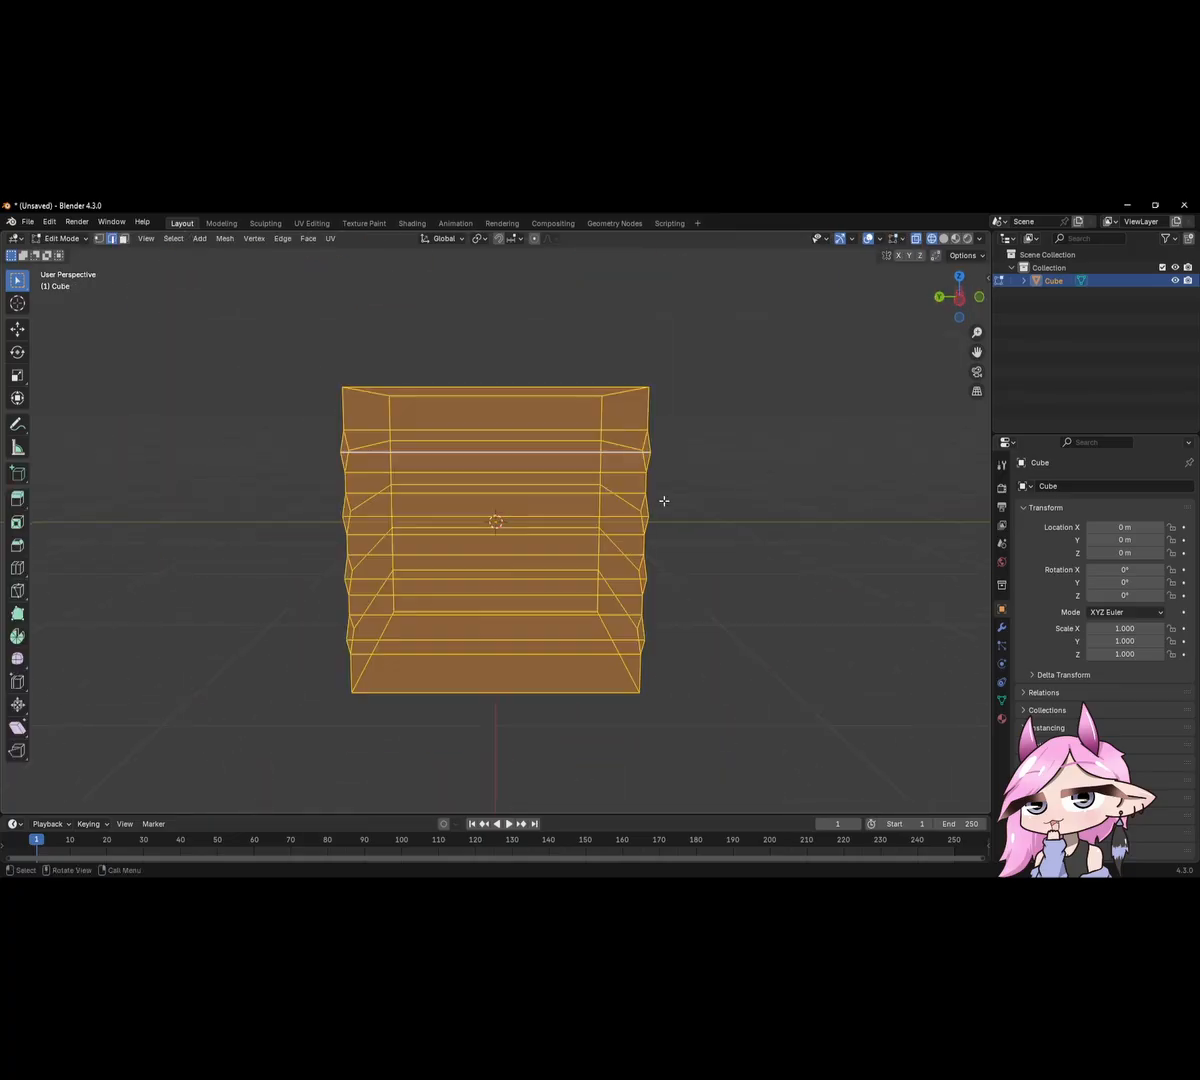
Scale the whole ridged mesh narrower along the Y axis and return to Object Mode.
key("s")
key("x")
left_click(552, 515)
key("Tab")
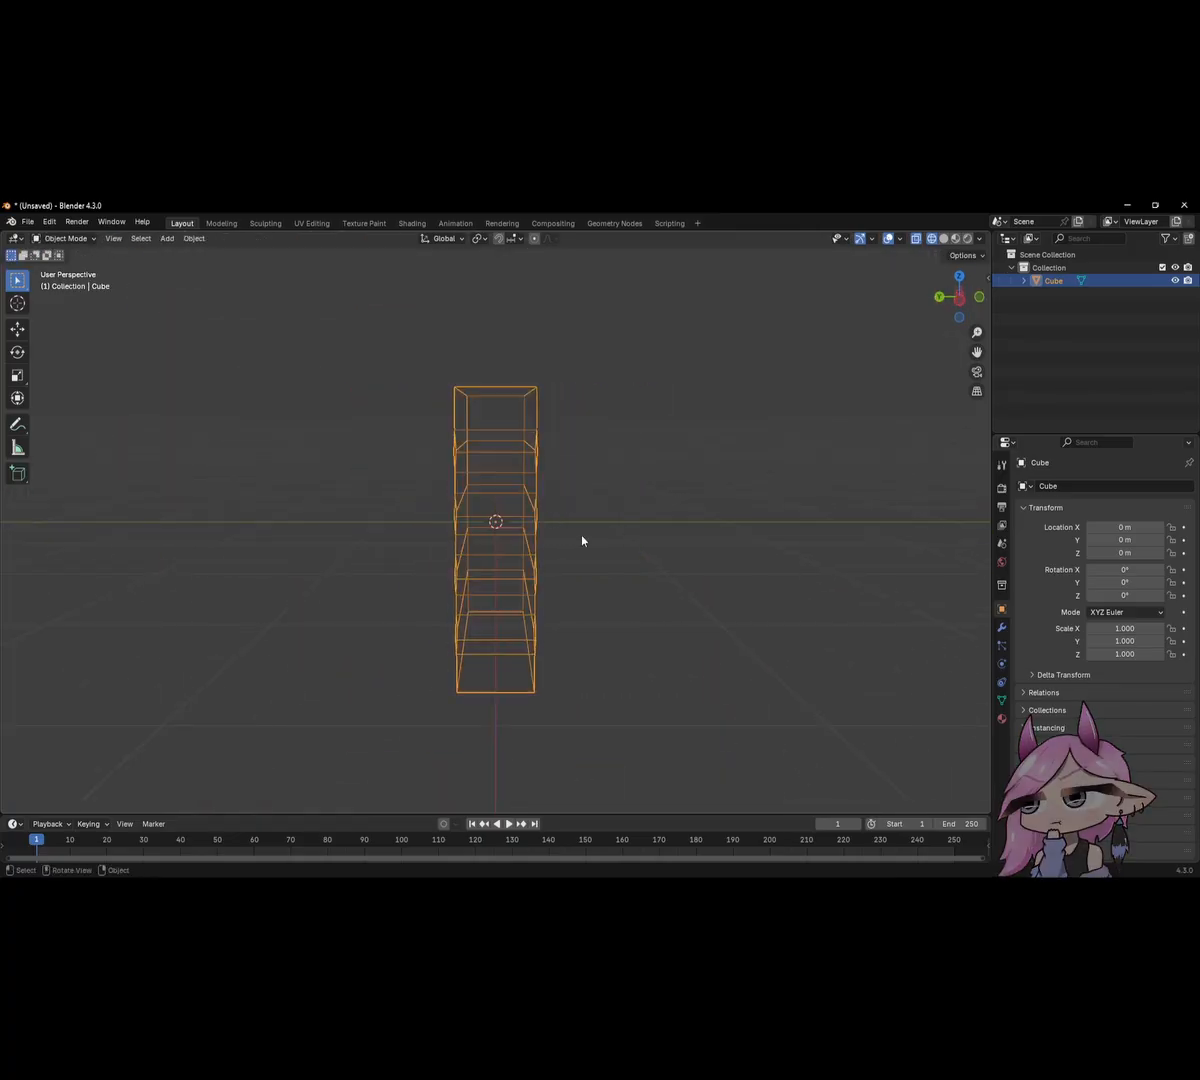
In Edit Mode, box-select the edges on the mesh's positive X side from the front orthographic view.
middle_click_drag(582, 541, 455, 522)
key("KP_1")
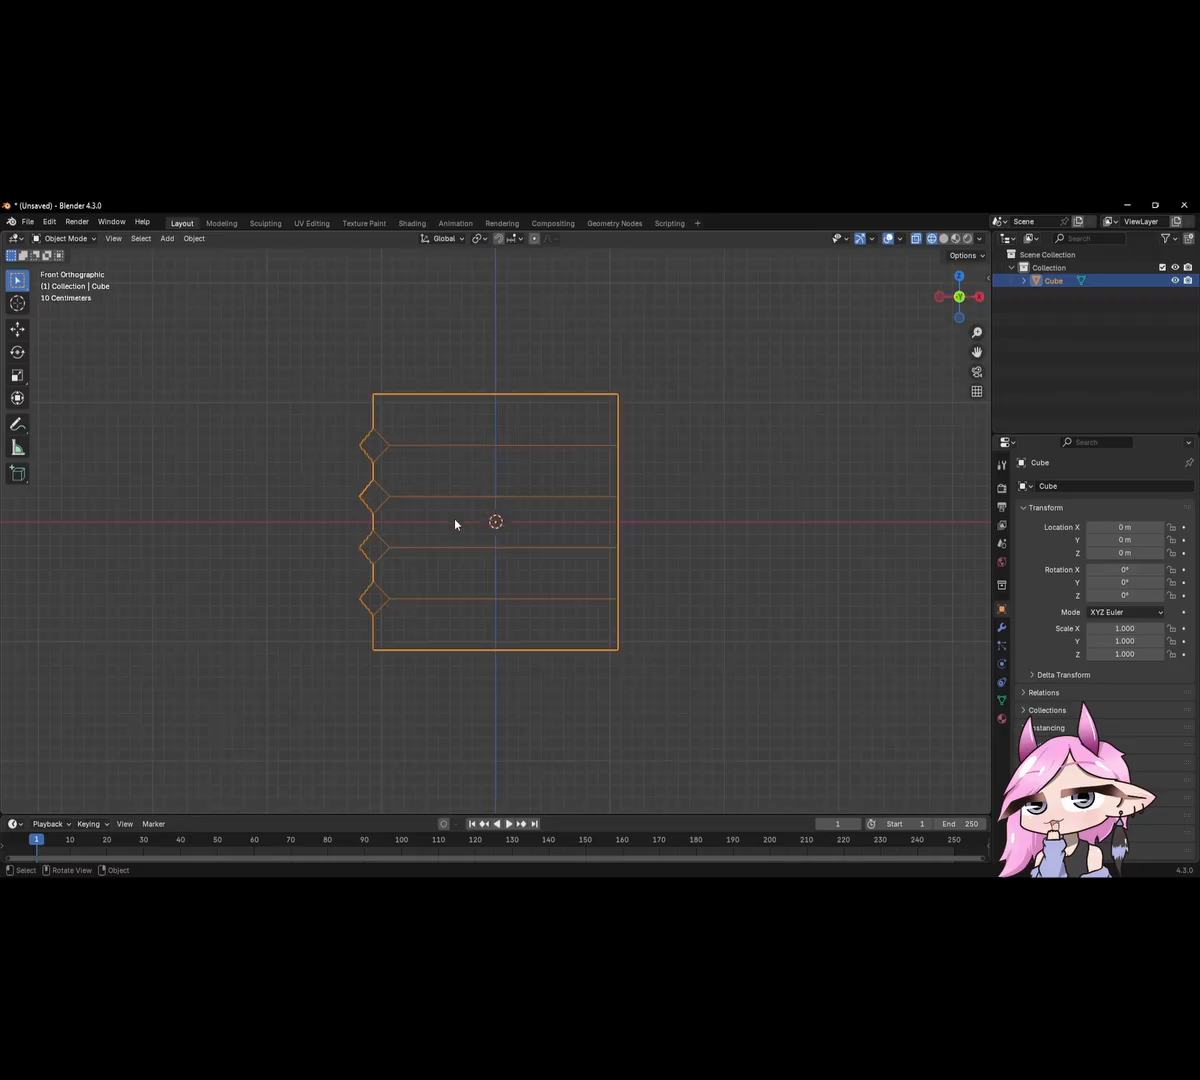
key("z")
key("Escape")
key("Tab")
key("z")
key("Escape")
key("b")
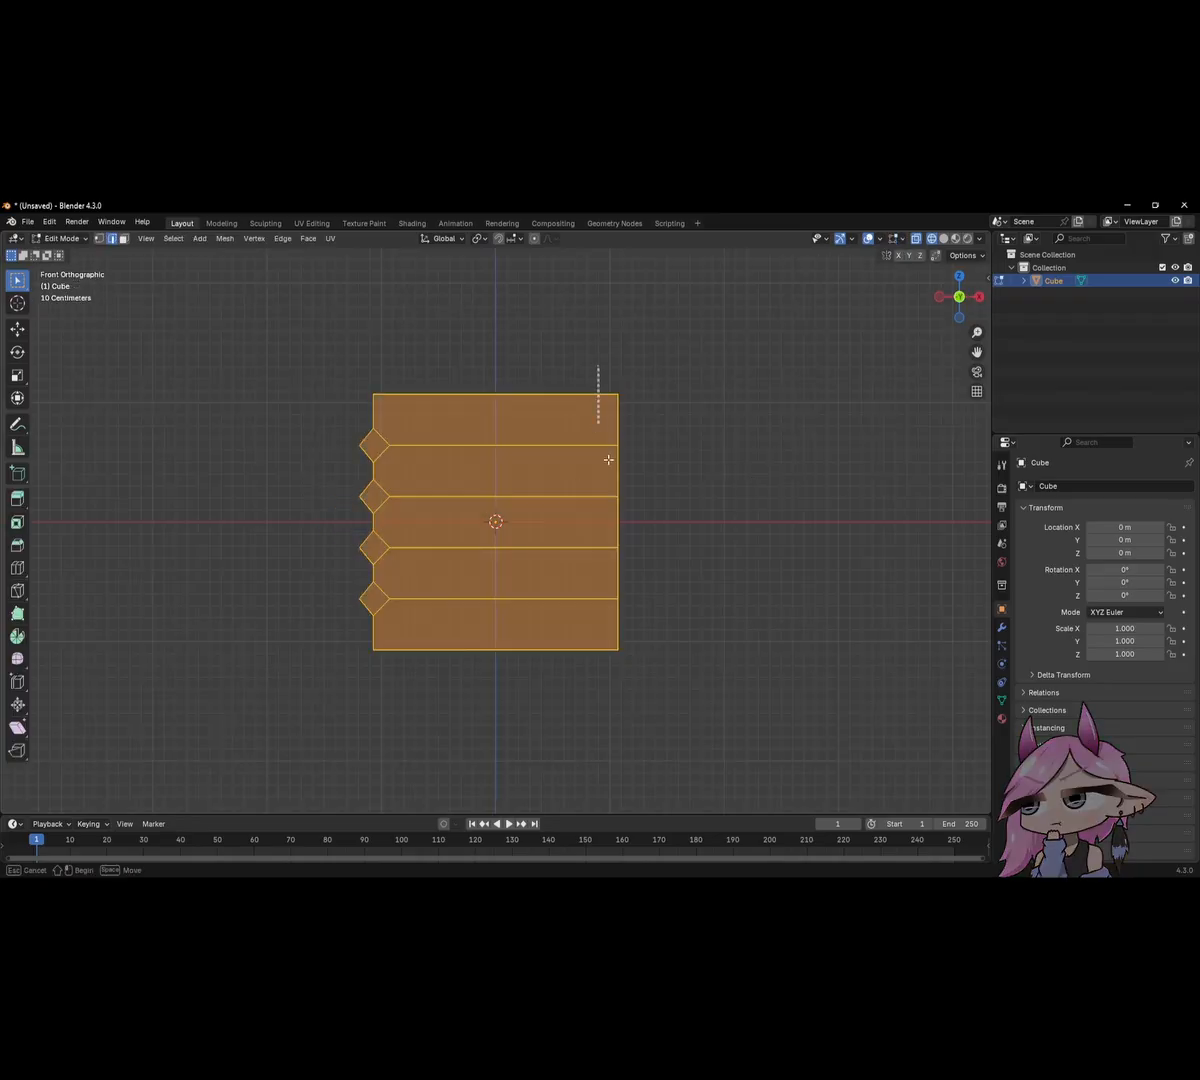
left_click_drag(608, 459, 645, 665)
key("h")
middle_click_drag(710, 552, 688, 577)
key("ctrl+z")
key("g")
key("y")
right_click(624, 566)
Move the selected positive X side inward along the X axis to near the origin and switch back to solid shading.
key("g")
key("x")
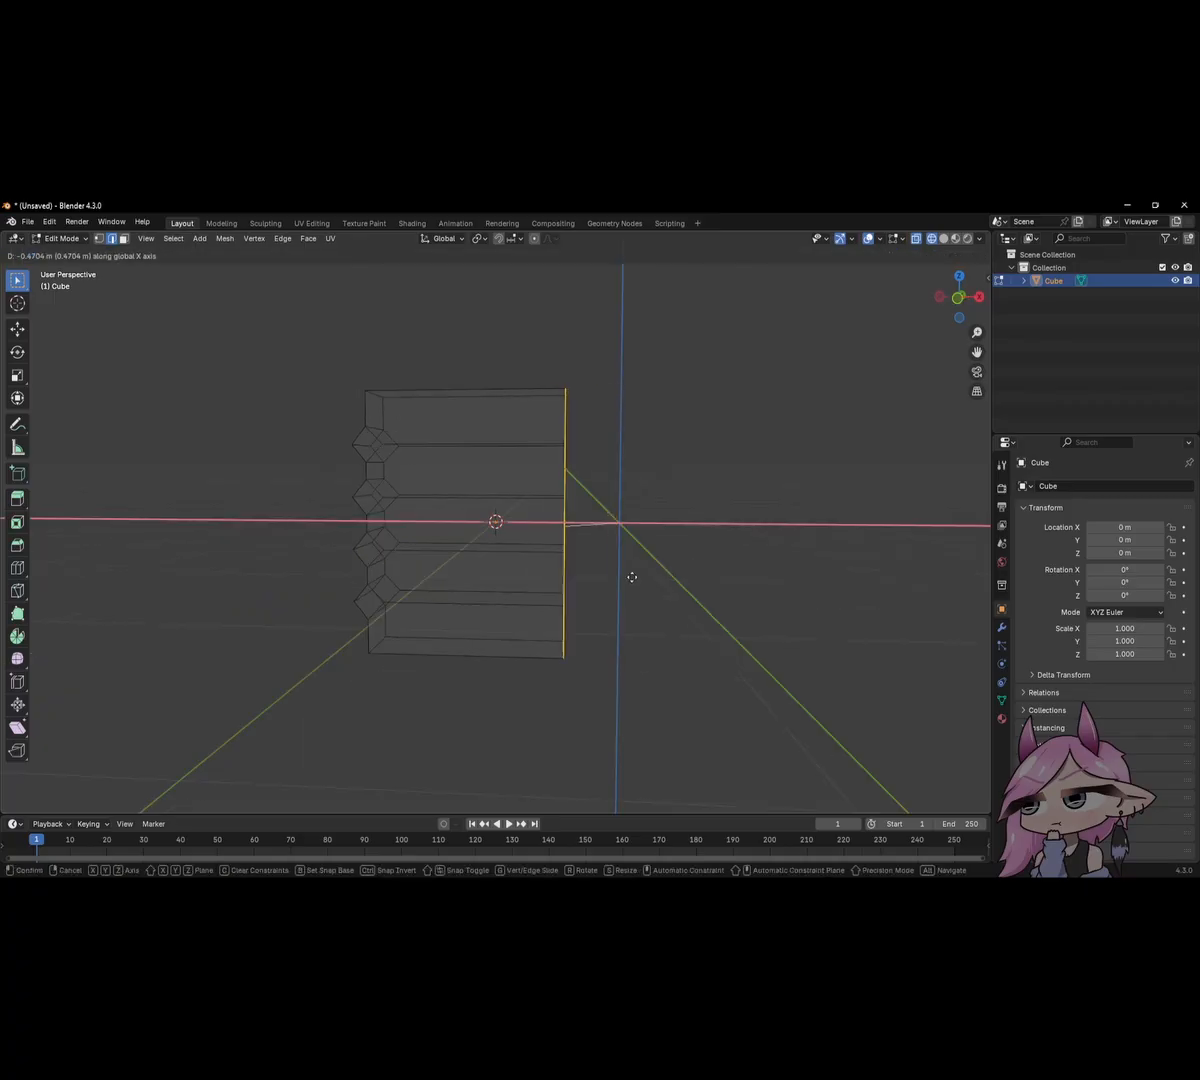
left_click(563, 582)
key("Tab")
mouse_move(531, 571)
middle_mouse_down()
mouse_move(596, 589)
mouse_move(518, 570)
middle_mouse_up()
key("shift+z")
Select the top, middle and bottom faces of the positive X side and extrude them outward about 0.92 m.
key("Tab")
mouse_move(439, 536)
middle_mouse_down()
mouse_move(687, 560)
mouse_move(662, 538)
mouse_move(530, 493)
mouse_move(498, 525)
mouse_move(560, 530)
mouse_move(380, 531)
mouse_move(482, 621)
mouse_move(463, 544)
mouse_move(589, 573)
mouse_move(364, 466)
mouse_move(466, 479)
middle_mouse_up()
key("Tab")
key("Tab")
key("3")
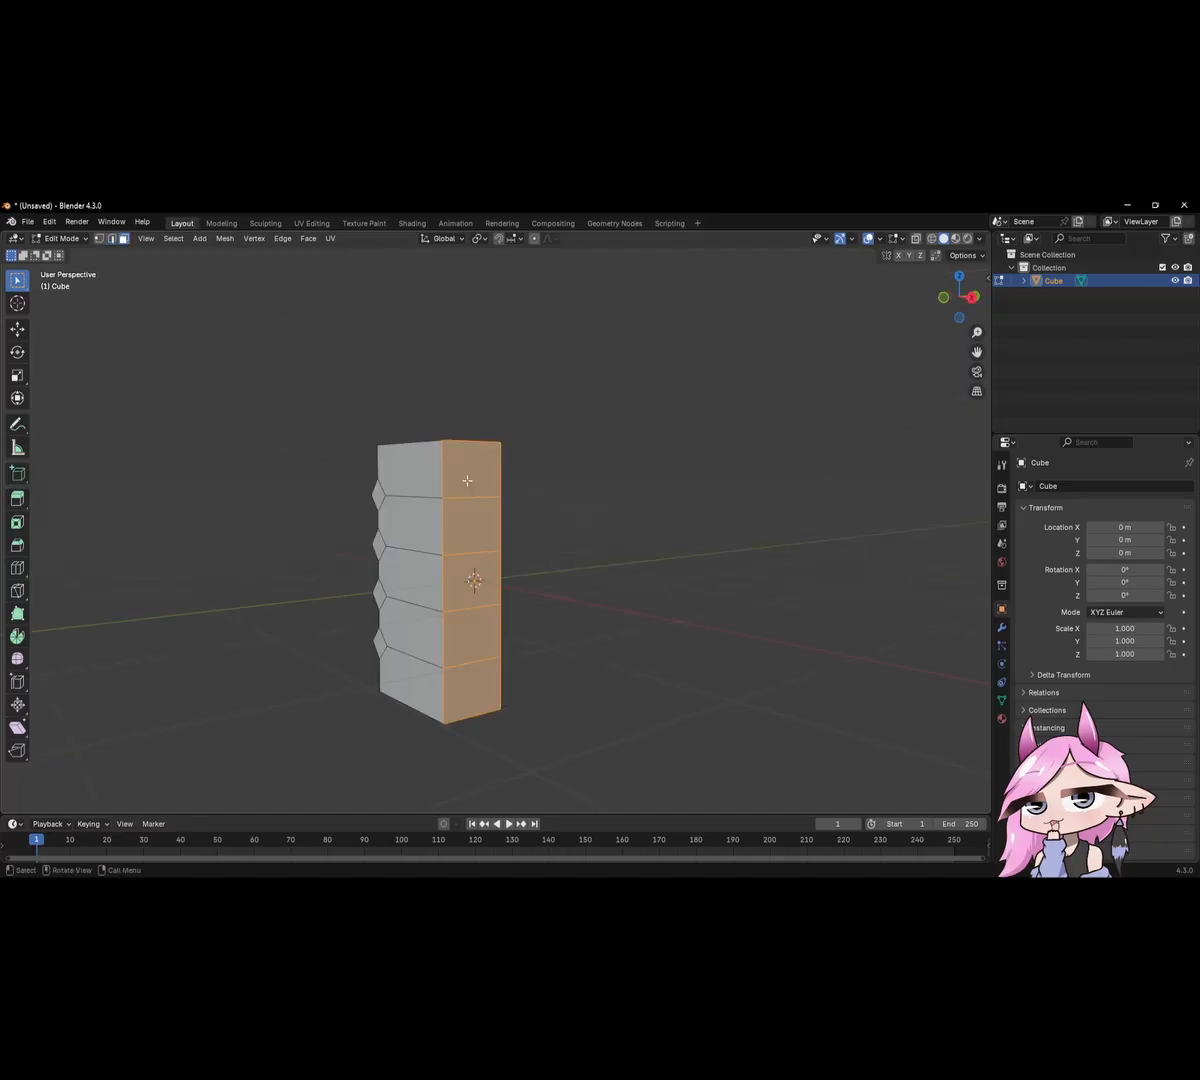
left_click(466, 479)
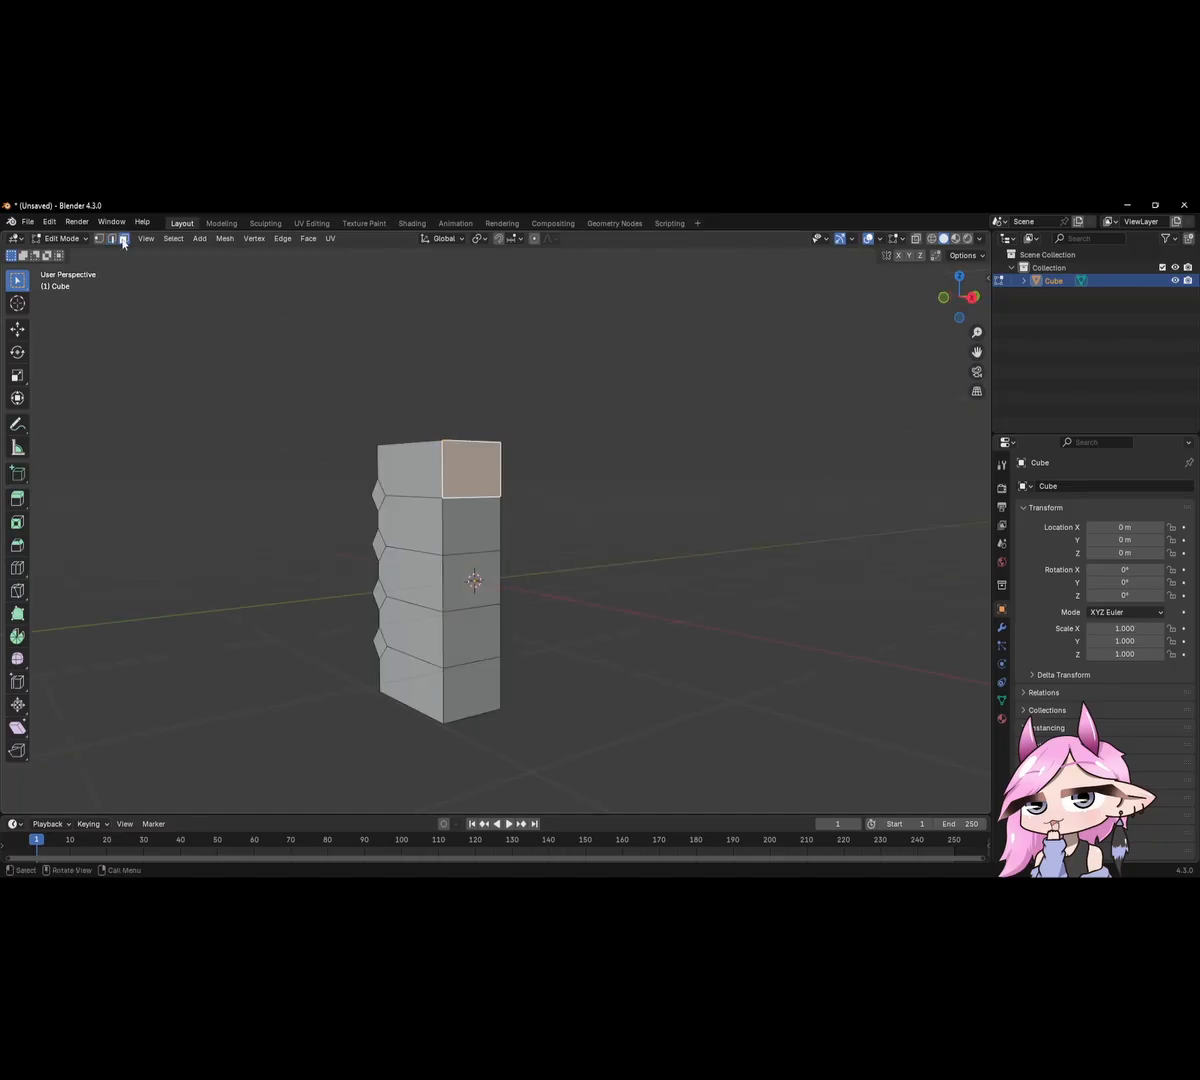
middle_click_drag(566, 486, 500, 566)
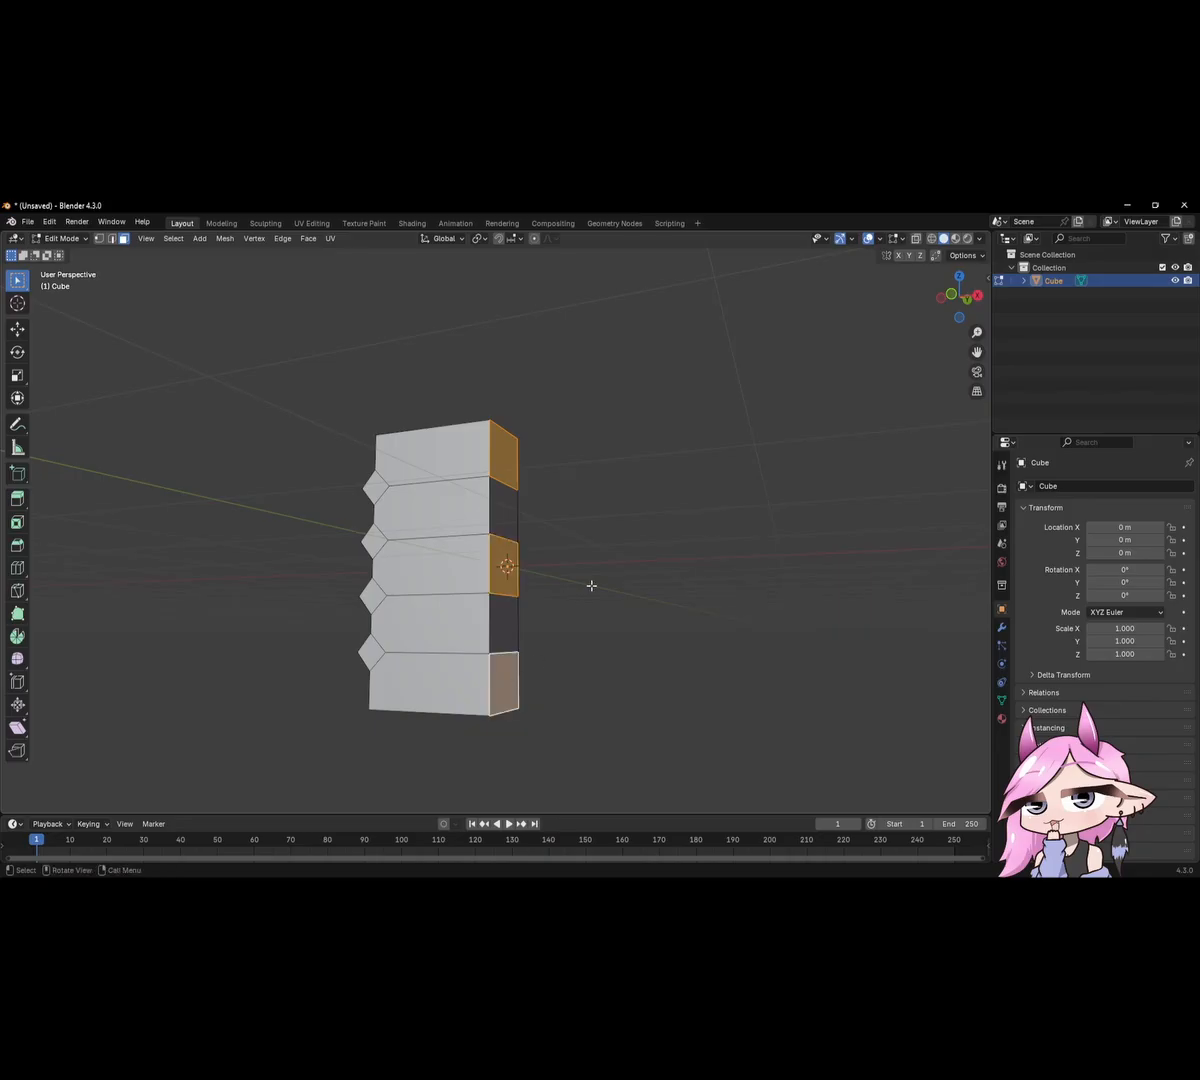
middle_click_drag(701, 524, 622, 553)
key("e")
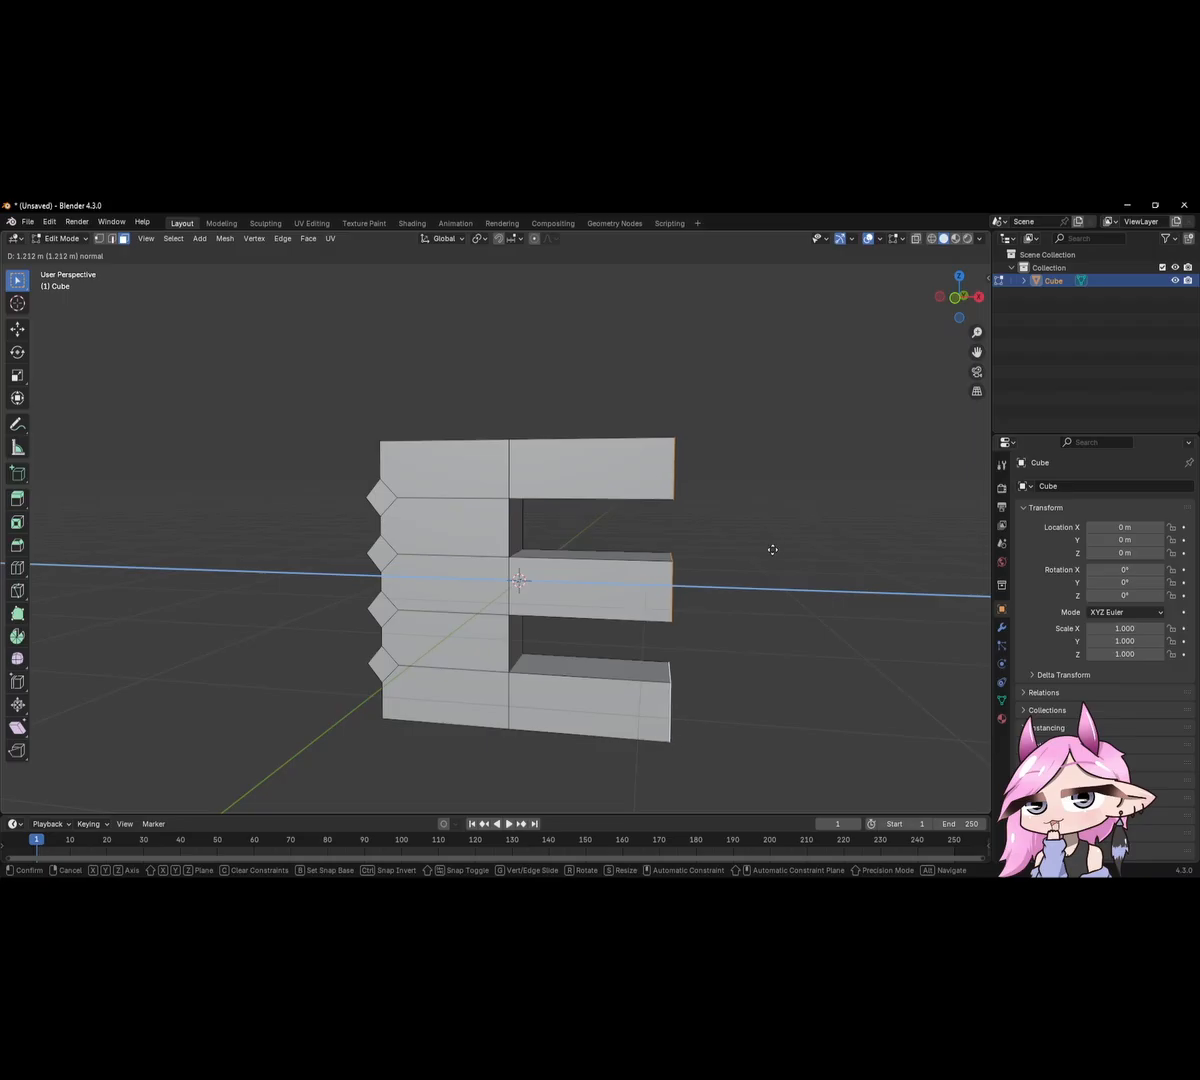
left_click(738, 559)
Extrude the three arm end faces again in place, without any offset.
middle_click_drag(738, 559, 660, 569)
middle_click_drag(541, 498, 591, 572)
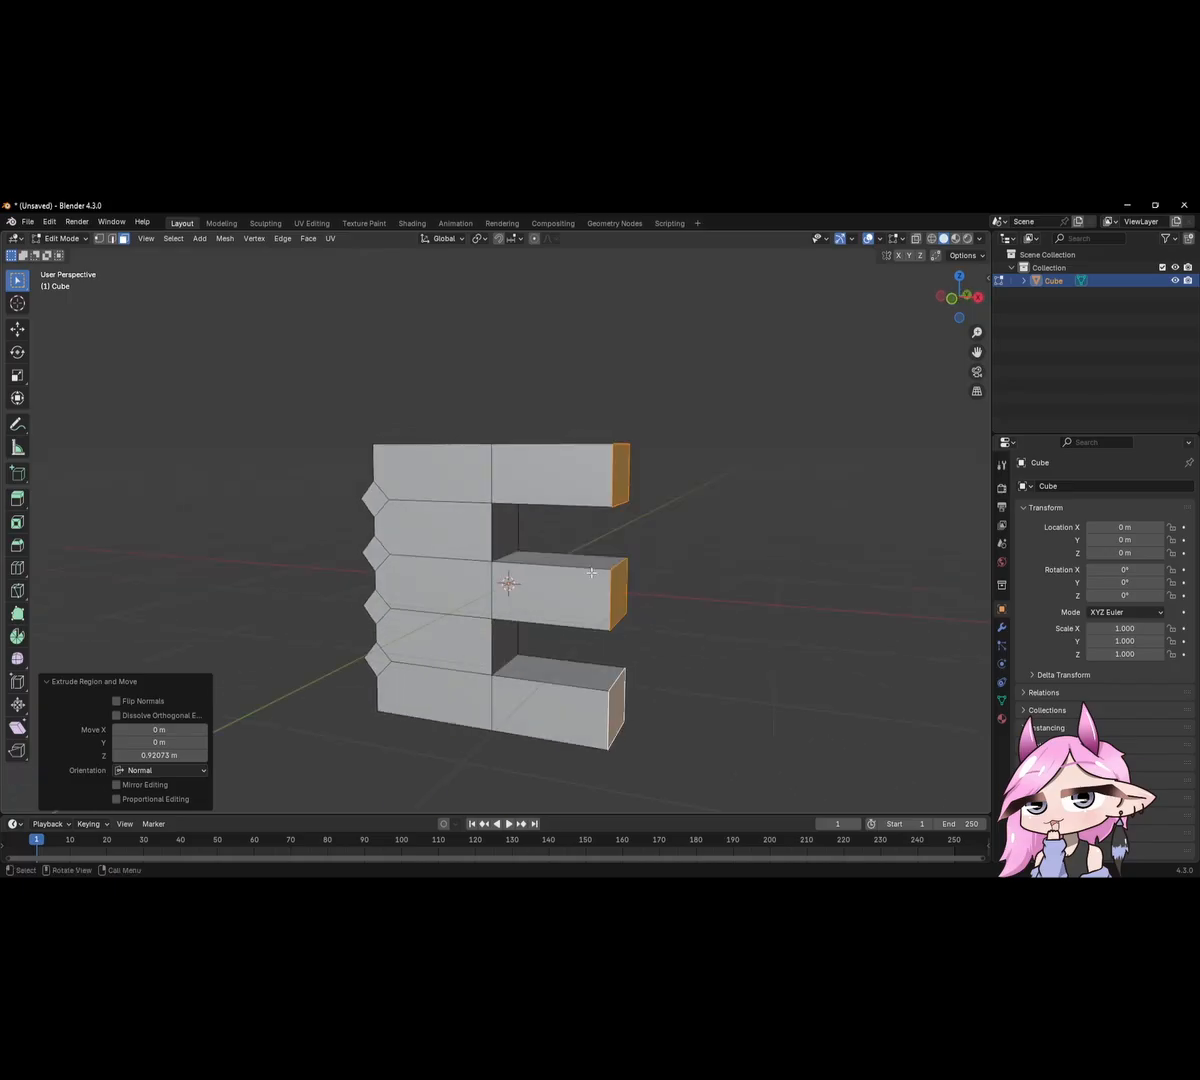
middle_click_drag(669, 569, 710, 565)
key("g")
key("x")
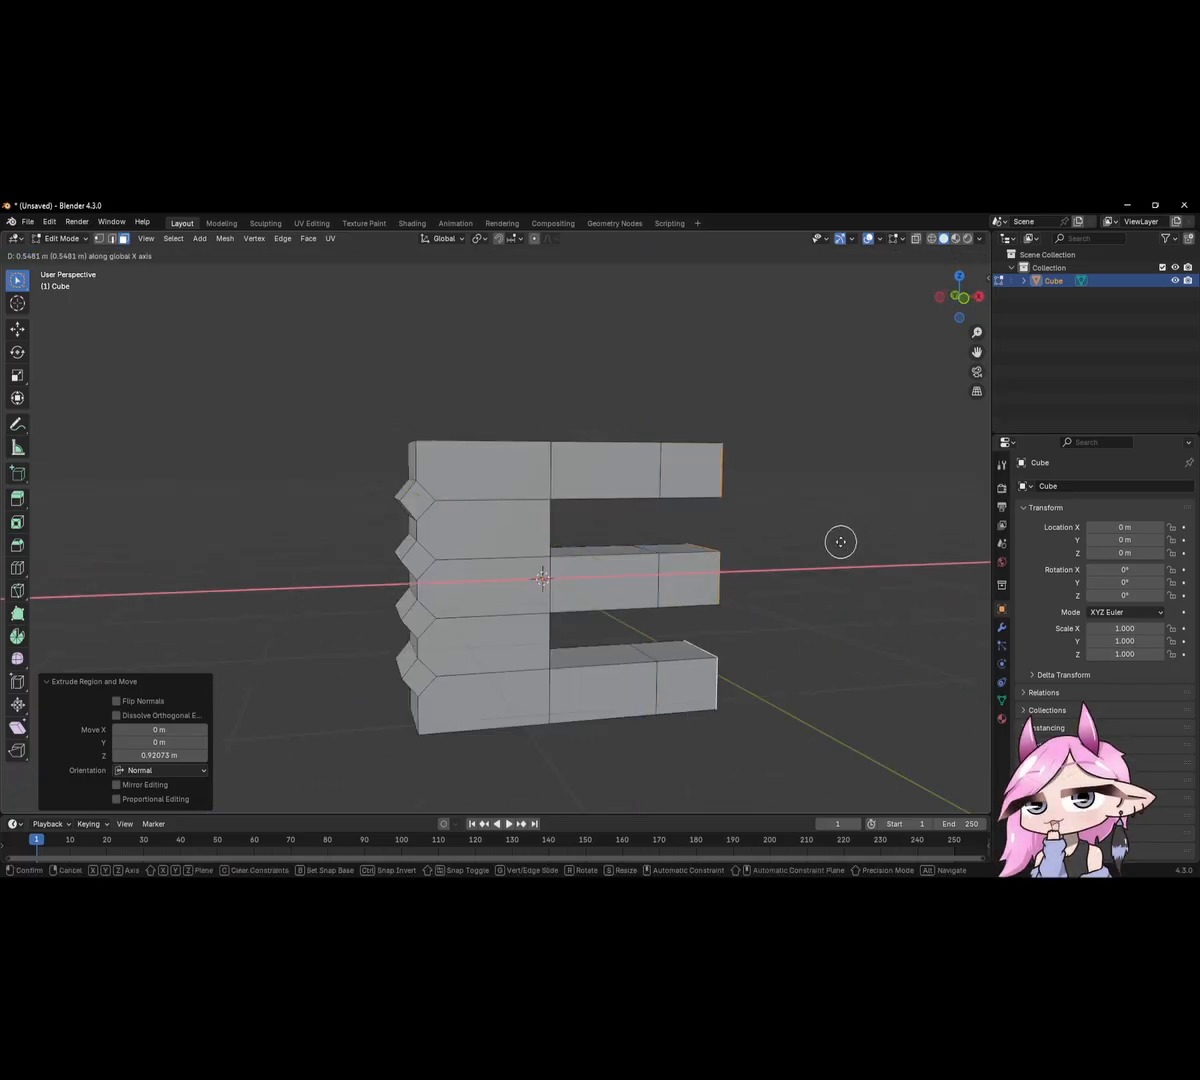
key("Escape")
middle_click_drag(766, 571, 740, 569)
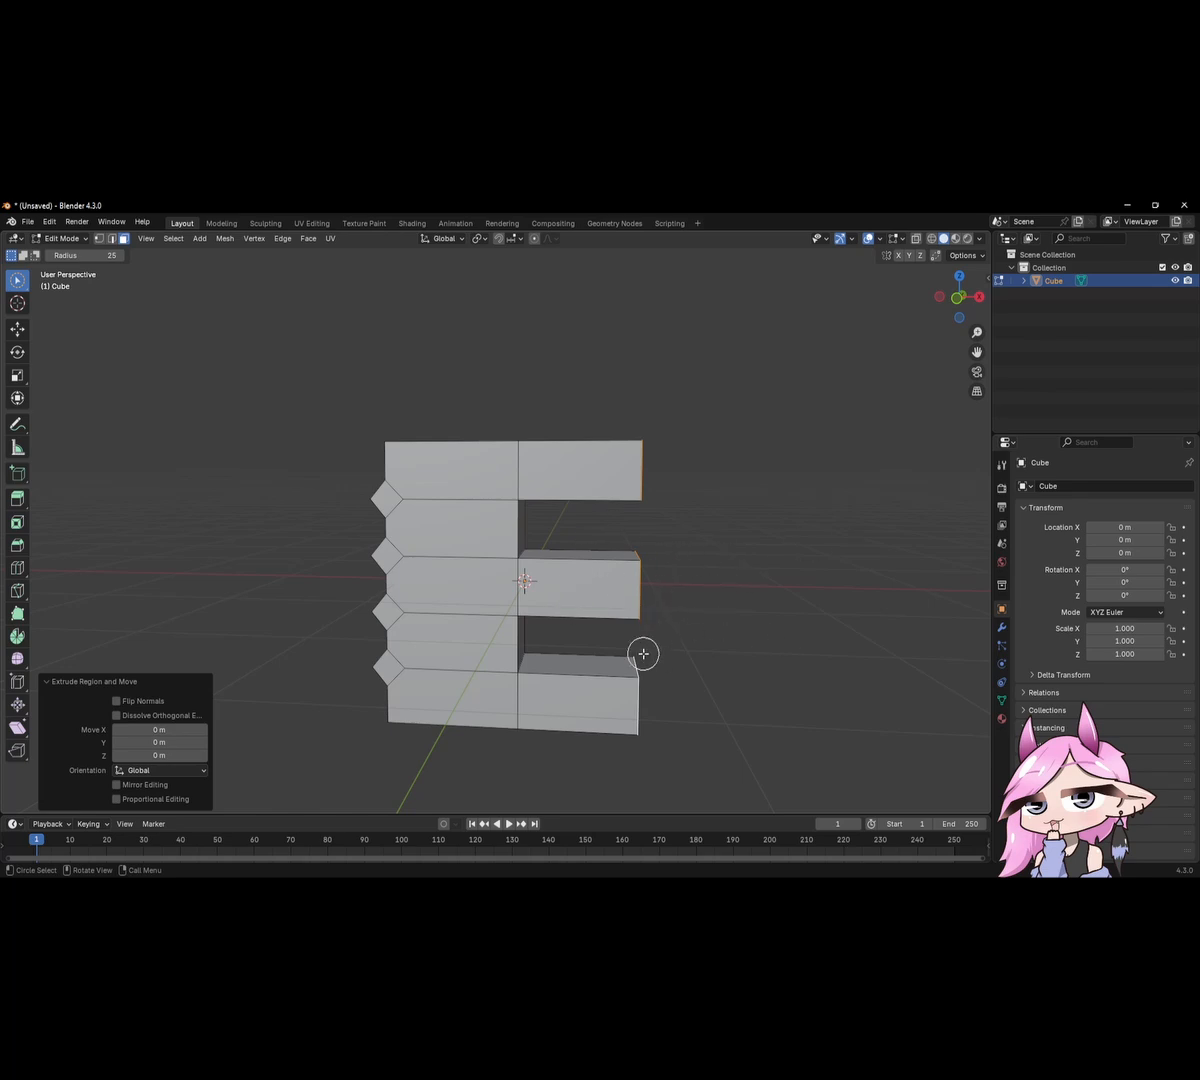
key("g")
key("Escape")
middle_click_drag(771, 632, 701, 620)
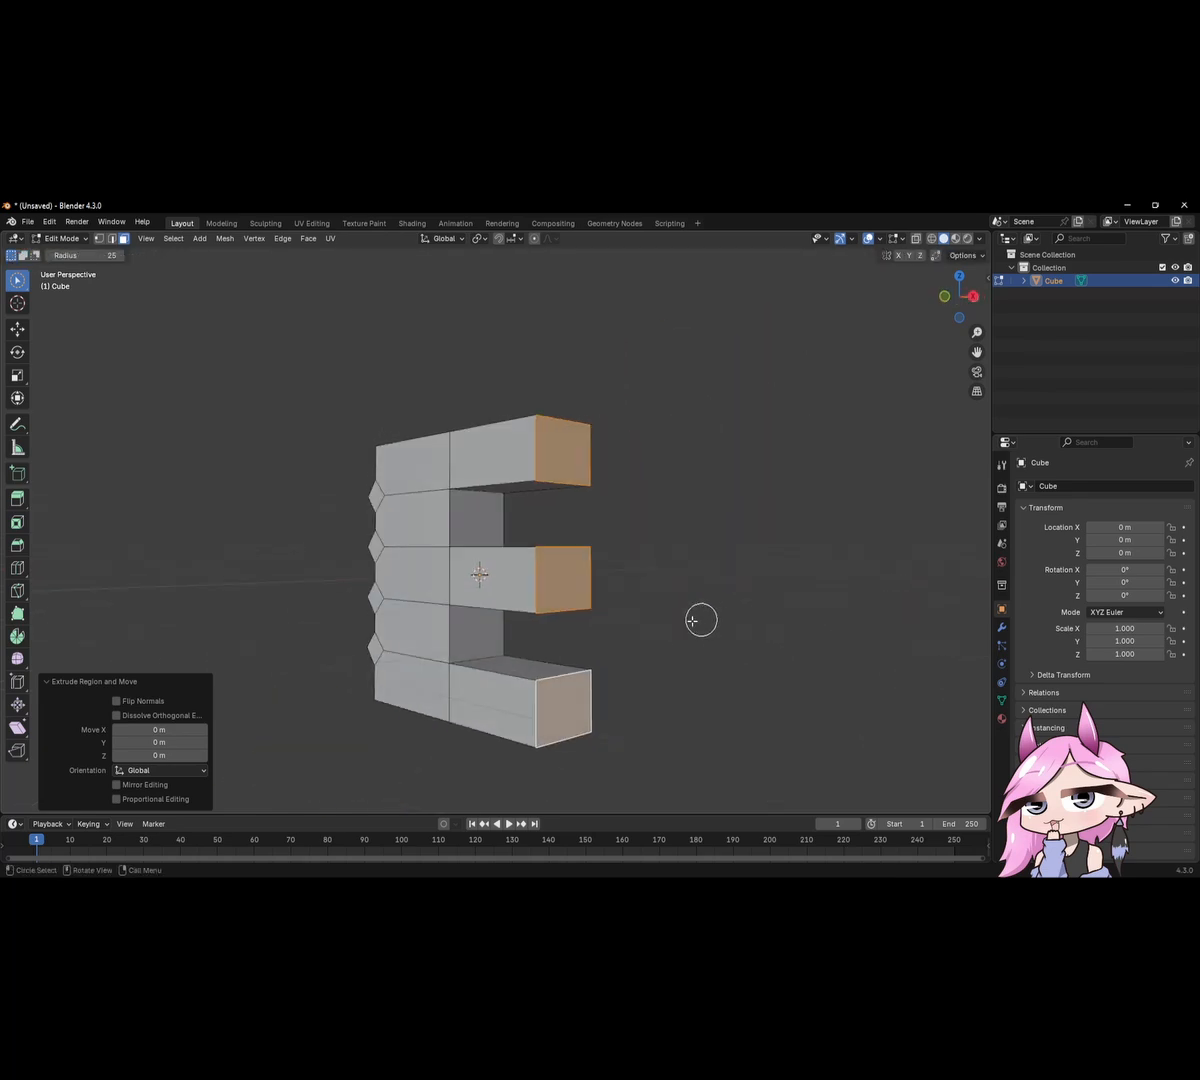
Move the three newly extruded end faces outward about 0.37 m along X to lengthen the arms.
key("e")
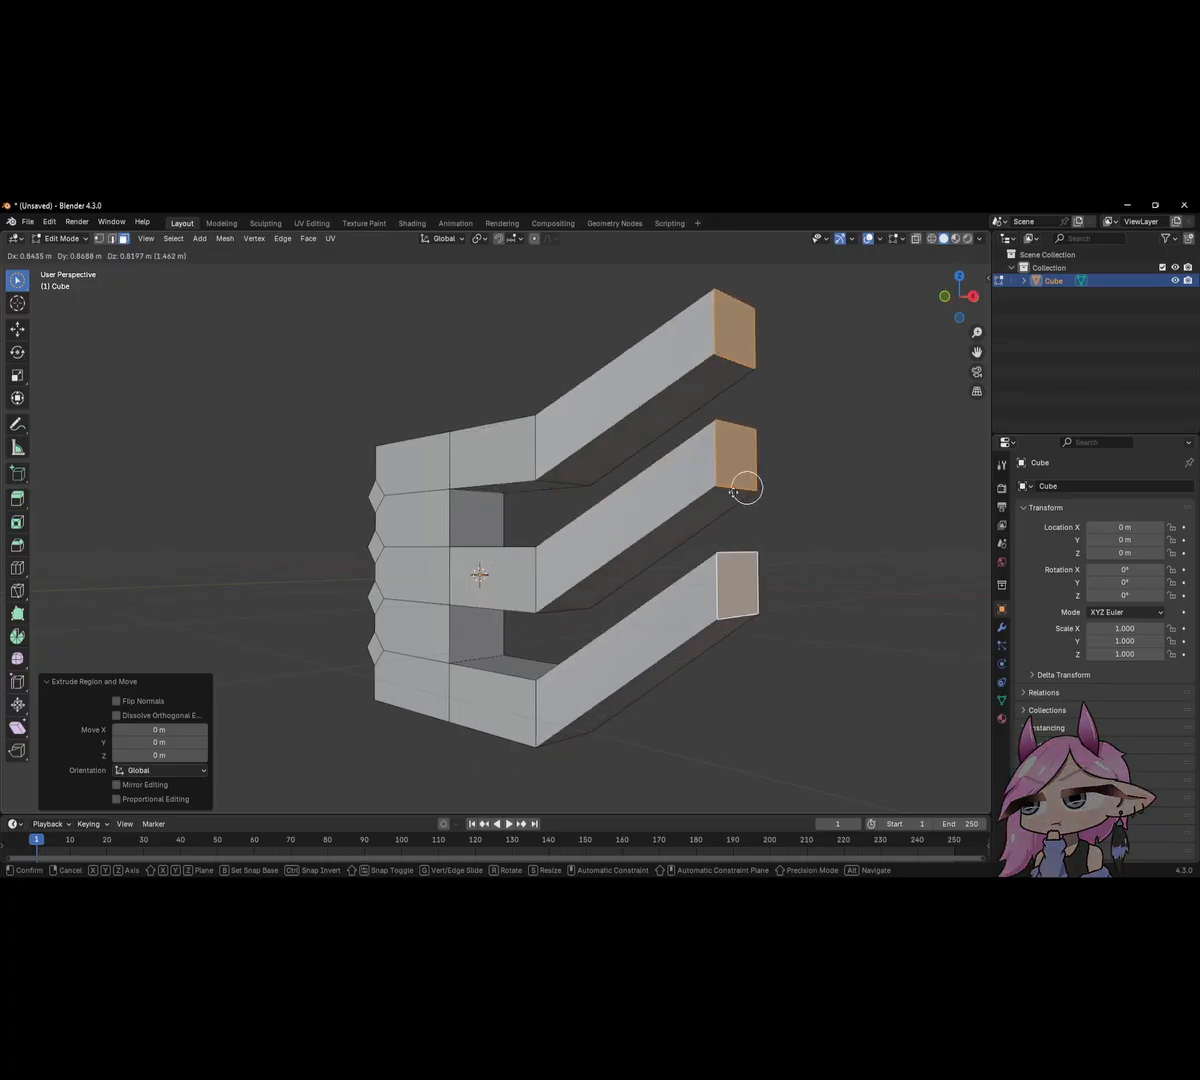
left_click(651, 560)
middle_click_drag(723, 579, 610, 598)
key("g")
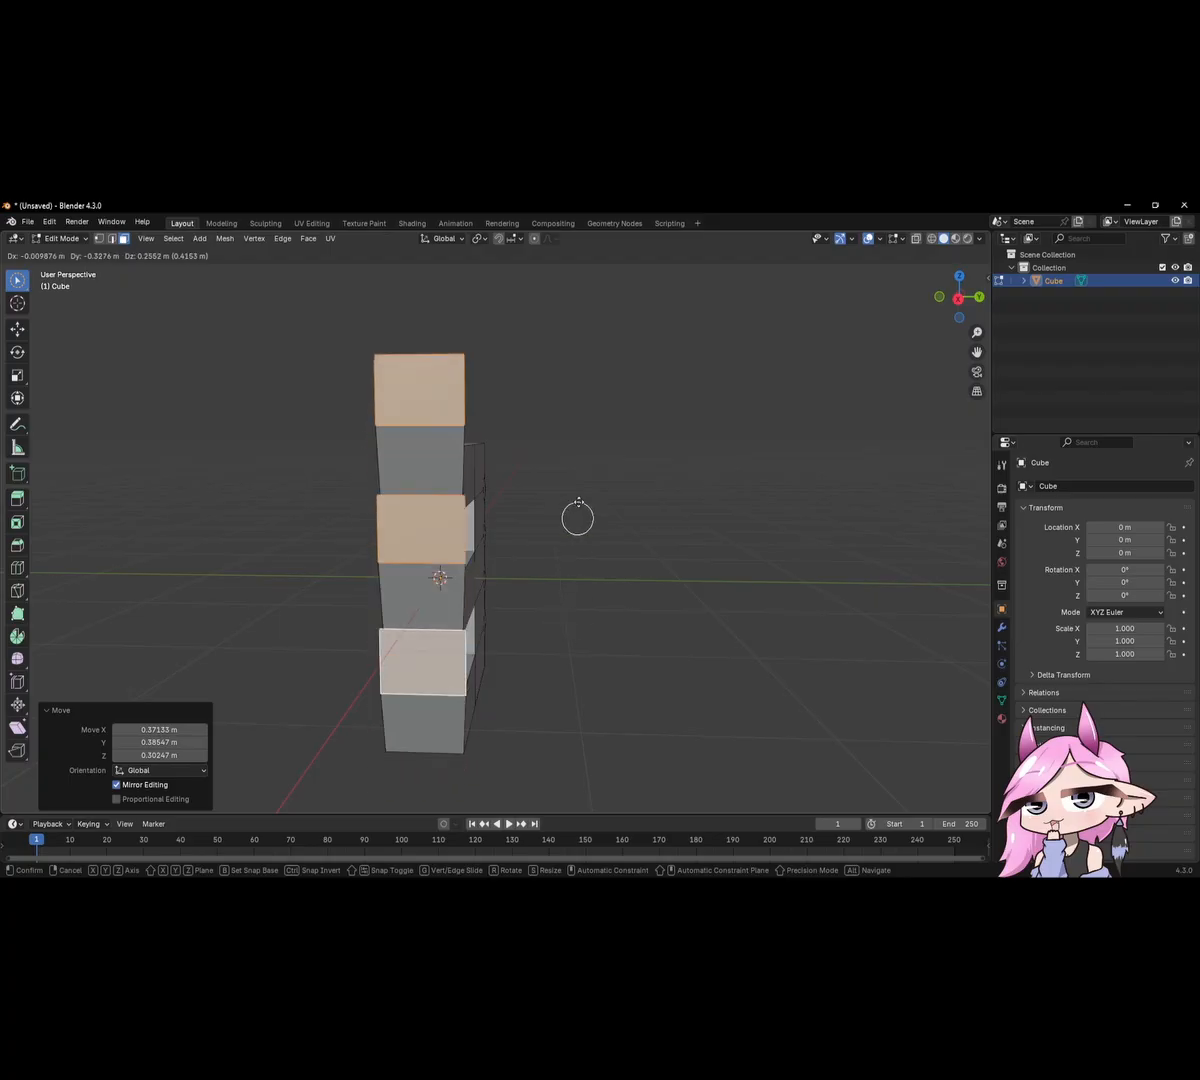
right_click(603, 576)
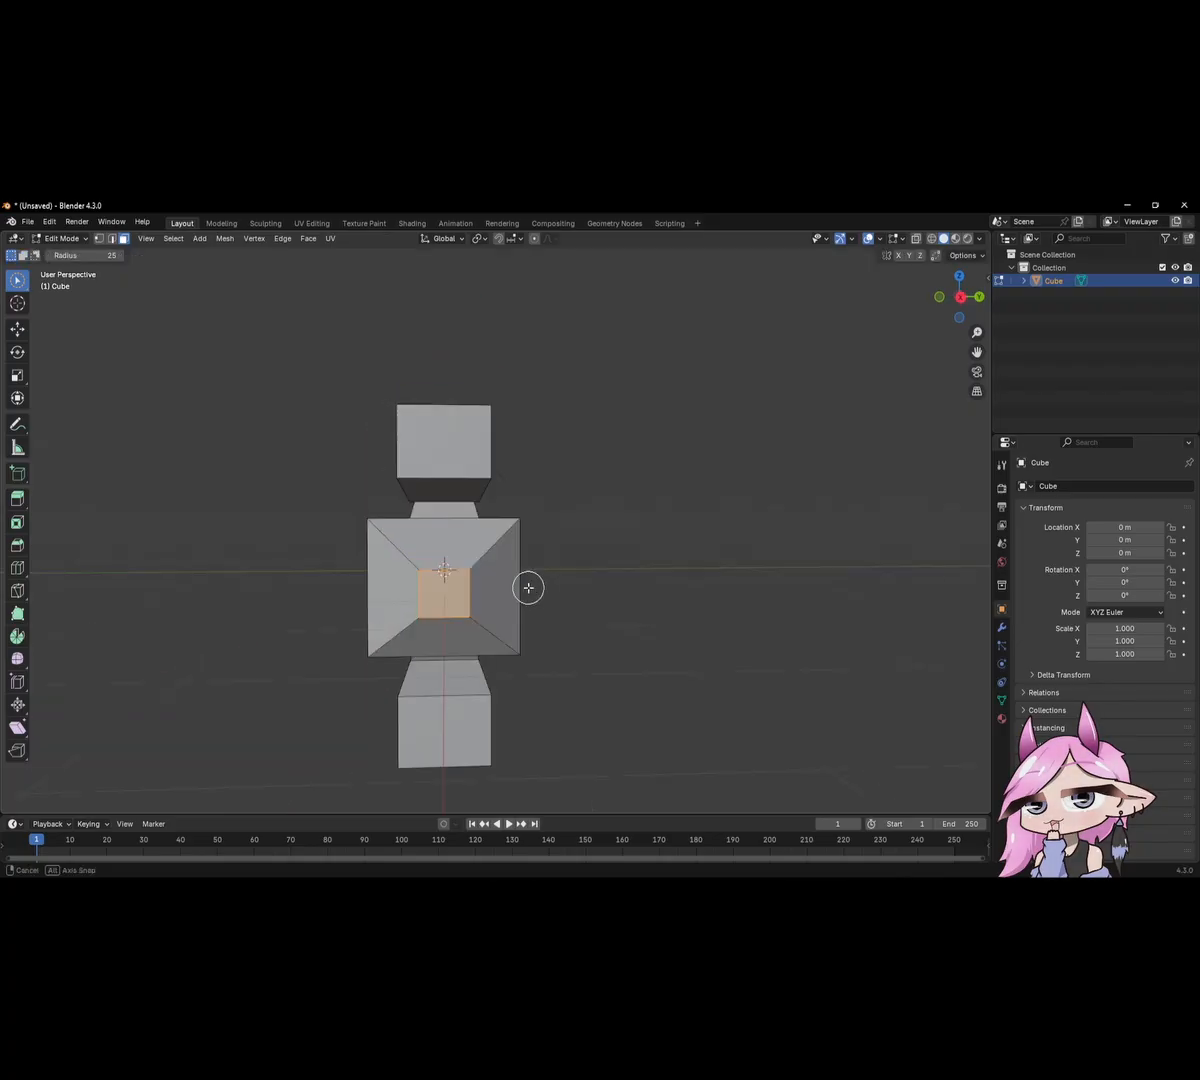
Try moving the small end face of the middle arm freely to different positions.
key("g")
right_click(632, 551)
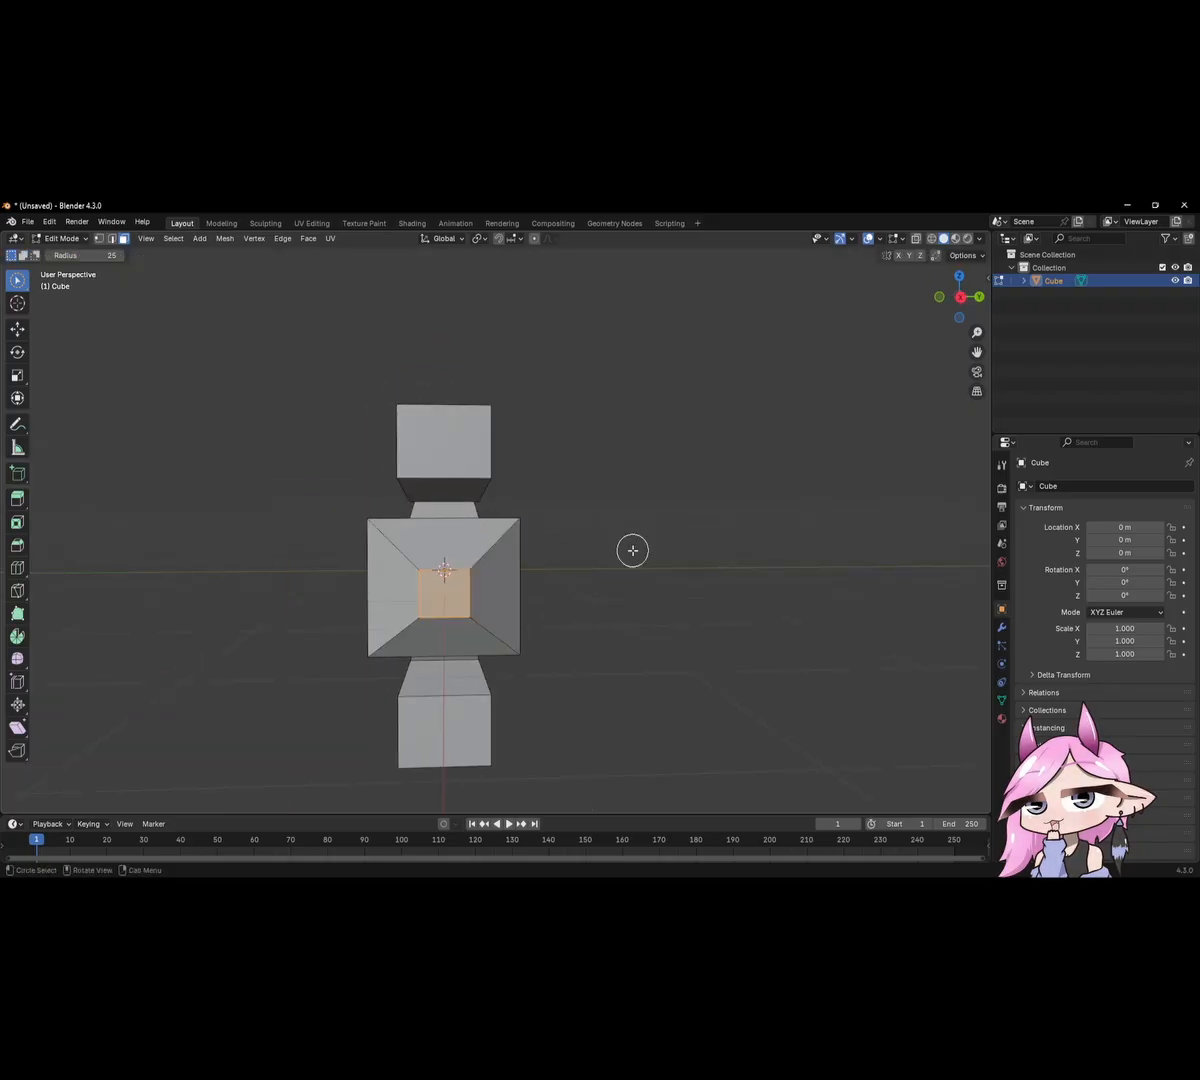
key("g")
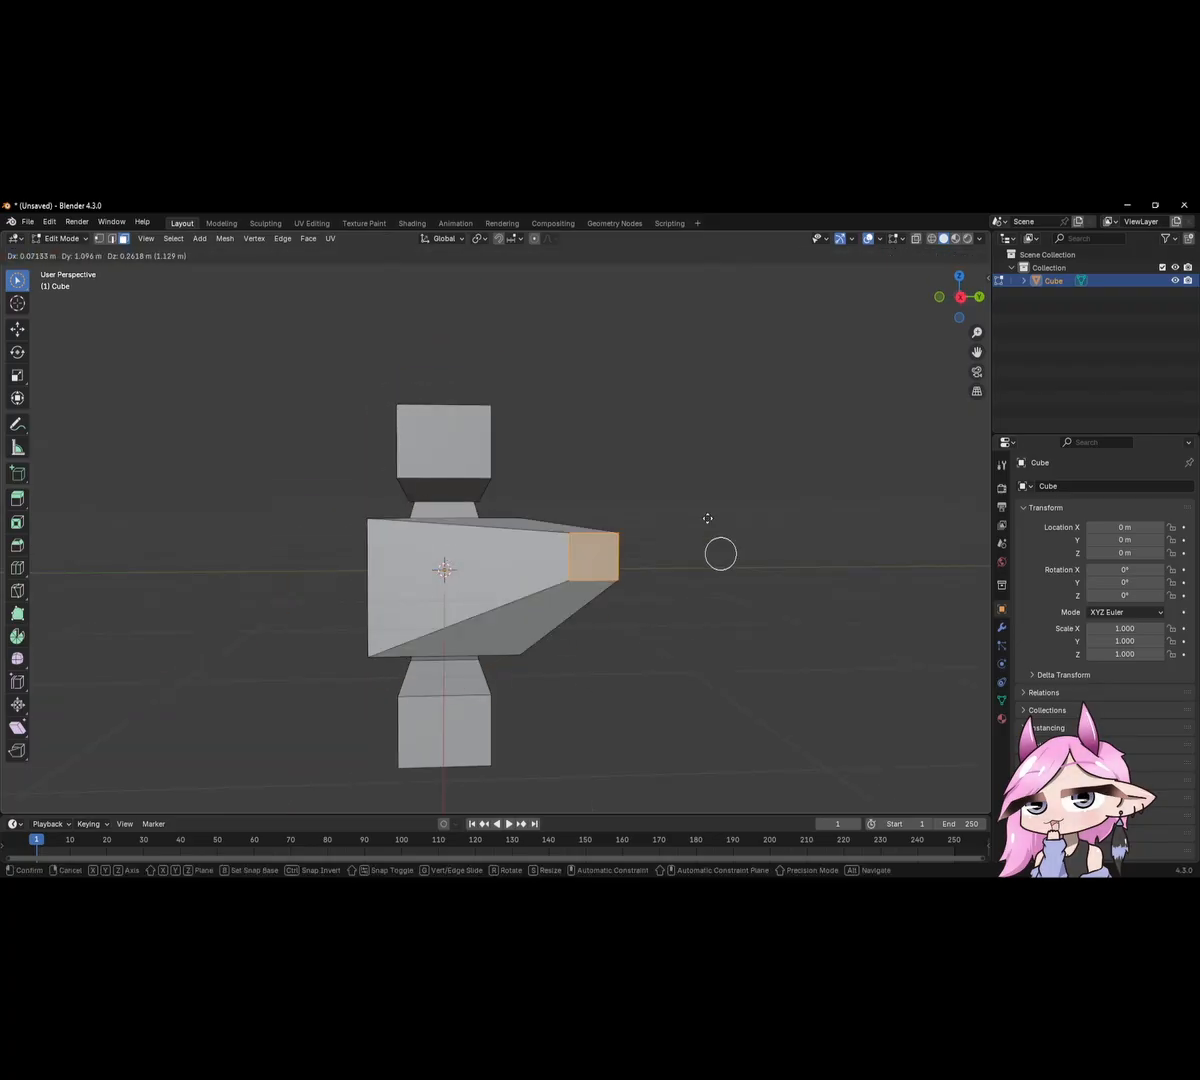
right_click(655, 590)
middle_click_drag(603, 505, 580, 476)
middle_click_drag(512, 512, 375, 595)
key("g")
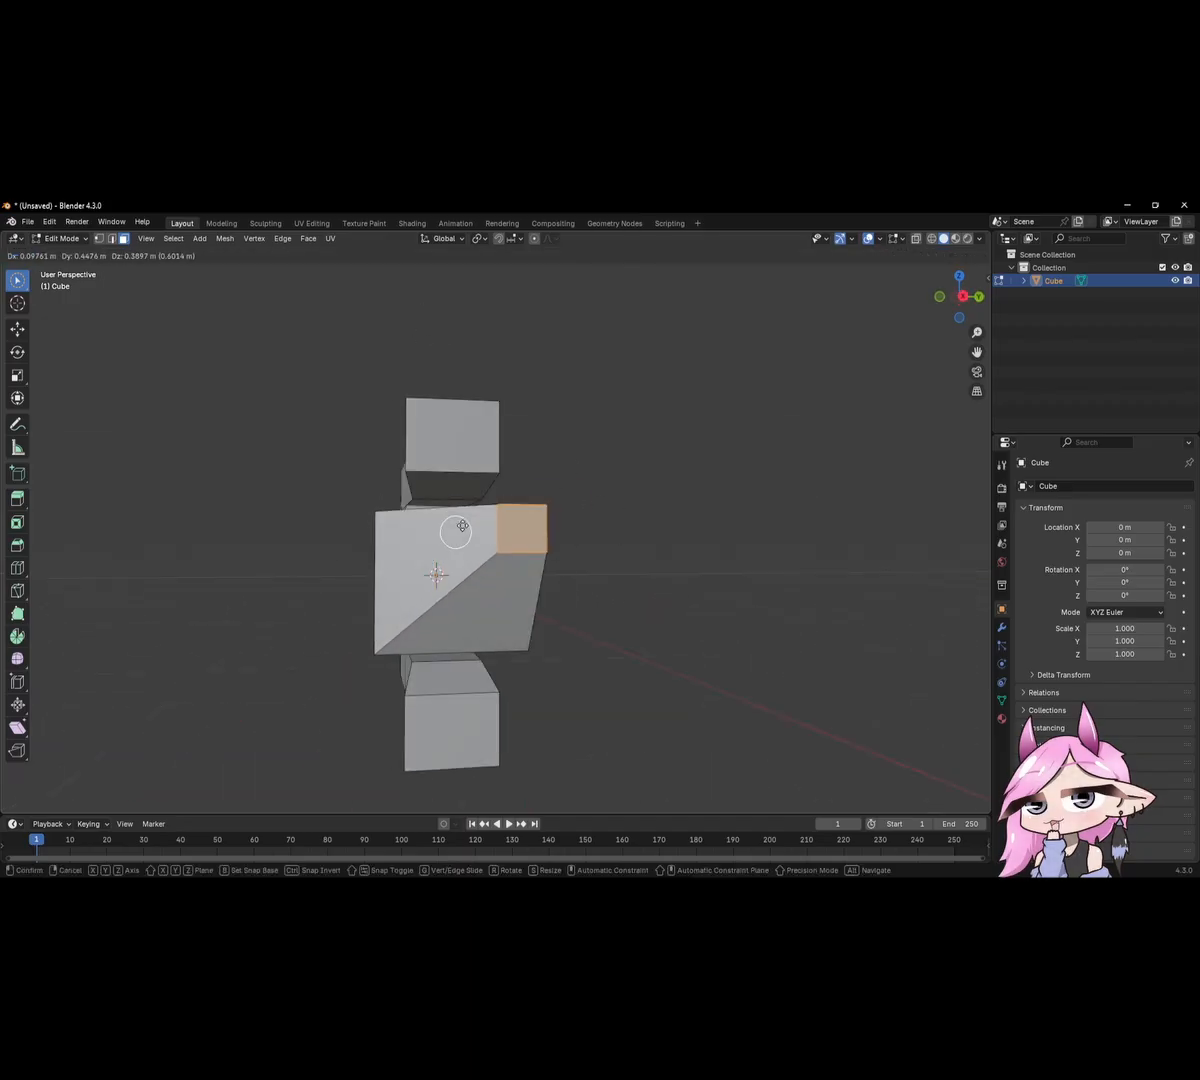
right_click(502, 521)
key("g")
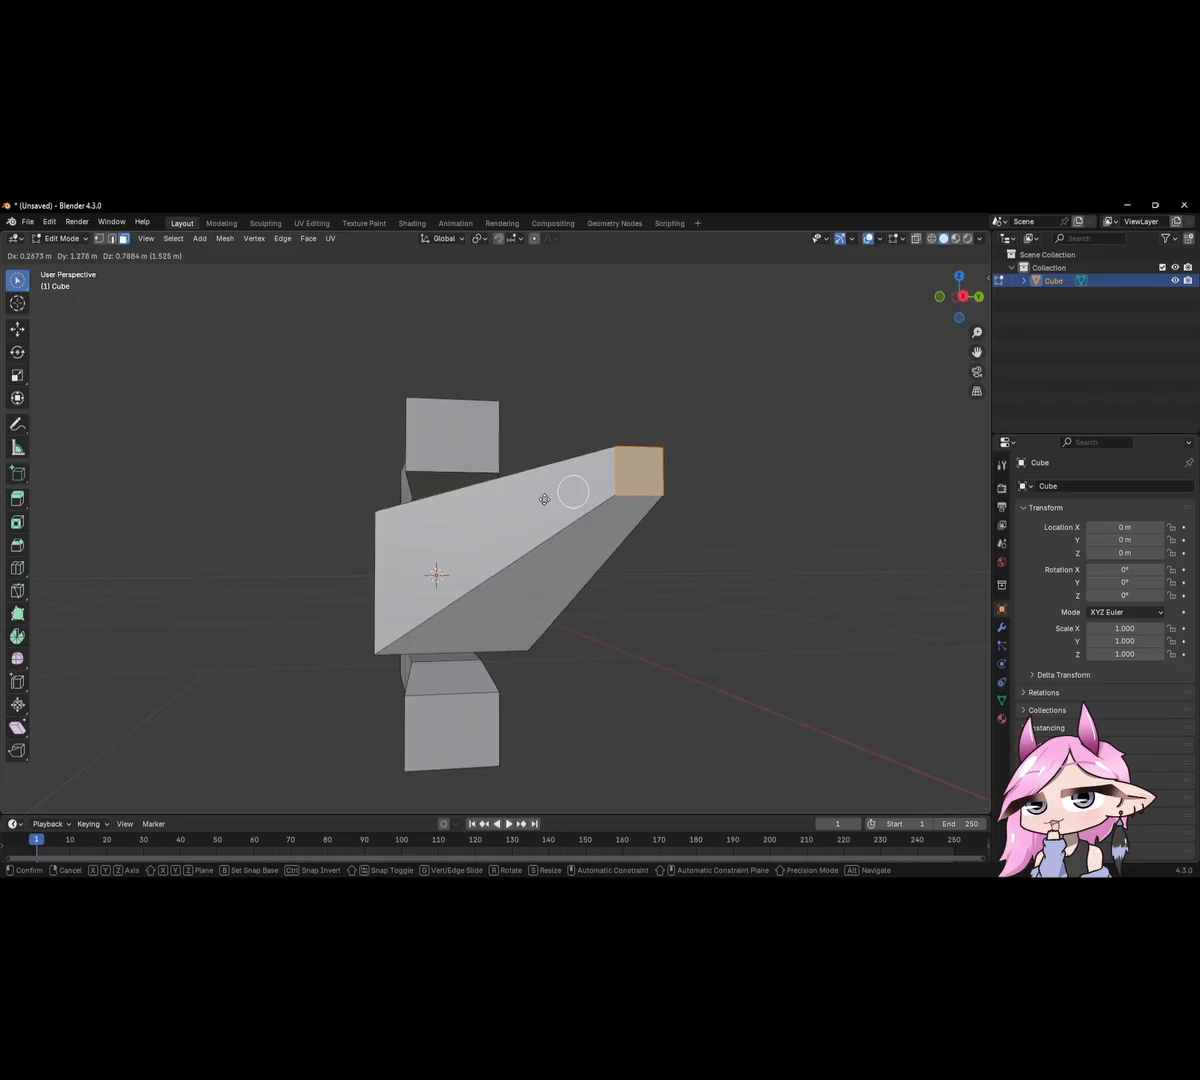
right_click(398, 476)
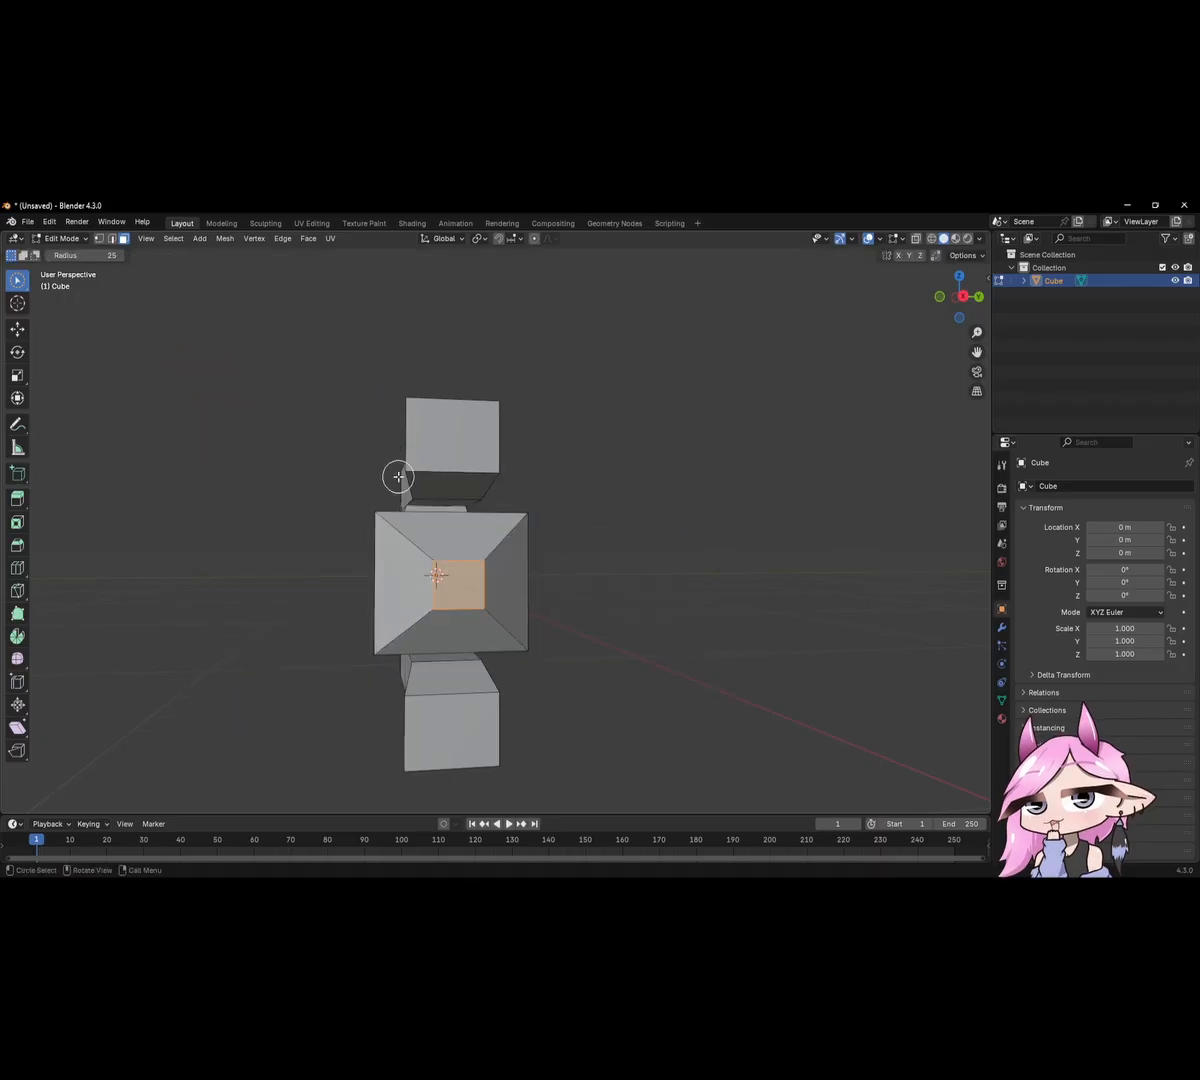
Undo the edits to the middle arm, back to the three matching arms, in front view.
middle_click_drag(342, 514, 506, 544)
key("KP_1")
key("ctrl+z")
key("ctrl+z")
key("ctrl+z")
key("ctrl+z")
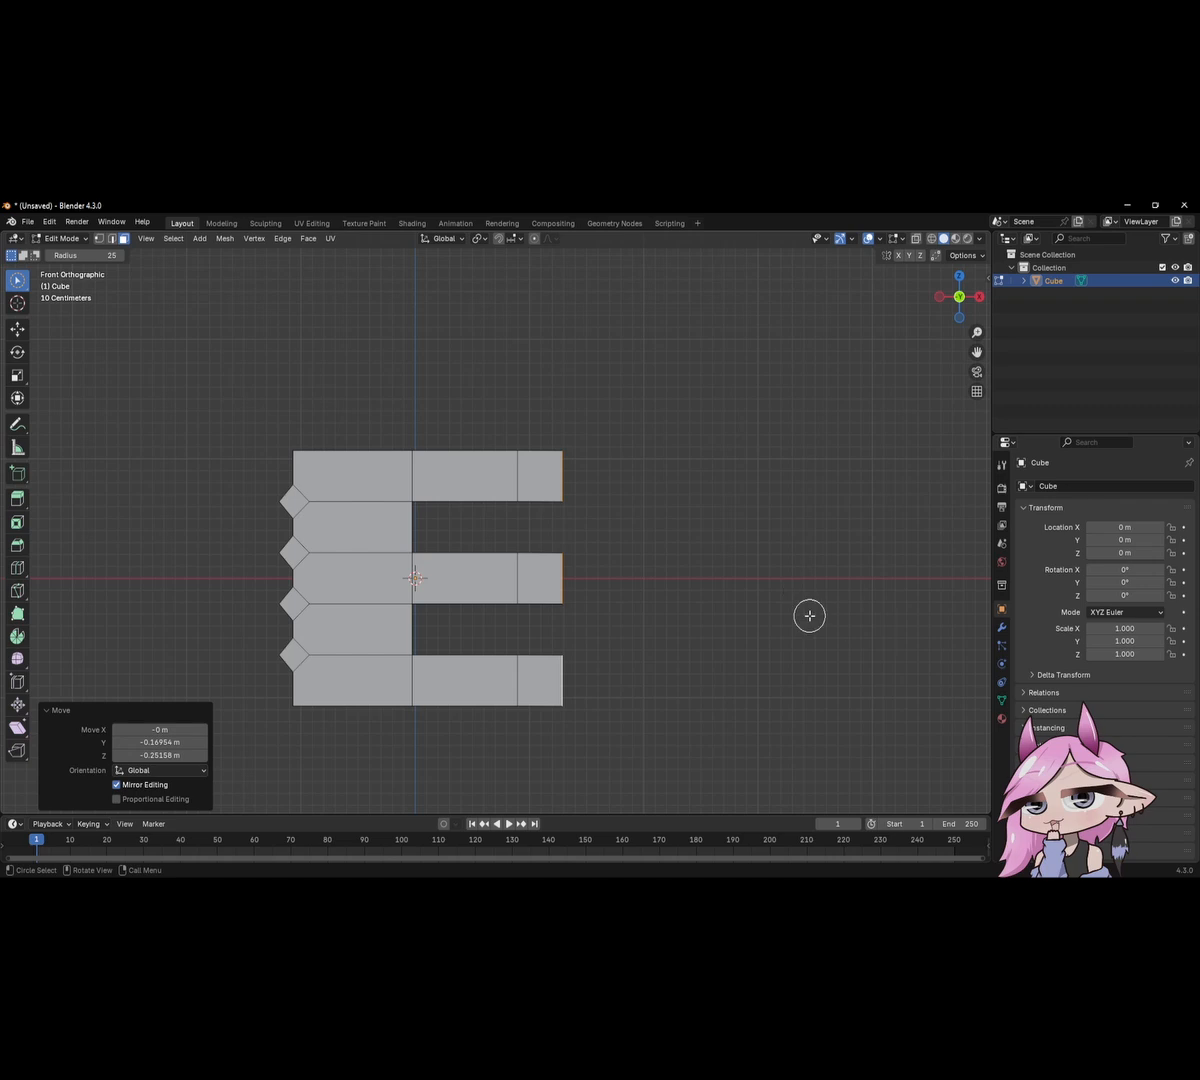
Scale the three arm end faces together by about 1.282 so the outer arms flare apart.
key("s")
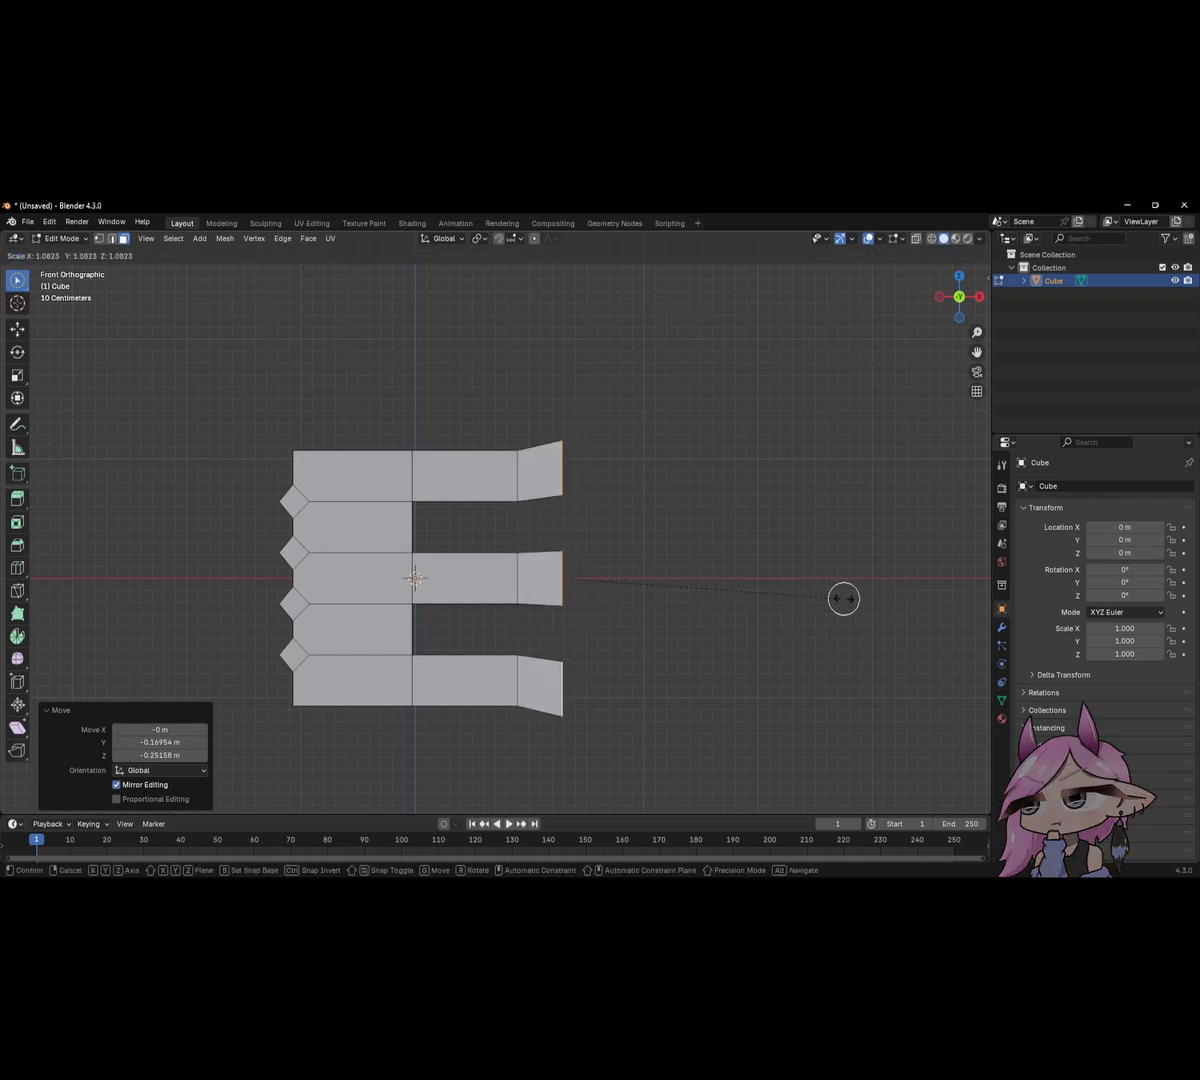
key("Escape")
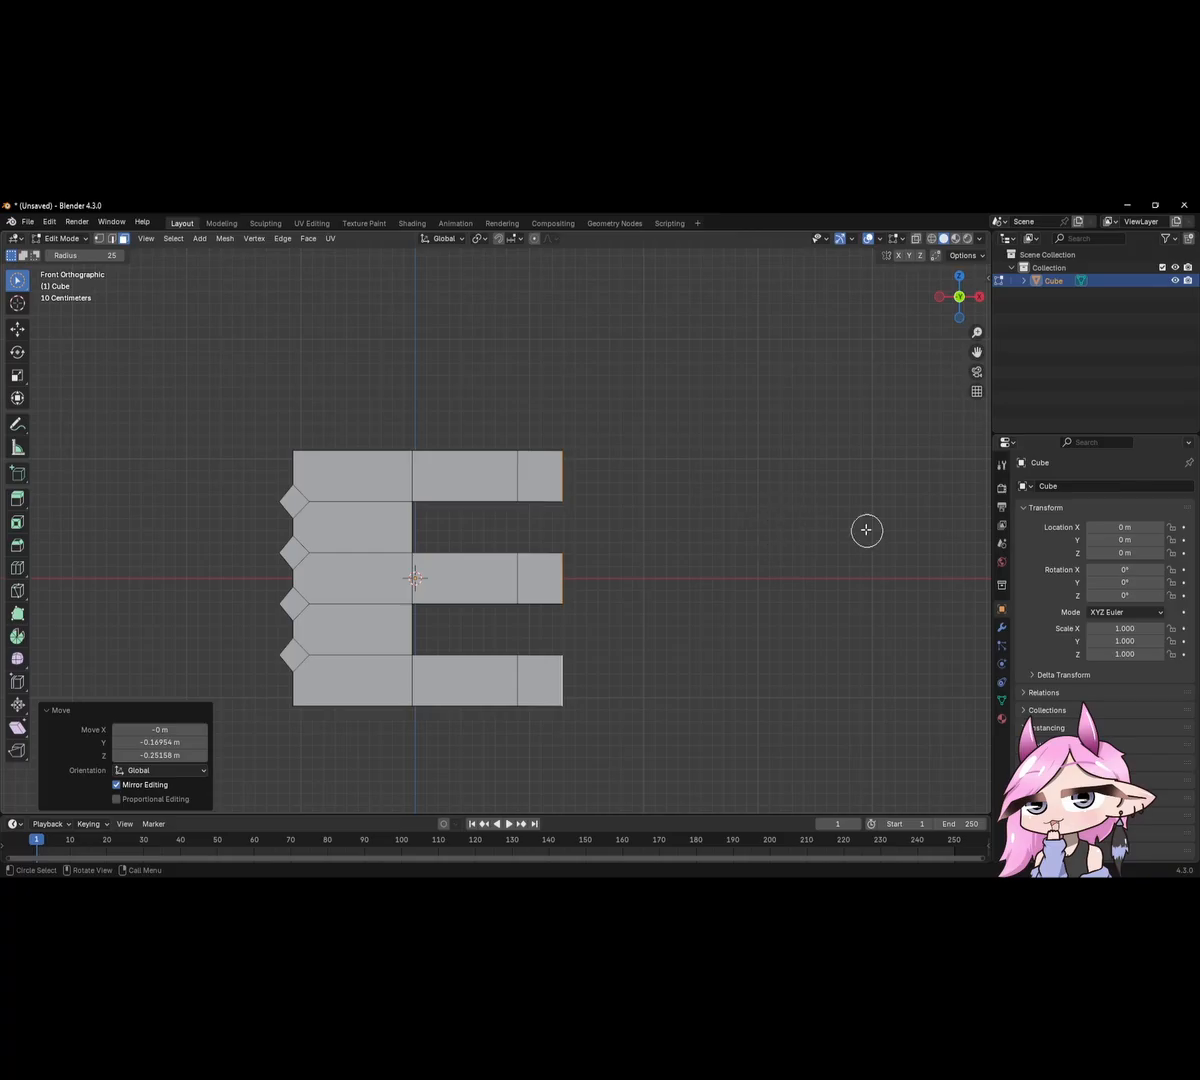
key("s")
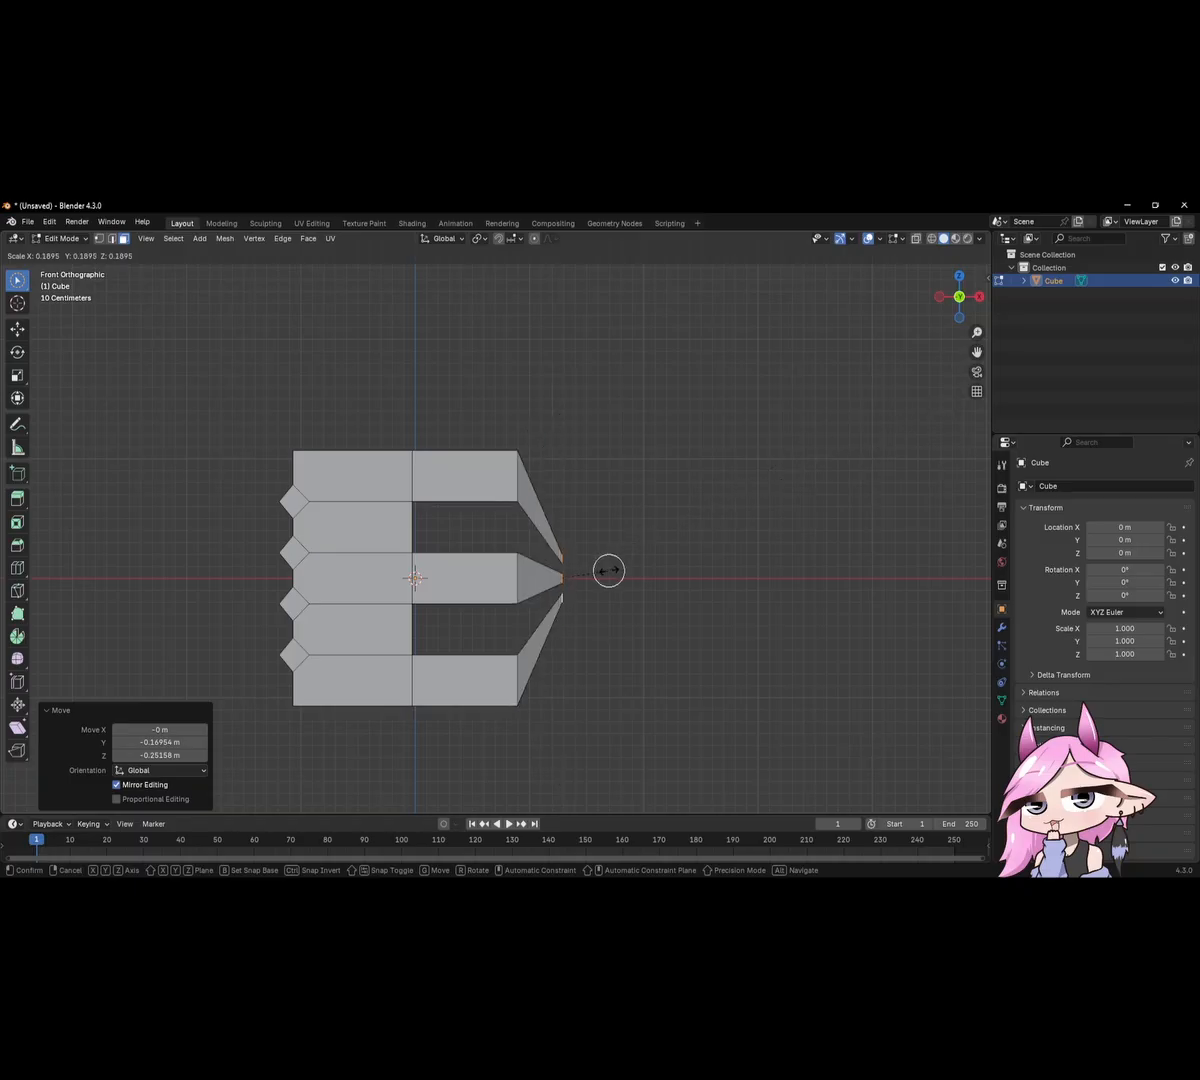
middle_click_drag(872, 499, 445, 571)
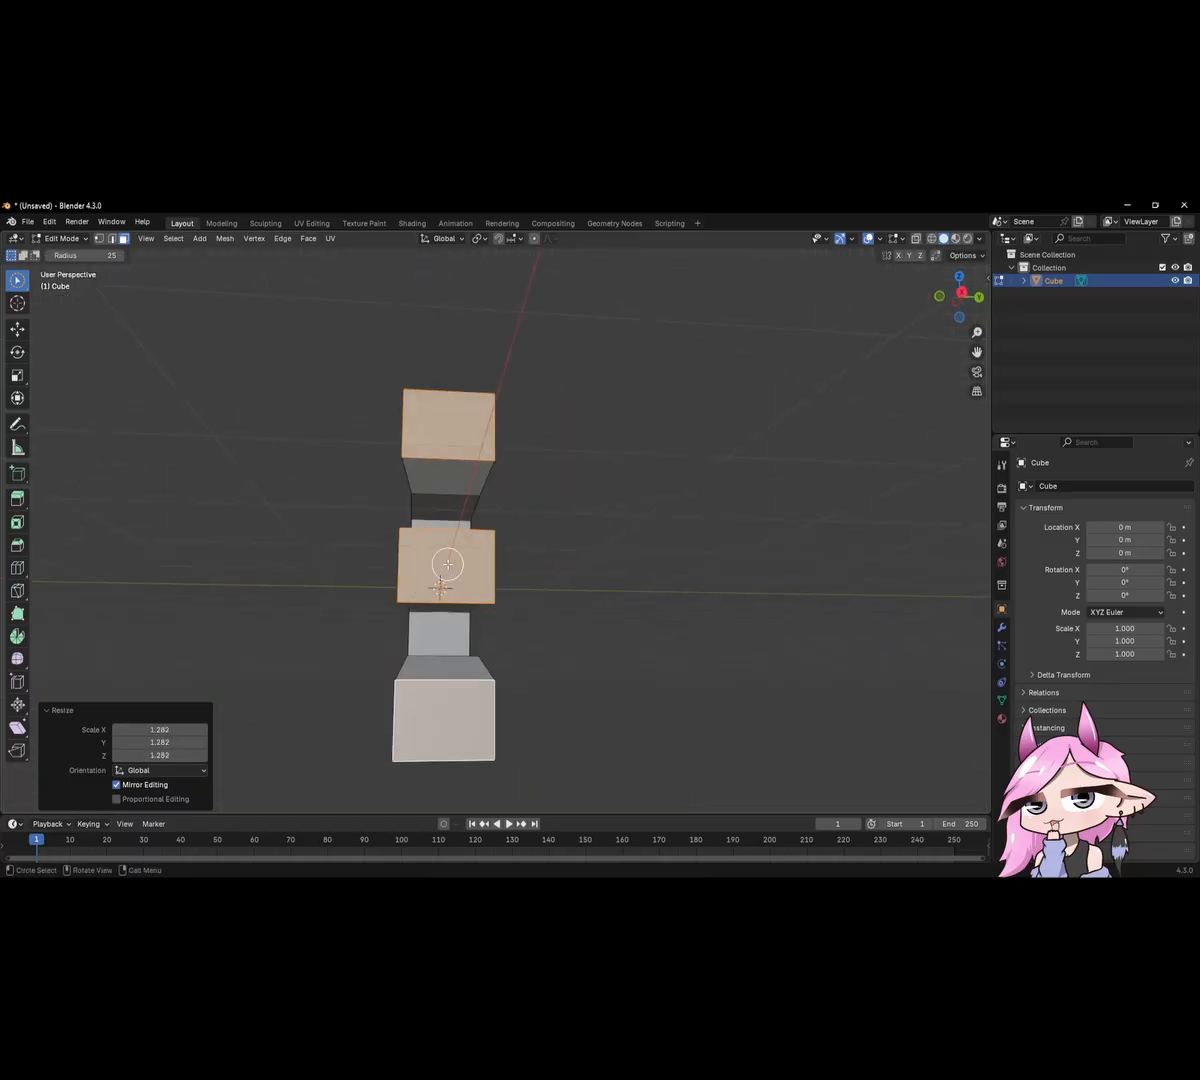
Select only the middle arm's end face and scale it to 0.271 to taper the tip.
left_click(548, 560)
middle_click_drag(568, 562, 703, 584)
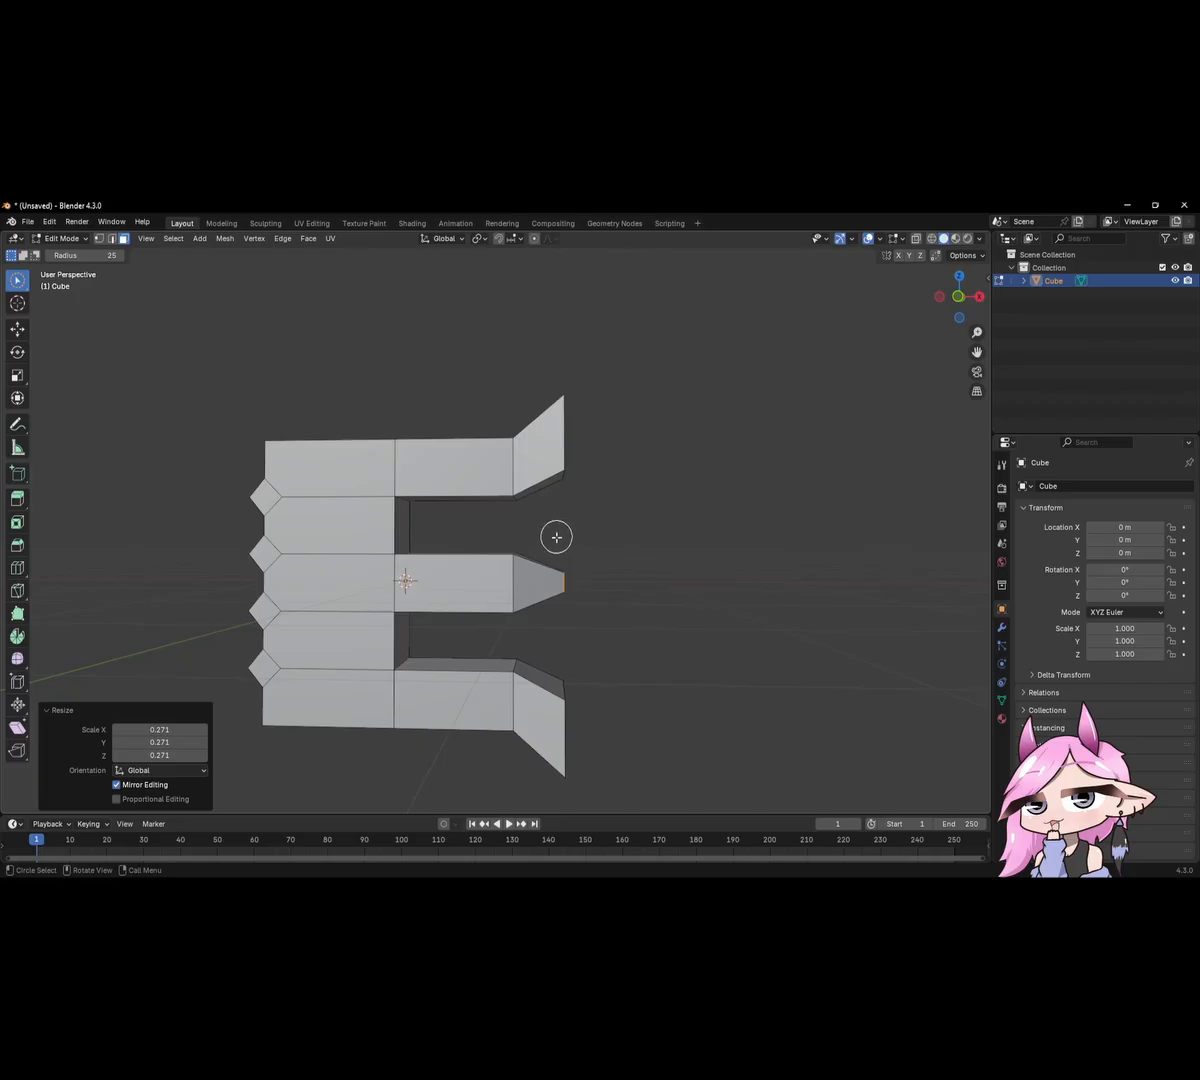
key("alt+s")
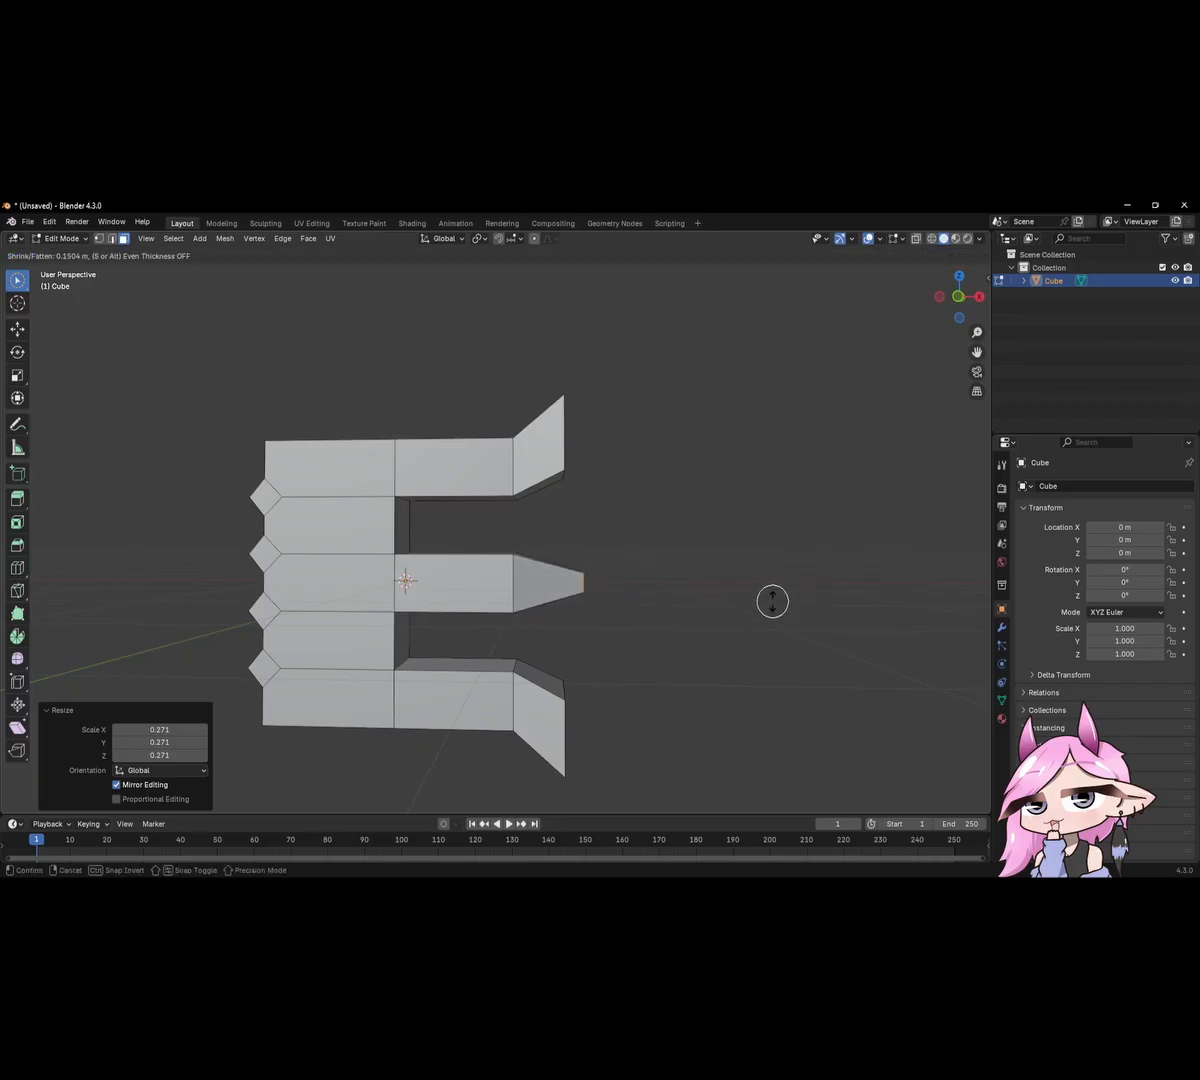
key("Escape")
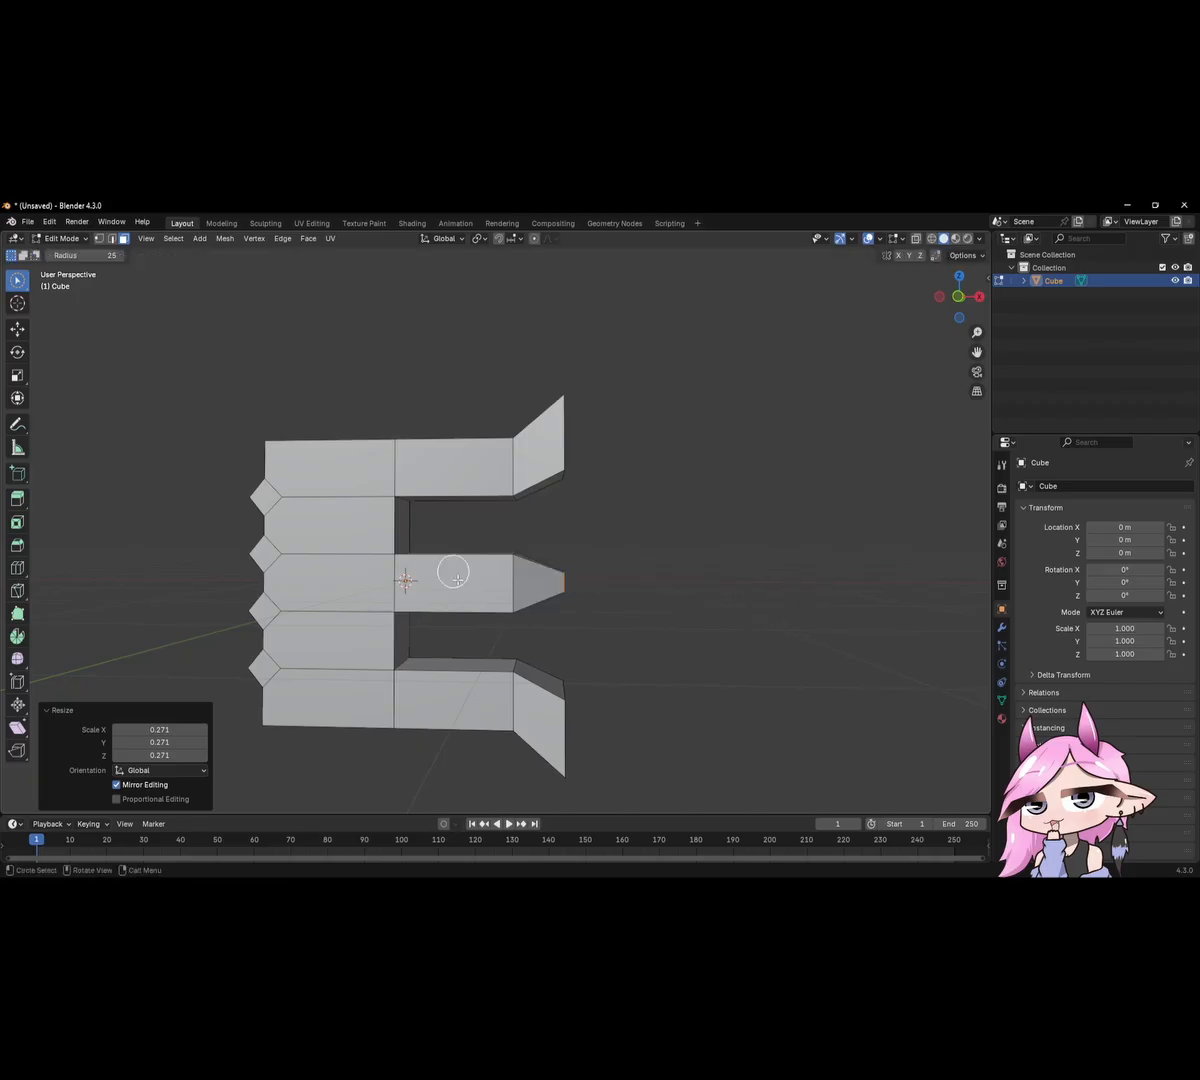
Select the face loop running along the middle arm and try Shrink/Fatten on it.
left_click(512, 584, "alt")
mouse_move(640, 587)
middle_mouse_down()
mouse_move(662, 614)
mouse_move(637, 595)
middle_mouse_up()
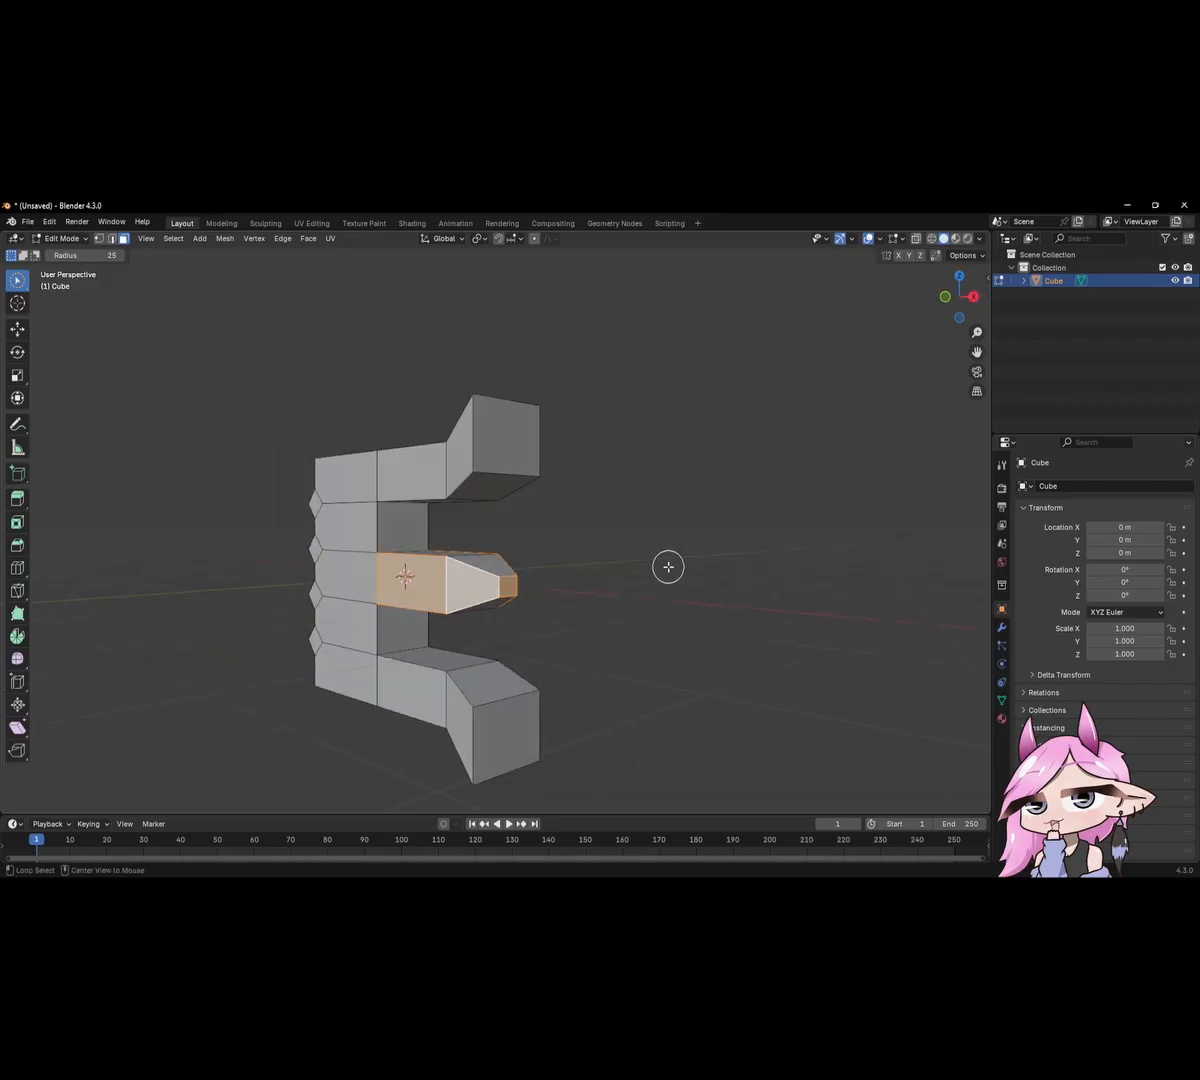
key("alt+s")
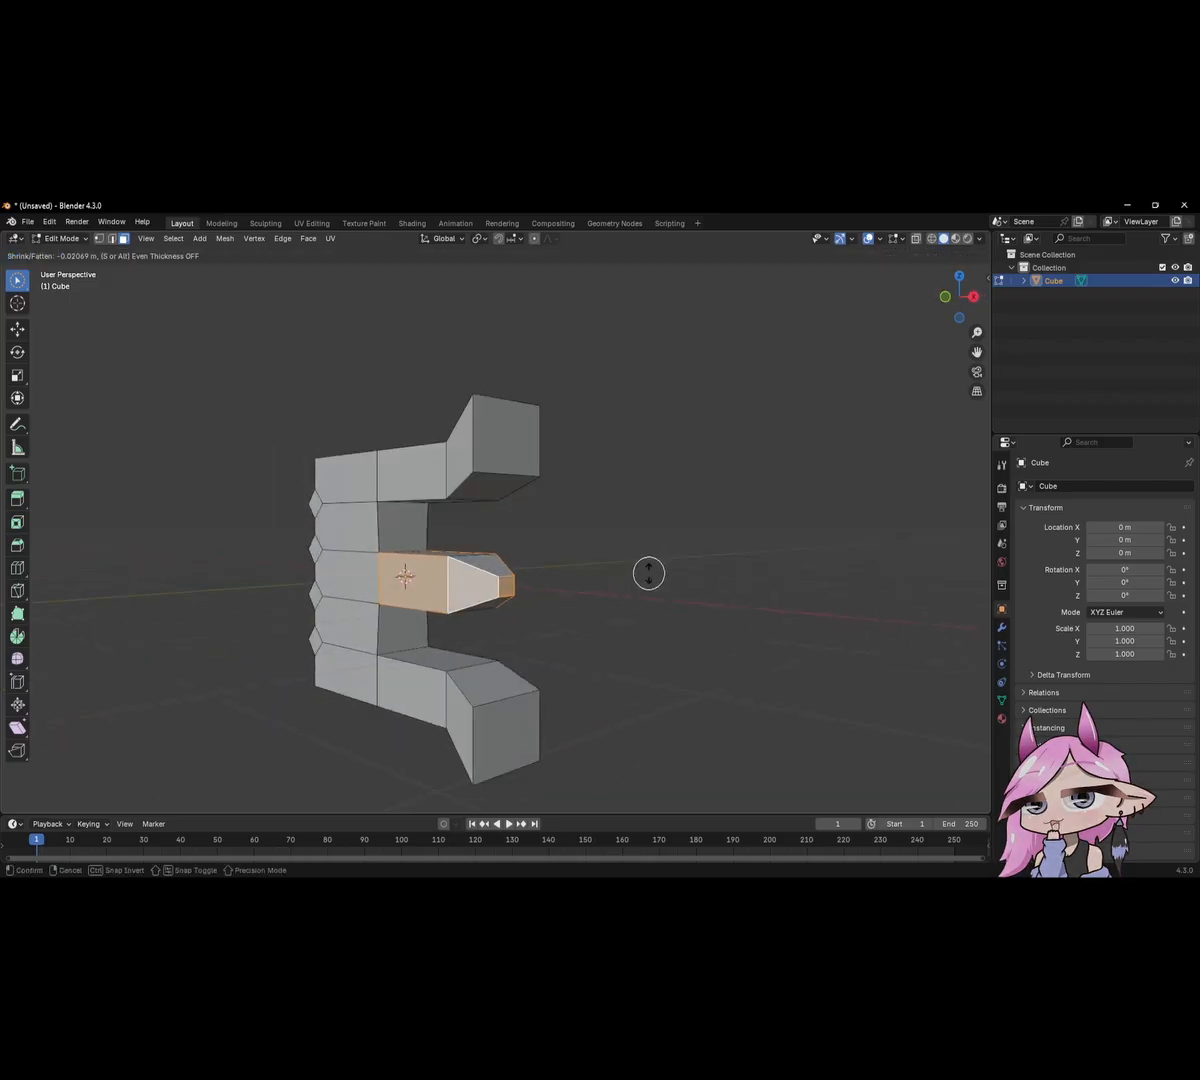
right_click(660, 527)
Add the middle arm's remaining faces to the selection and shrink them inward by about 0.13 m.
middle_click_drag(545, 540, 452, 565)
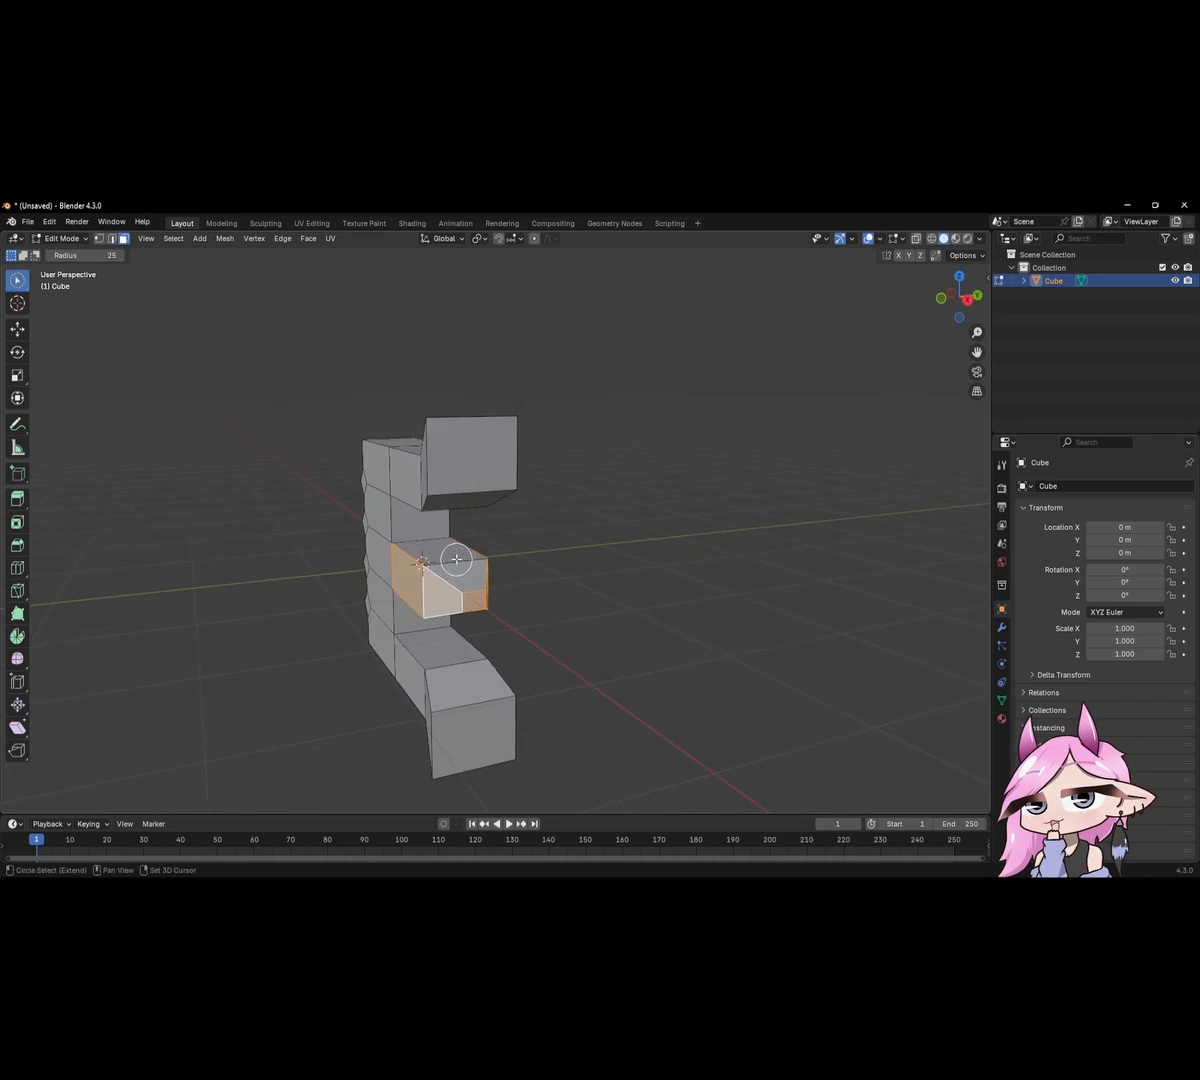
left_click_drag(455, 560, 477, 595, "shift")
middle_click_drag(510, 600, 474, 529)
left_click(450, 576, "alt+shift")
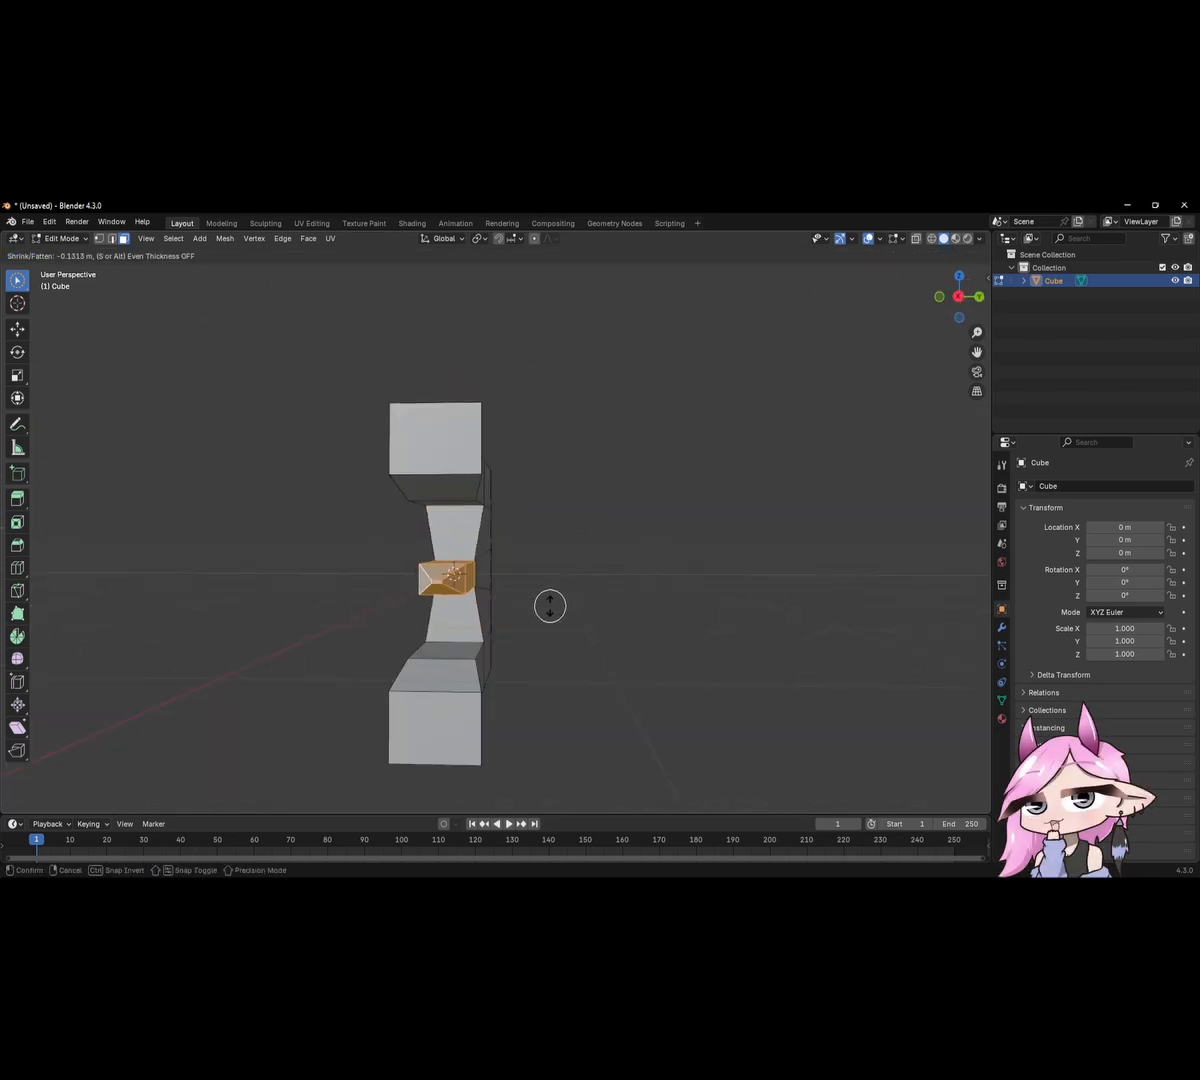
left_click(548, 606)
Try a further Shrink/Fatten on the middle arm's selected faces and undo it.
middle_click_drag(549, 605, 651, 571)
key("alt+s")
left_click(843, 594)
key("ctrl+z")
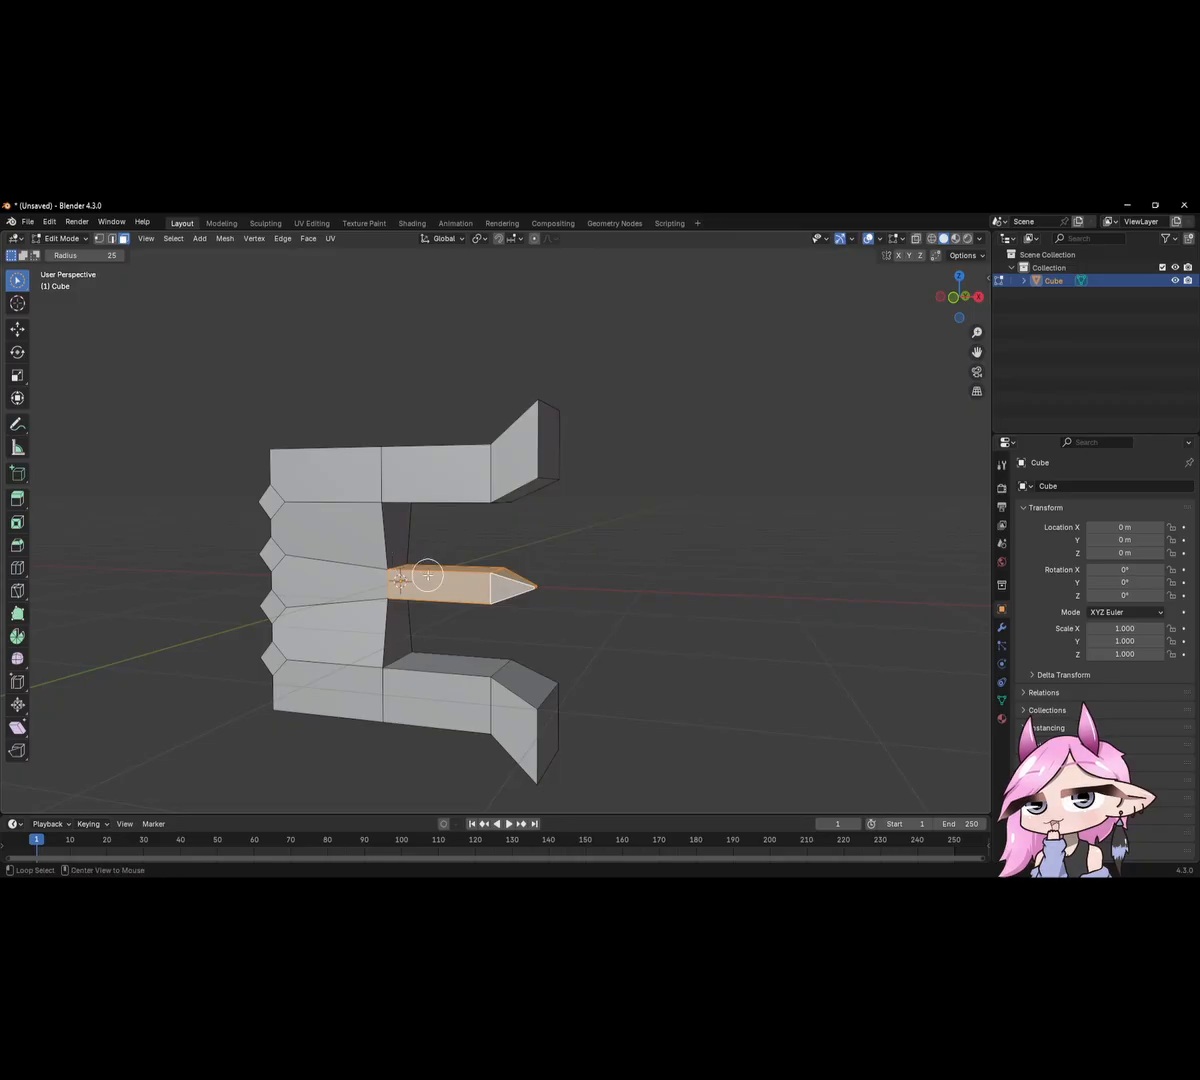
Try Shrink/Fatten and uniform scaling on the middle arm's selected faces, and cancel both.
middle_click_drag(544, 586, 464, 598)
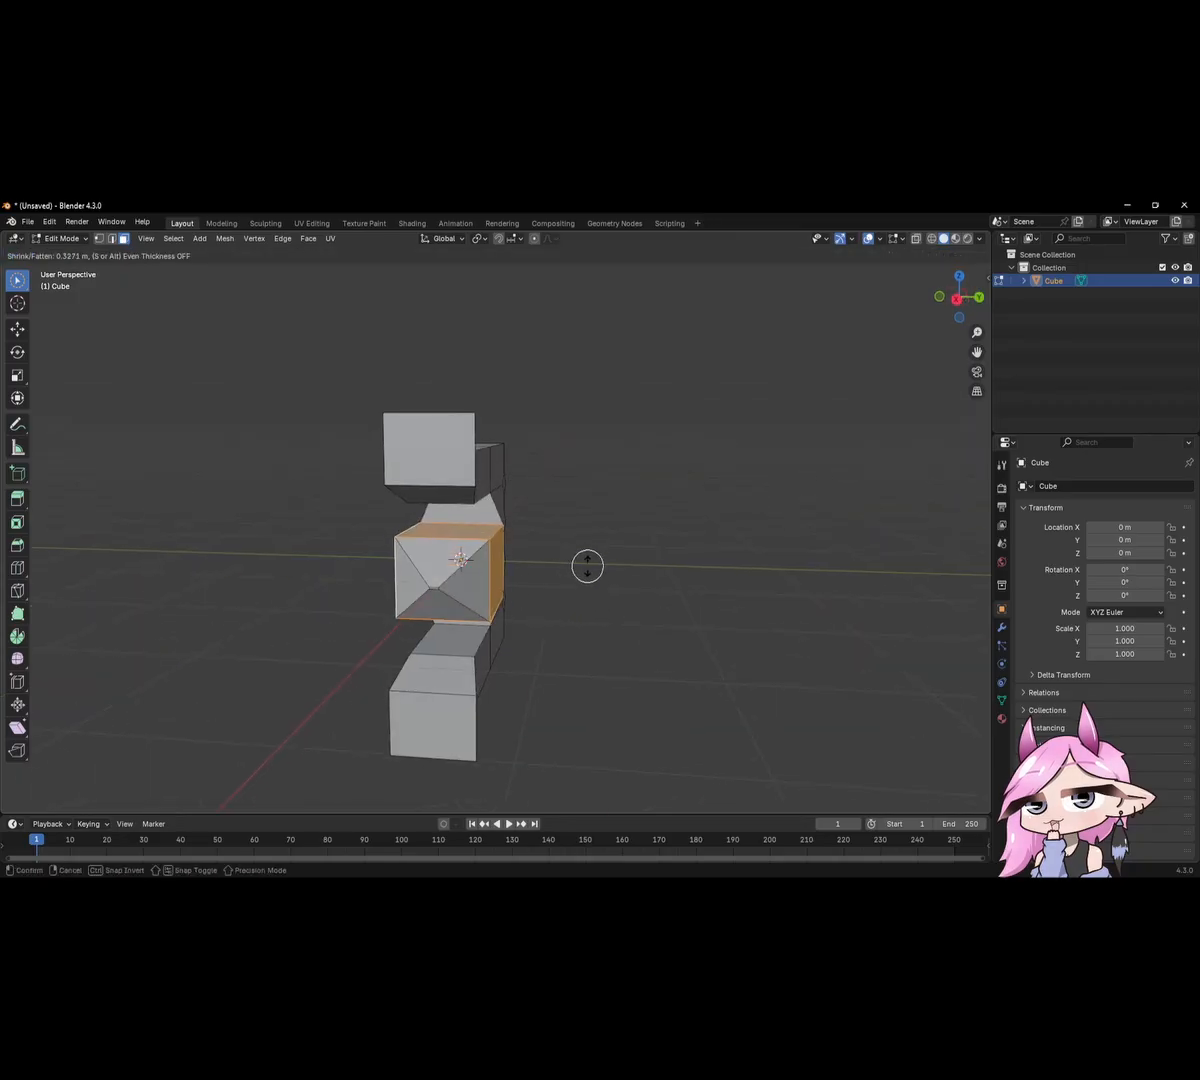
middle_click_drag(538, 600, 677, 546)
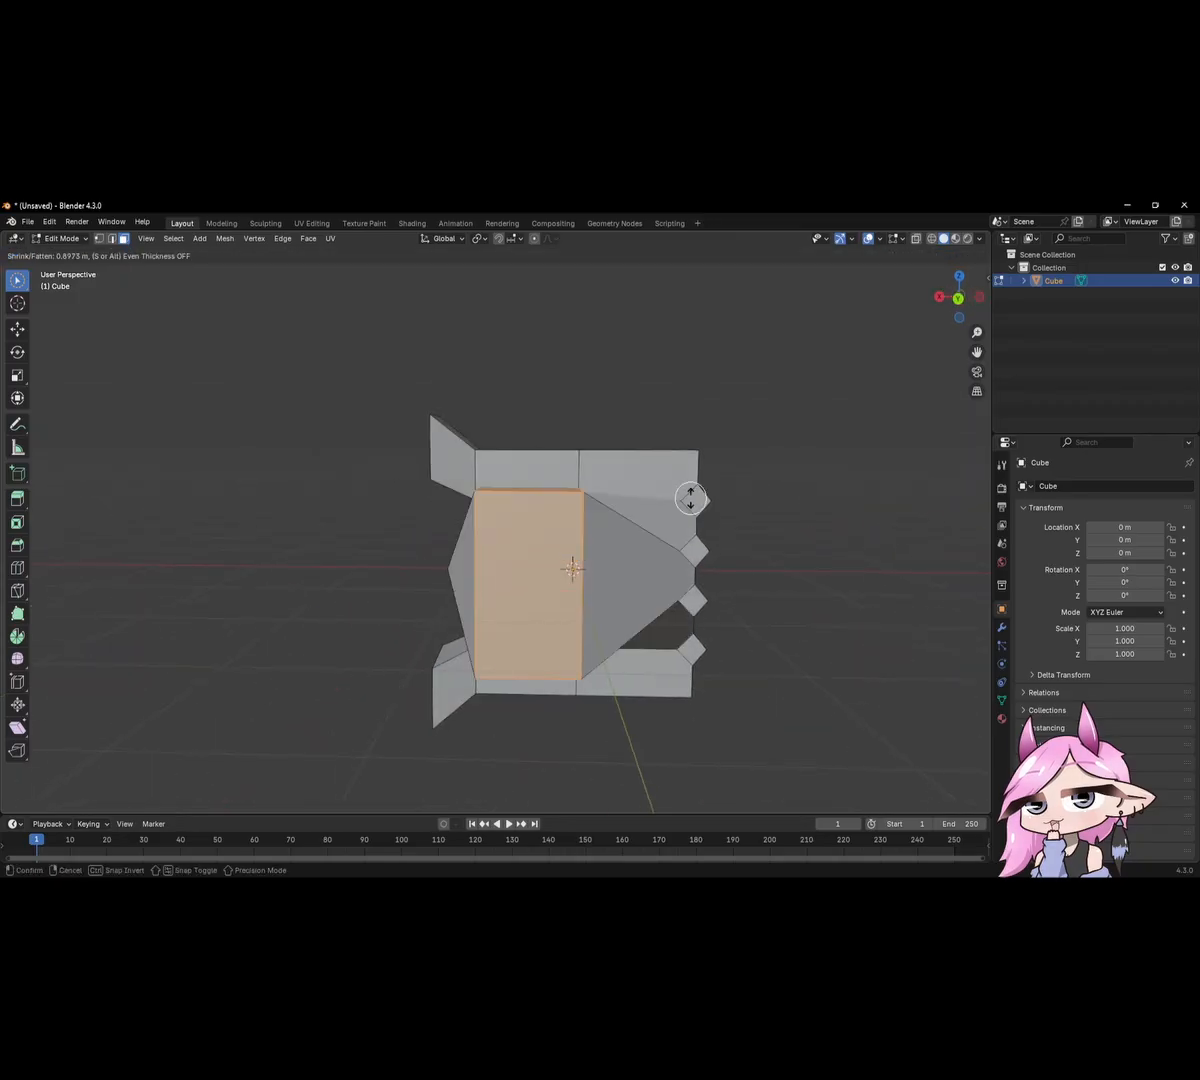
key("s")
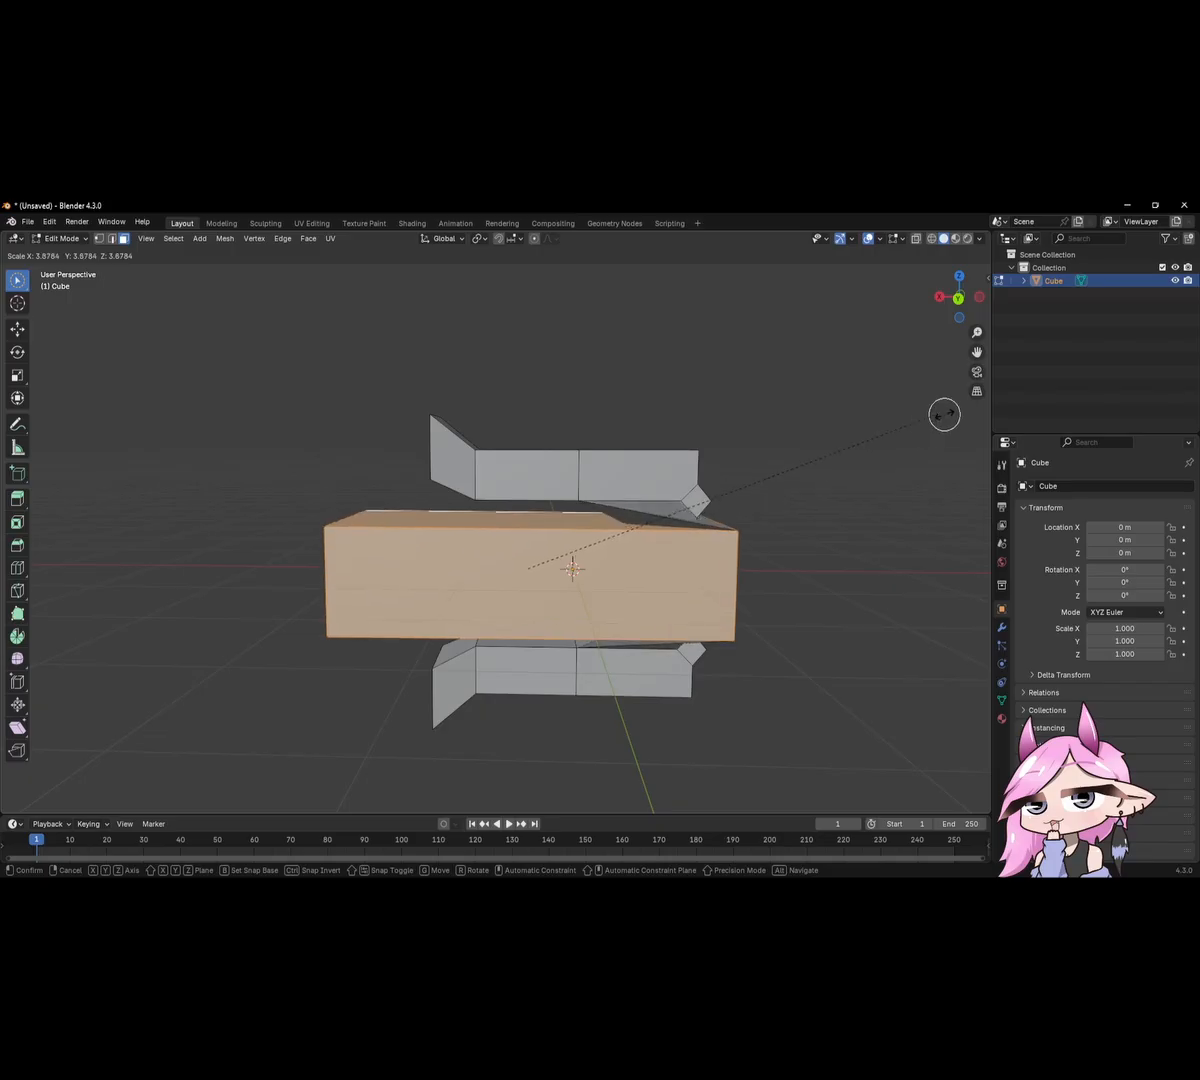
key("Escape")
Fatten the middle arm's selected faces outward by about 0.283 m.
key("alt+s")
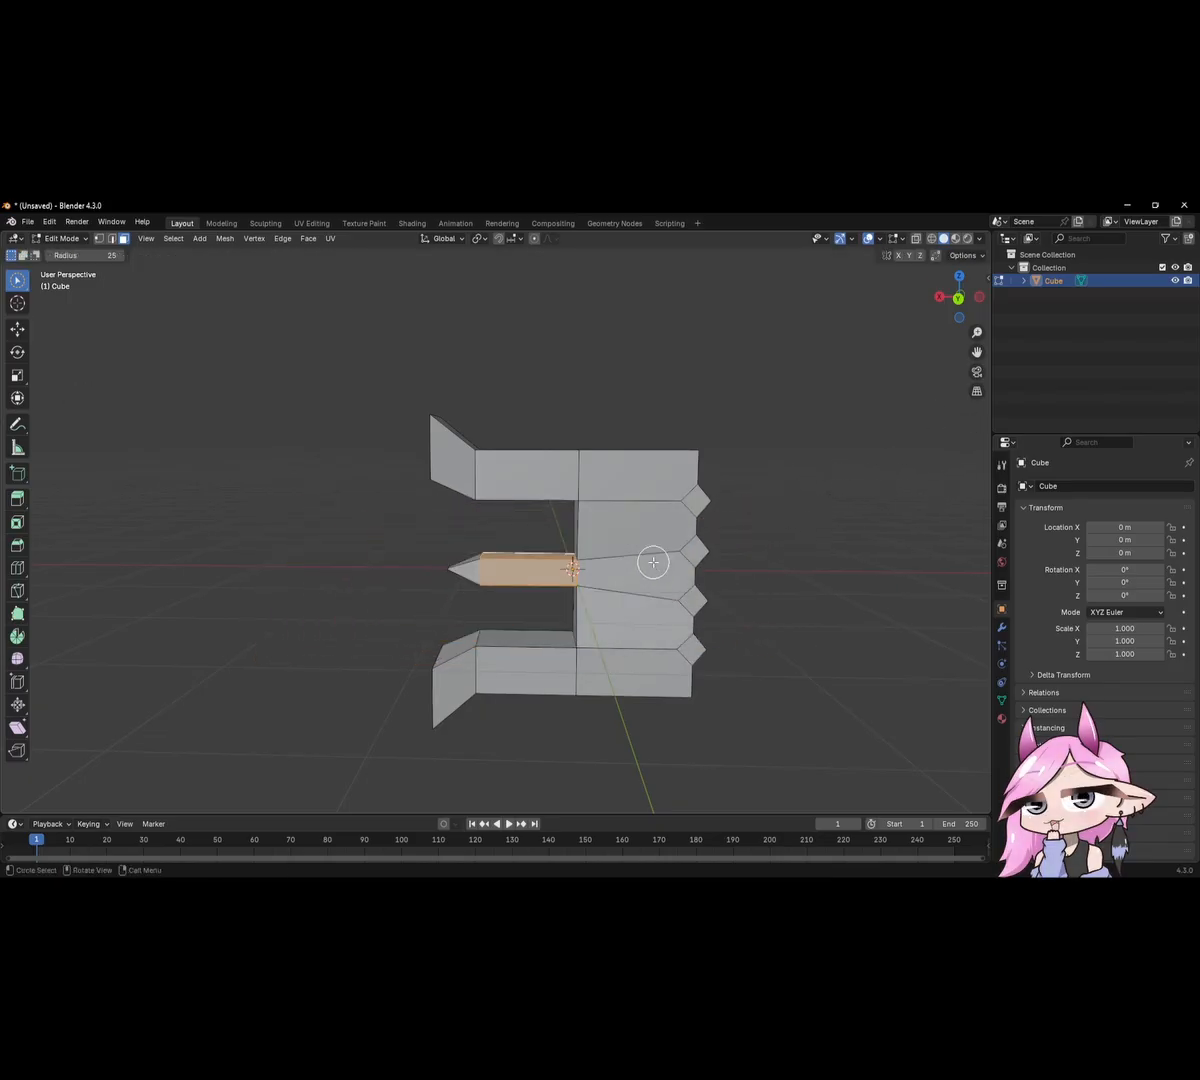
left_click(666, 556)
middle_click_drag(648, 562, 700, 585)
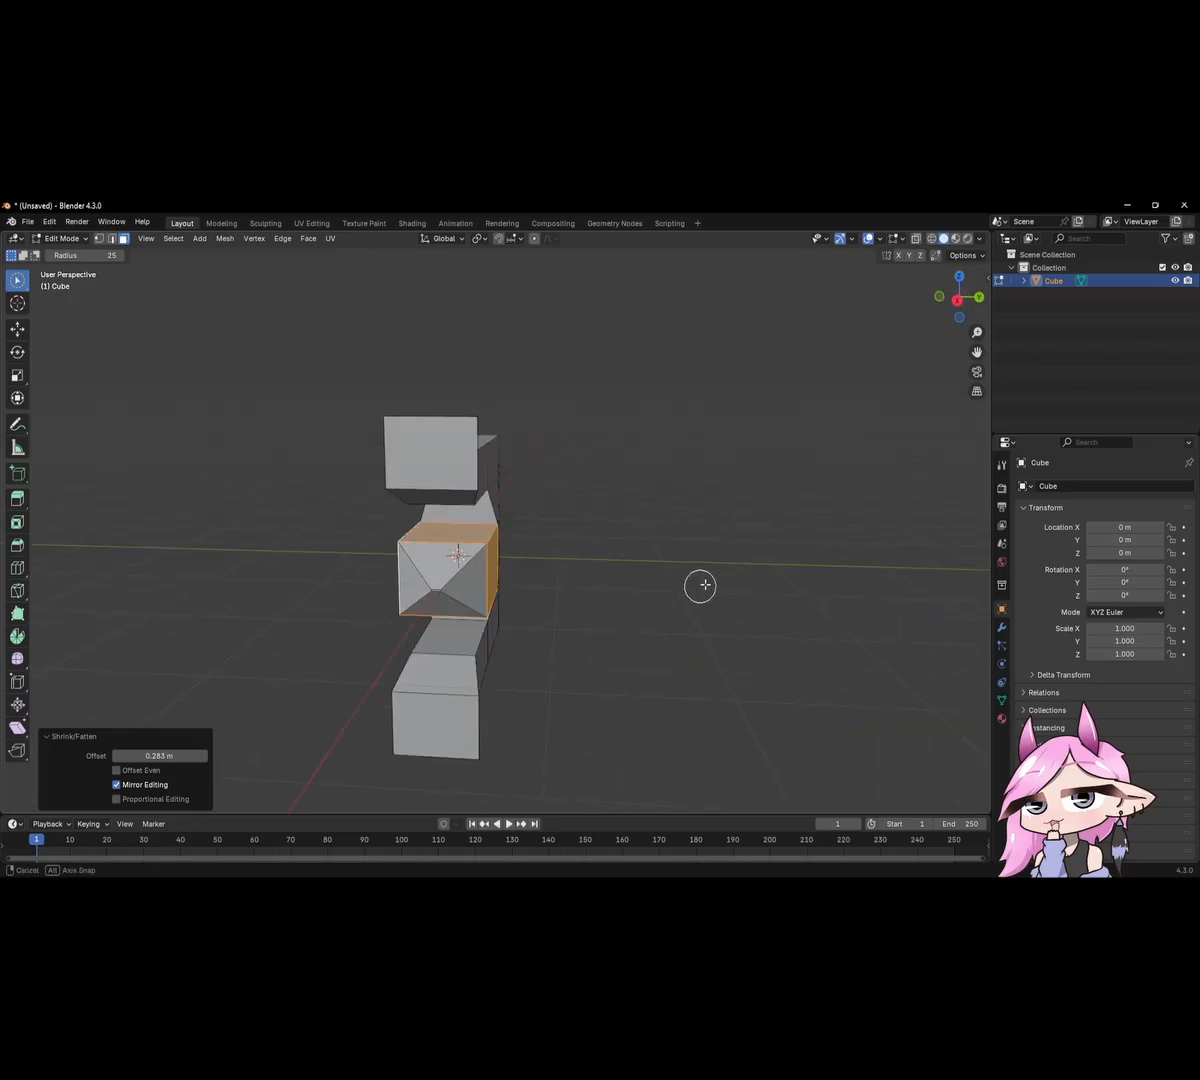
Select the faces of the middle arm's tapered tip and fatten them by about 0.522 m.
key("alt+s")
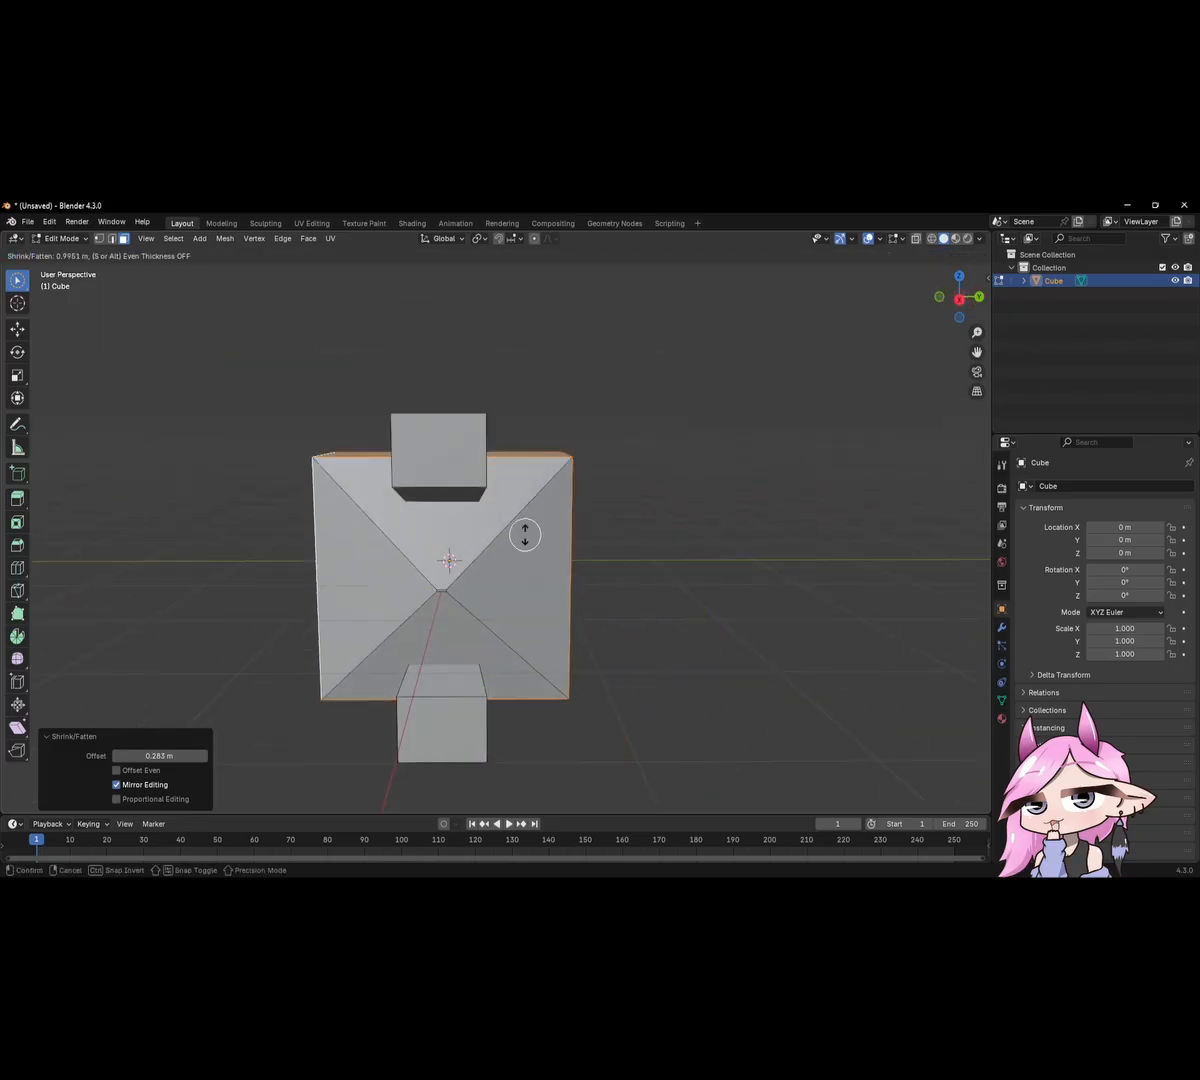
key("Escape")
middle_click_drag(632, 525, 442, 590)
key("alt+s")
left_click(589, 579)
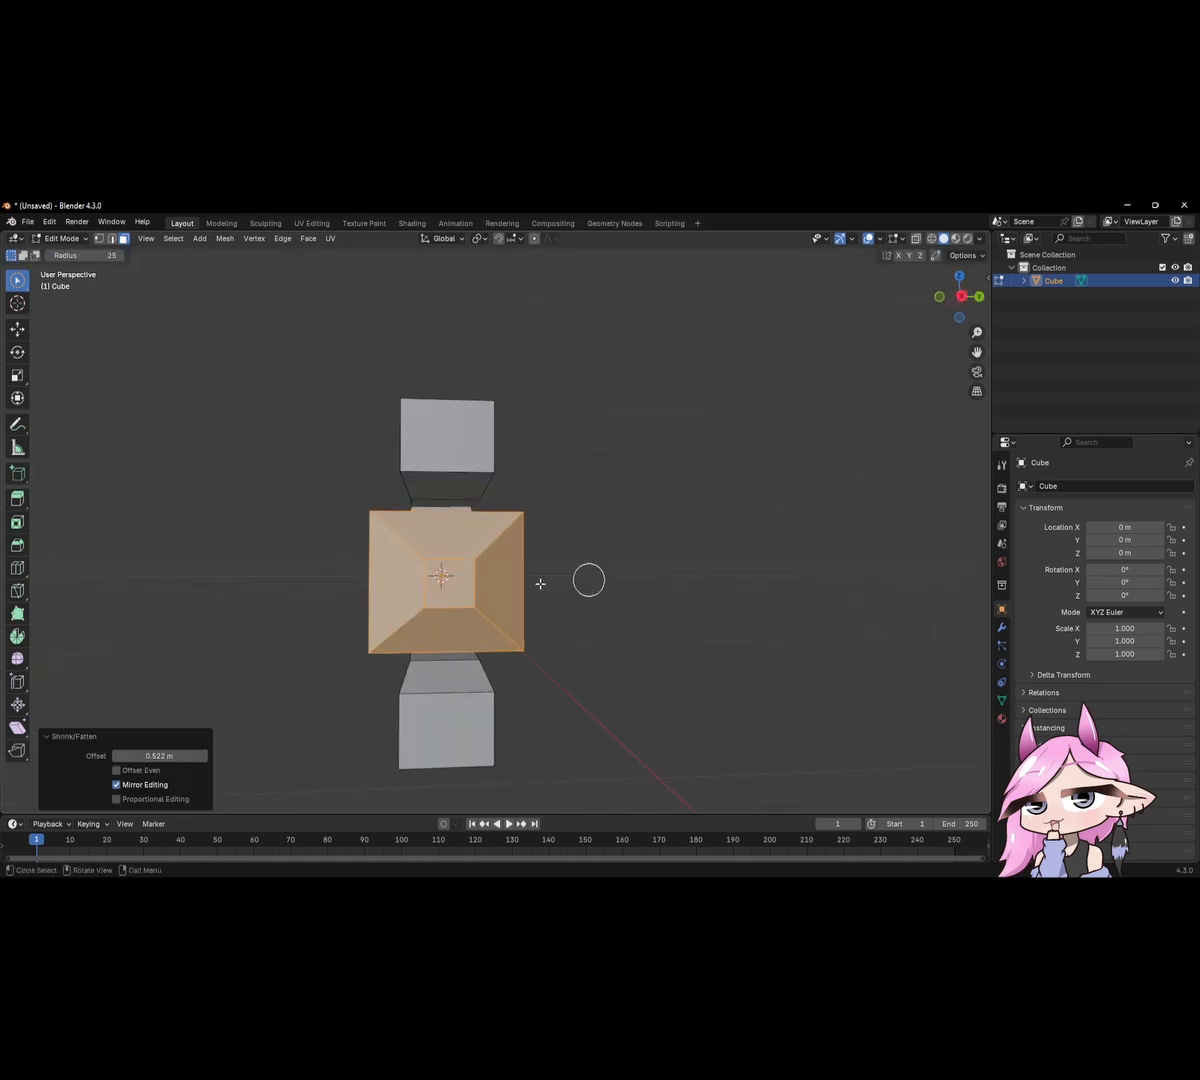
middle_click_drag(589, 579, 656, 570)
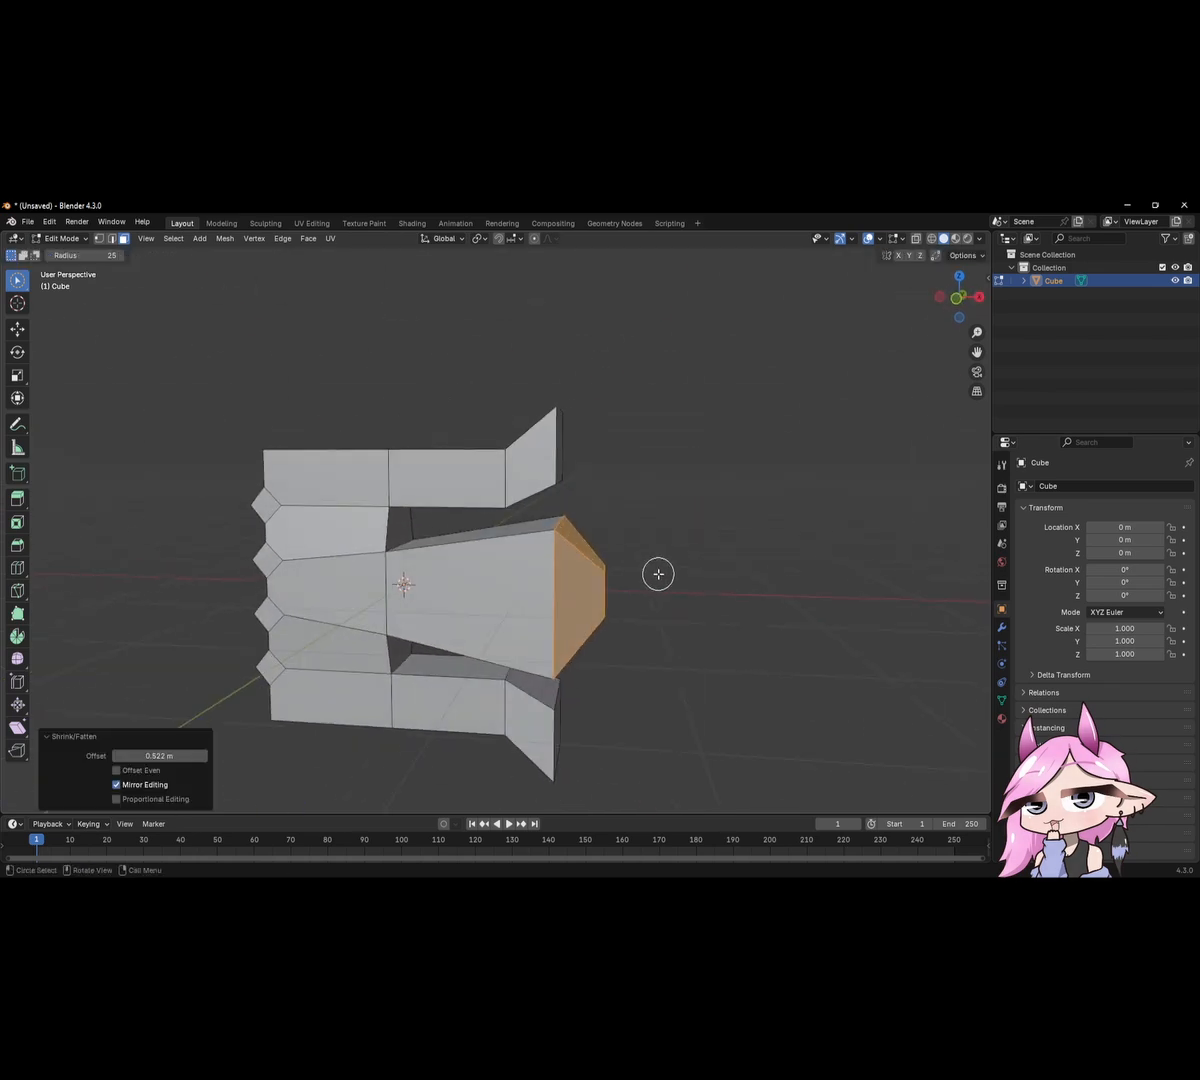
Select the whole mesh, clear that selection and select only the long side face of the middle arm.
key("a")
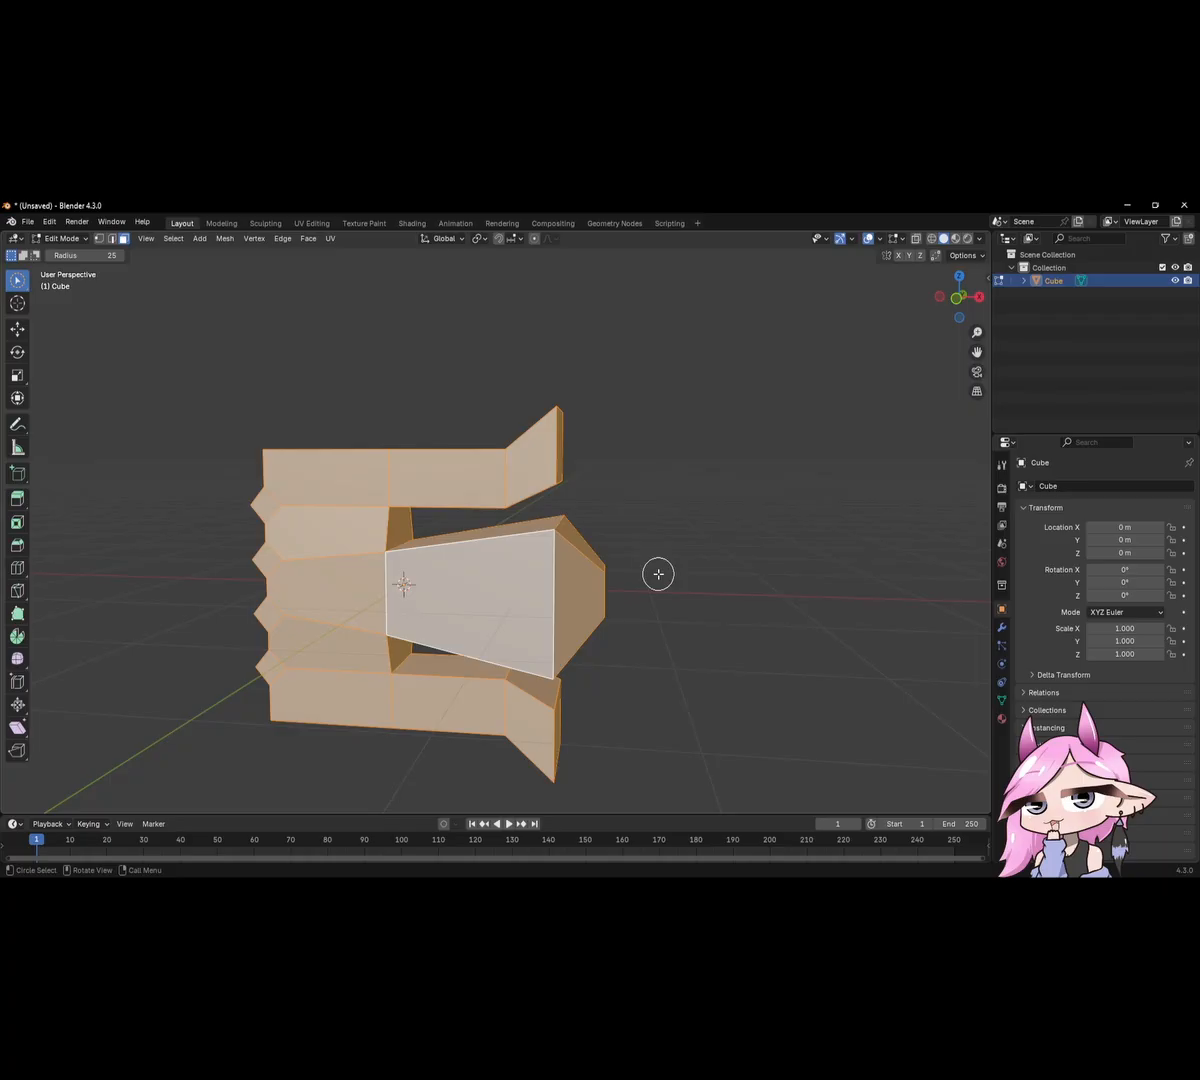
left_click(658, 574)
middle_click_drag(658, 574, 455, 547)
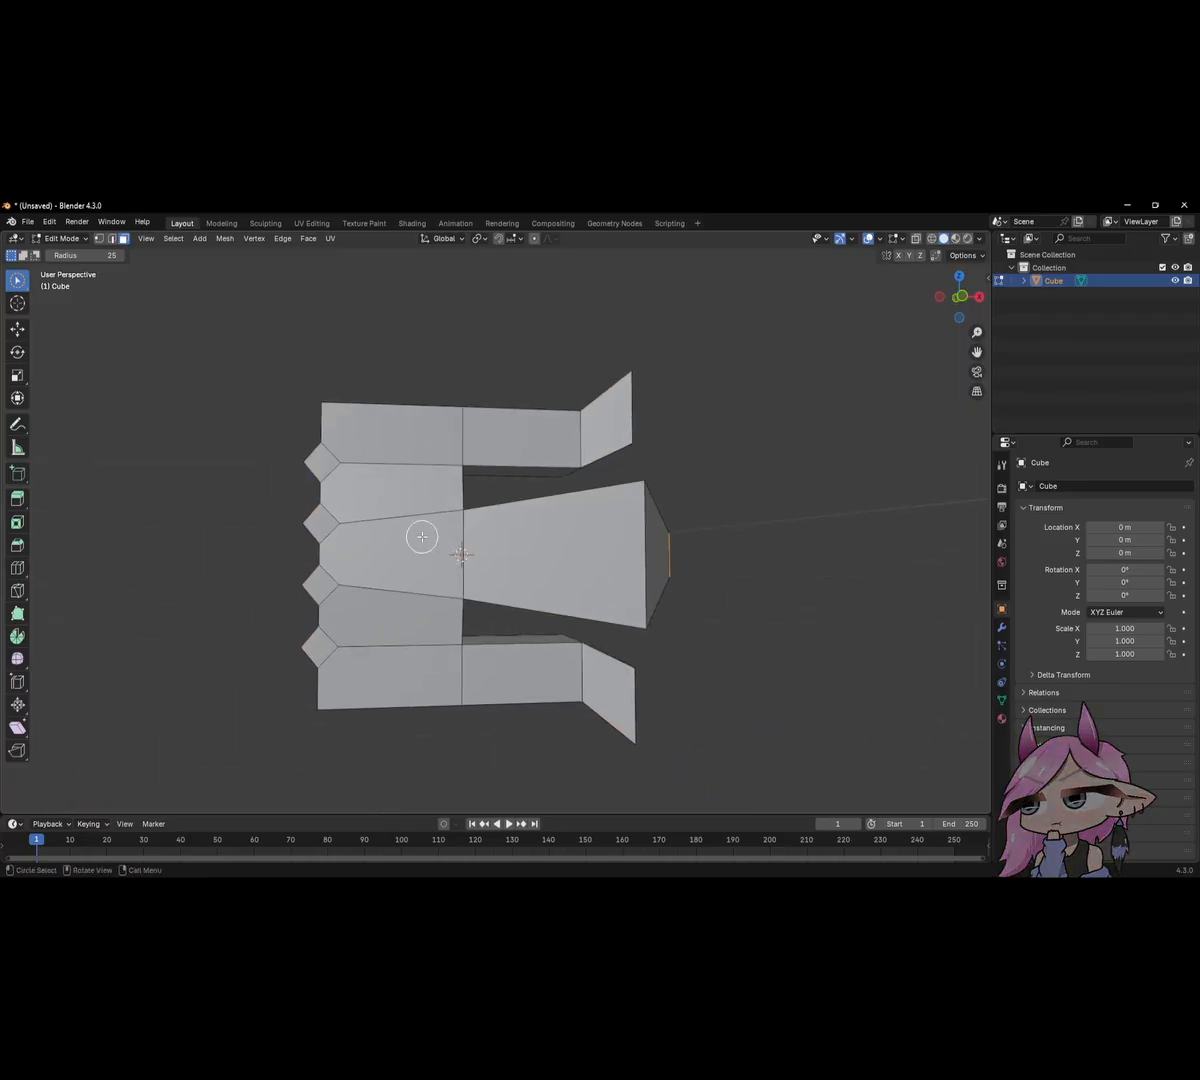
middle_click_drag(576, 538, 516, 595)
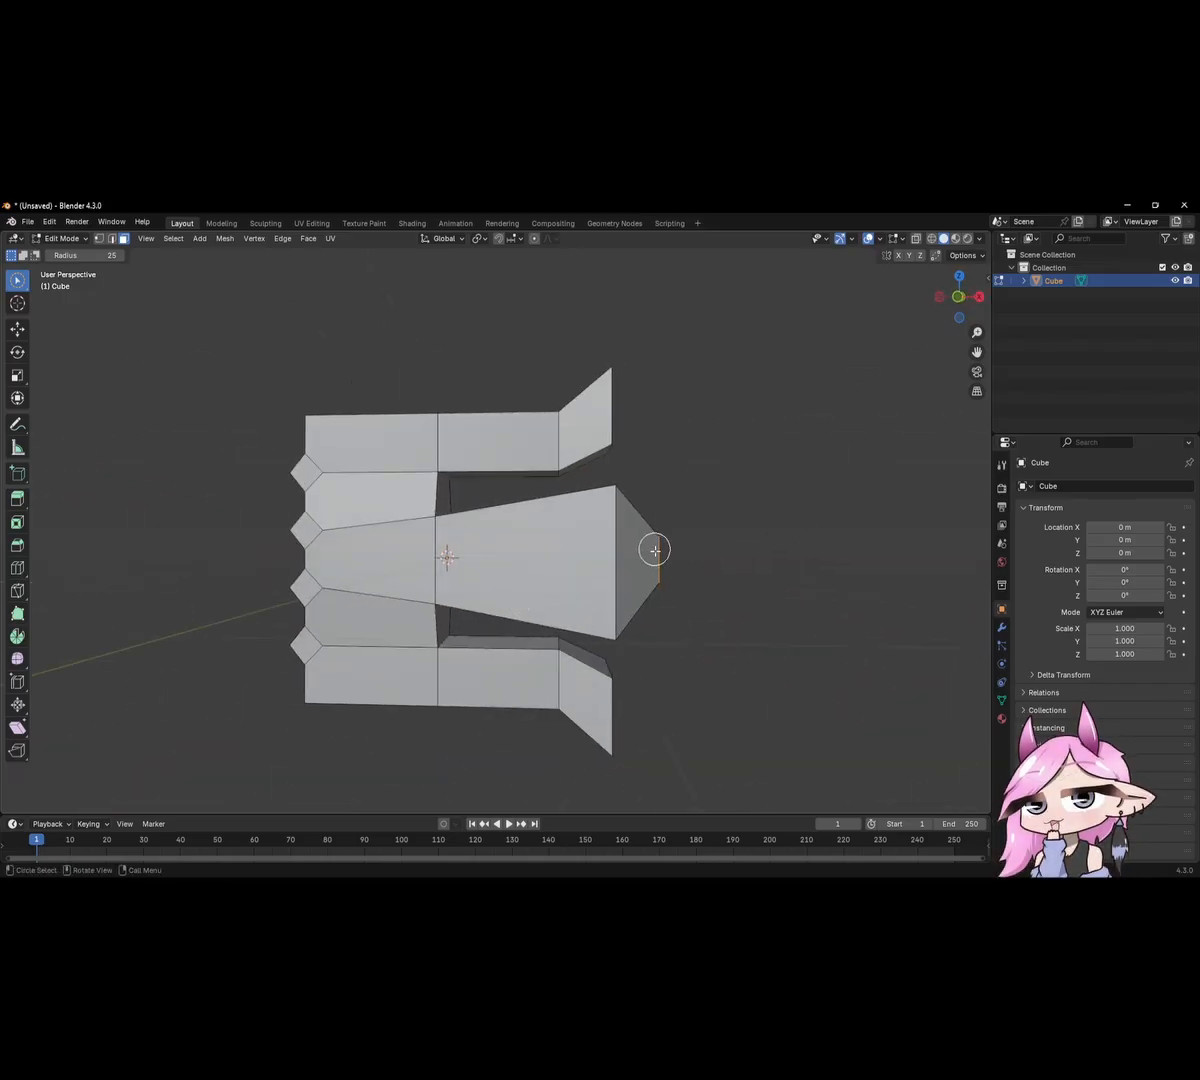
left_click(590, 552)
middle_click_drag(737, 584, 648, 585)
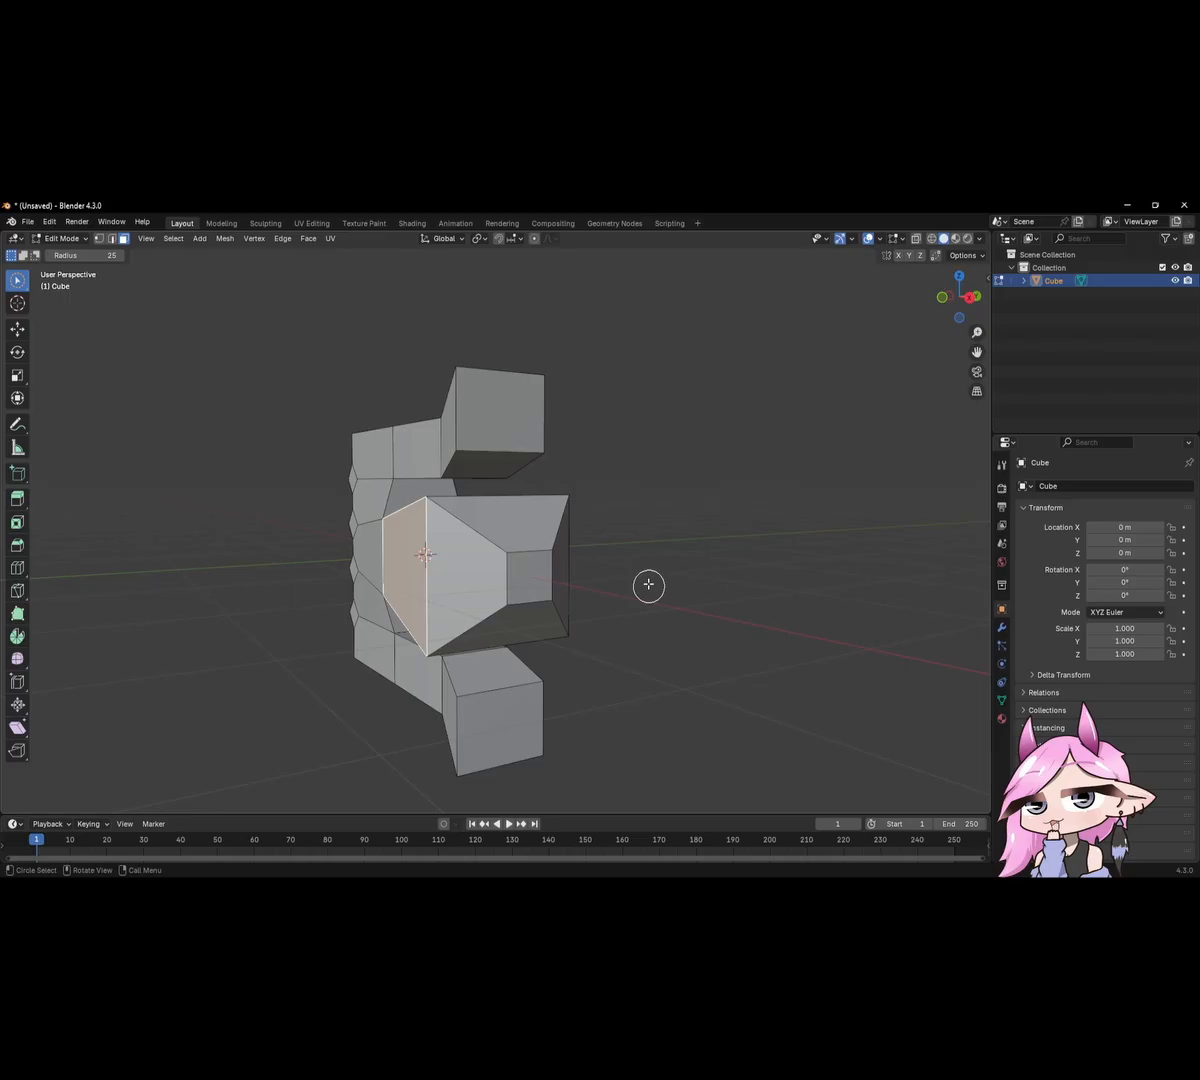
Hide the sloped side face of the middle arm's tip and reveal it again.
left_click(504, 576)
key("h")
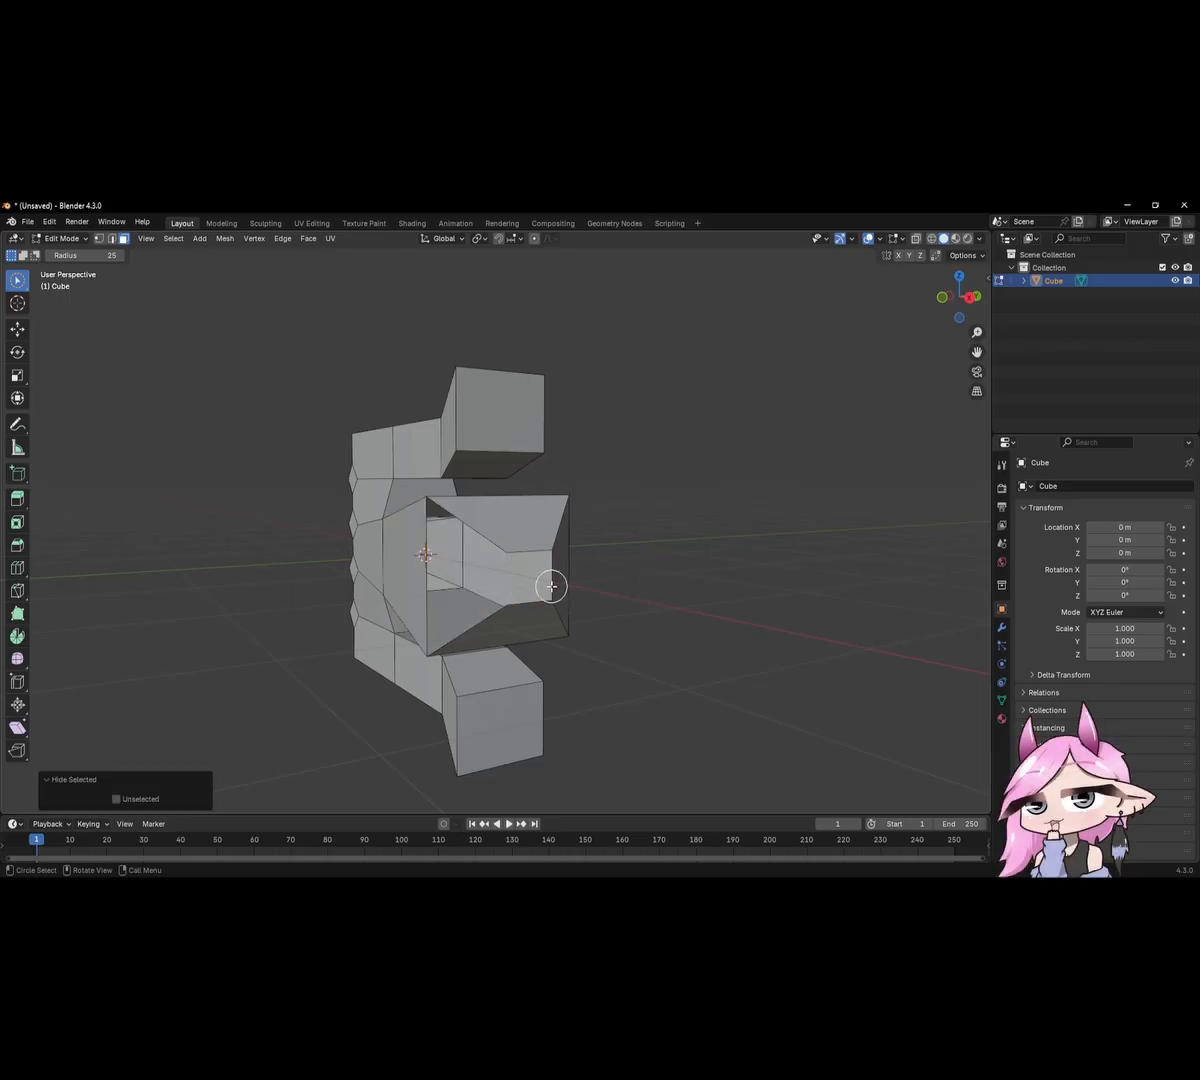
key("alt+h")
middle_click_drag(549, 584, 594, 584)
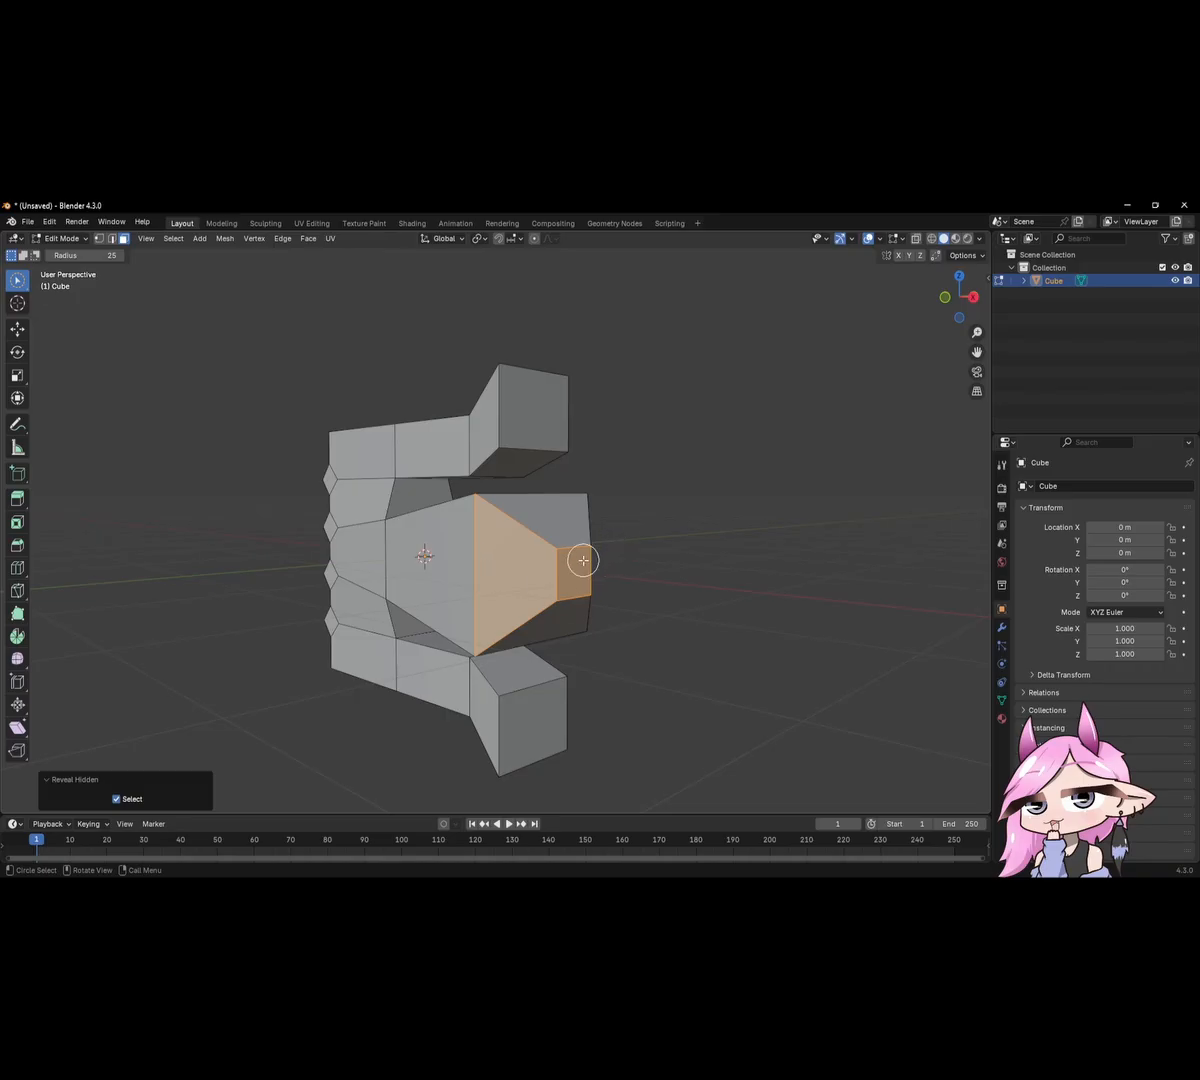
Select the edge loop around the middle arm's wide end and bevel it about 0.13 m with 4 segments.
middle_click_drag(683, 570, 533, 570)
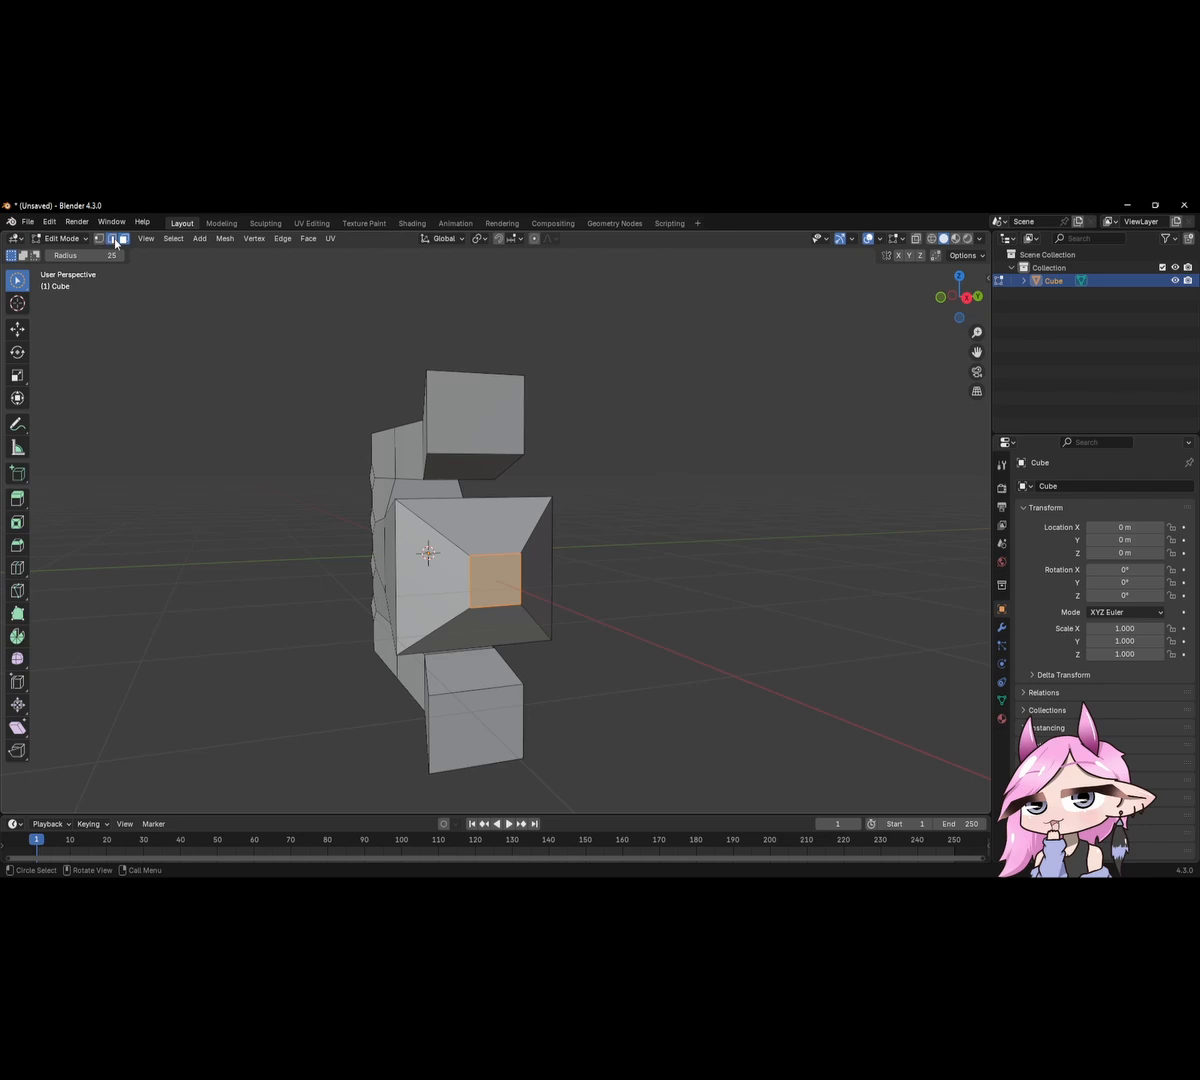
middle_click_drag(495, 496, 652, 521)
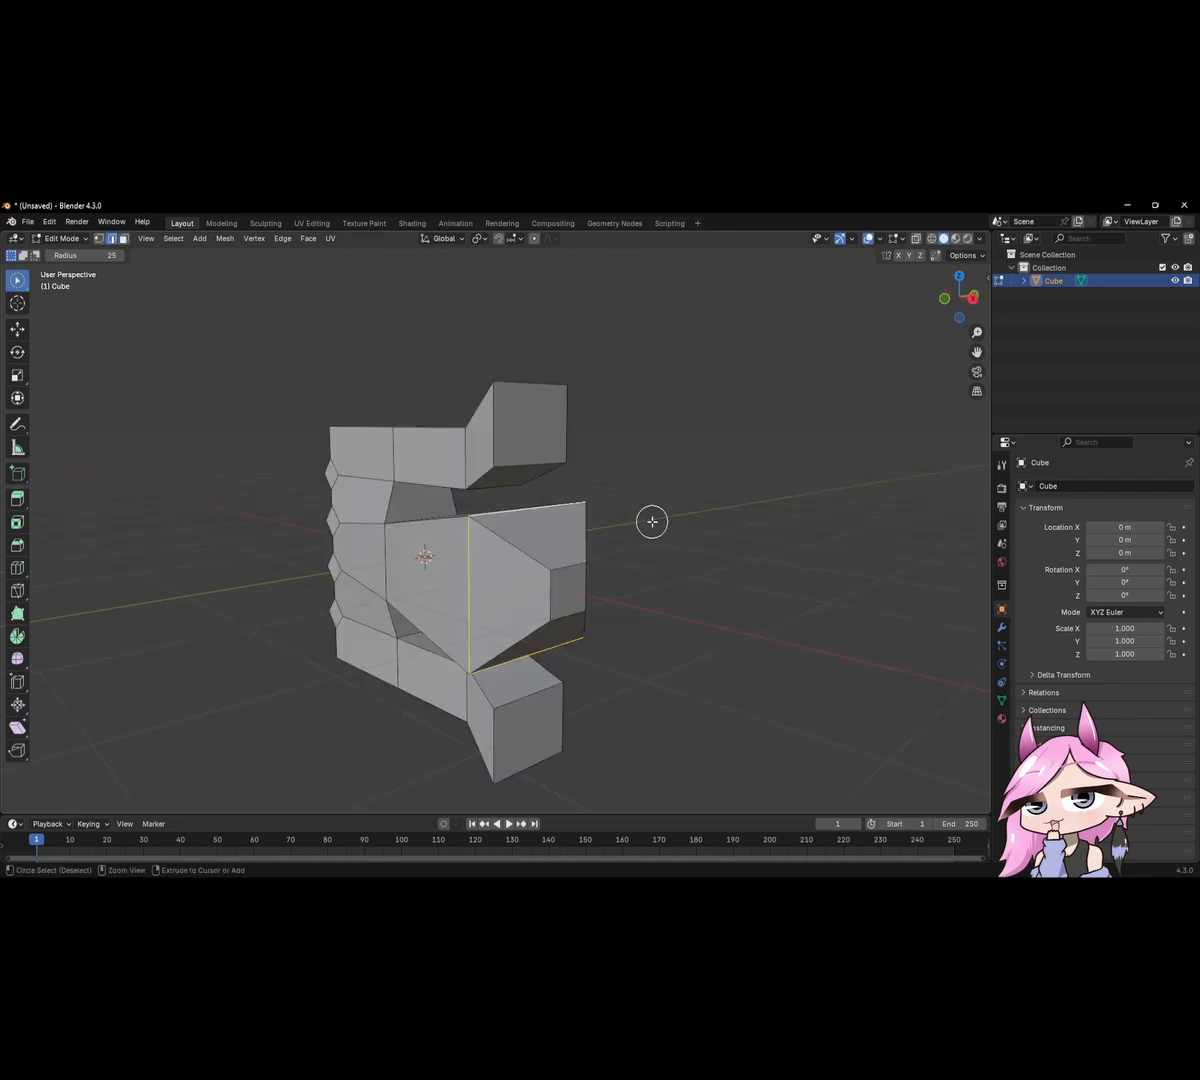
key("ctrl+b")
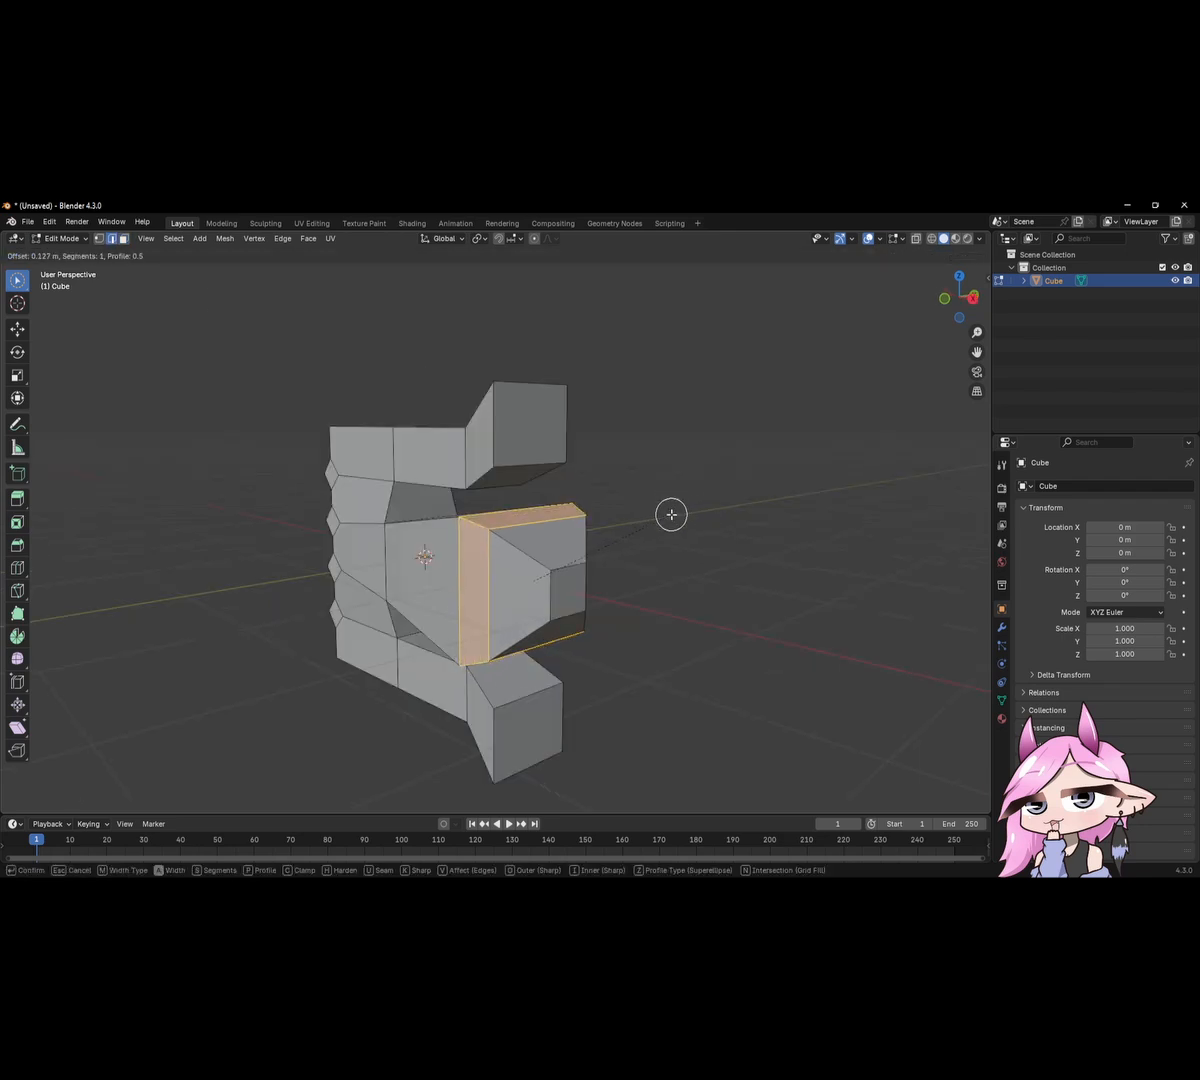
scroll(671, 513, "up", 3)
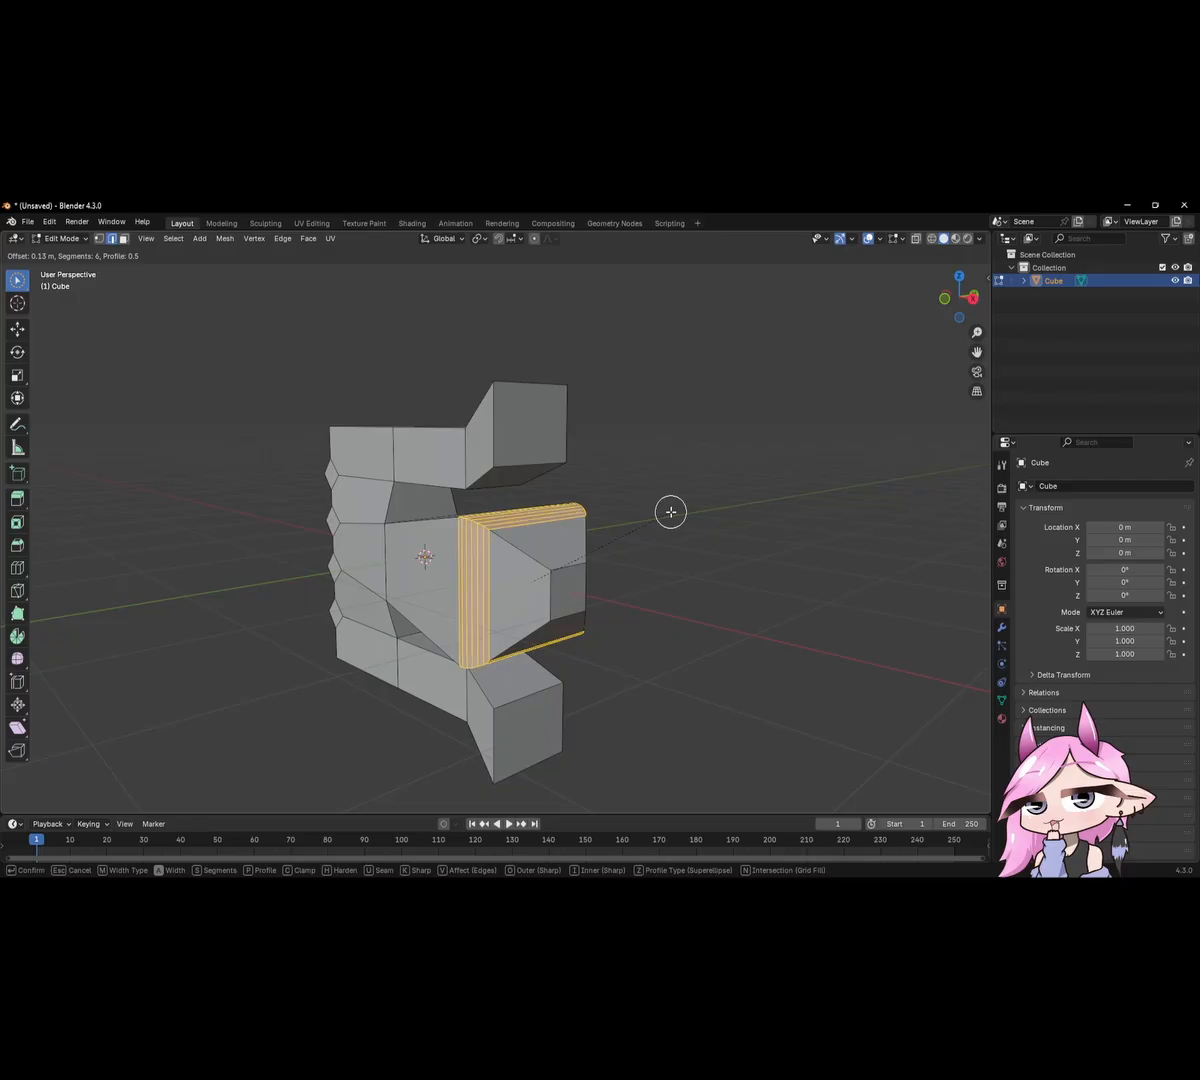
scroll(671, 512, "up", 6)
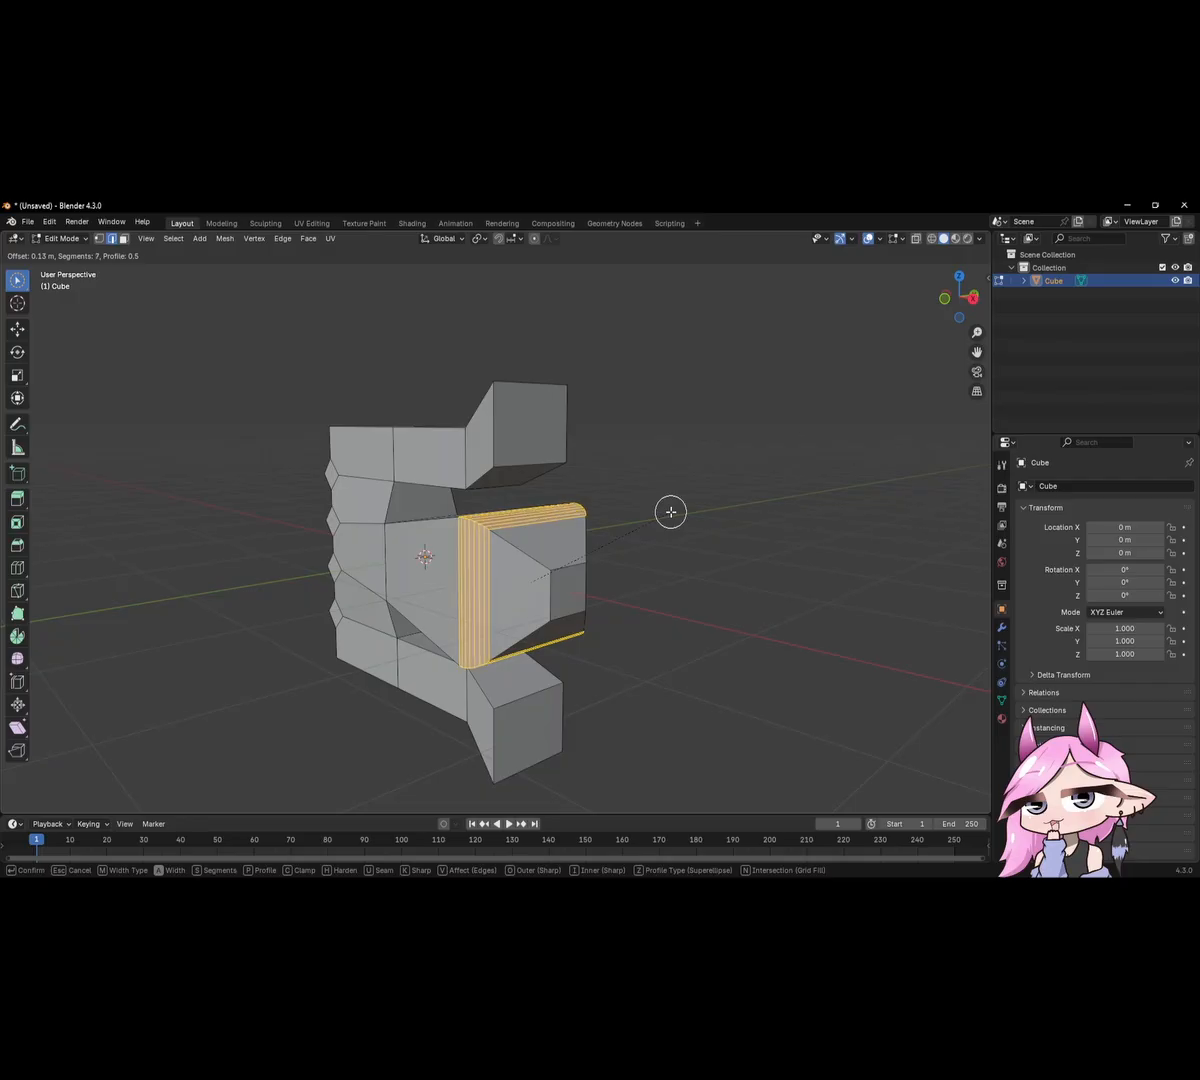
scroll(671, 512, "down", 1)
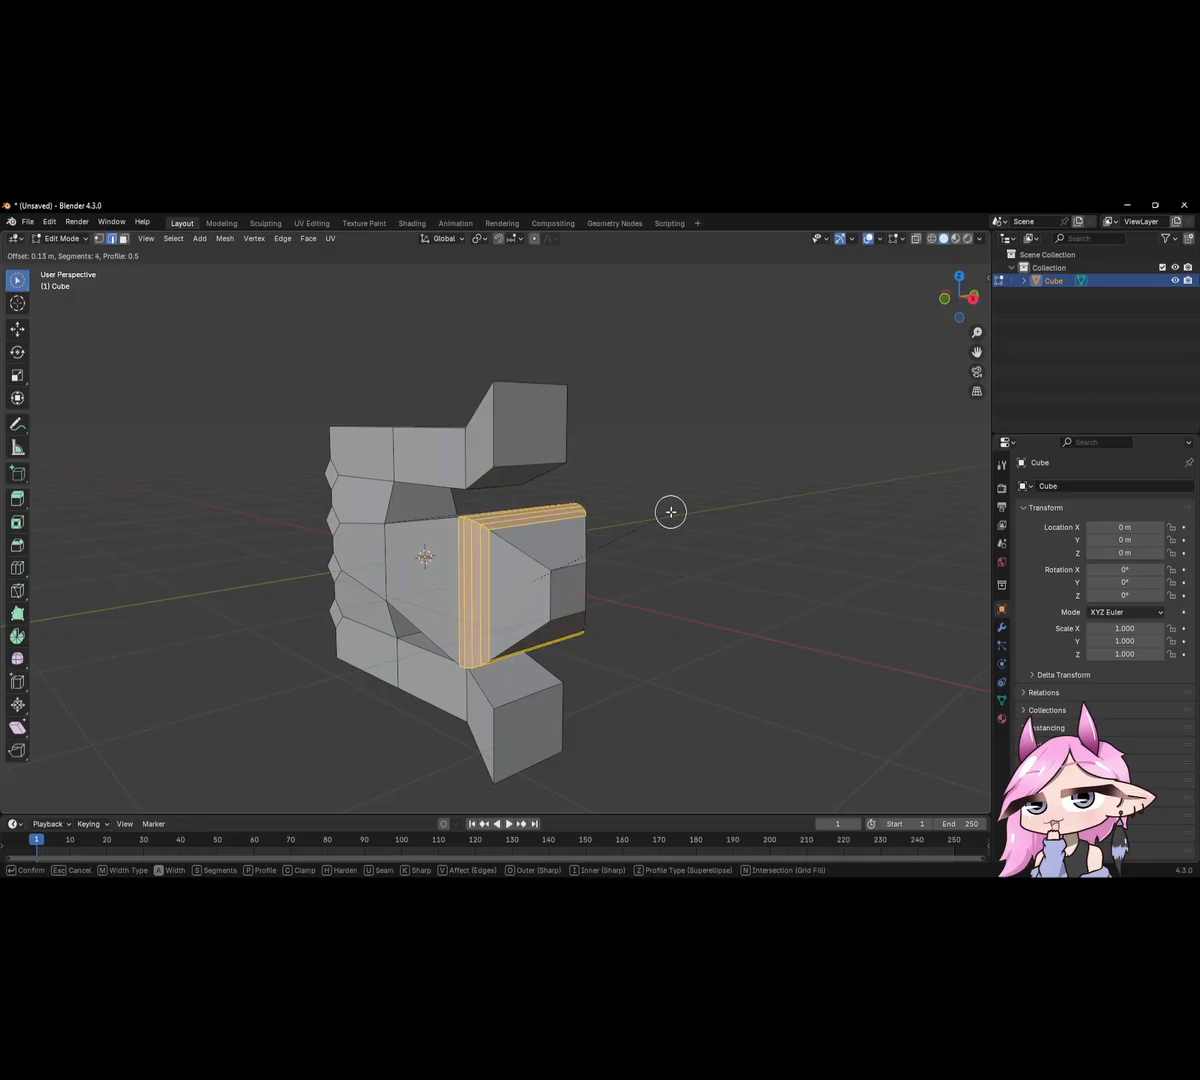
left_click(671, 512)
Examine the bevelled middle arm from several angles in Object Mode.
middle_click_drag(525, 565, 225, 391)
scroll(651, 565, "up", 3)
scroll(519, 518, "down", 5)
key("Tab")
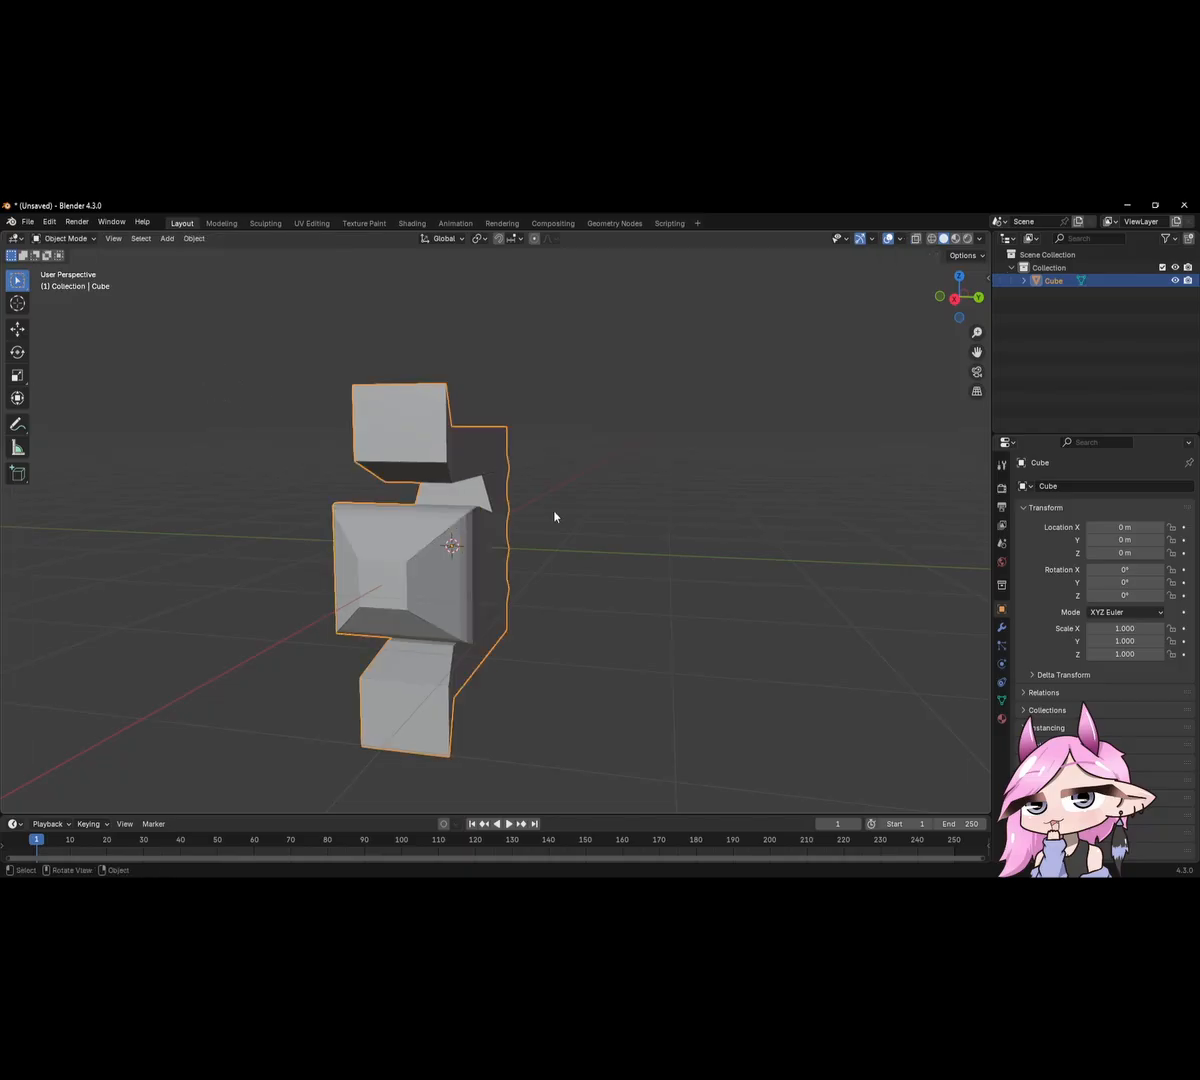
middle_click_drag(420, 494, 279, 482)
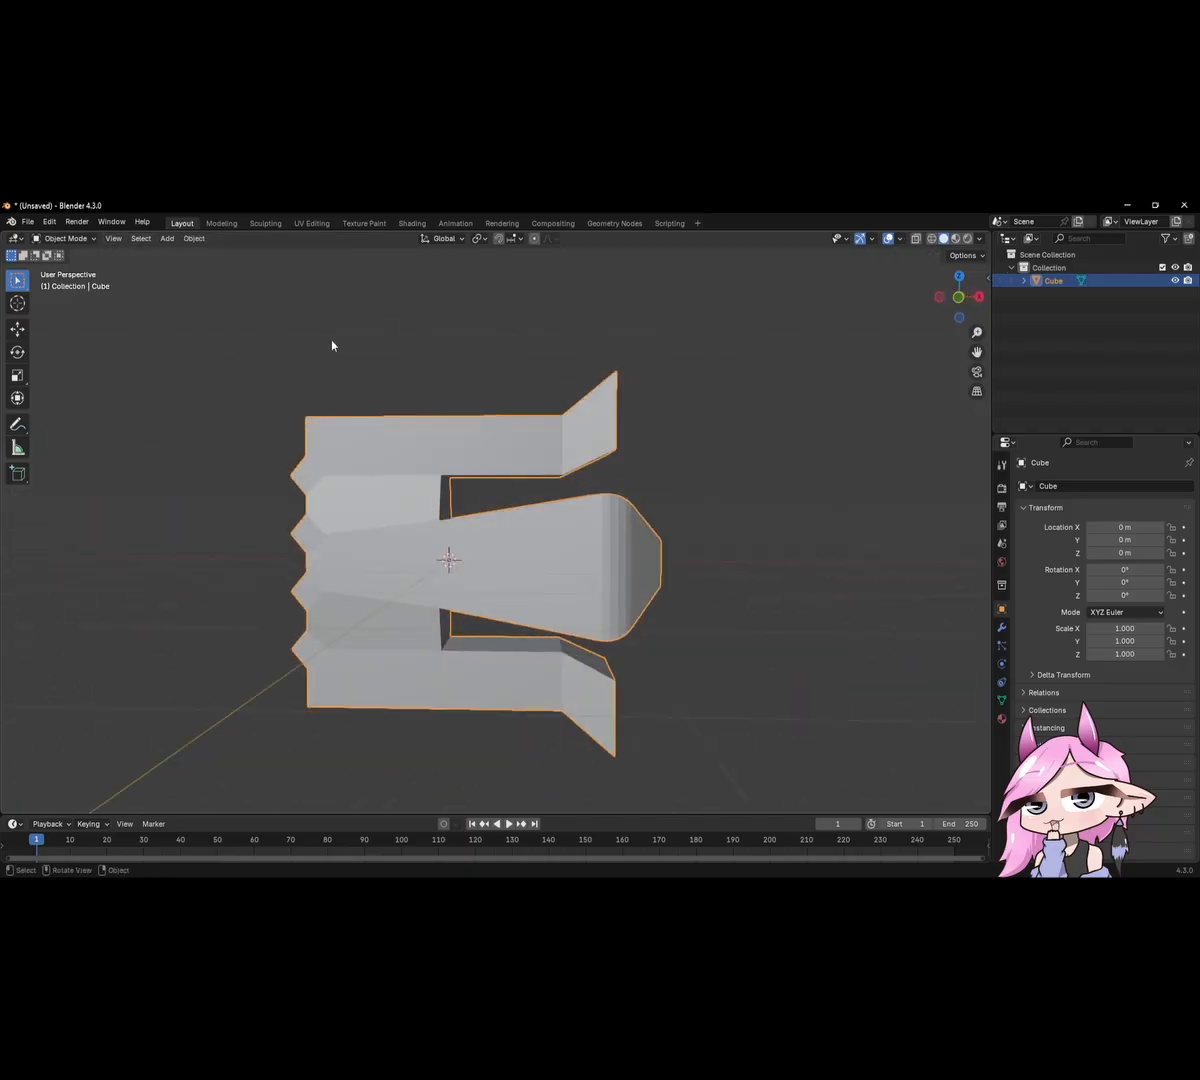
Compare the mesh in Edit Mode and Object Mode, finishing in Object Mode.
key("Tab")
key("Tab")
key("Tab")
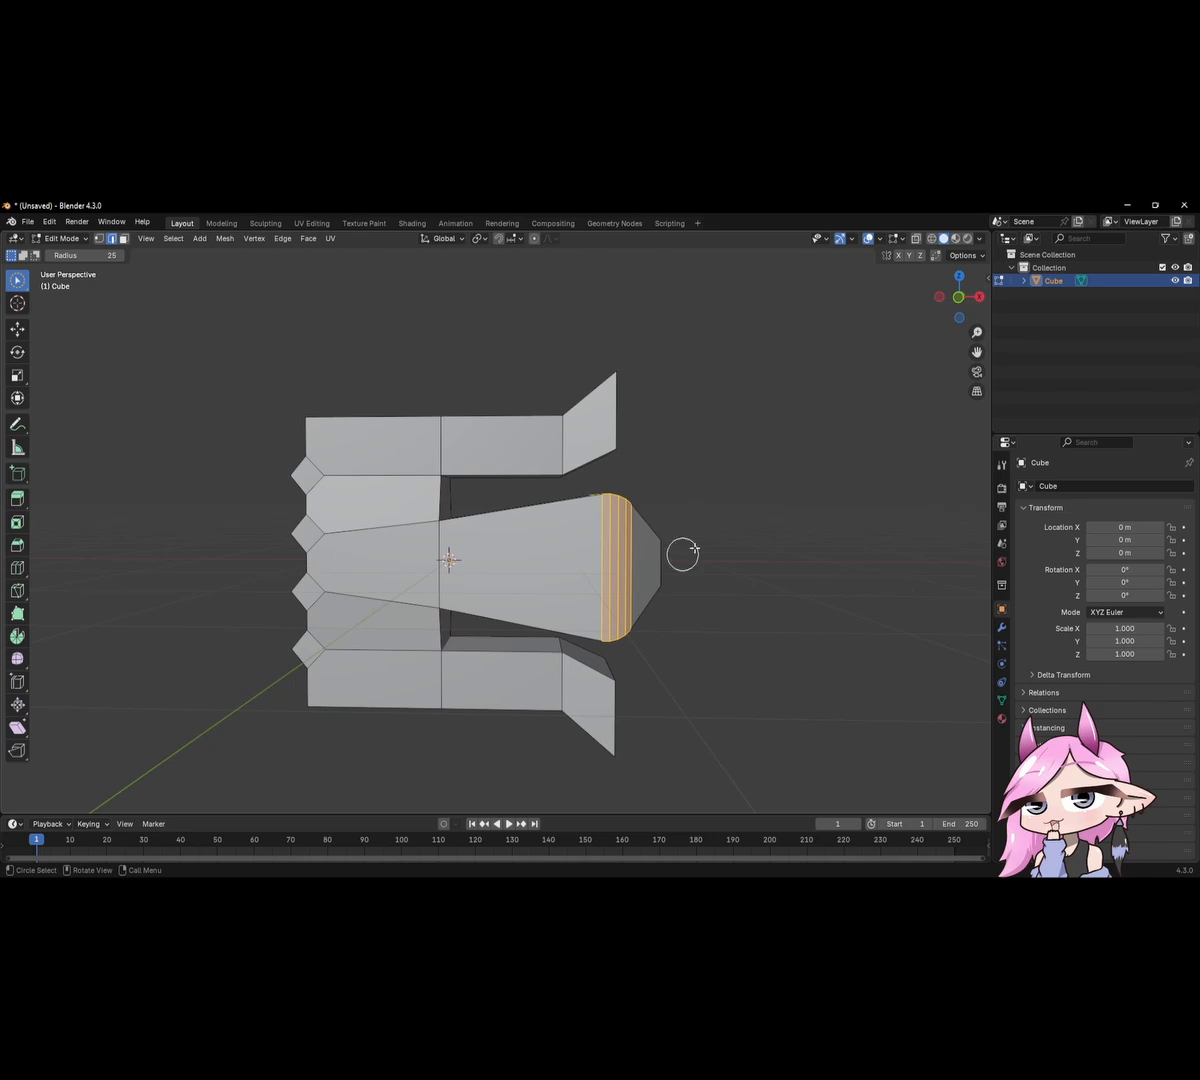
key("Tab")
key("Tab")
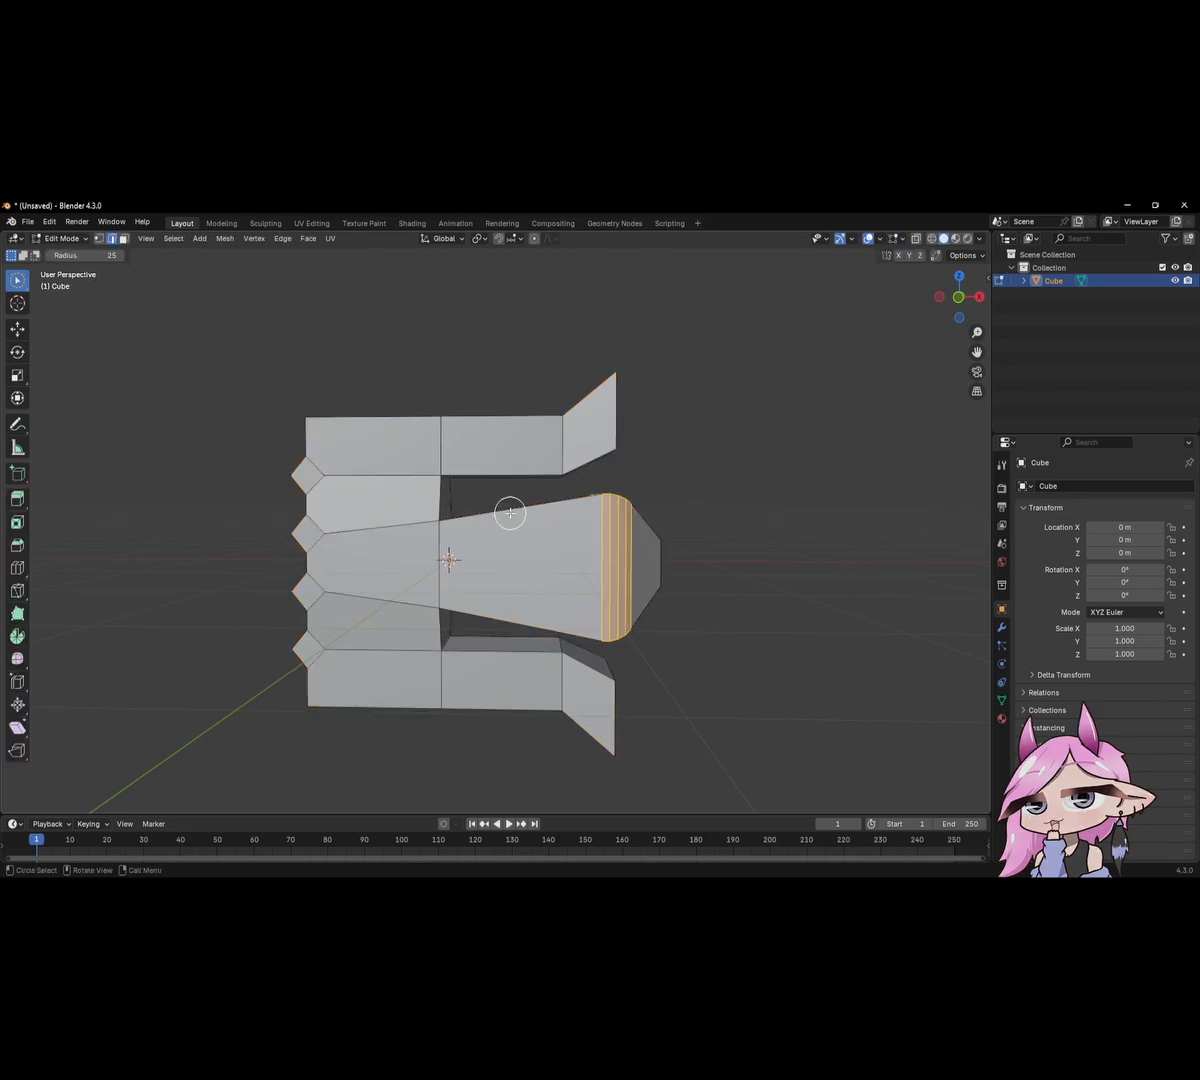
key("Tab")
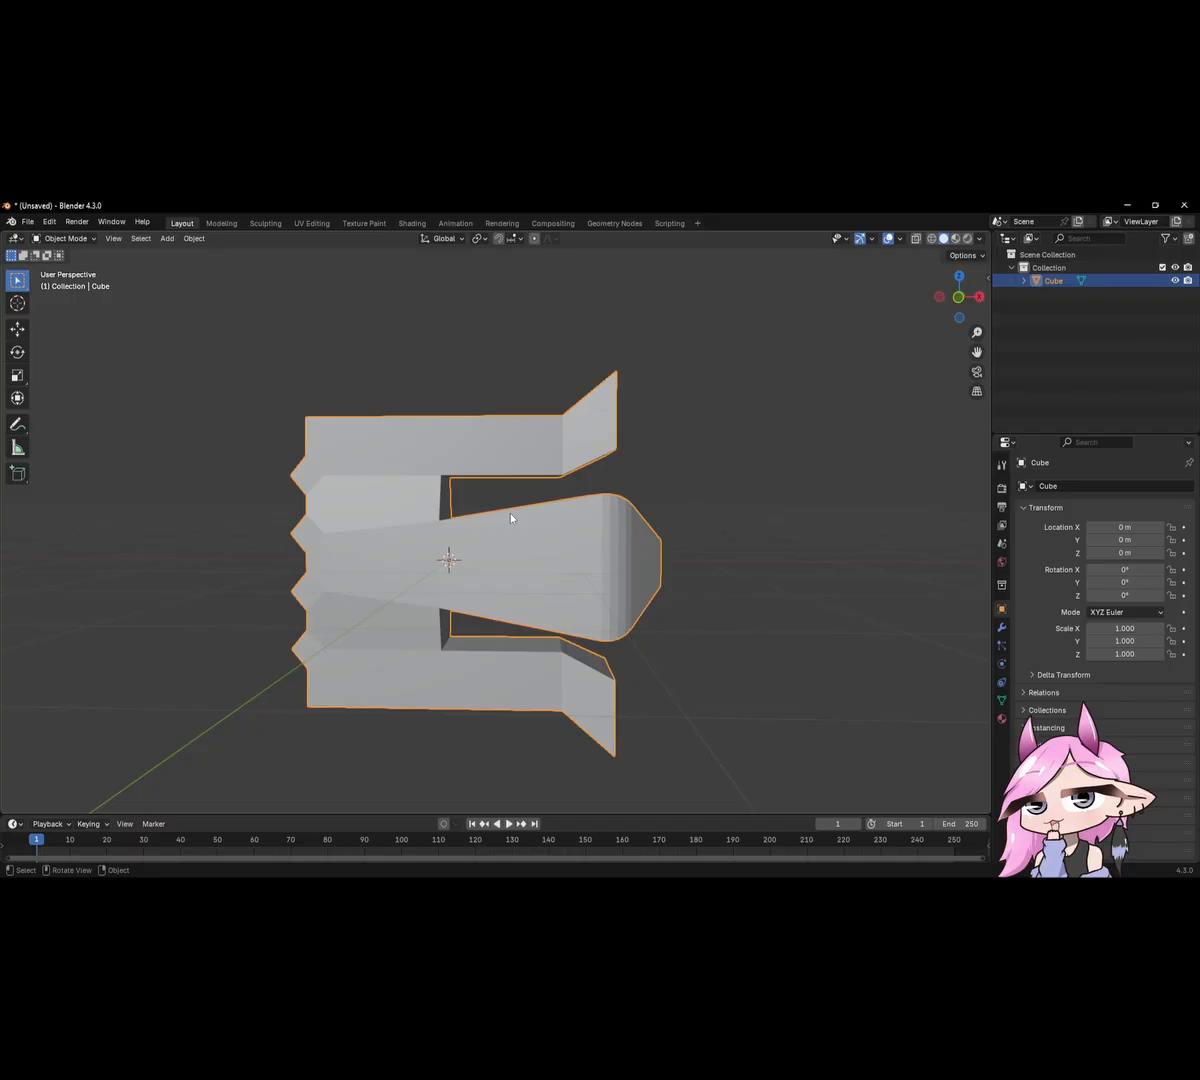
Add a Subdivision Surface modifier to the cube.
left_click(1001, 627)
key("shift+a")
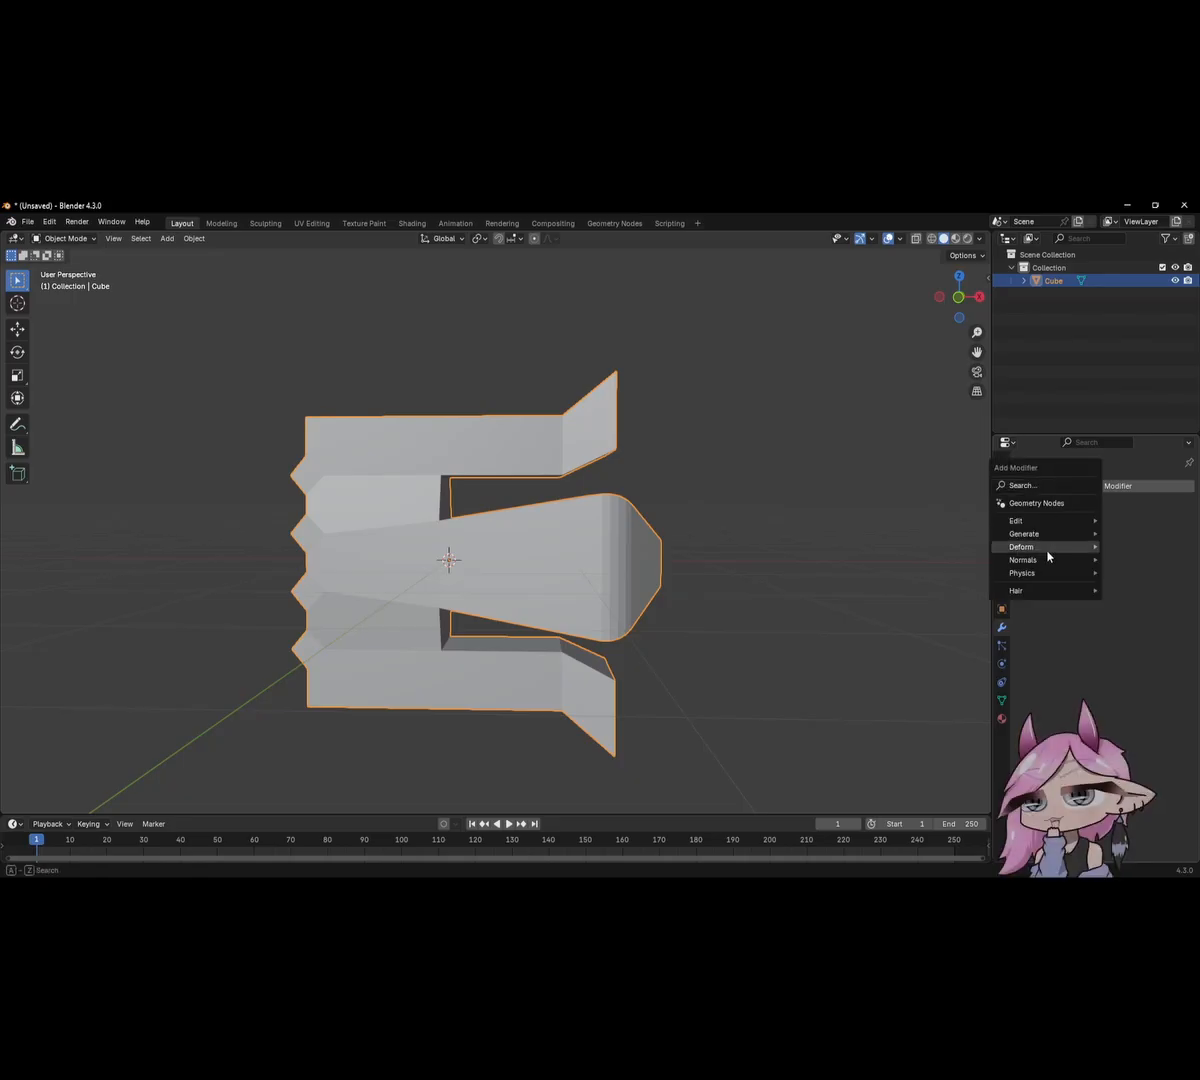
mouse_move(1035, 535)
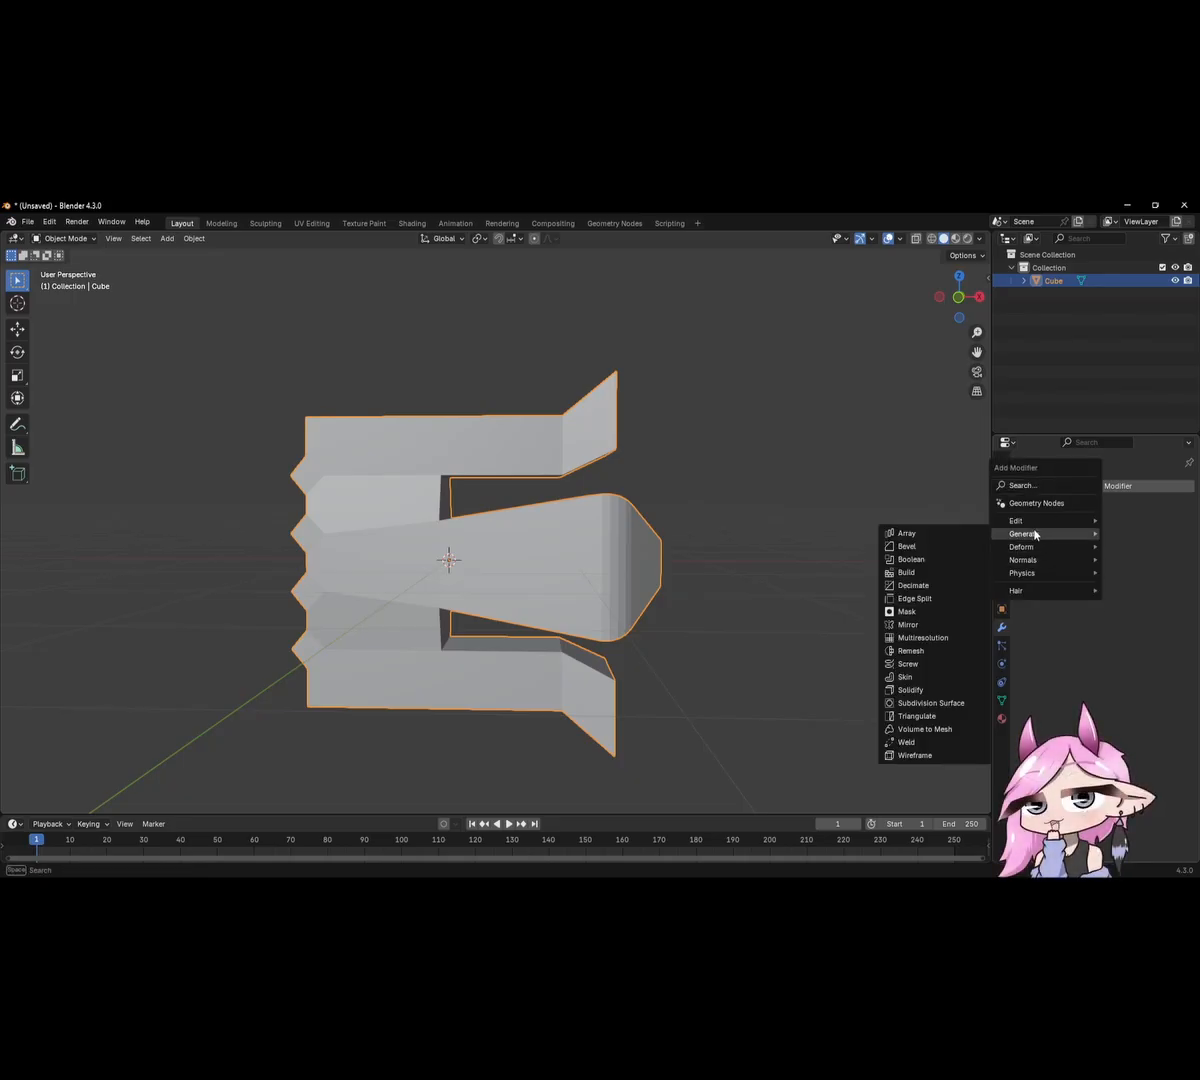
left_click(930, 703)
middle_click_drag(694, 493, 643, 547)
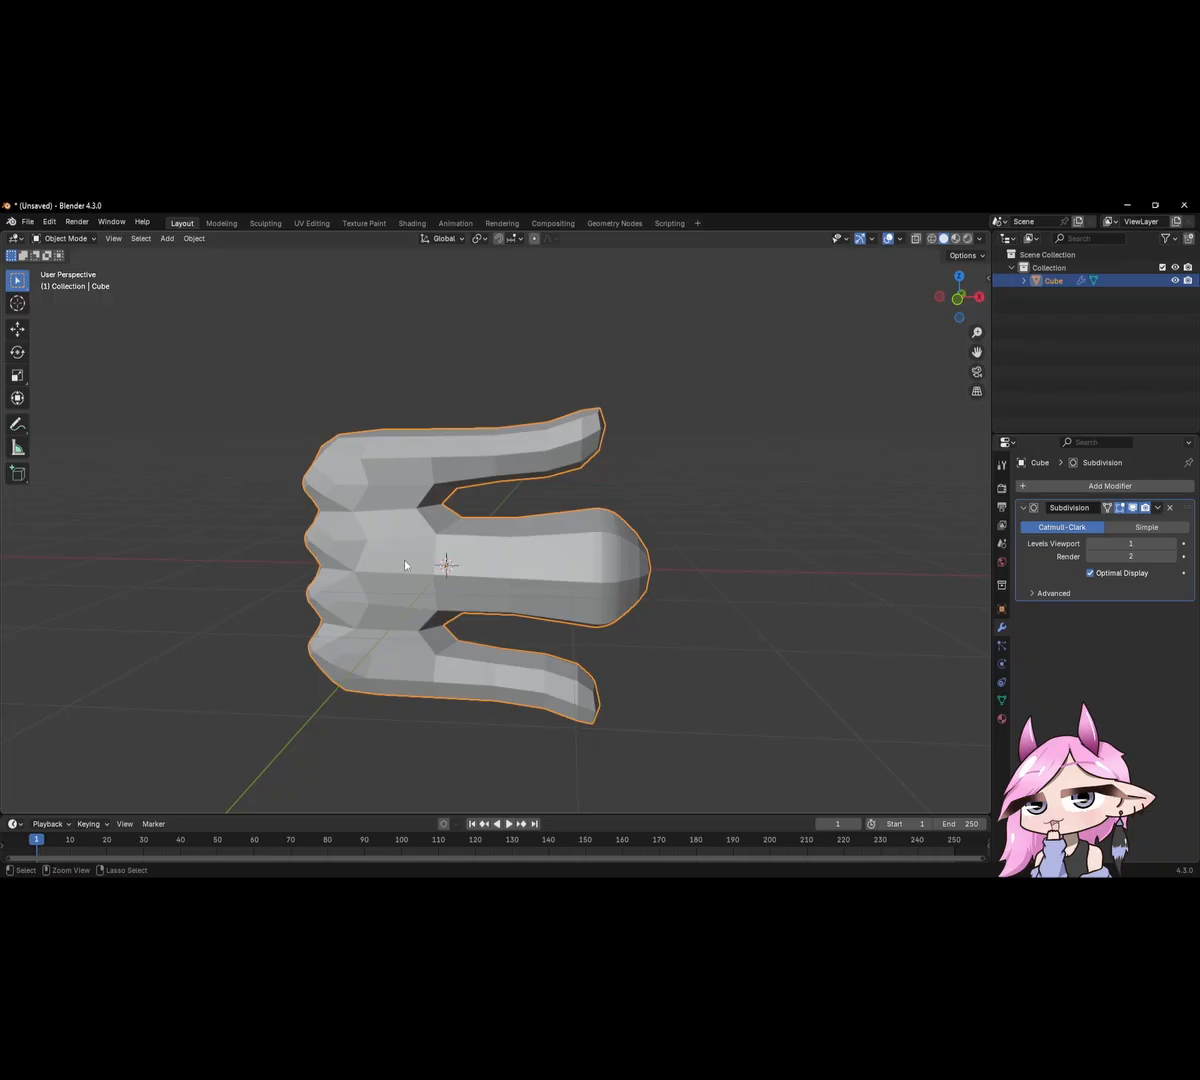
Try to apply the Subdivision Surface modifier and enter Edit Mode on the mesh.
key("ctrl+a")
key("ctrl+a")
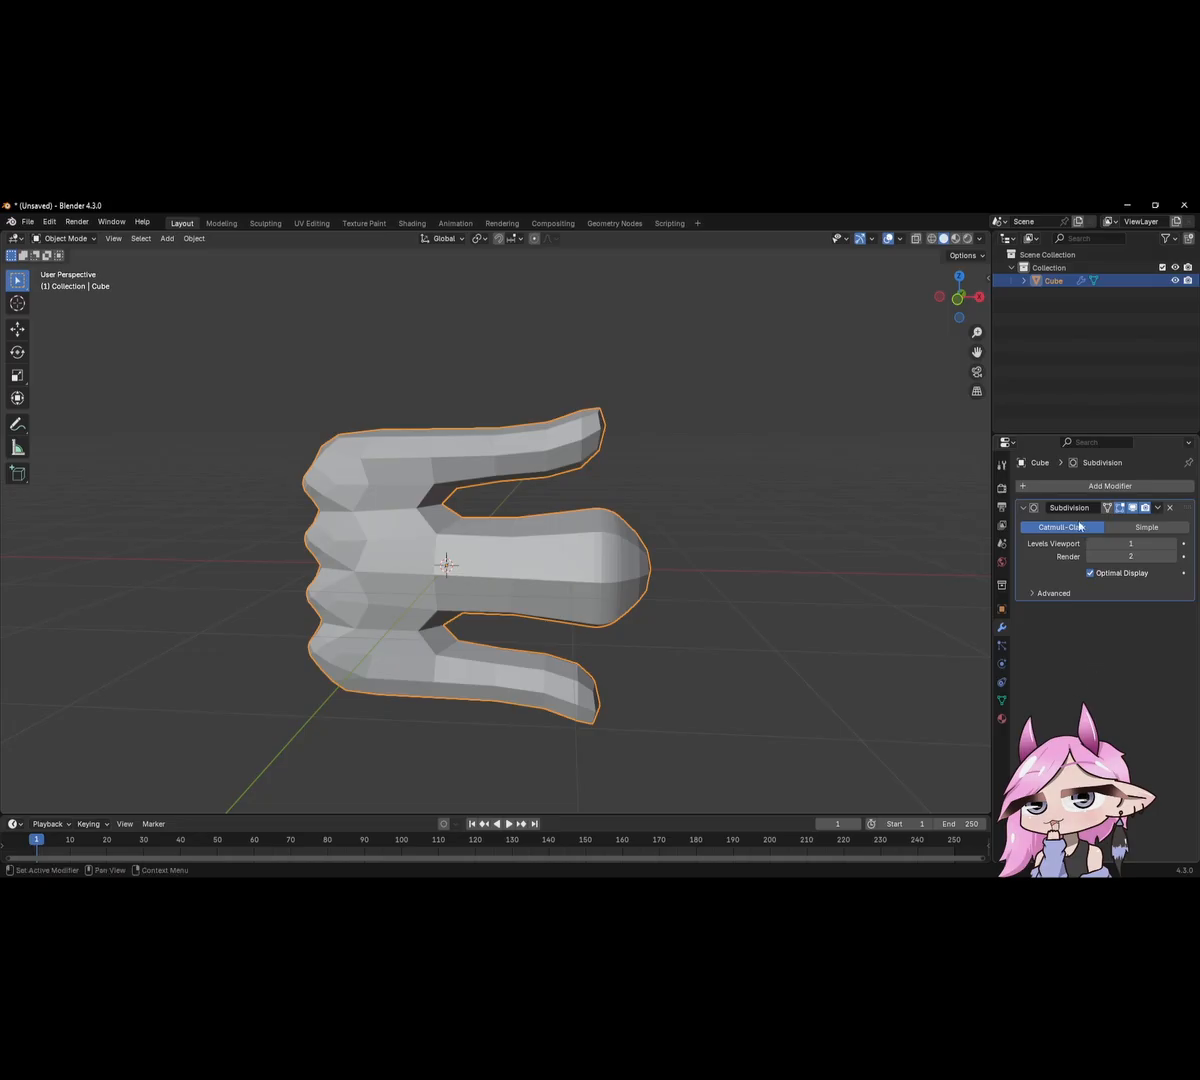
key("ctrl+a")
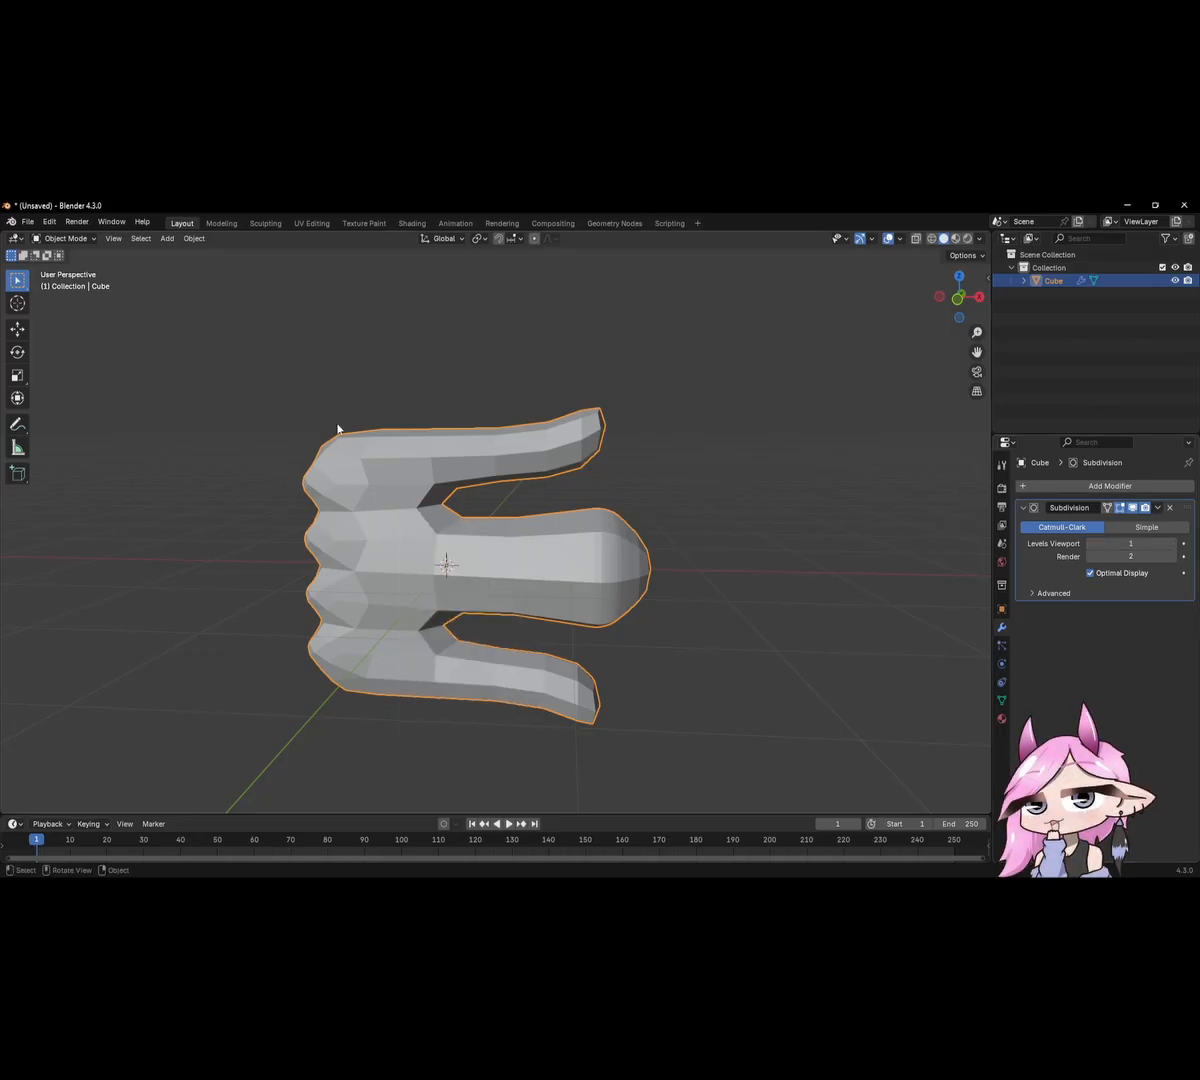
key("ctrl+a")
key("ctrl+a")
key("ctrl+a")
middle_click_drag(943, 549, 653, 569)
key("Tab")
left_click_drag(654, 569, 587, 493)
Undo the recent changes back to the mesh without the Subdivision Surface modifier.
key("ctrl+z")
key("ctrl+z")
key("ctrl+z")
key("ctrl+z")
Show the mesh in the front orthographic view with wireframe shading.
middle_click_drag(587, 493, 672, 485)
scroll(672, 485, "down", 4)
key("KP_1")
scroll(430, 478, "up", 4)
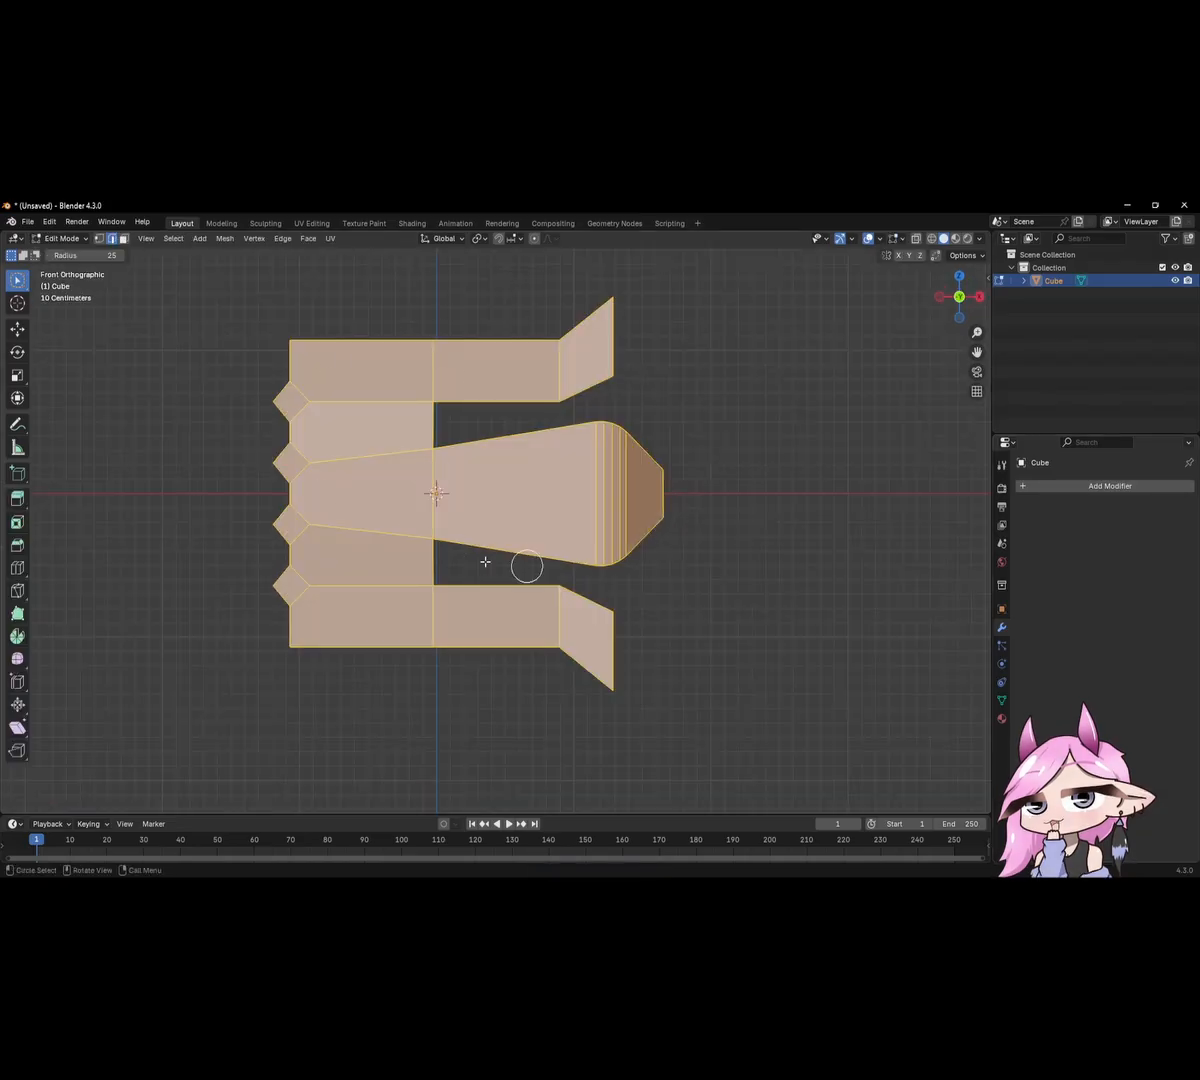
key("z")
left_click(643, 496)
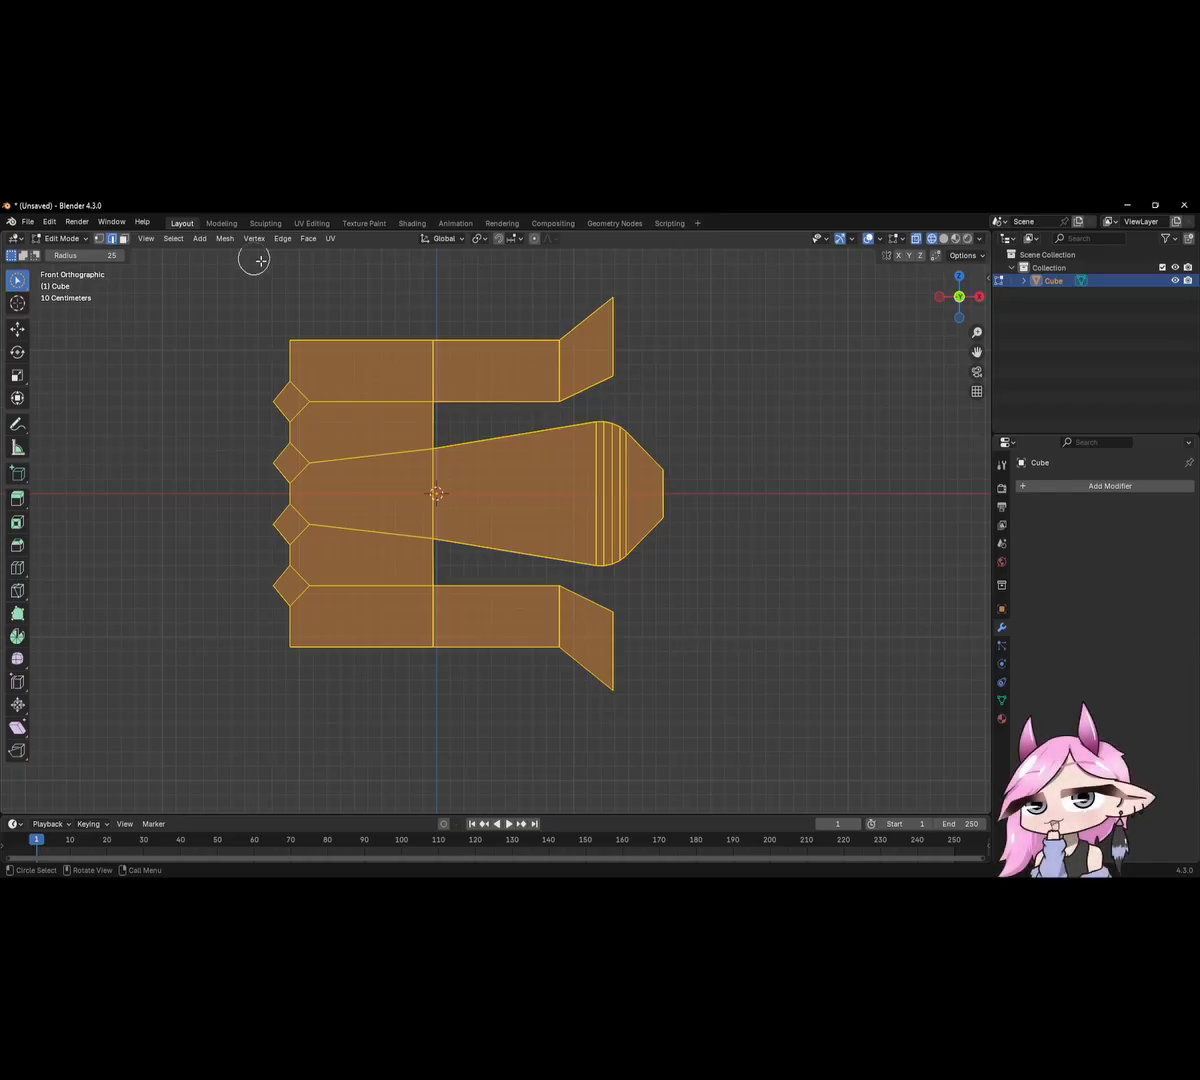
Box-select all three arms up to the body's edge and move them about 0.077 m along X.
left_click(18, 282)
left_click_drag(405, 263, 763, 728)
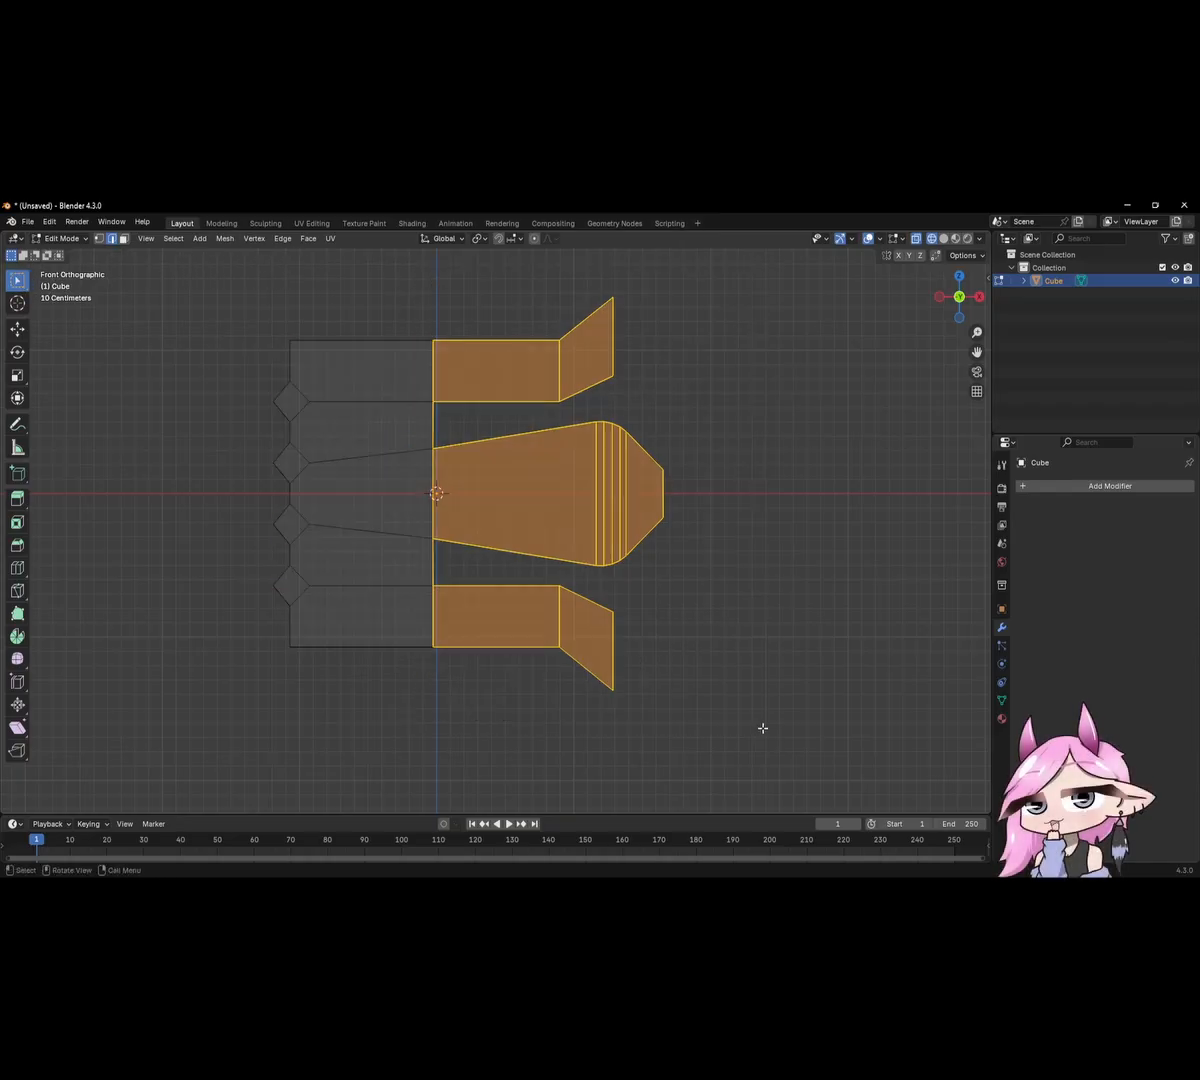
key("g")
key("x")
left_click(510, 539)
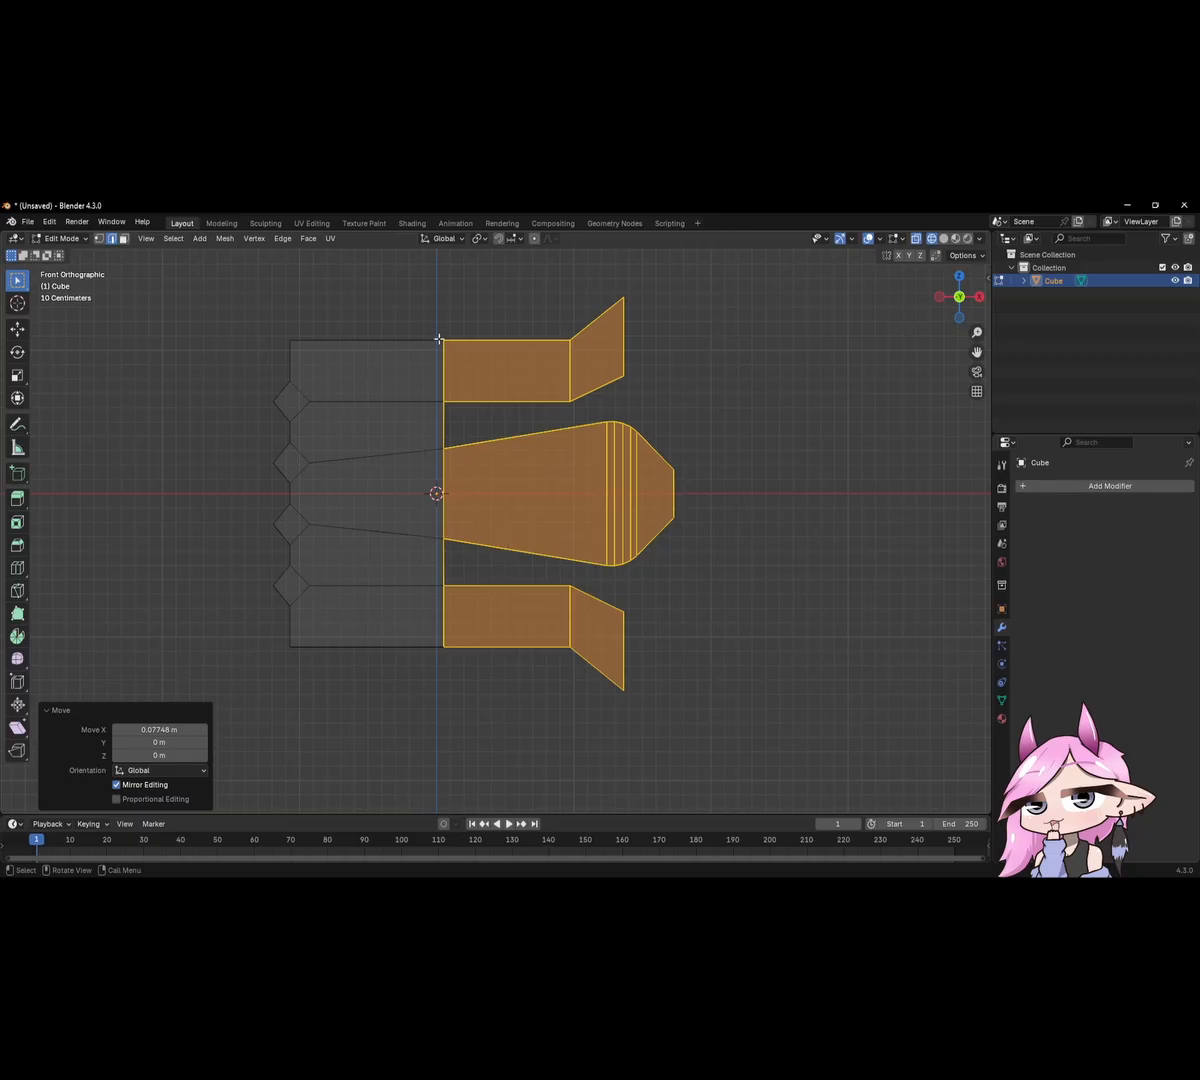
Select the whole mesh and symmetrize it from -X to +X.
key("a")
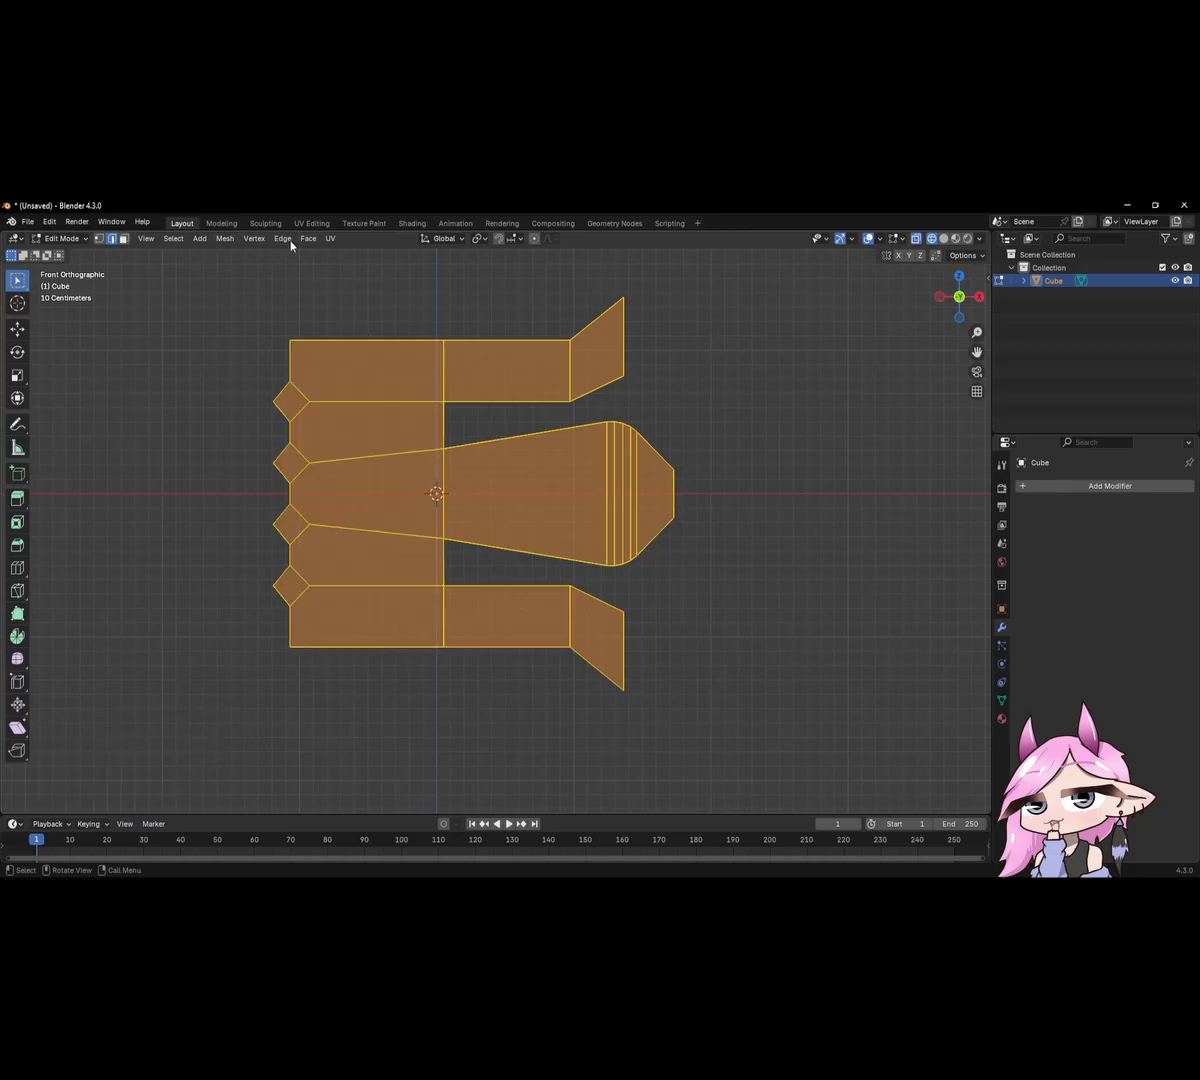
left_click(224, 239)
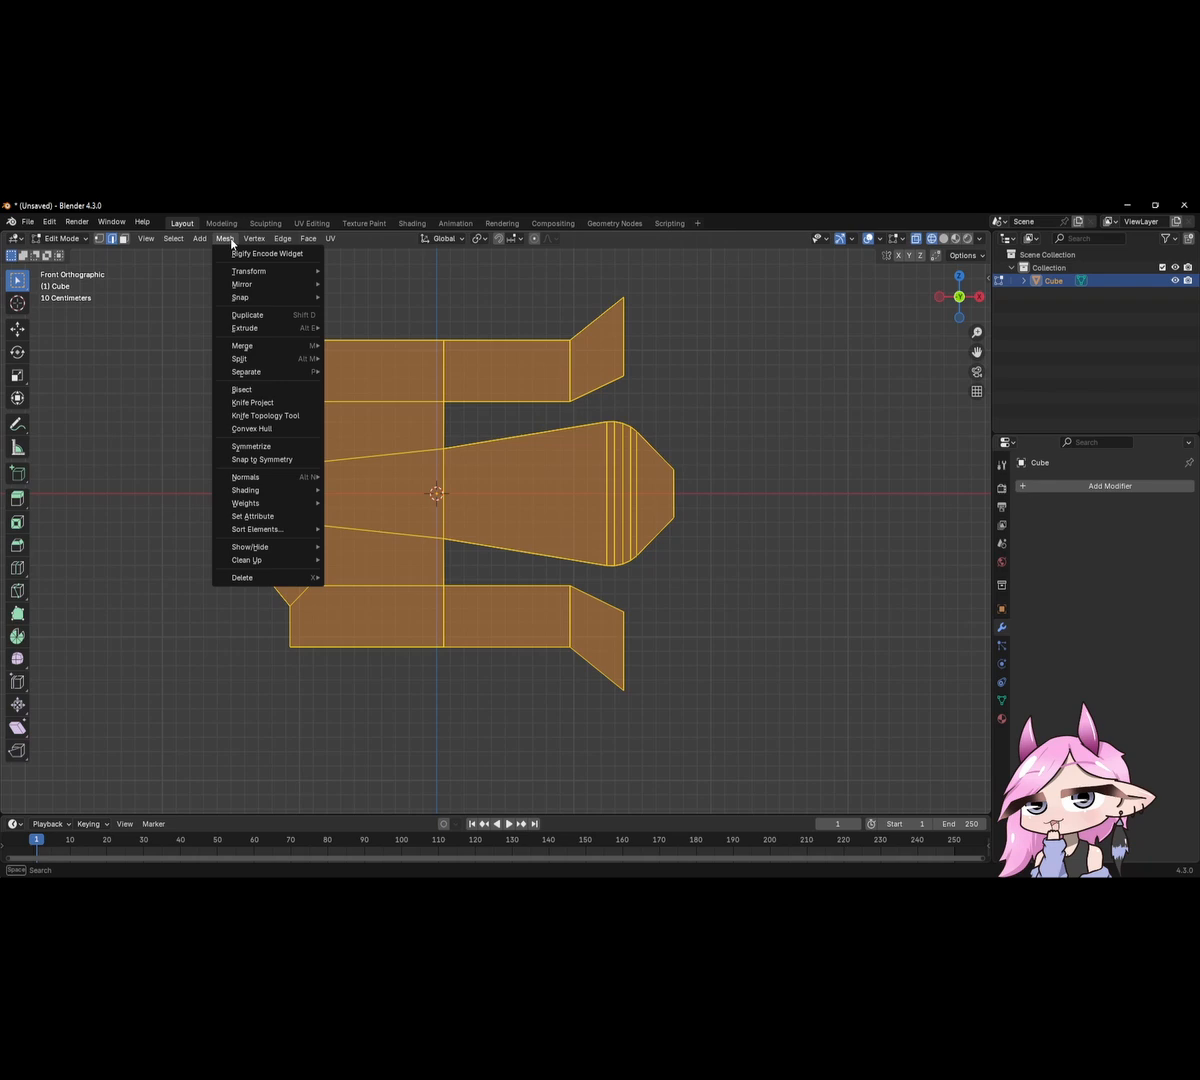
left_click(272, 447)
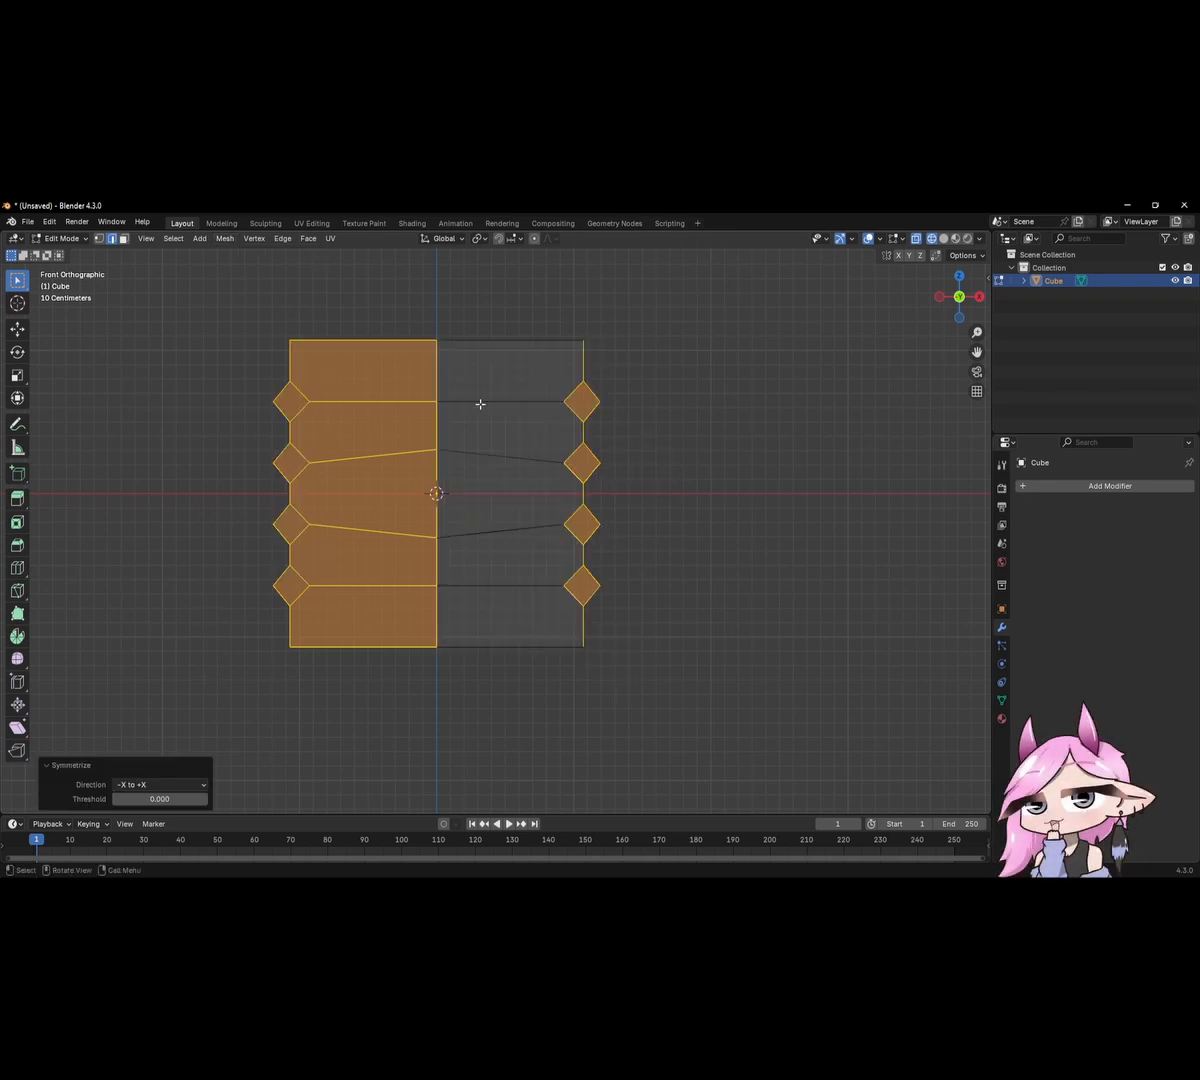
Try the Symmetrize directions +X to -X, -Y to +Y, +Y to -Y and +Z to -Z.
left_click(160, 784)
left_click(150, 667)
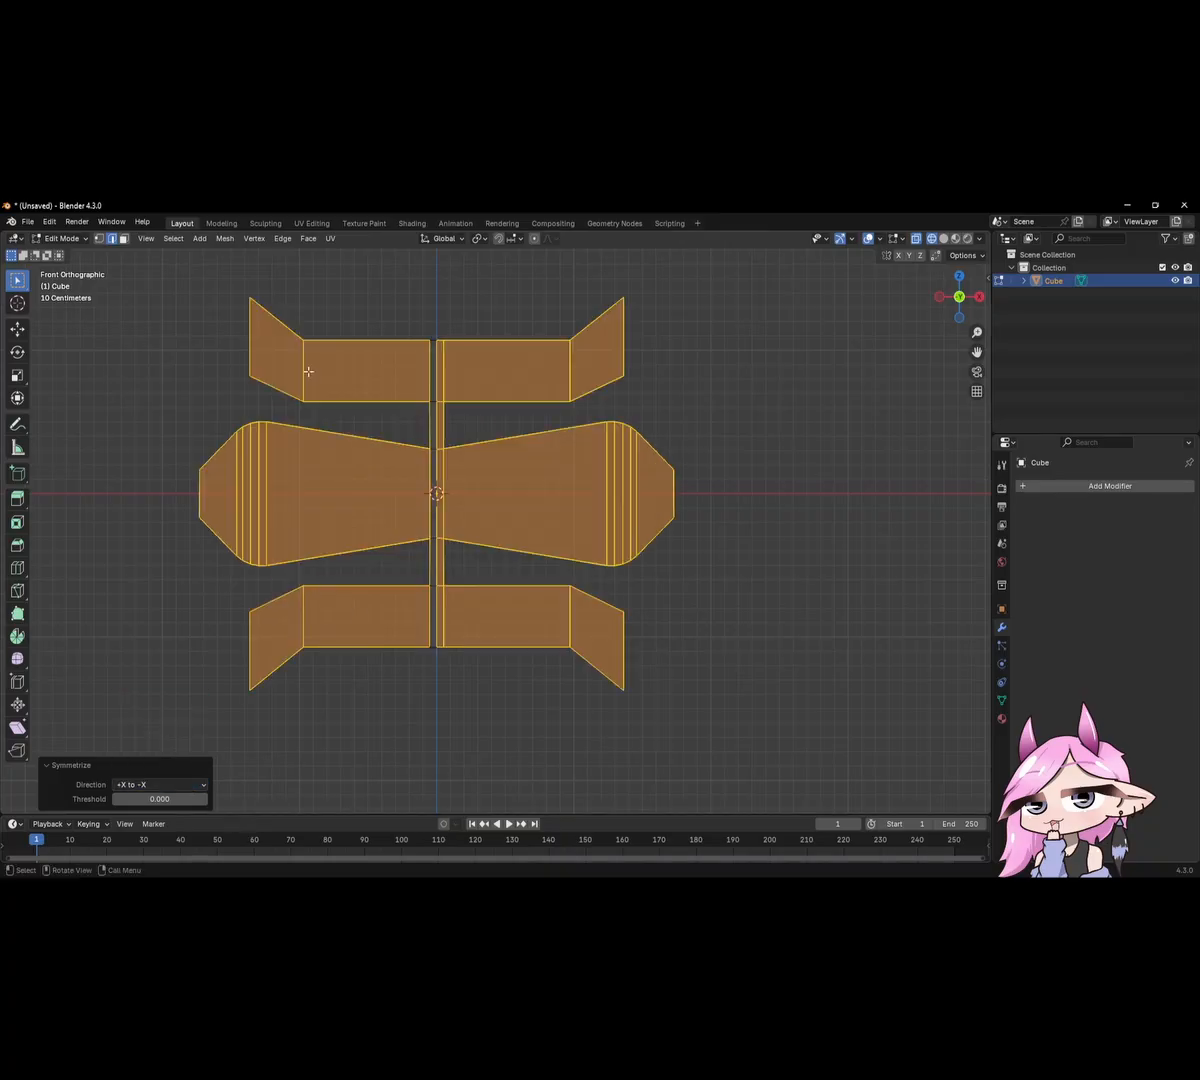
left_click(140, 786)
left_click(145, 727)
left_click(150, 786)
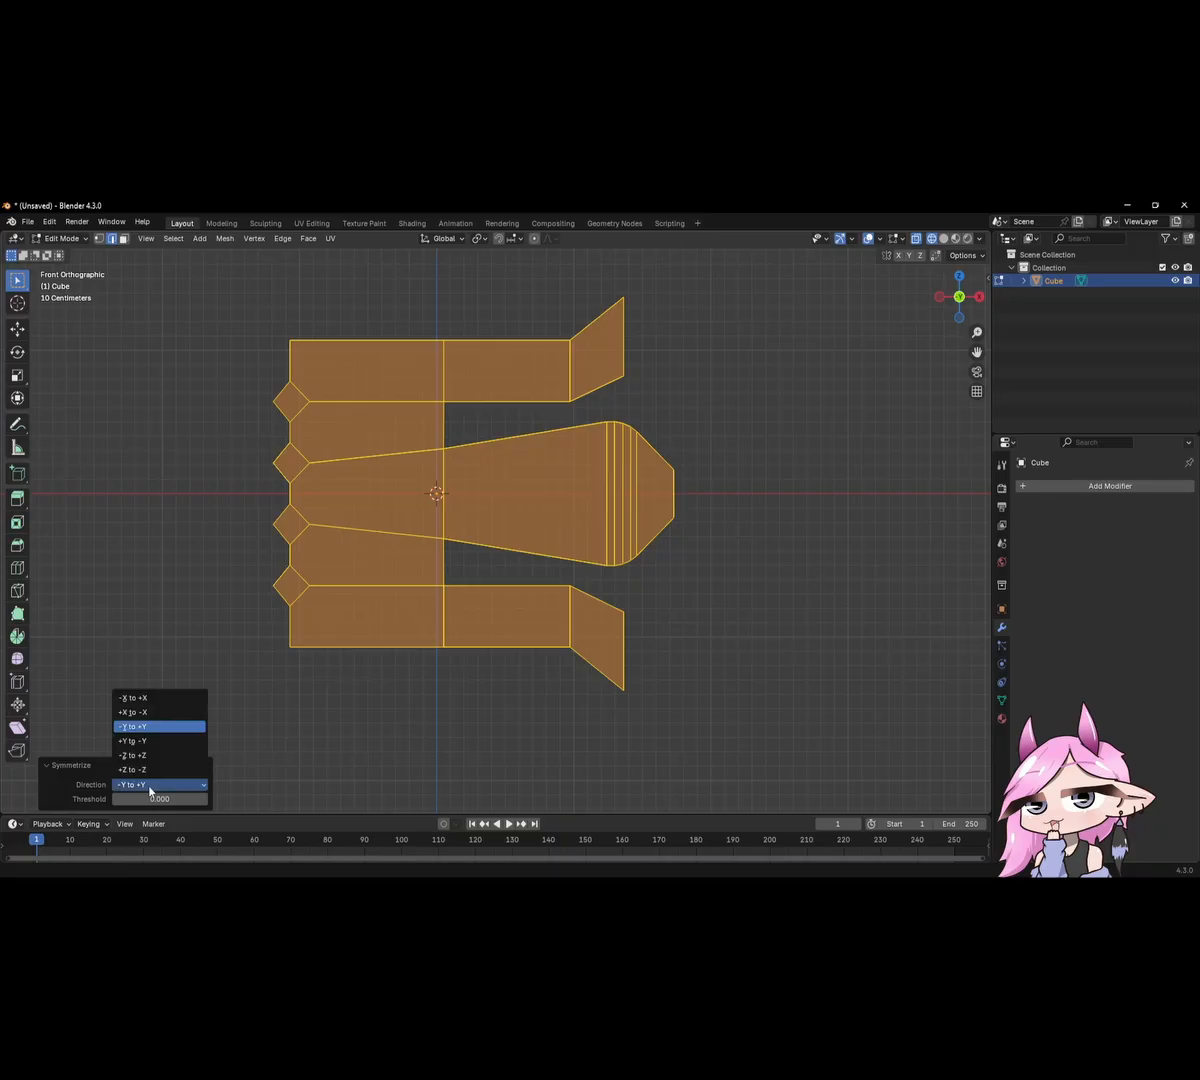
left_click(135, 741)
left_click(150, 786)
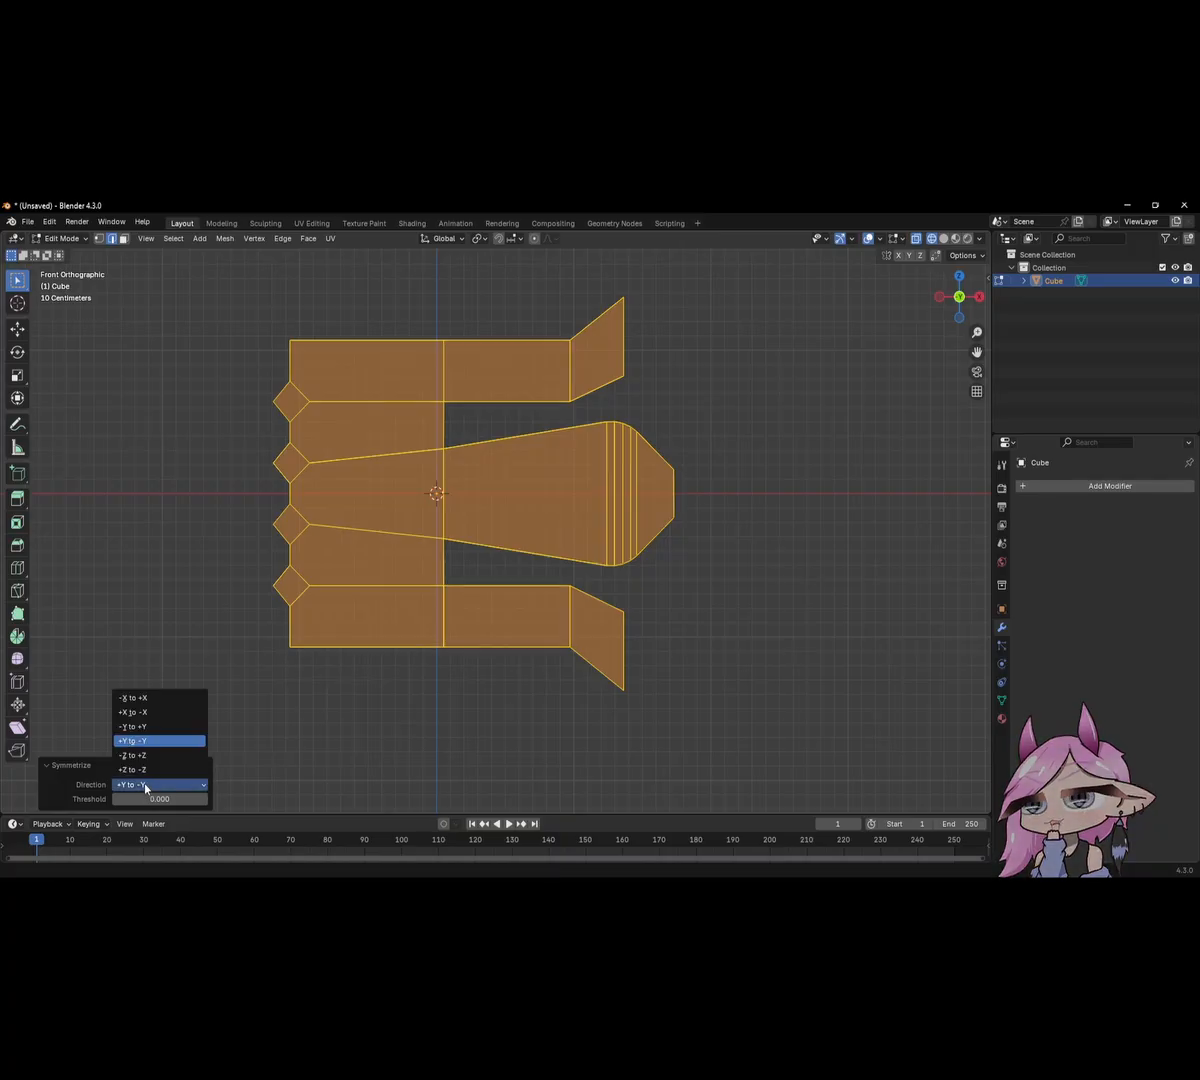
left_click(144, 786)
left_click(165, 786)
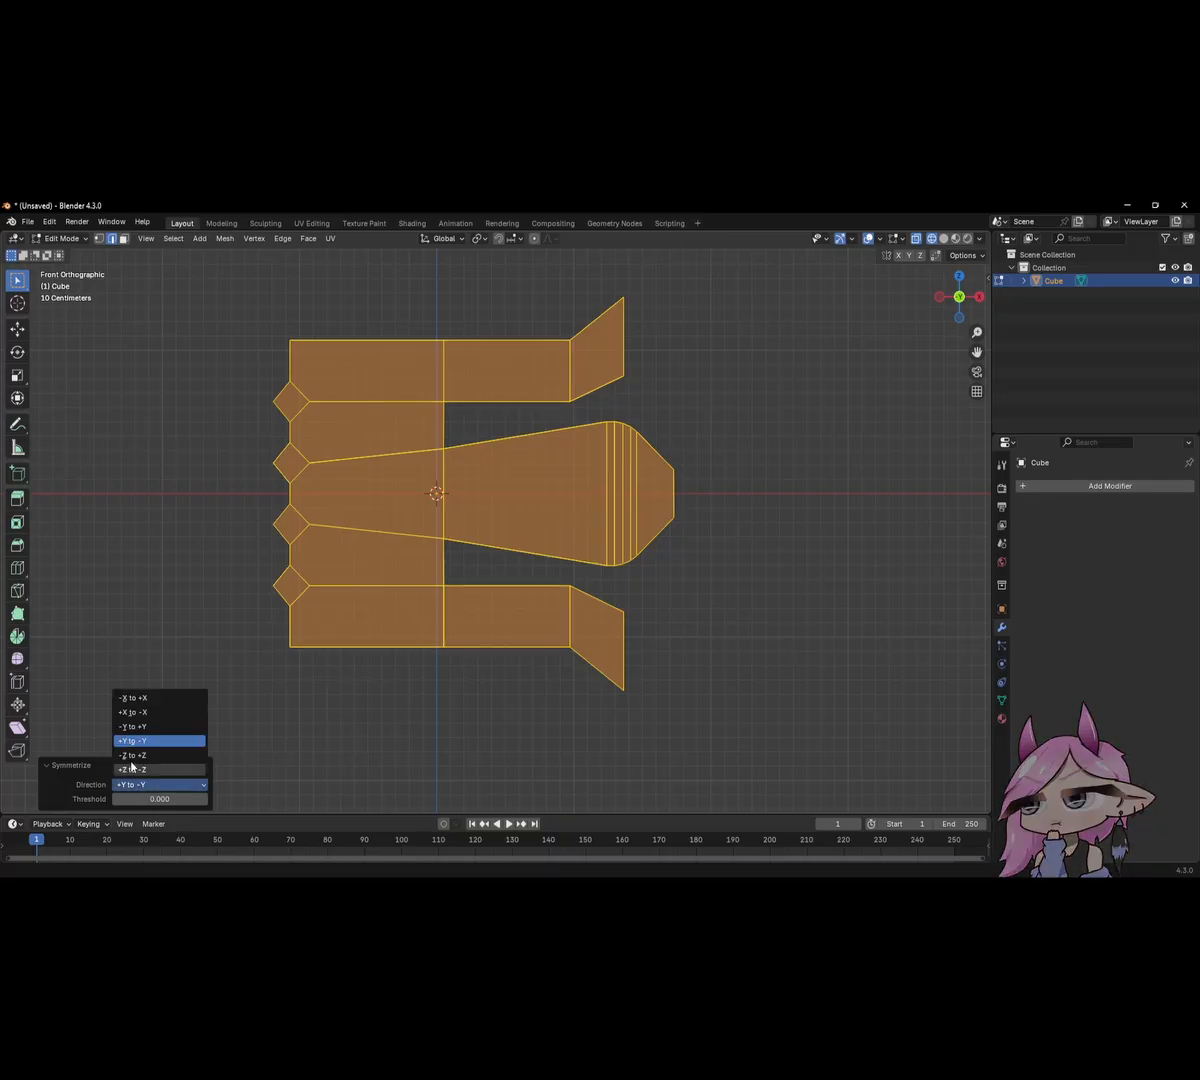
left_click(150, 769)
left_click(160, 786)
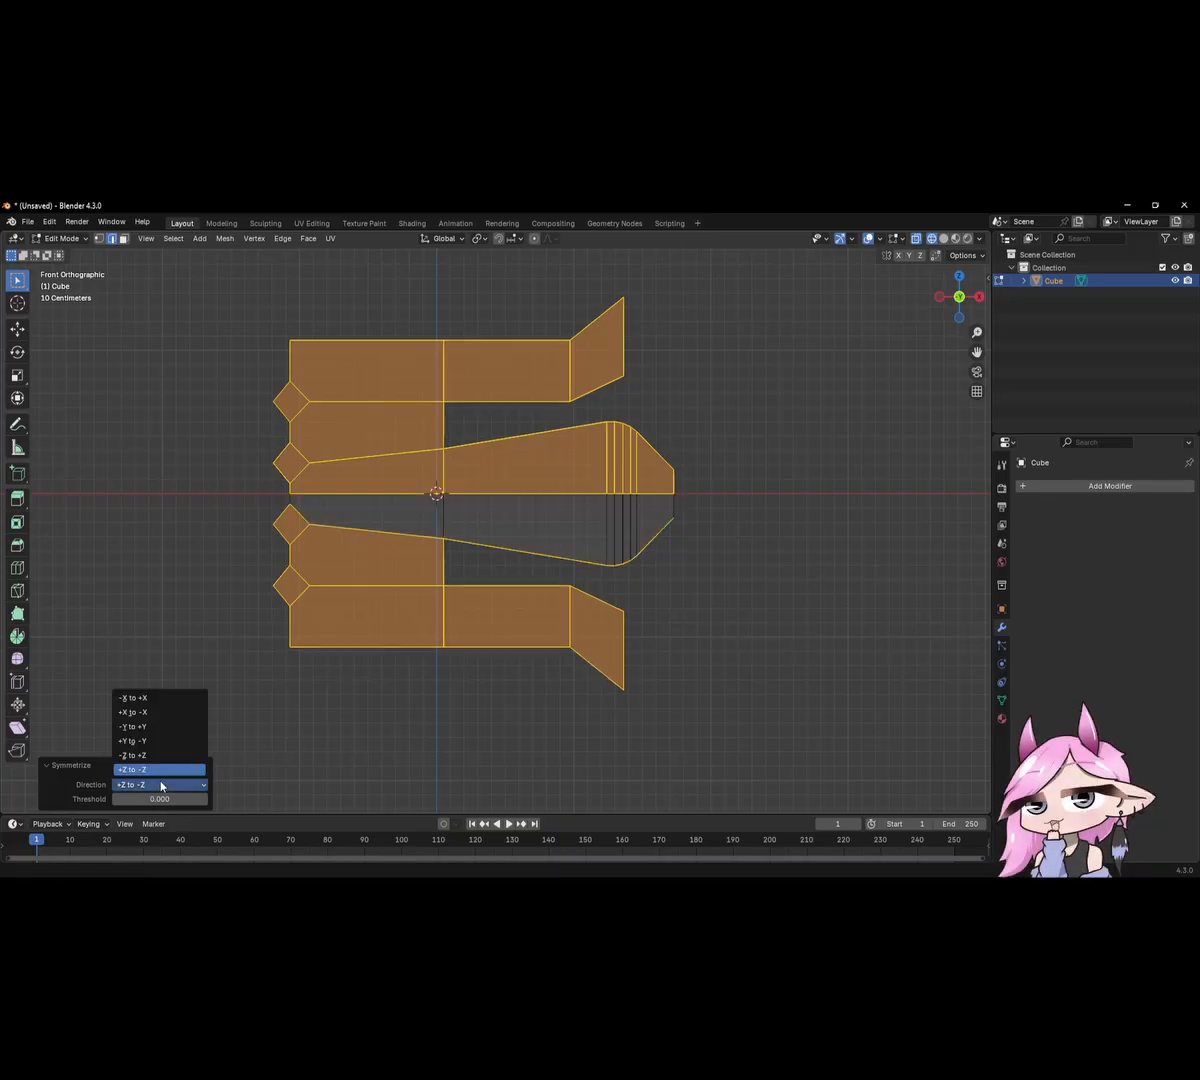
Set the Symmetrize direction back to -X to +X and show the mesh in Edit Mode with solid shading.
left_click(145, 697)
mouse_move(678, 557)
middle_mouse_down()
mouse_move(681, 595)
mouse_move(678, 549)
mouse_move(769, 544)
mouse_move(648, 504)
middle_mouse_up()
left_click(684, 595)
key("Tab")
key("z")
left_click(742, 607)
scroll(648, 504, "down", 2)
key("Tab")
scroll(648, 504, "up", 3)
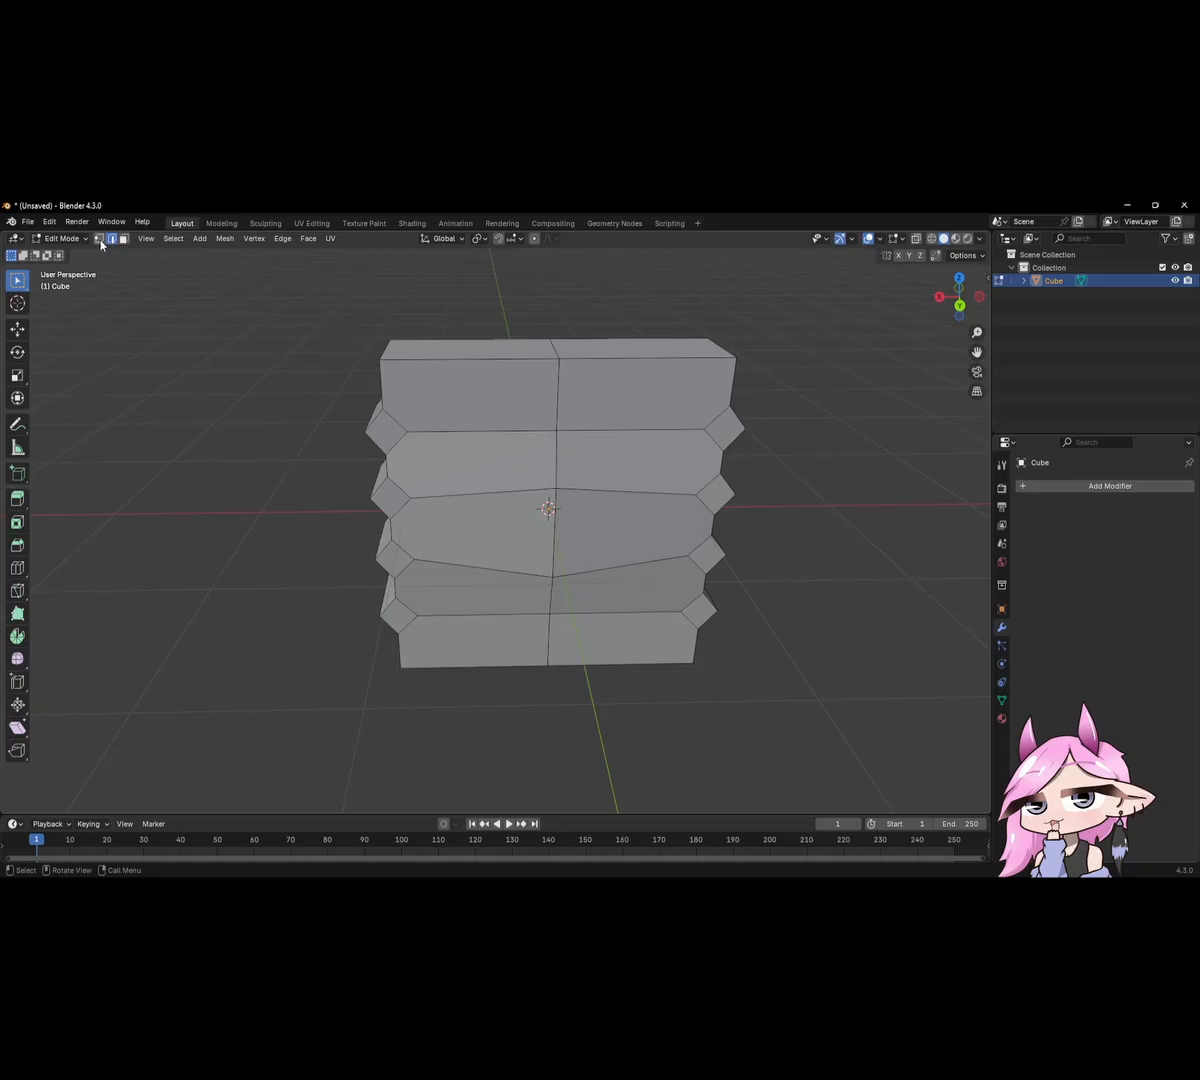
Select the outer and inner vertices of the uppermost +X diamond and move them about 0.066 m along Y.
middle_click_drag(440, 405, 415, 410)
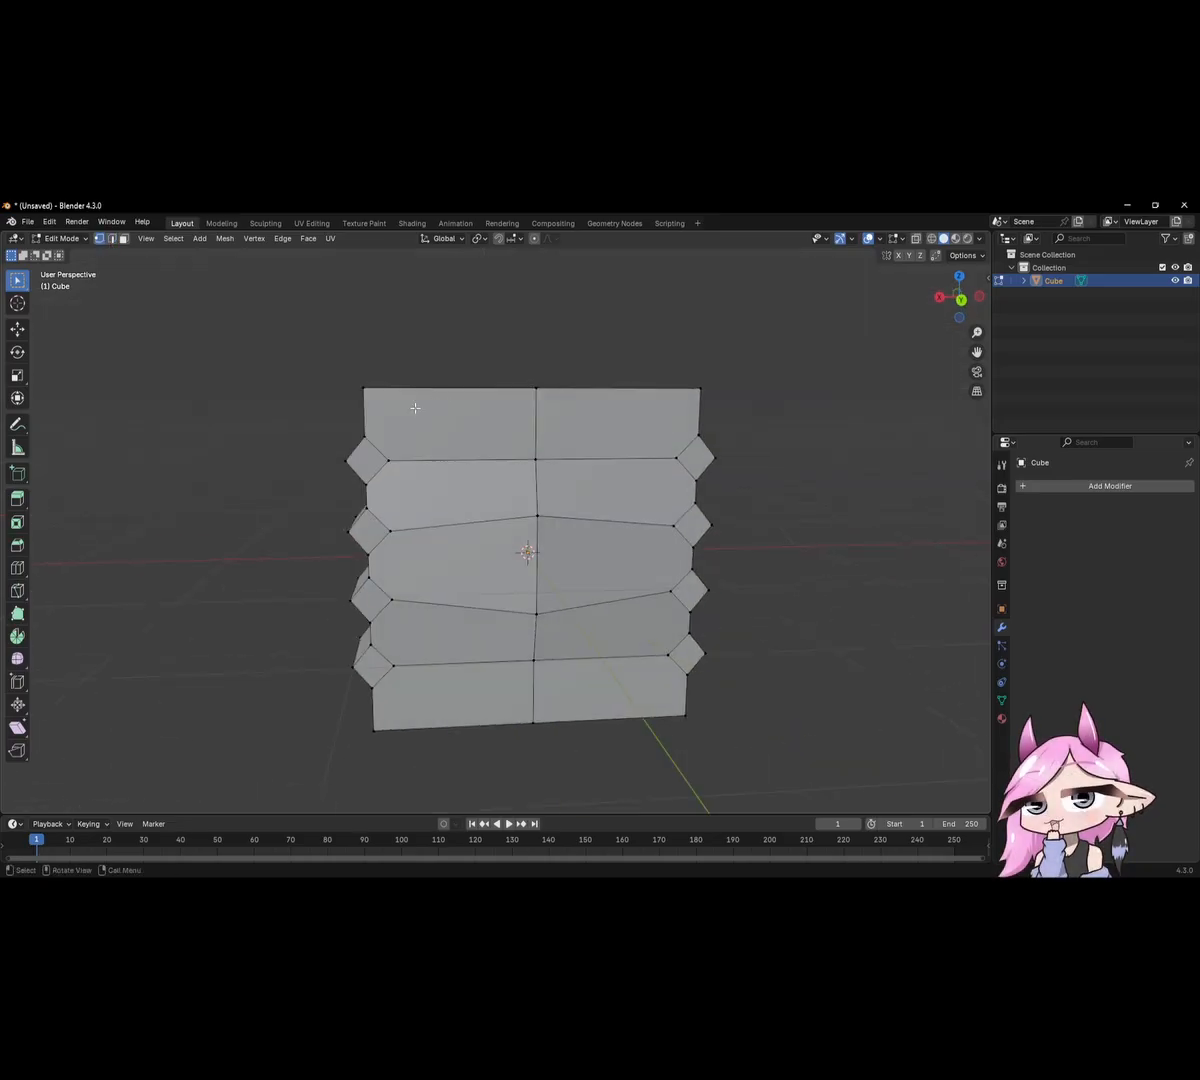
scroll(315, 414, "up", 5)
middle_click_drag(315, 414, 325, 460, "shift")
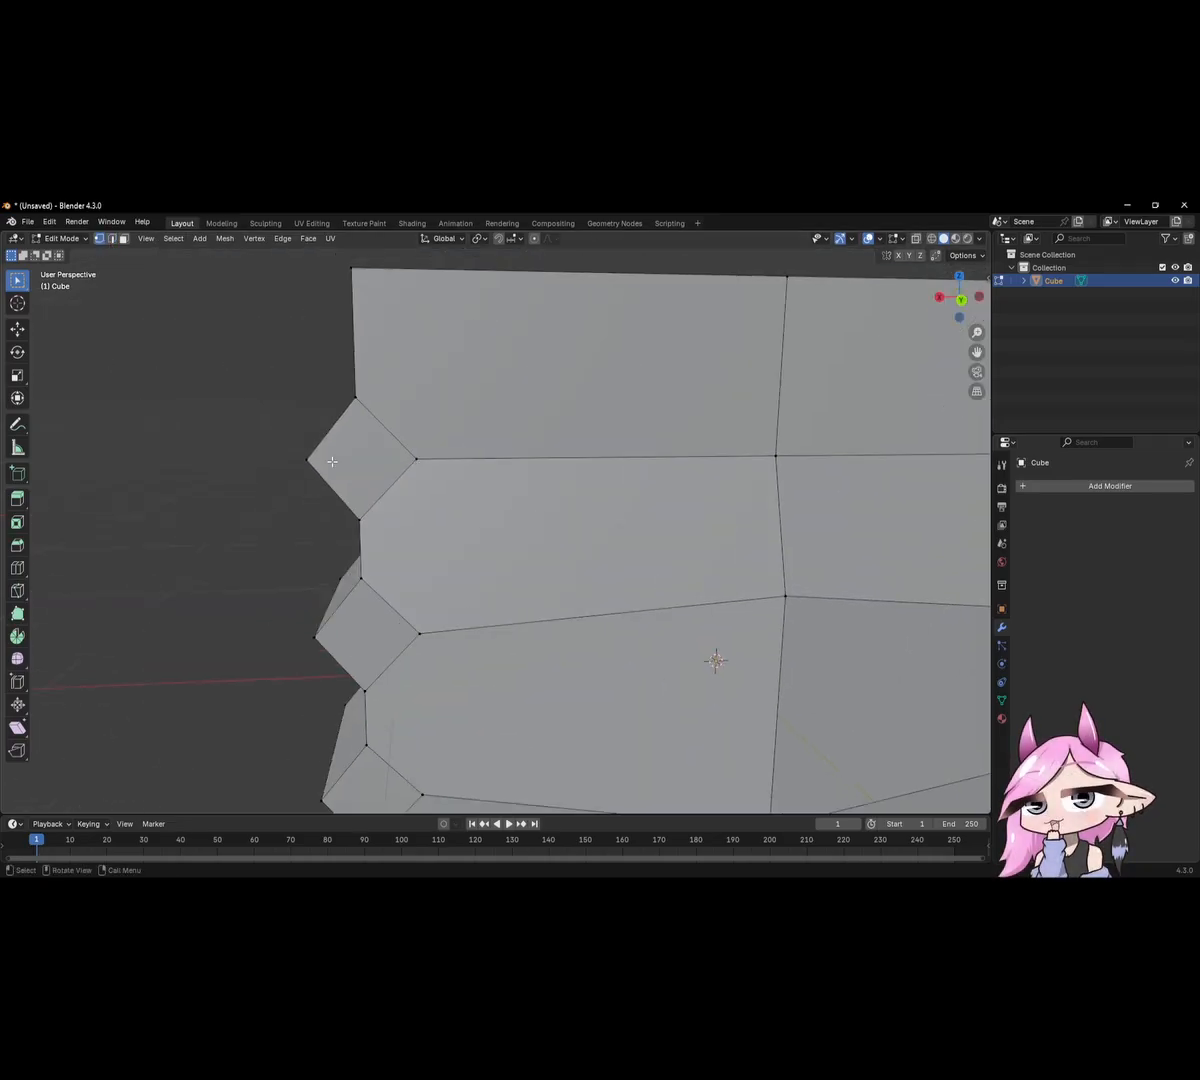
left_click(420, 457, "shift")
middle_click_drag(500, 466, 459, 535)
key("g")
key("y")
left_click(710, 479)
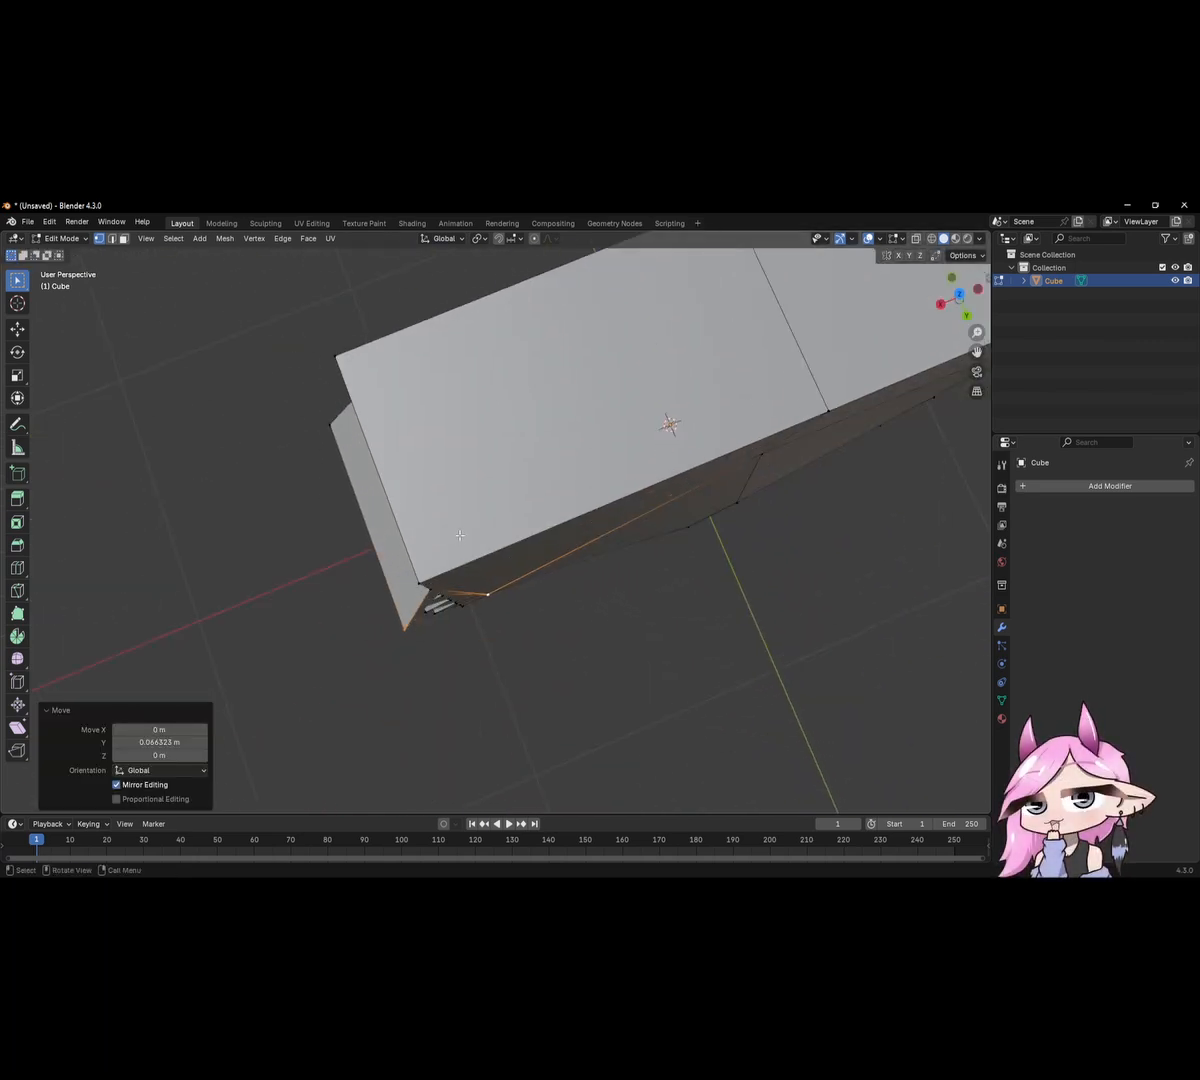
Connect the uppermost diamond's outer and inner vertices with an edge that splits its face.
scroll(459, 535, "up", 5)
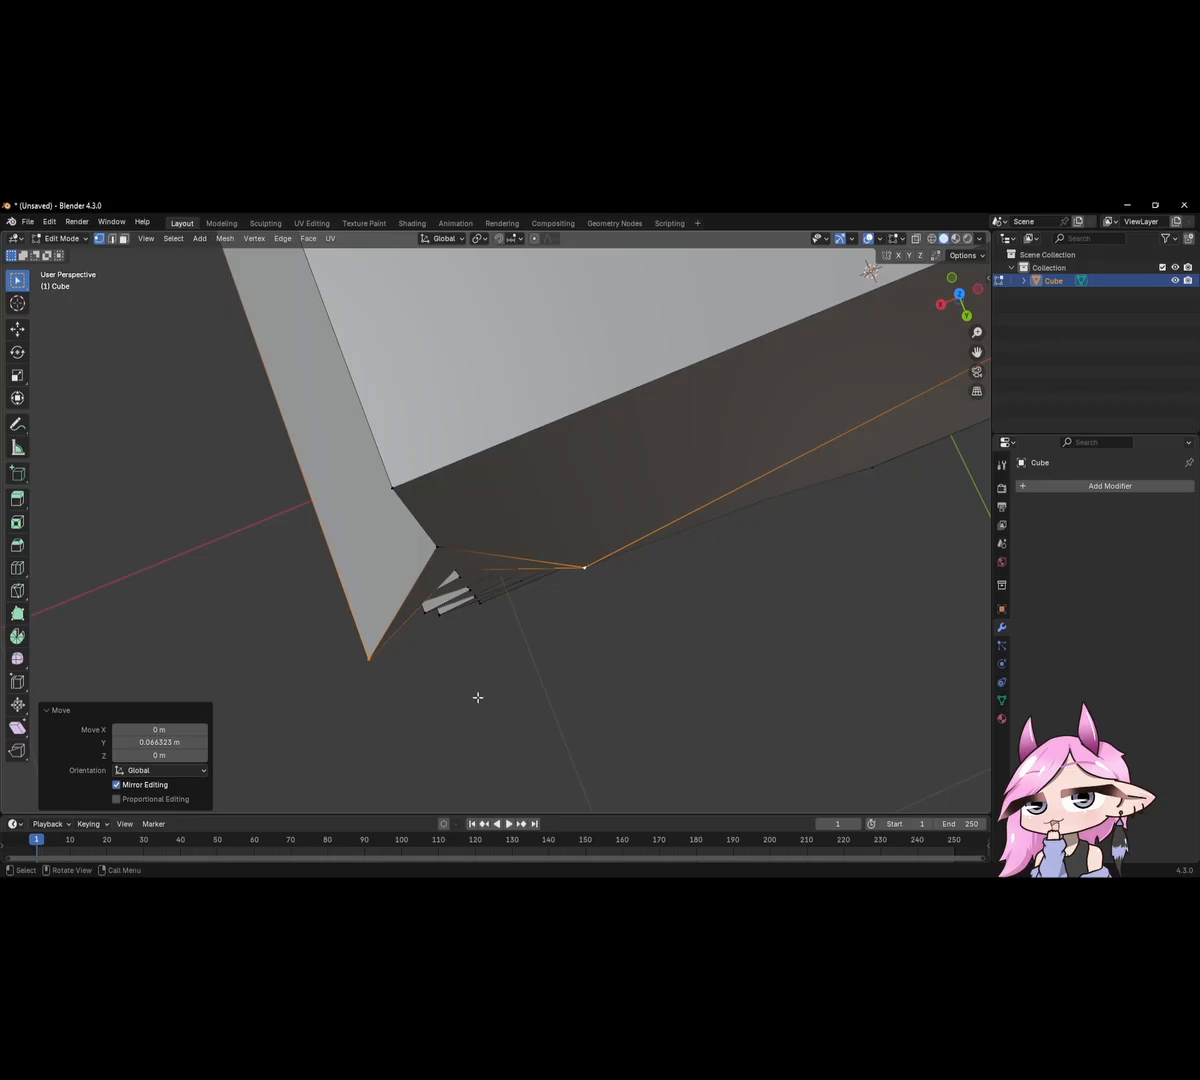
middle_click_drag(478, 697, 395, 465)
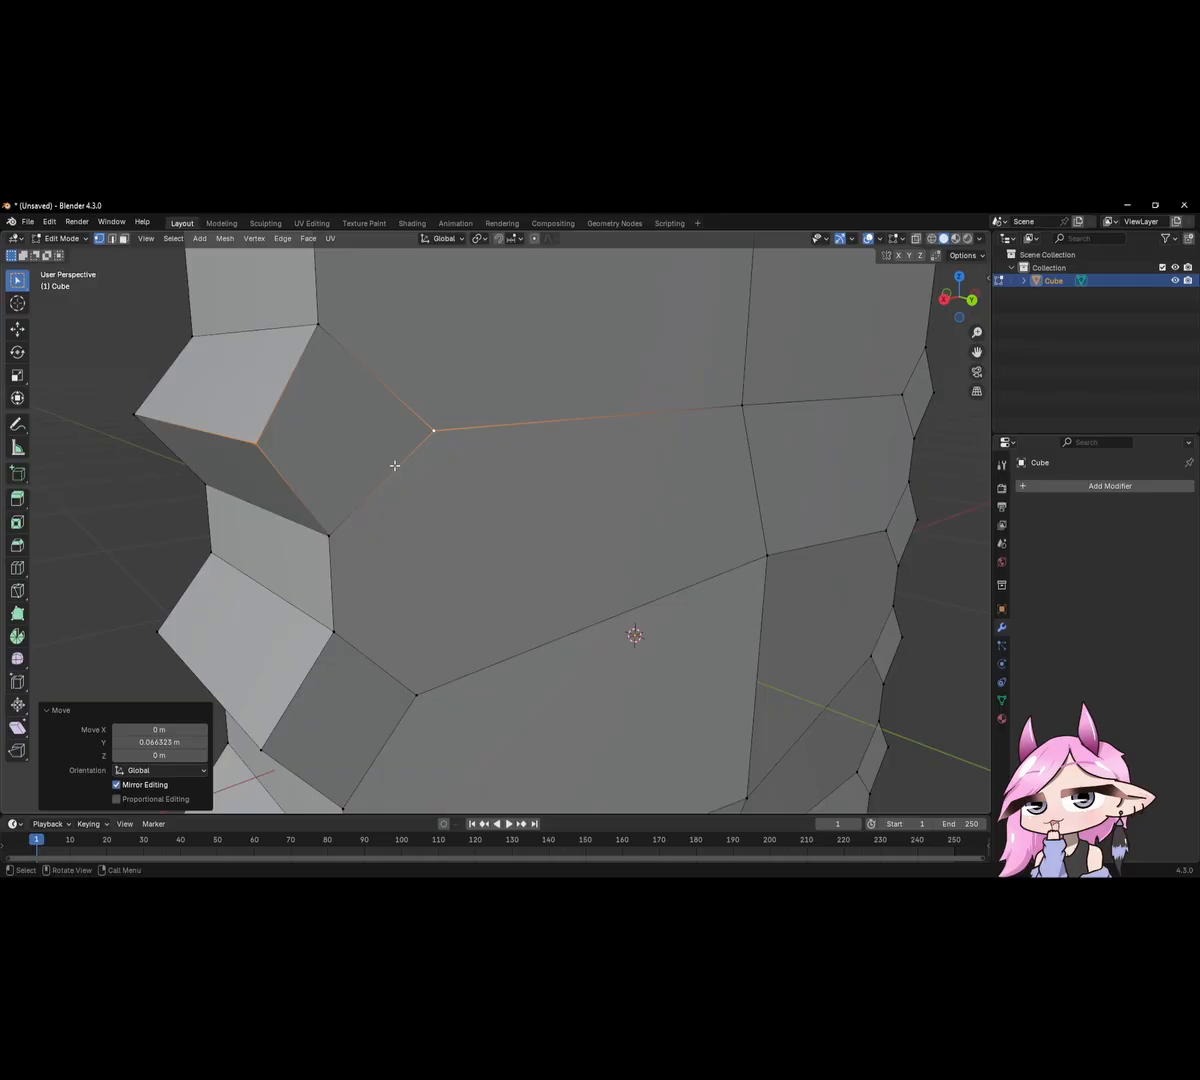
left_click(262, 442)
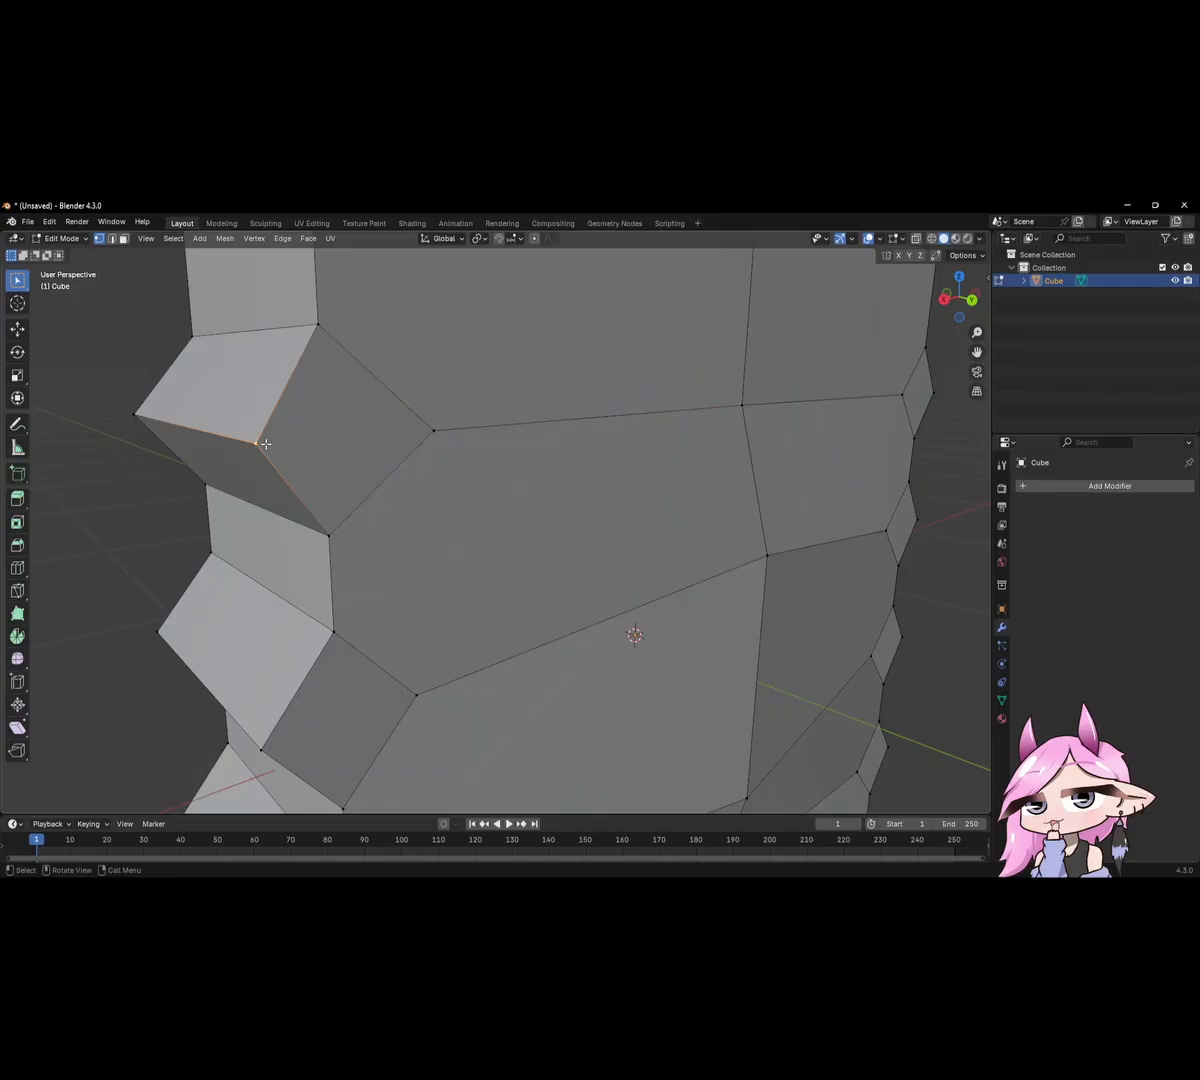
left_click(433, 429, "shift")
key("j")
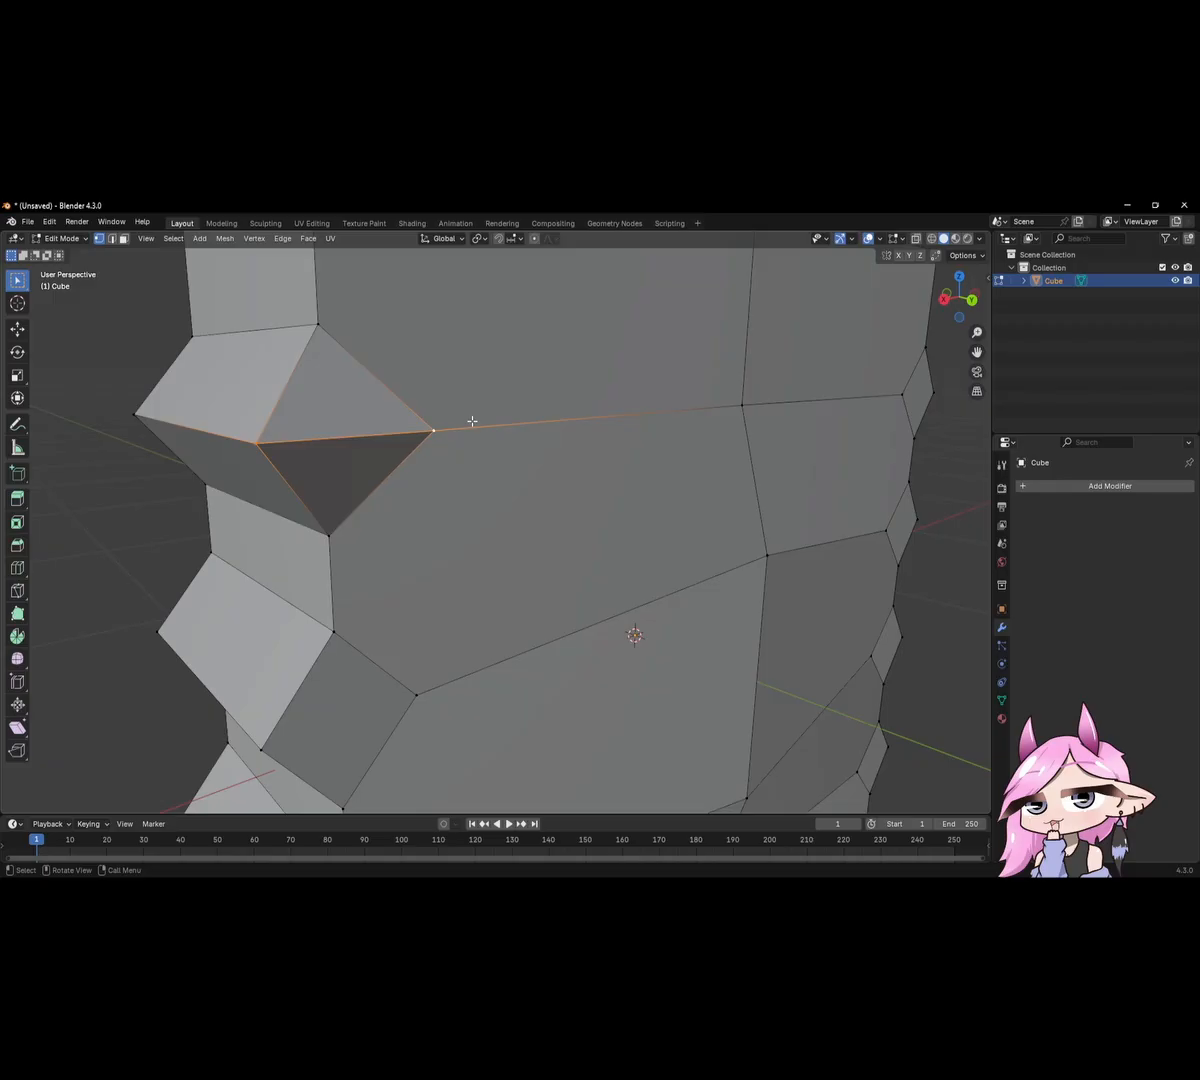
Connect the diamond's inner vertex to the top centre vertex of the body with a diagonal edge.
middle_click_drag(474, 494, 463, 535)
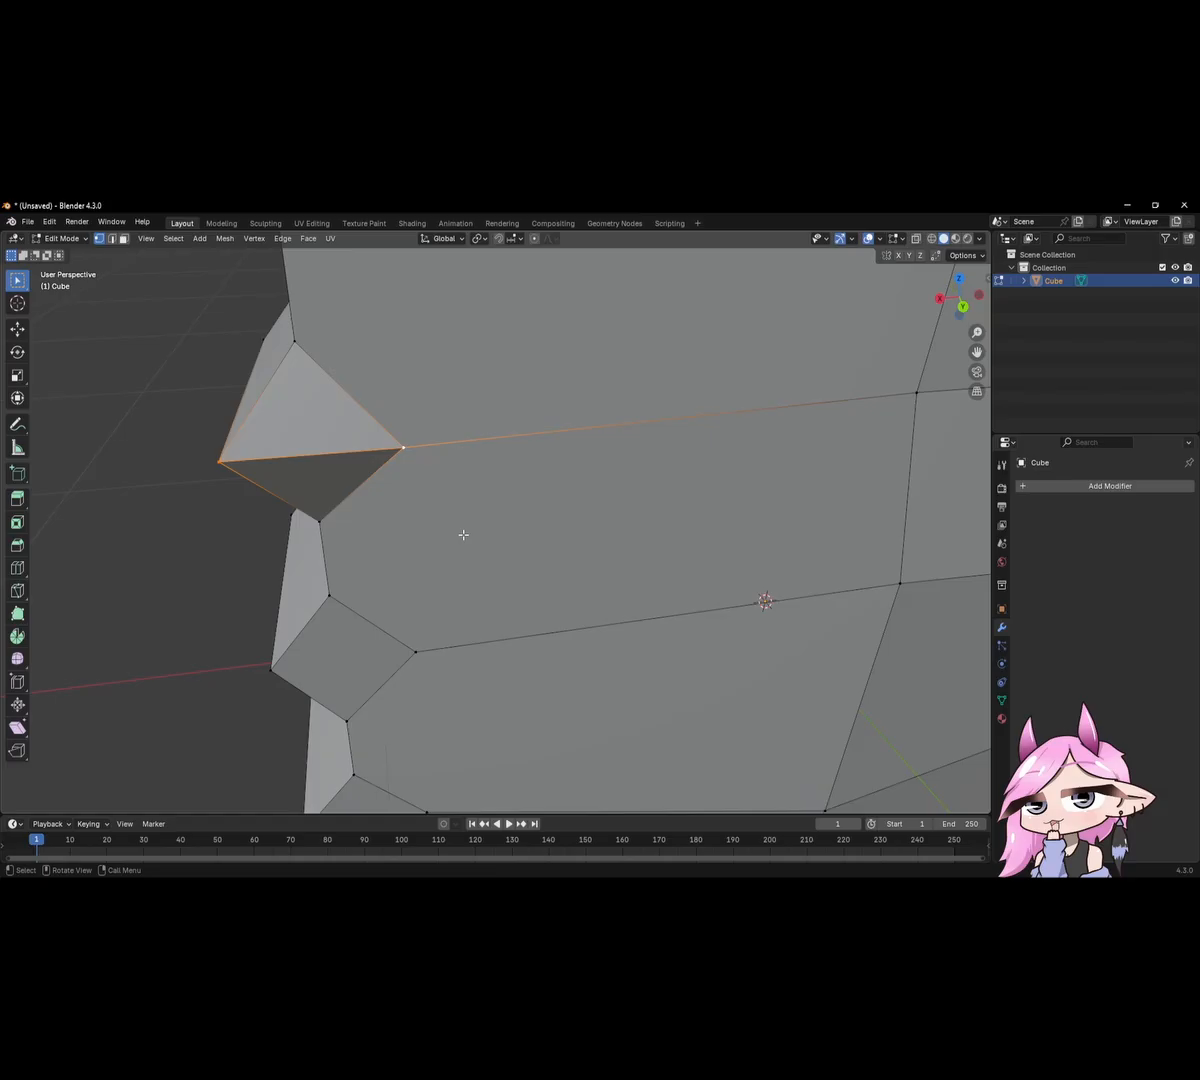
middle_click_drag(436, 541, 445, 469)
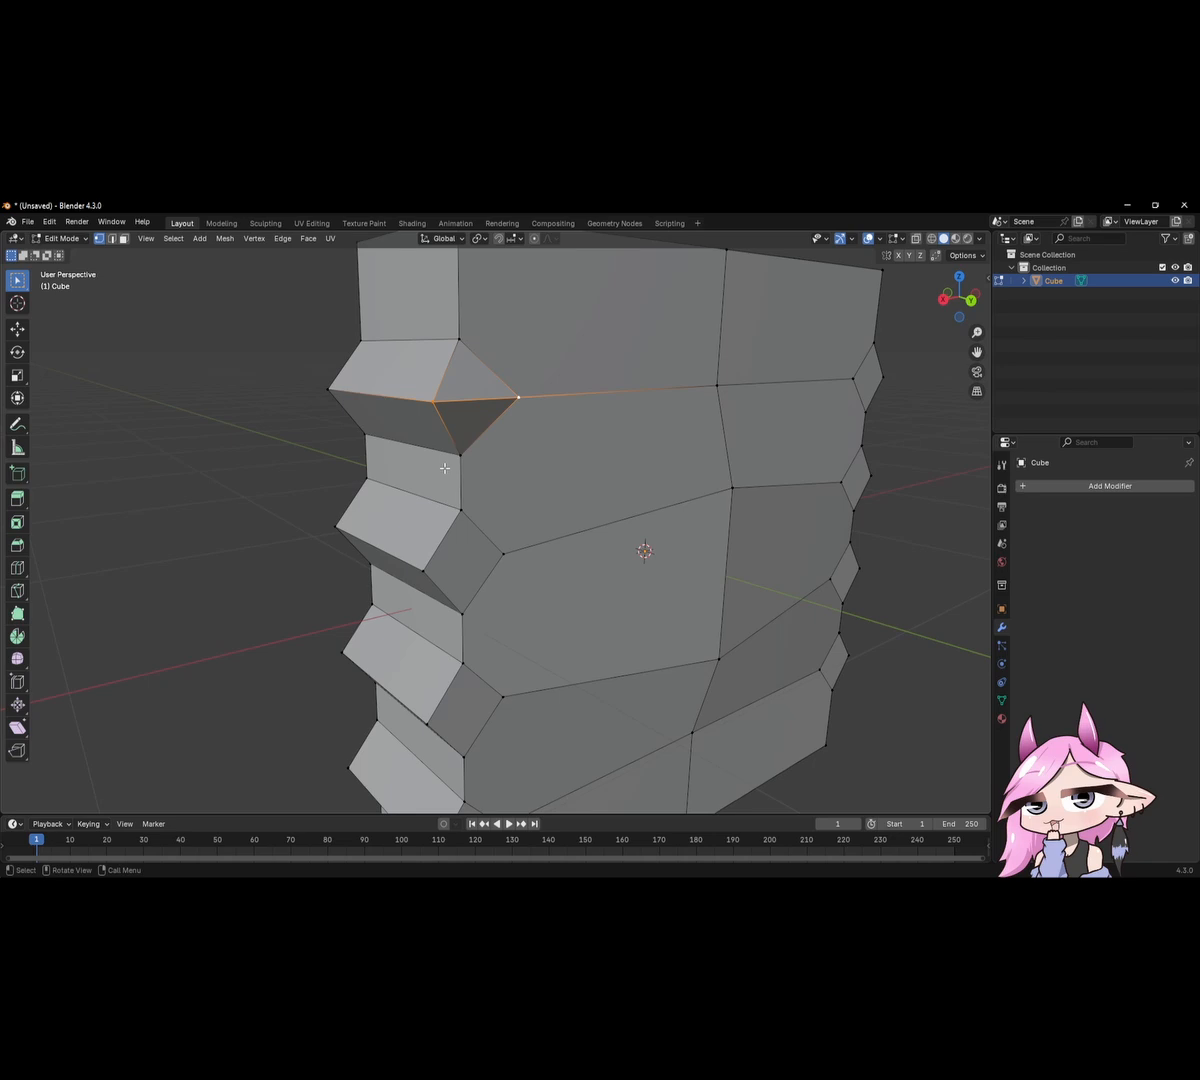
middle_click_drag(445, 474, 438, 533, "shift")
middle_click_drag(632, 533, 475, 482)
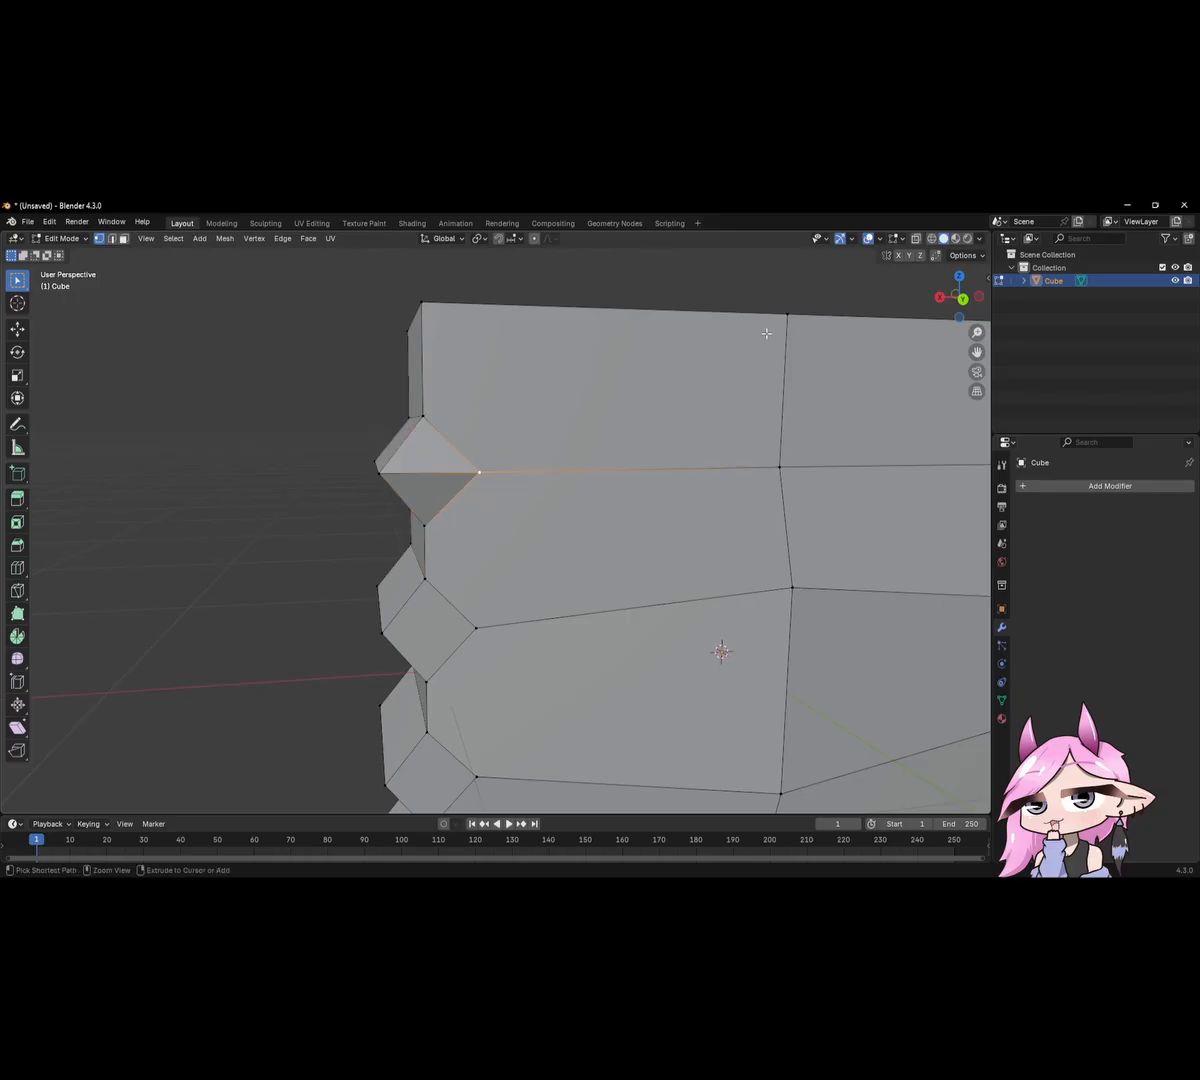
left_click(790, 311, "ctrl")
middle_click_drag(790, 311, 754, 347, "shift")
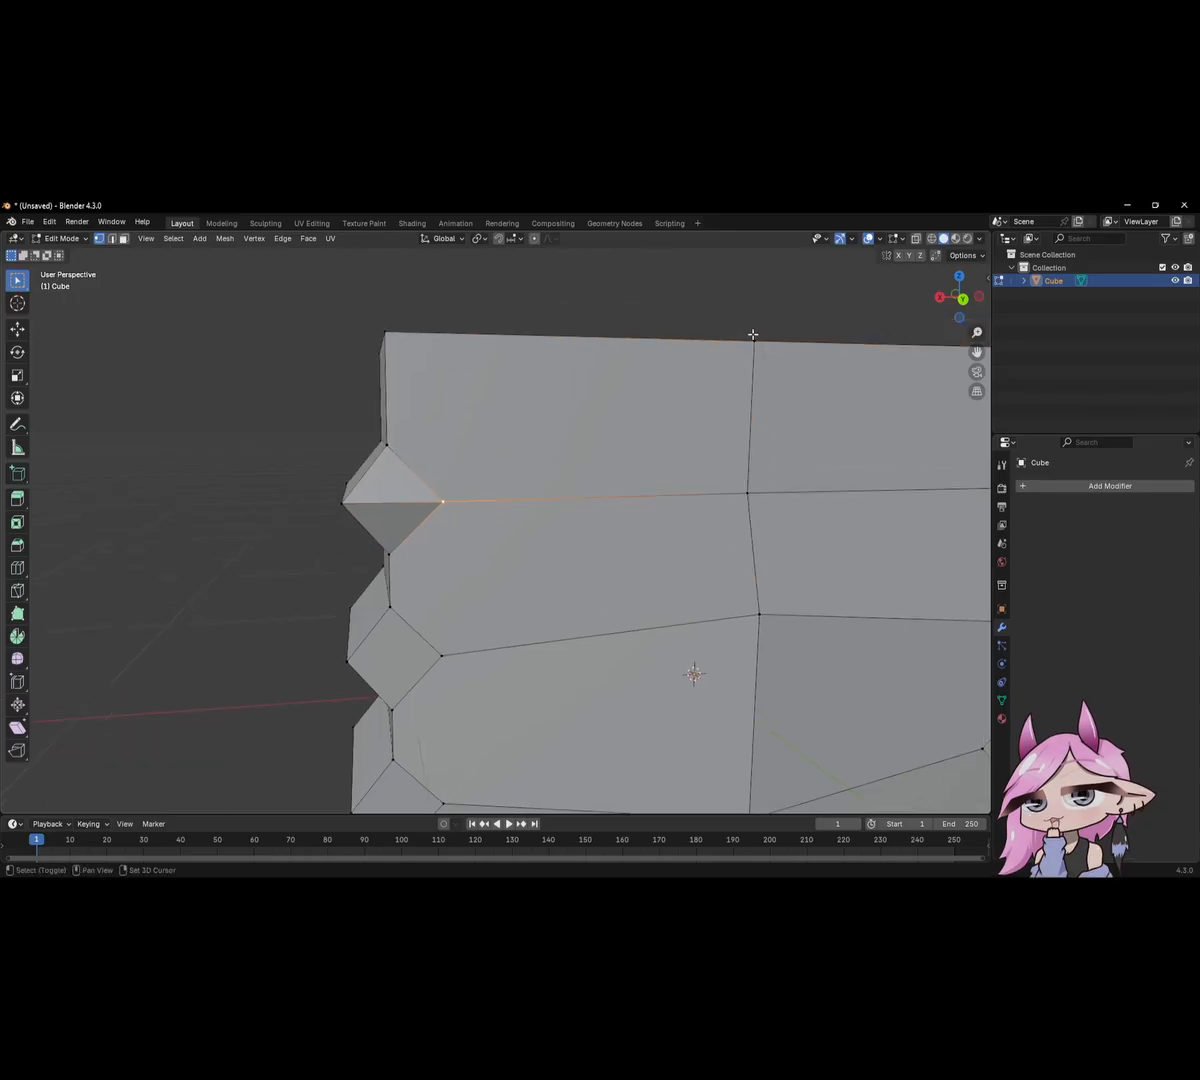
left_click(754, 347, "shift")
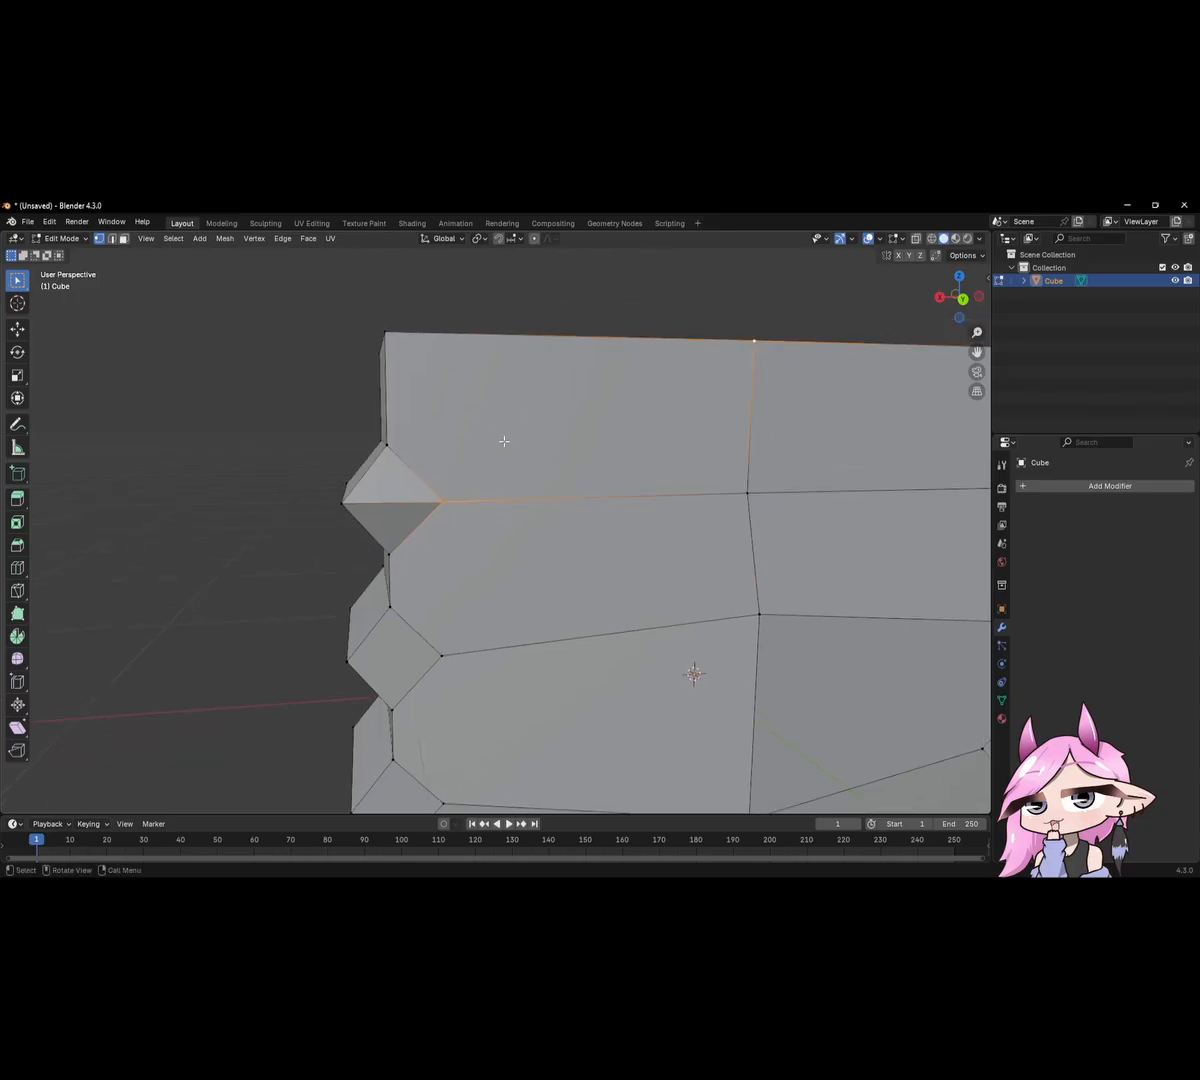
key("j")
Slide the second vertex of the centre line up onto the top centre vertex with a factor of 1.000.
middle_click_drag(775, 496, 605, 458, "shift")
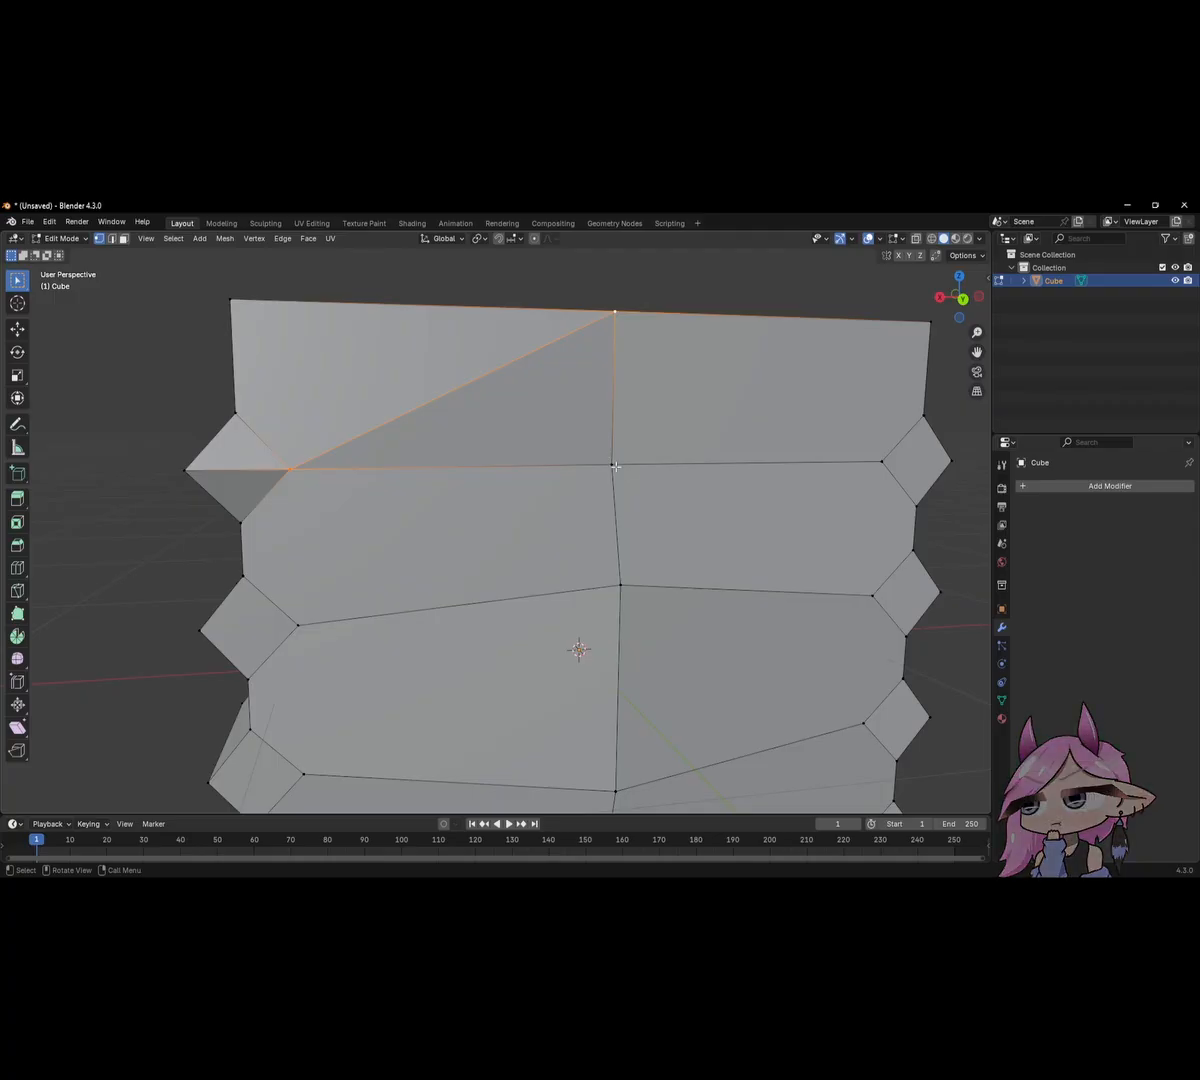
left_click(615, 466)
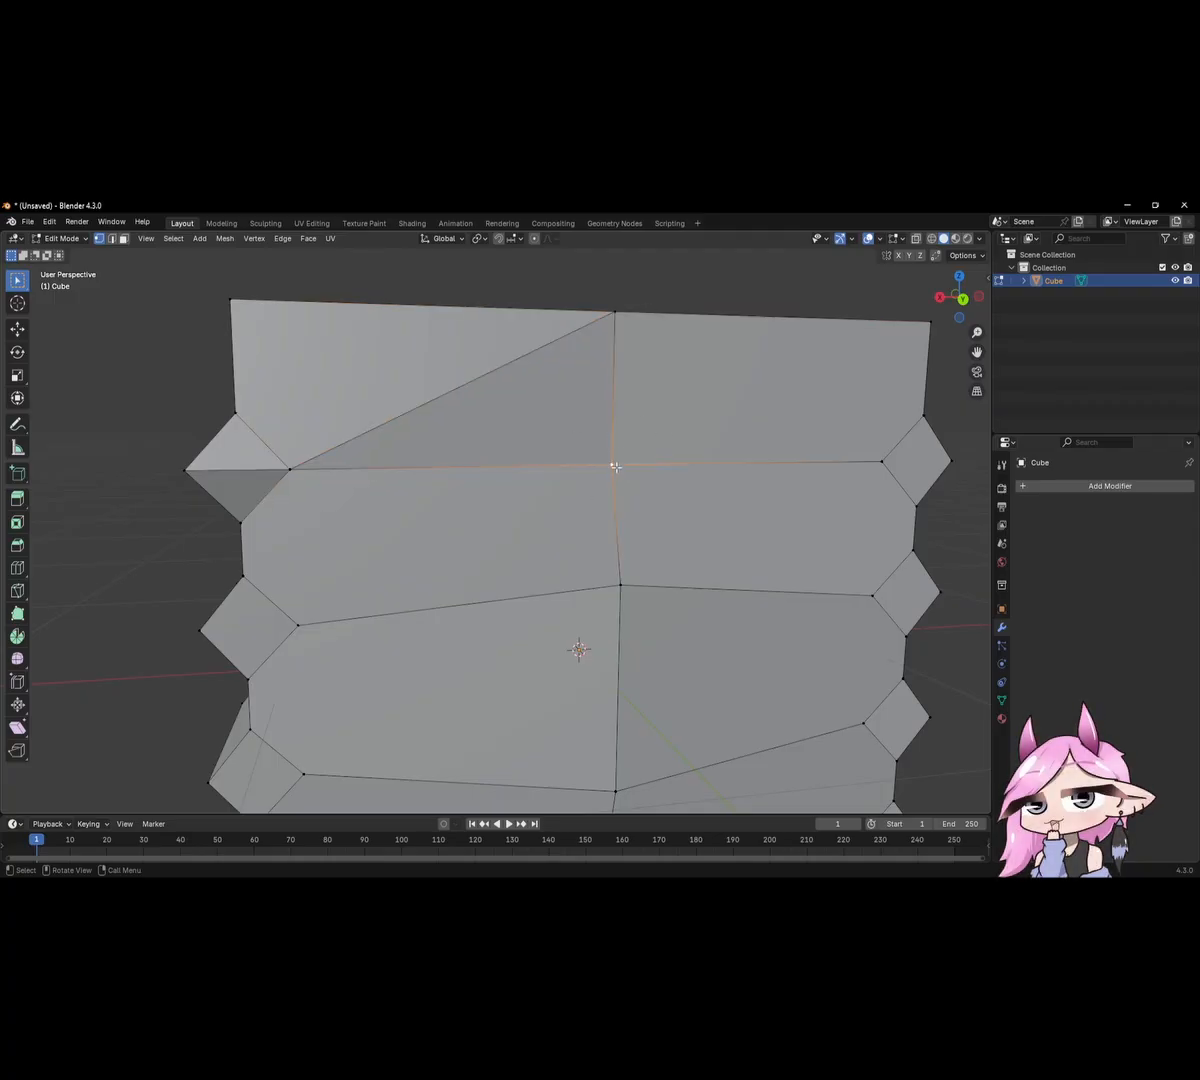
key("g")
key("g")
left_click(626, 256)
middle_click_drag(758, 421, 655, 375, "shift")
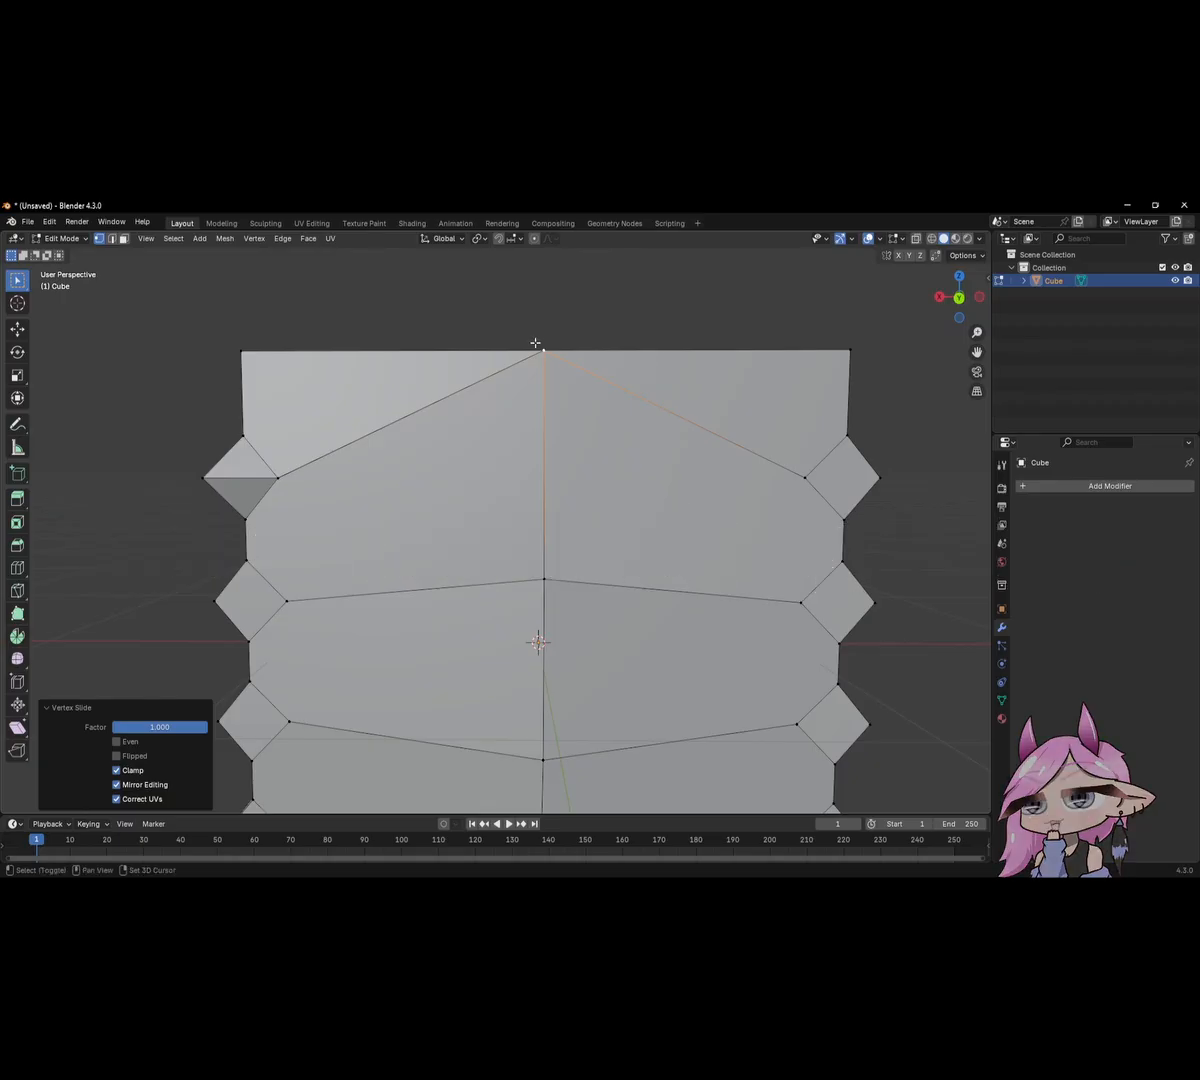
Select the overlapping vertices at the top centre and merge them at center.
key("shift+z")
key("shift+z")
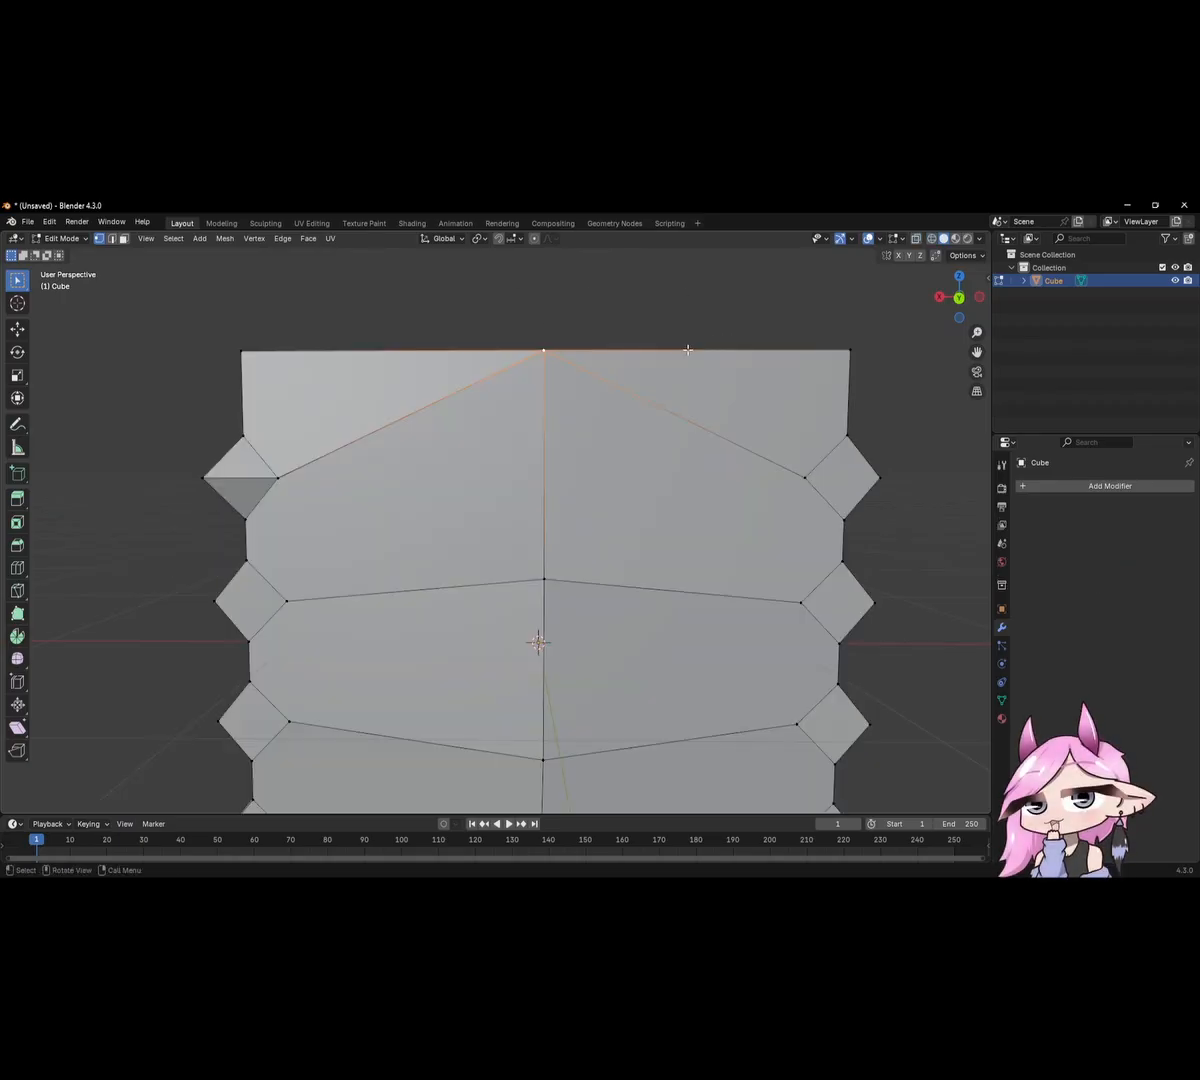
key("m")
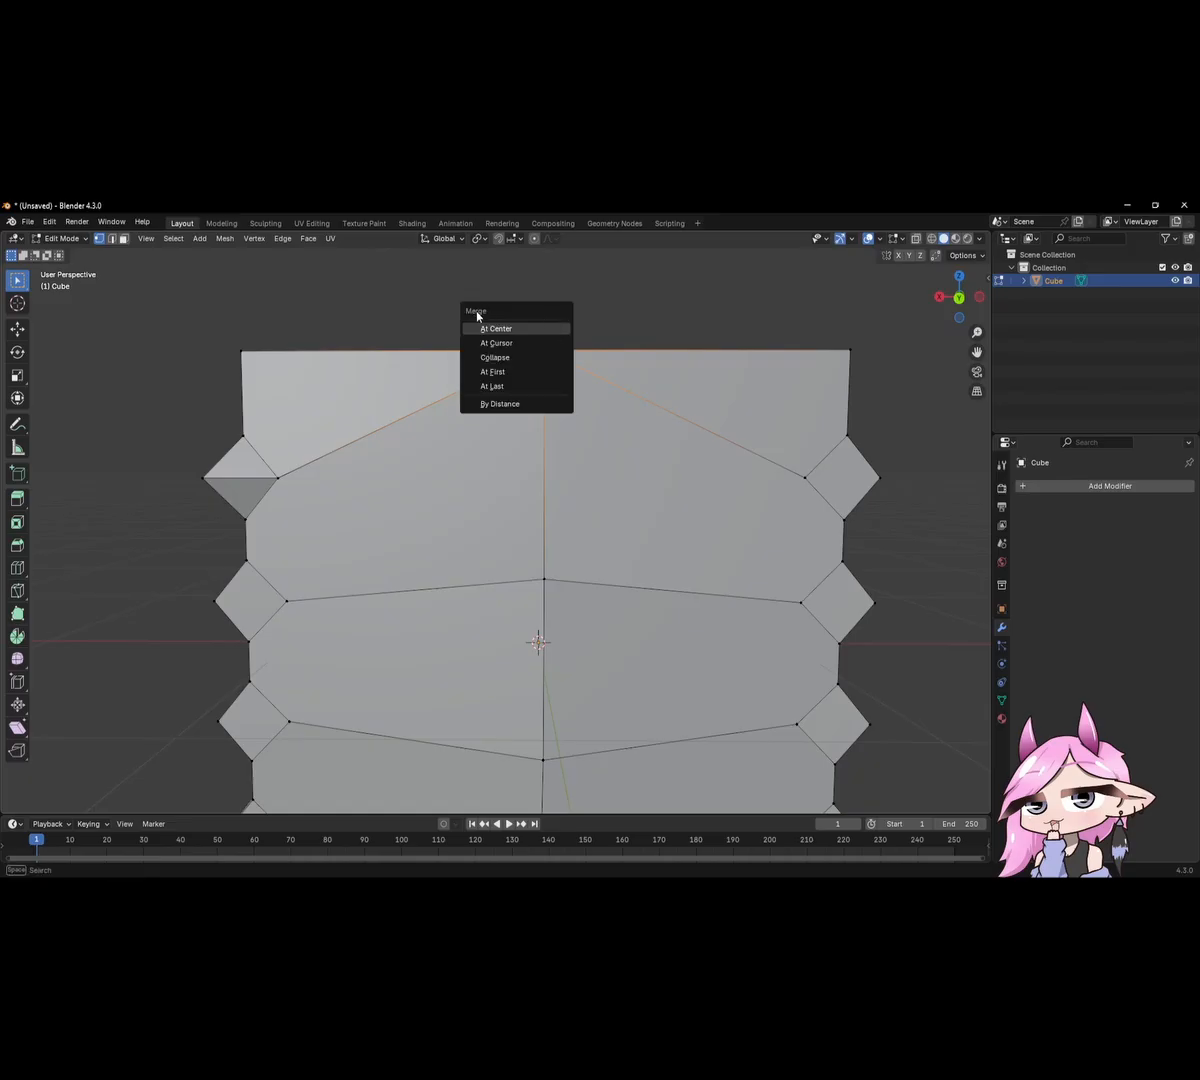
left_click(510, 330)
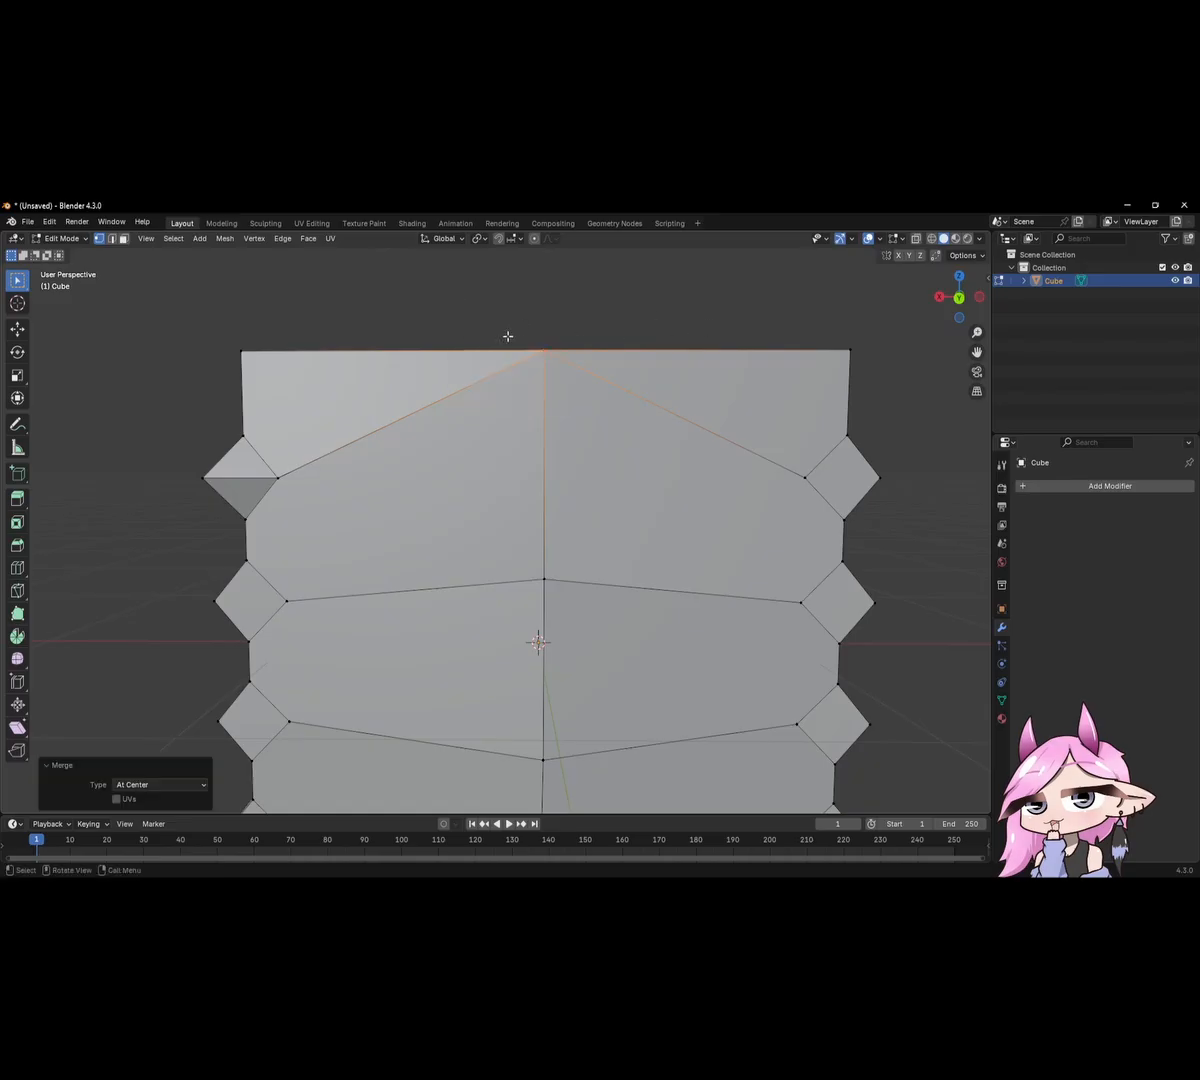
middle_click_drag(607, 359, 348, 391)
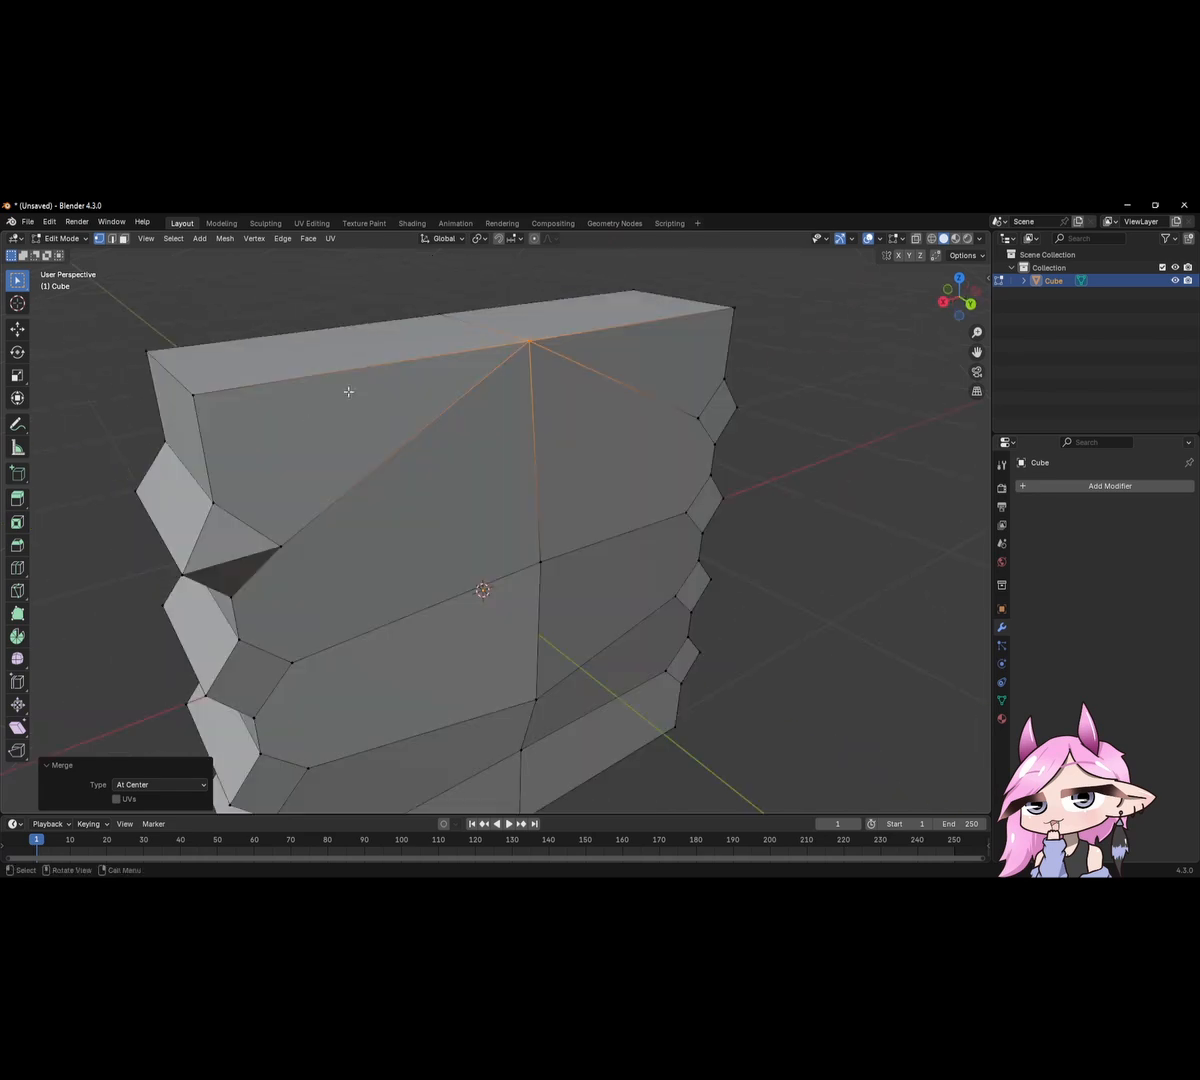
left_click(147, 352)
key("m")
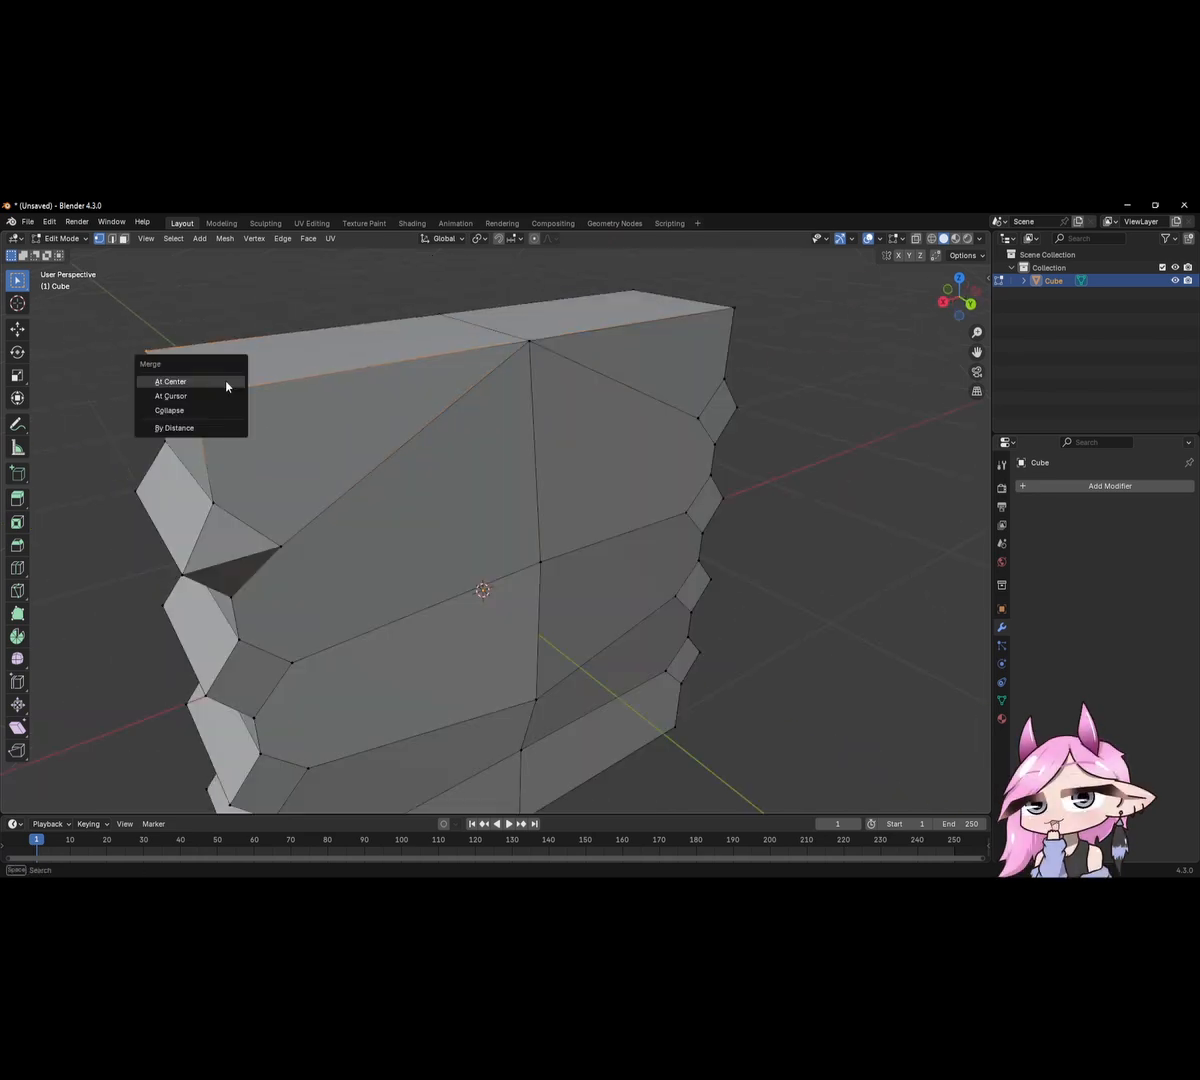
key("Escape")
key("m")
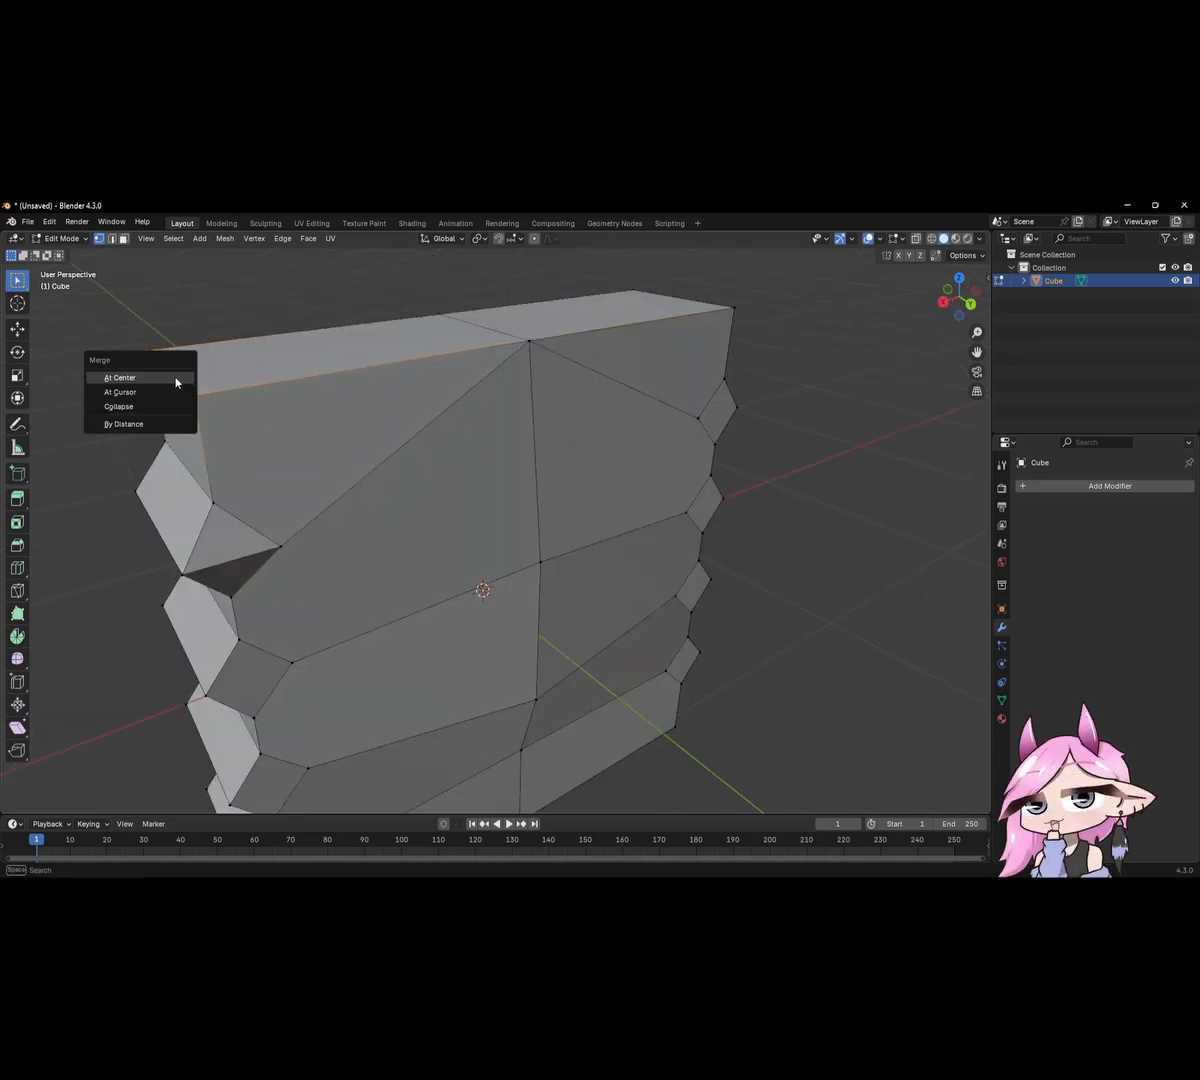
left_click(150, 407)
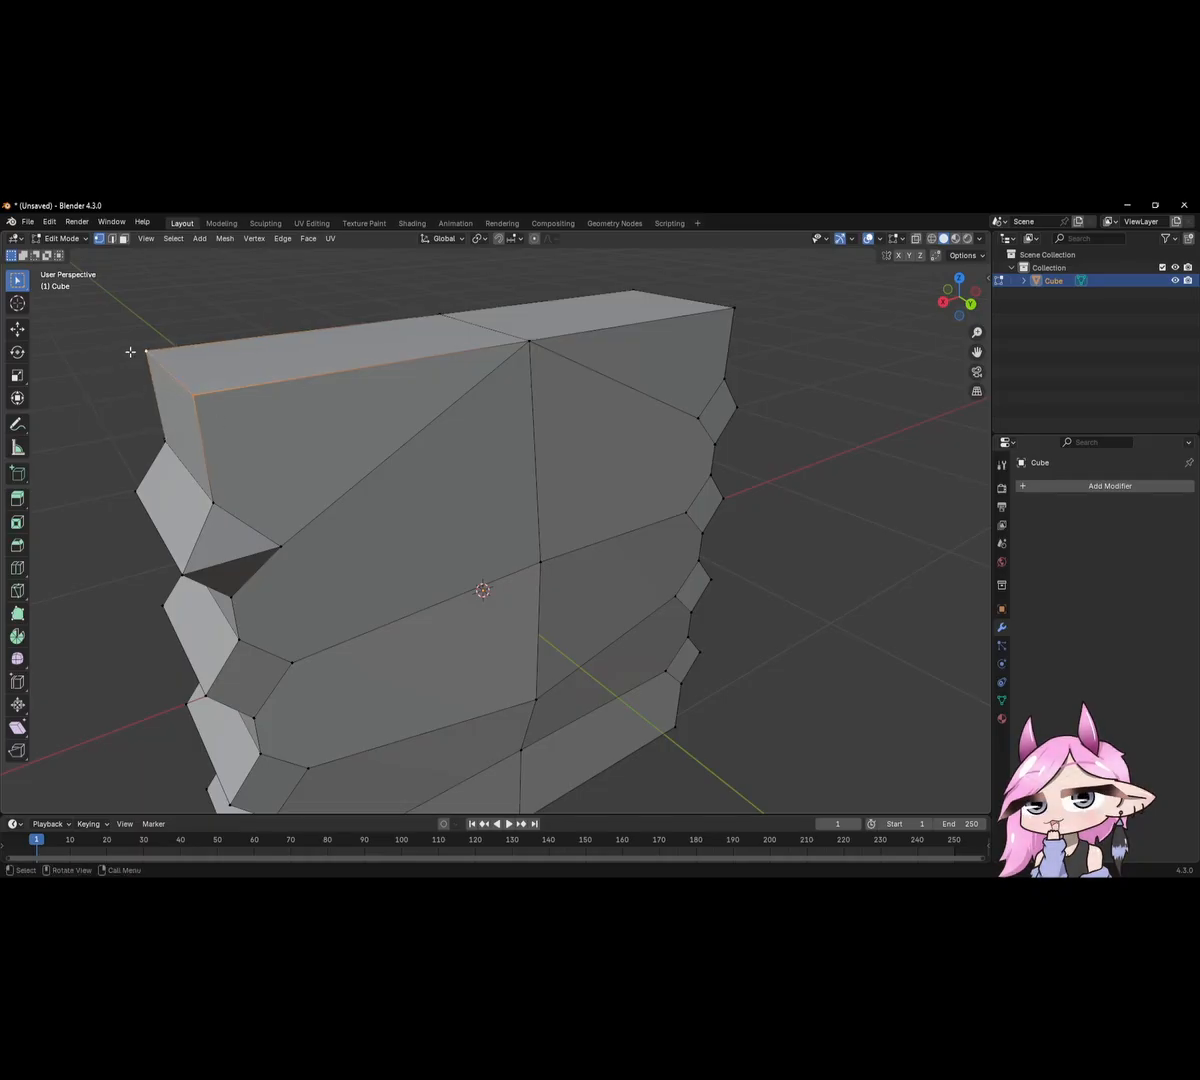
key("v")
key("Escape")
Merge the near top corner vertex at the +X end into the far corner vertex using At Last.
left_click(141, 343)
key("m")
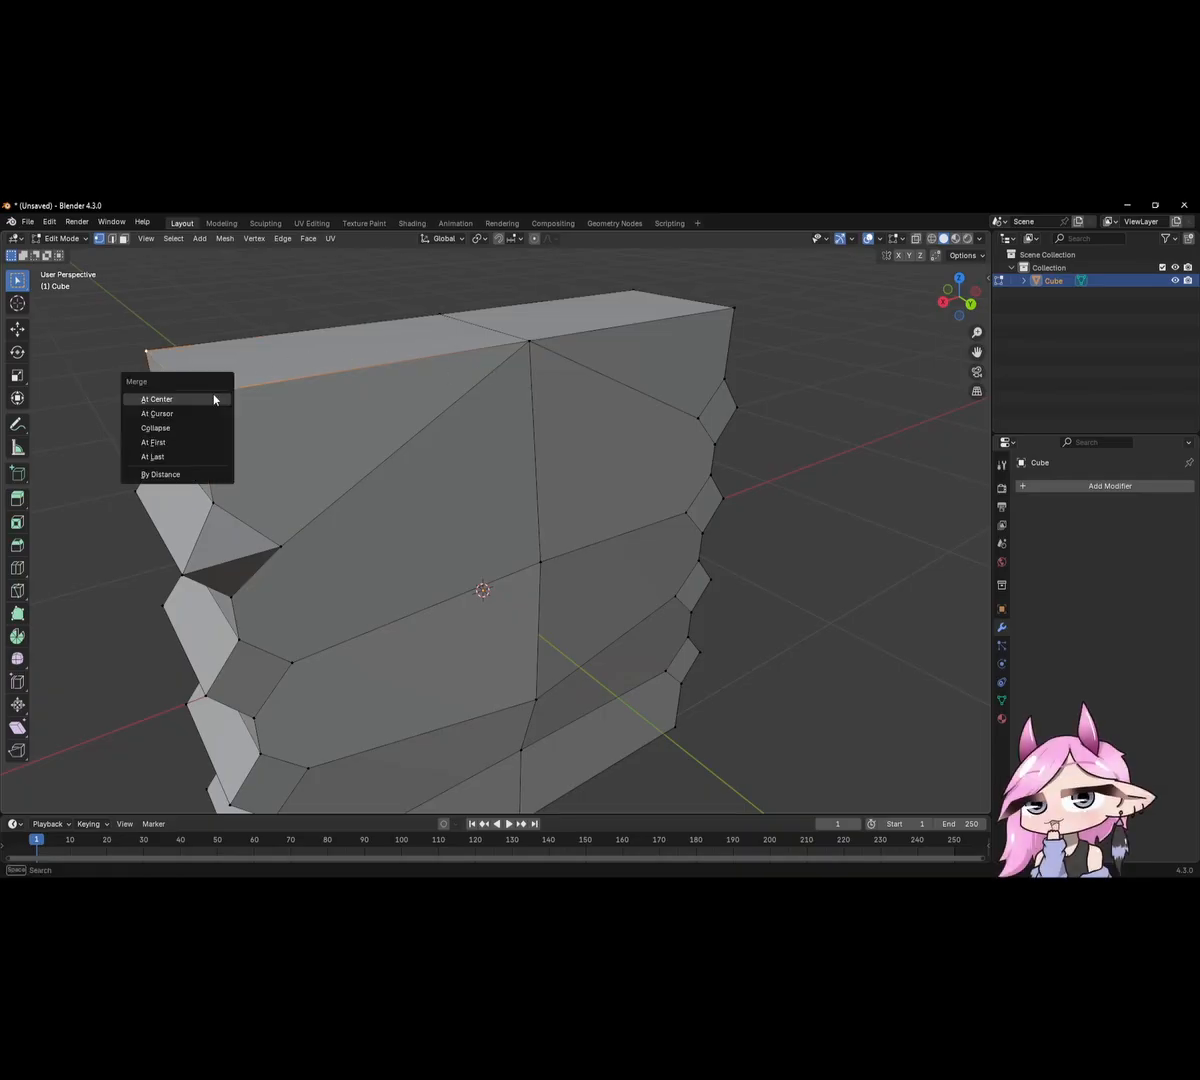
left_click(170, 457)
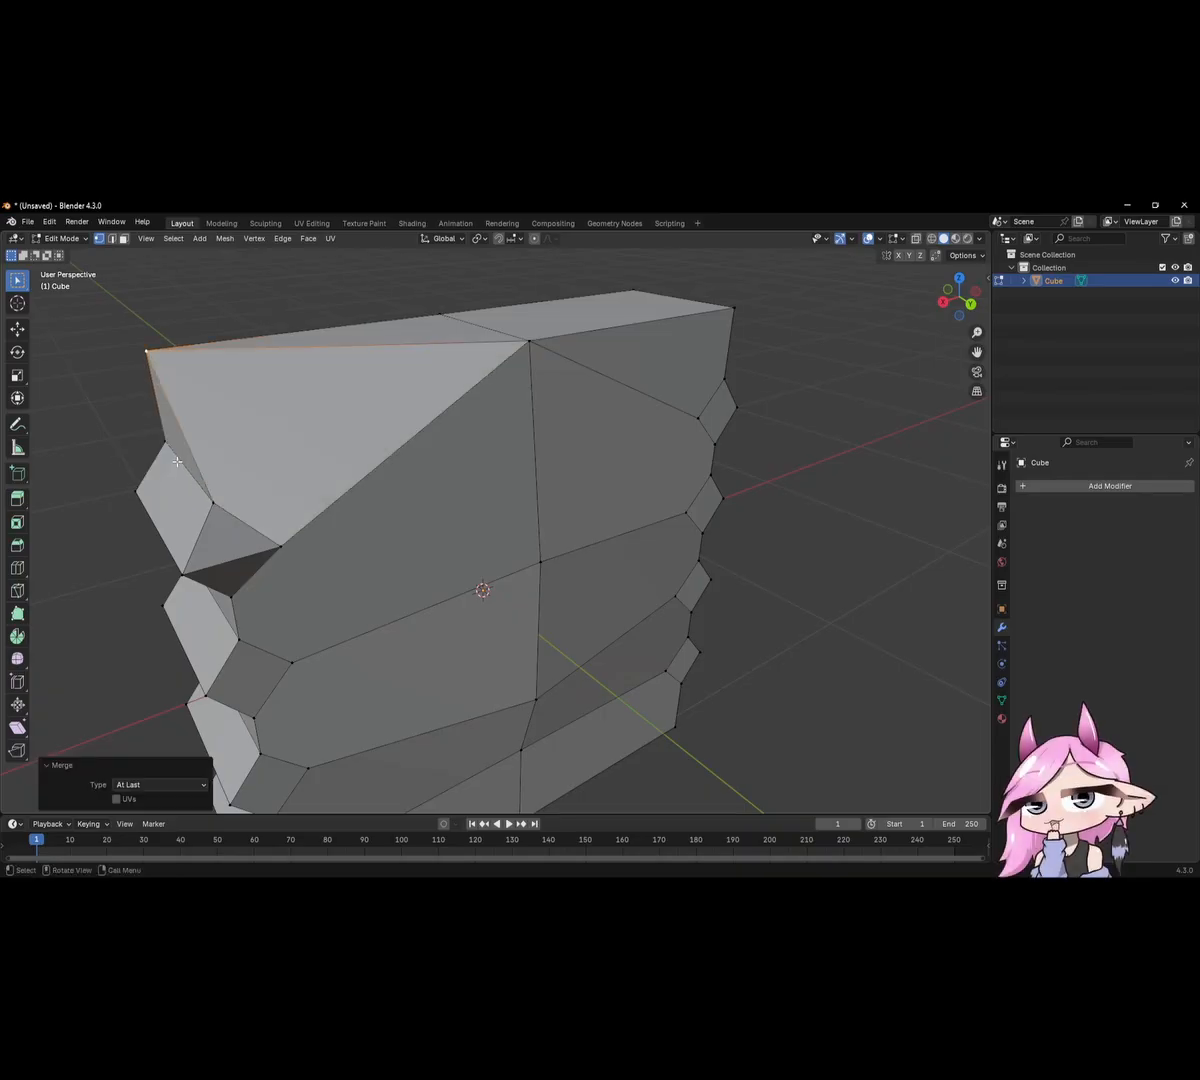
Merge the two end vertices of the topmost outer ridge at the +X end using At Center.
left_click(208, 508)
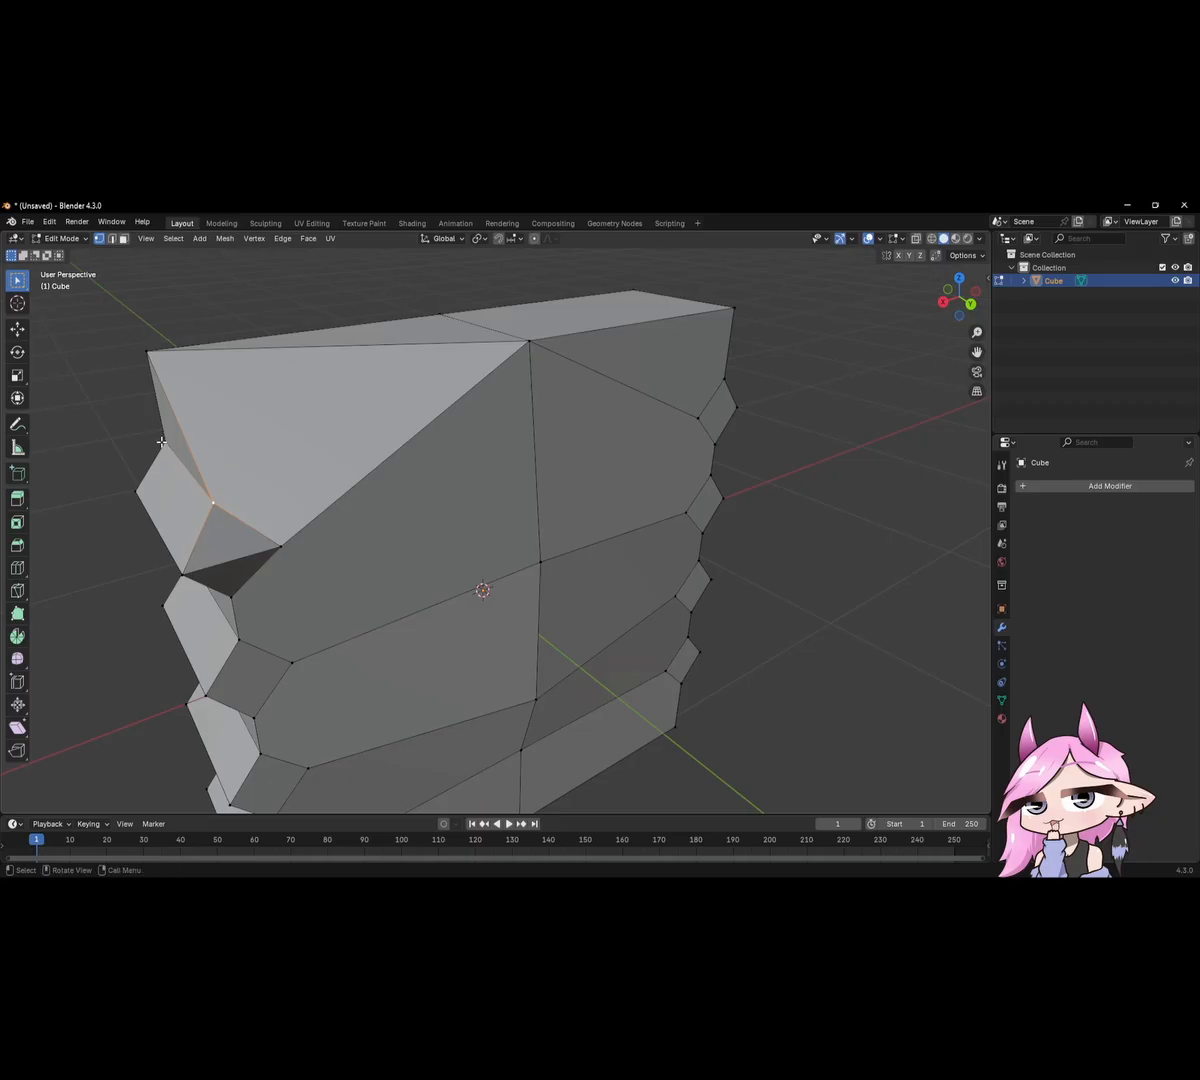
key("m")
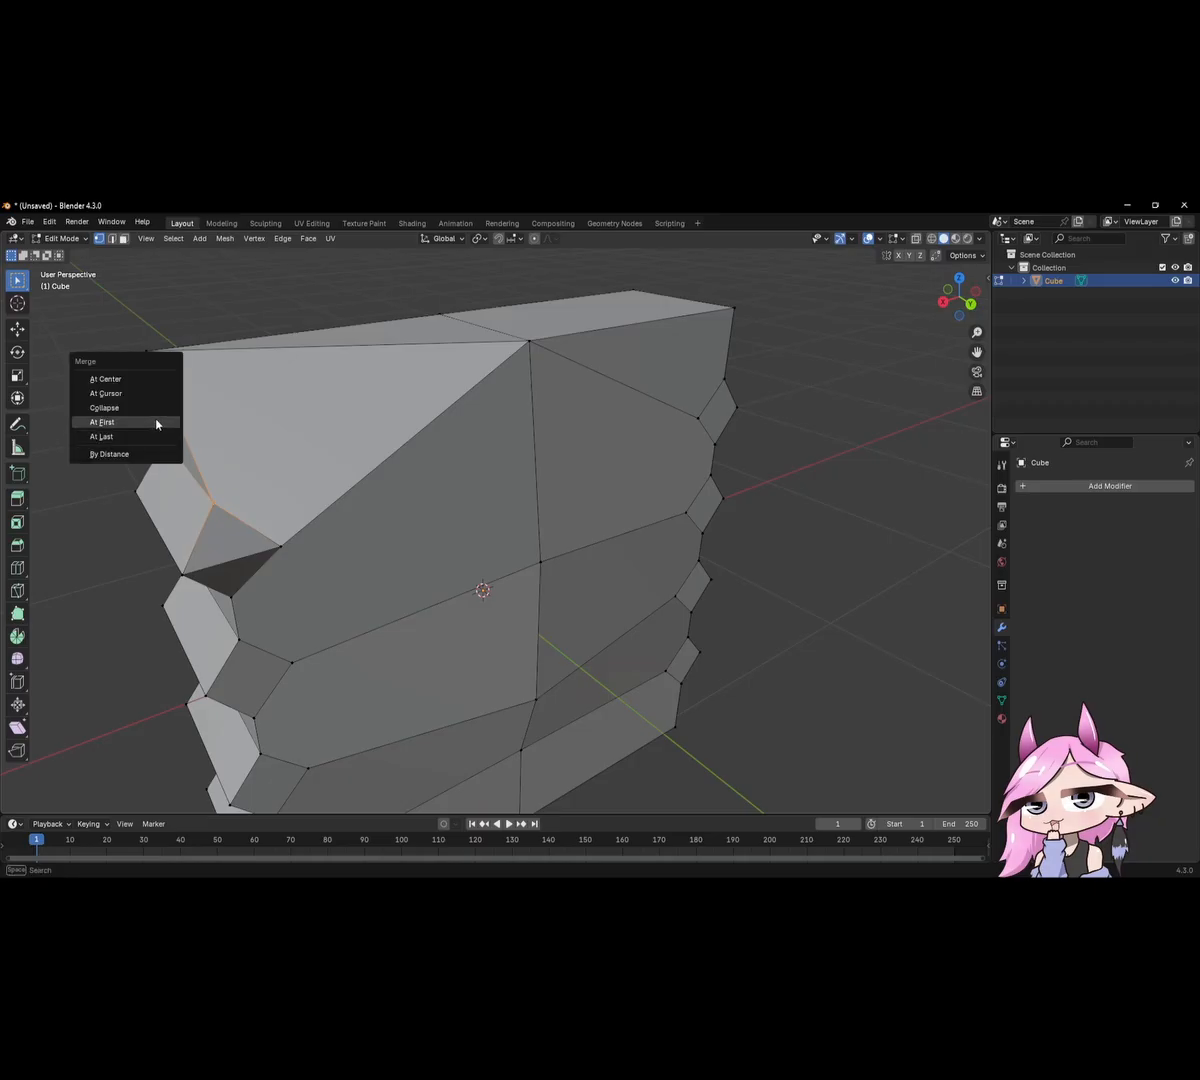
left_click(156, 422)
middle_click_drag(213, 429, 460, 490)
left_click(153, 543, "shift")
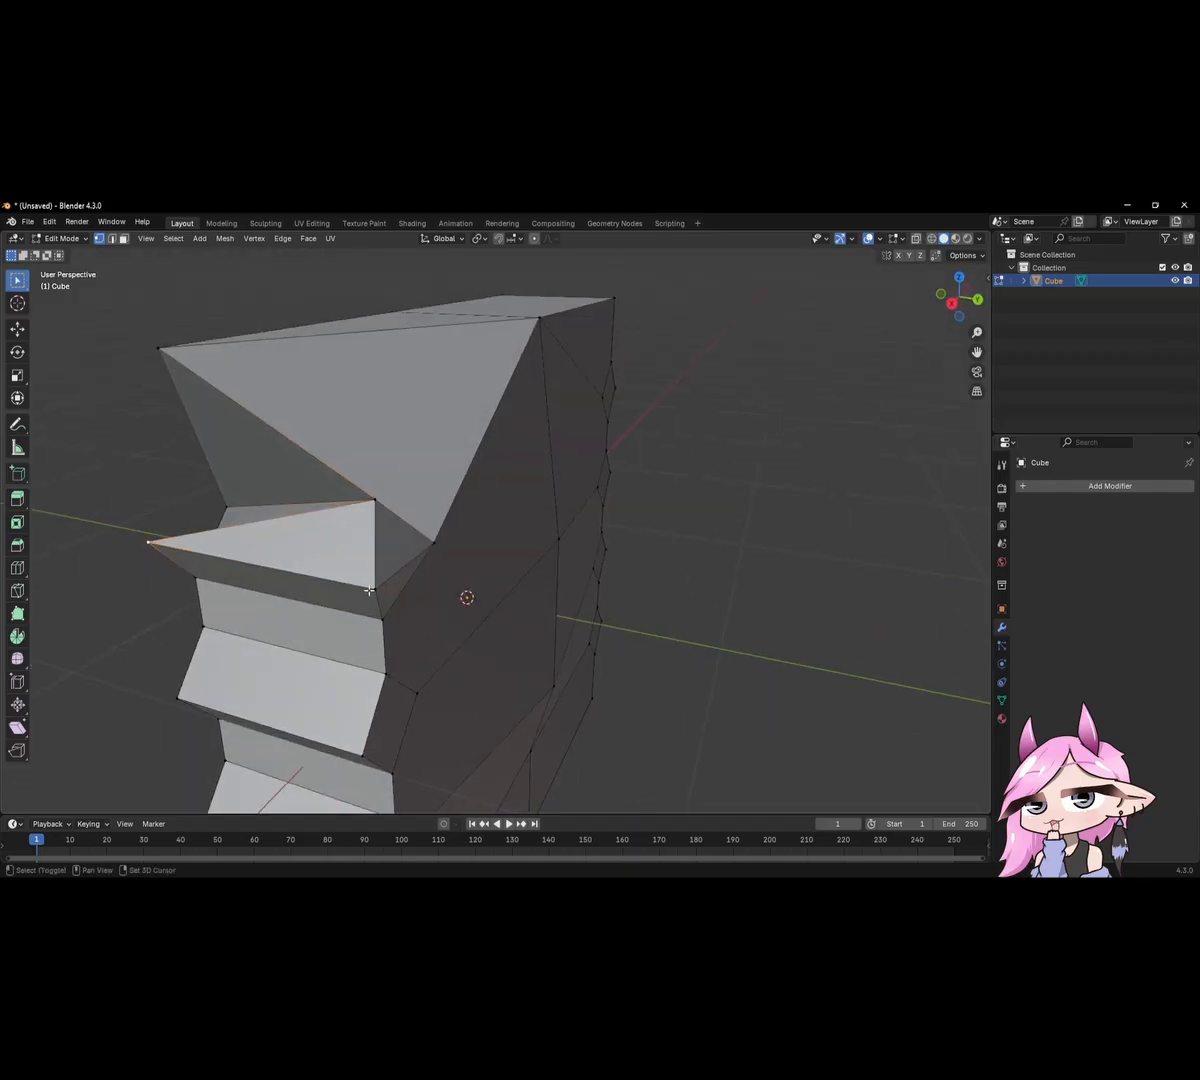
left_click(369, 590, "shift")
key("m")
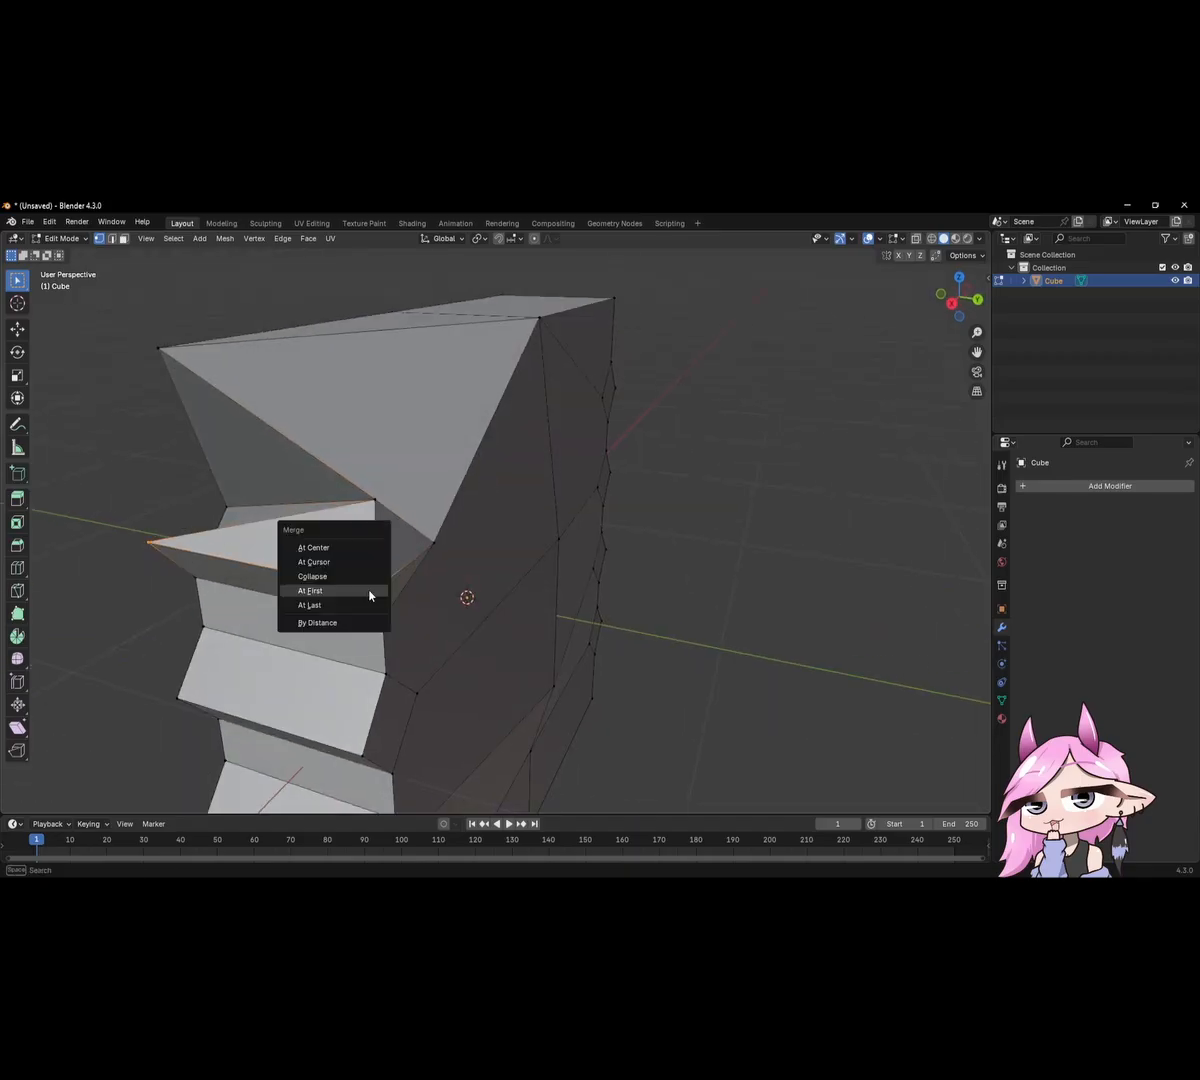
left_click(316, 547)
Try to merge the two bottom corner vertices of the +Y side at the 3D cursor.
middle_click_drag(425, 574, 225, 635)
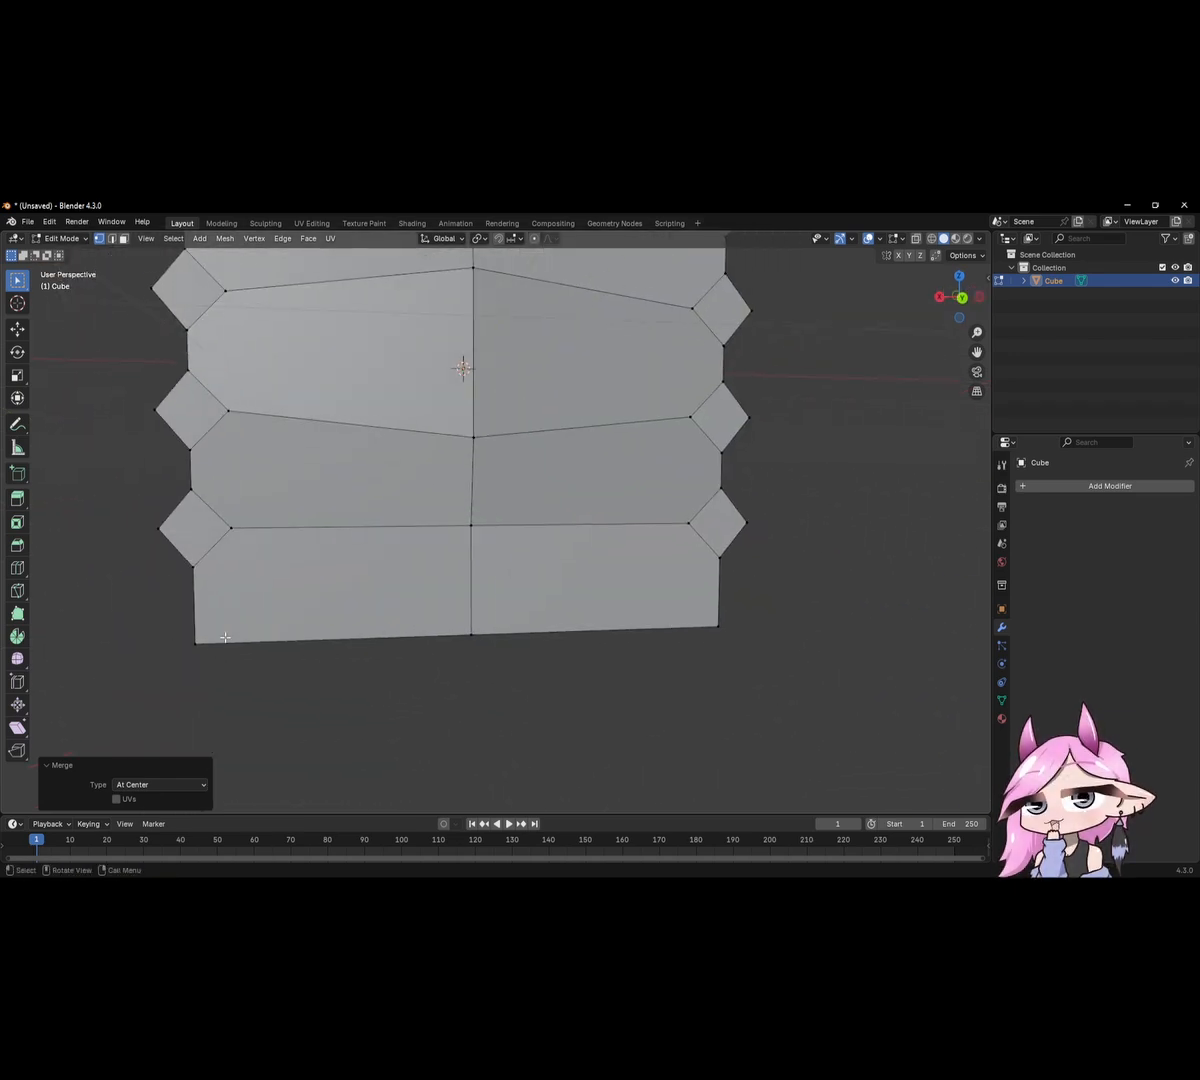
left_click(197, 643, "shift")
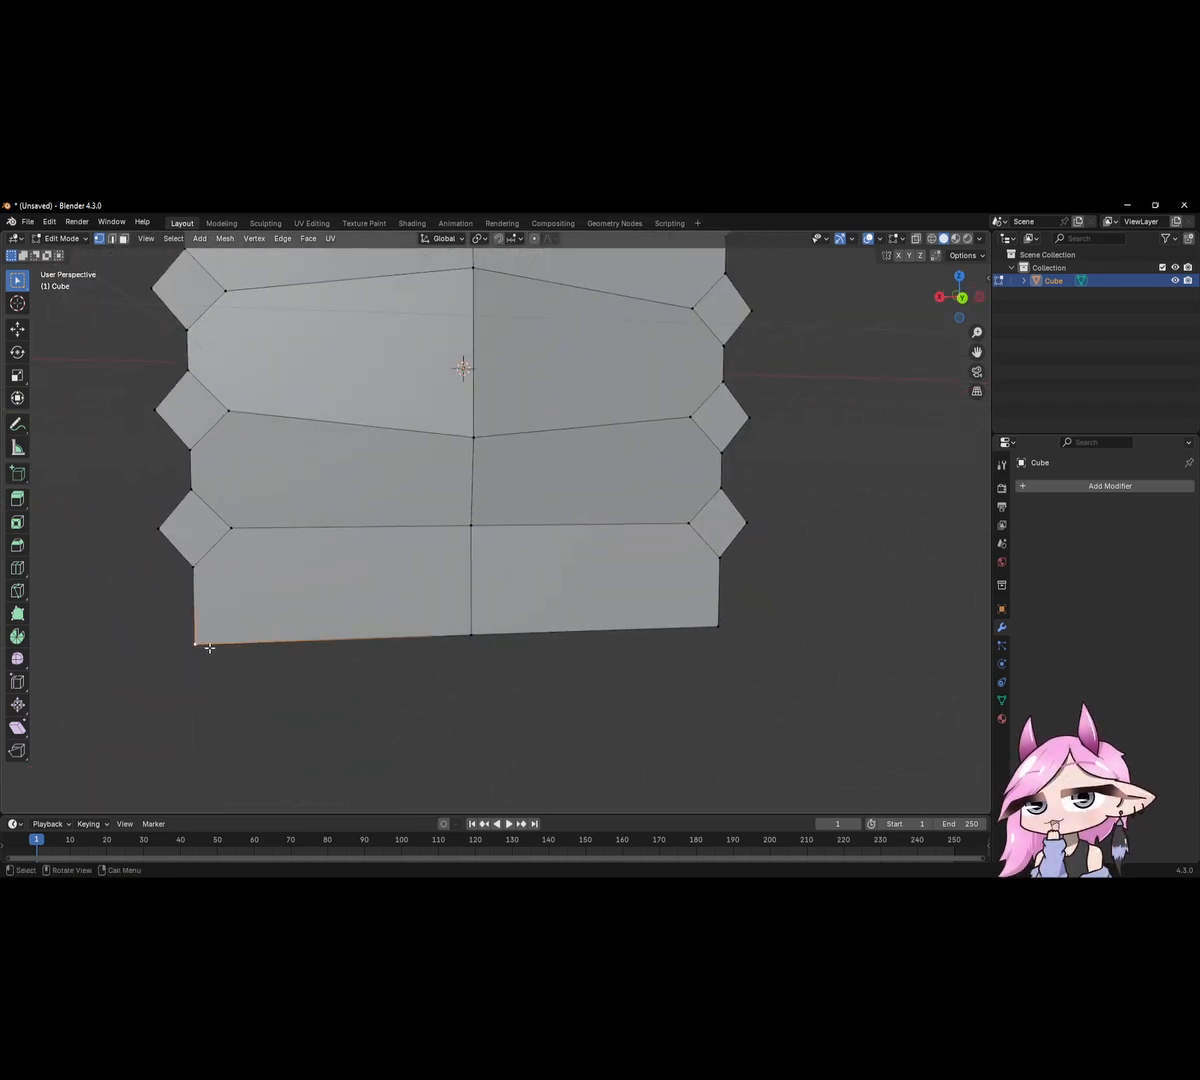
left_click(717, 627, "shift")
key("m")
left_click(686, 636)
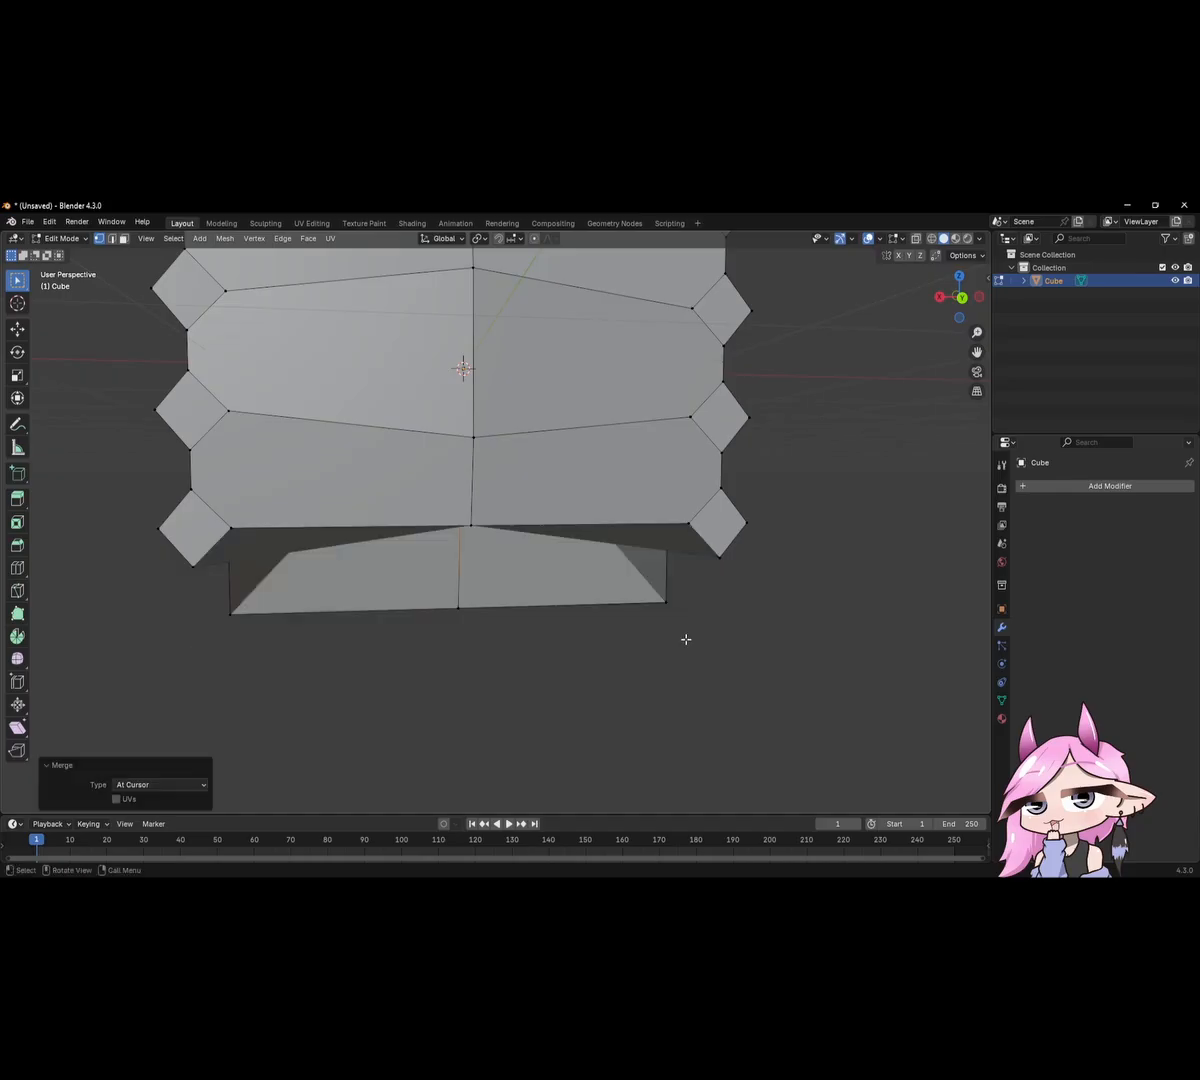
mouse_move(522, 590)
middle_mouse_down()
mouse_move(643, 501)
mouse_move(629, 493)
mouse_move(517, 576)
mouse_move(587, 540)
mouse_move(613, 592)
mouse_move(584, 603)
mouse_move(535, 570)
middle_mouse_up()
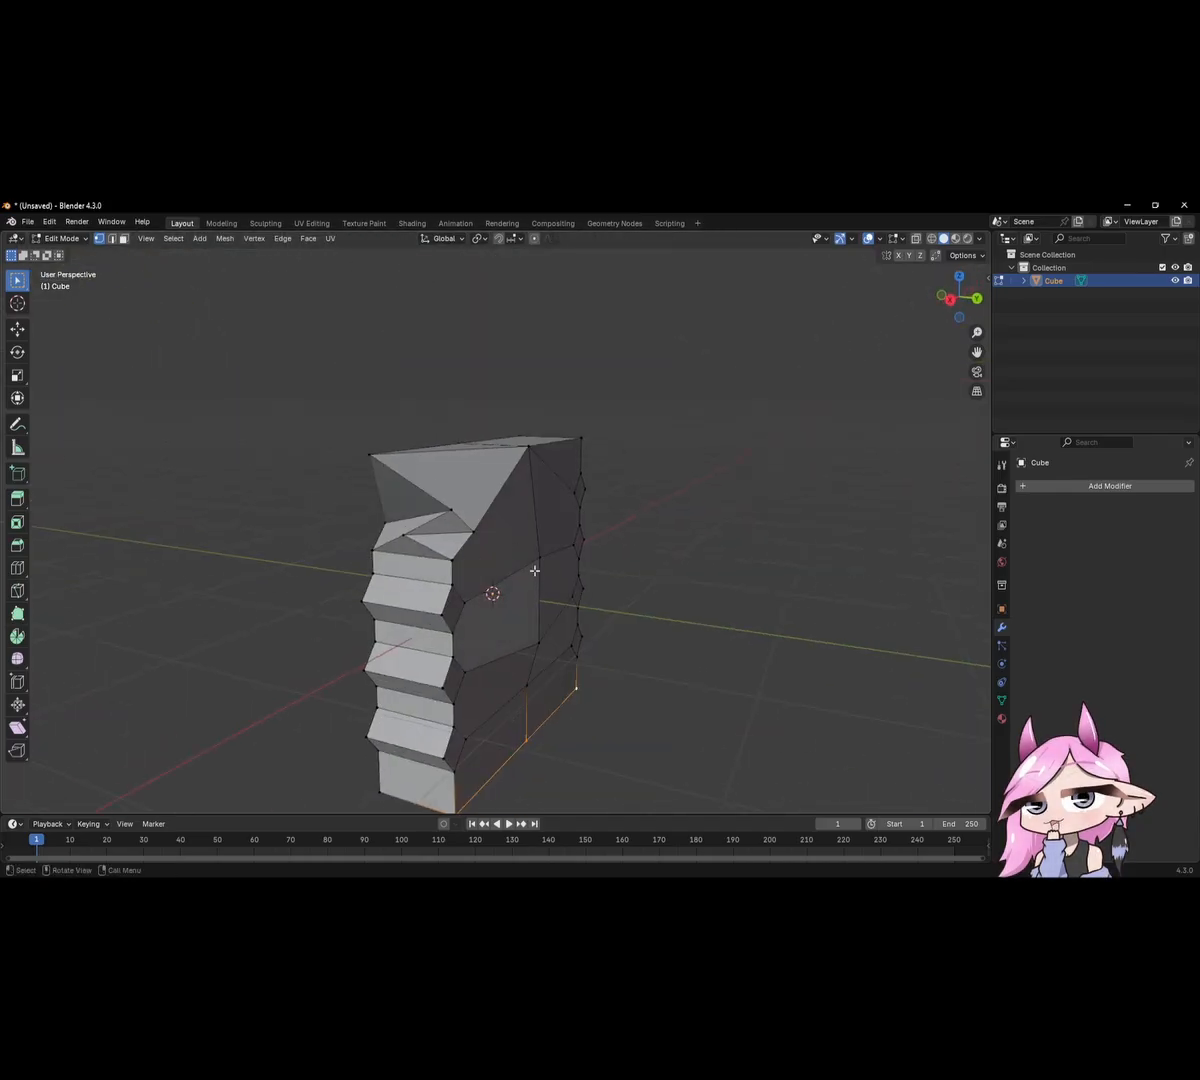
Connect the third-row inner diamond vertices on the +Y side to the second centre-line vertex with diagonal edges.
middle_click_drag(455, 483, 378, 481)
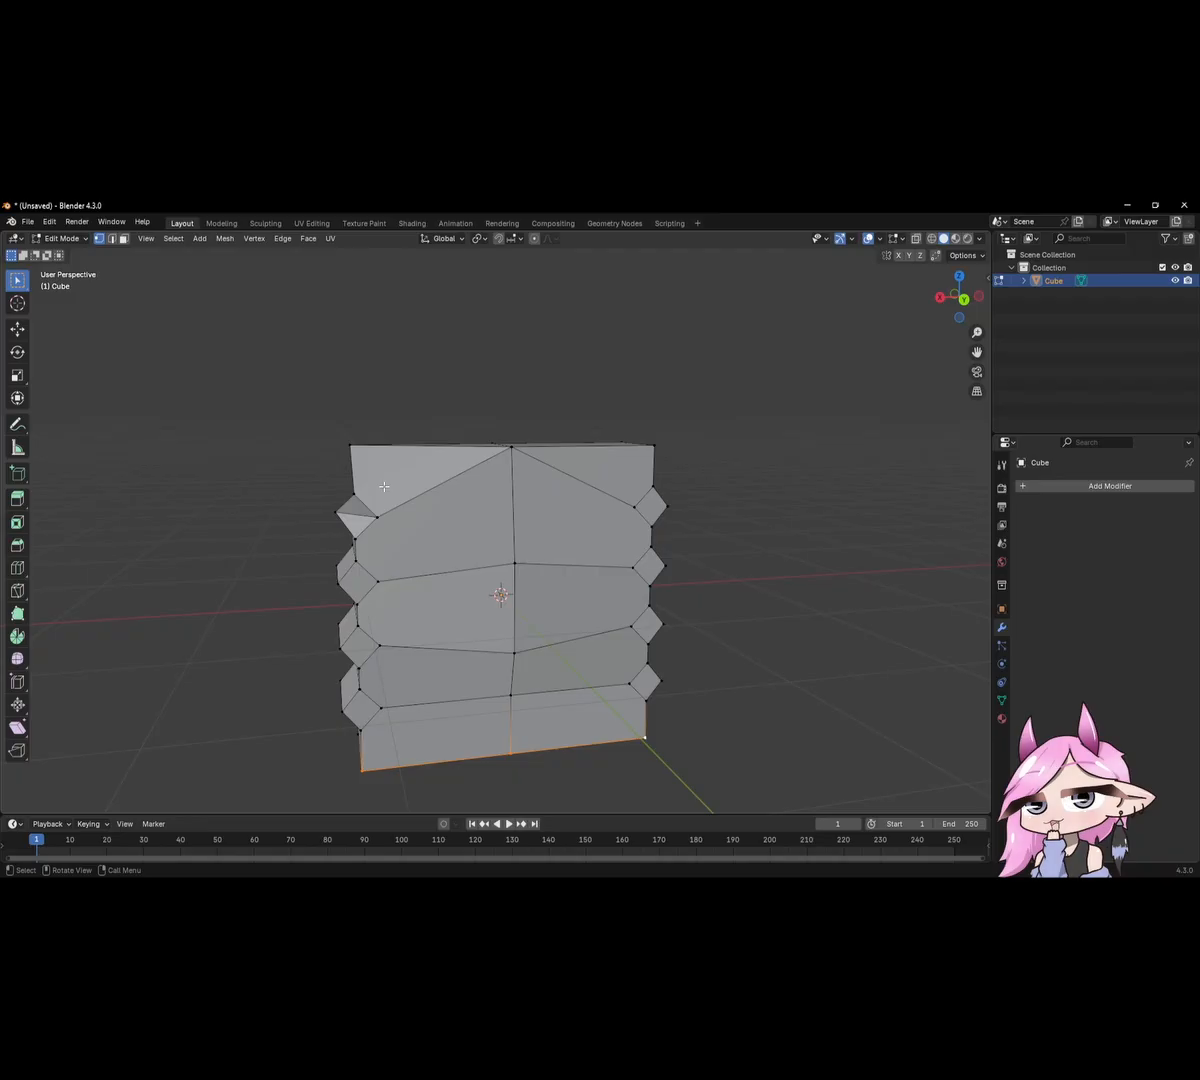
key("a")
left_click(354, 560)
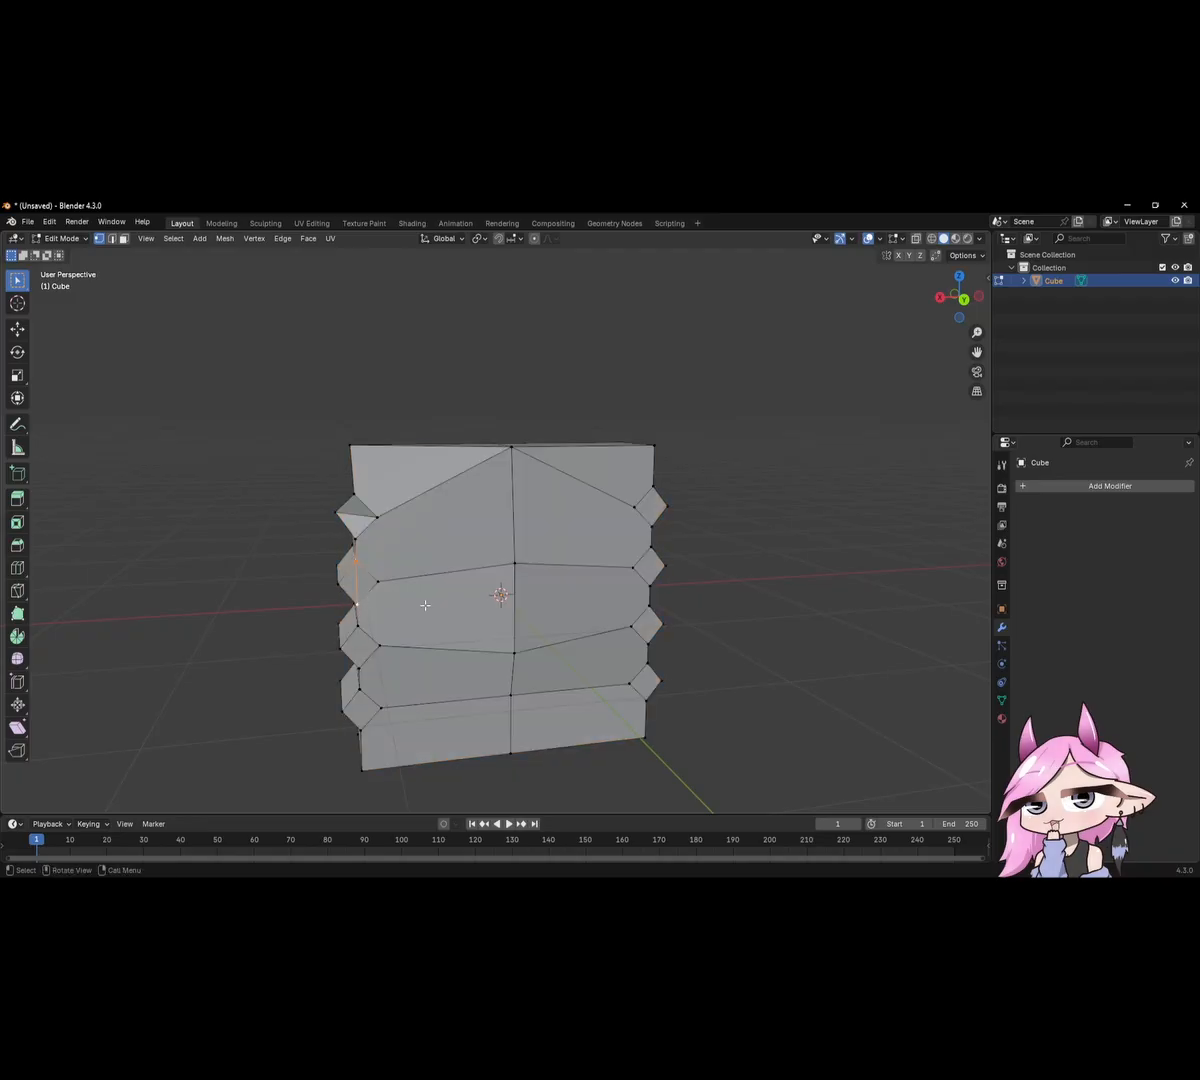
left_click(378, 645)
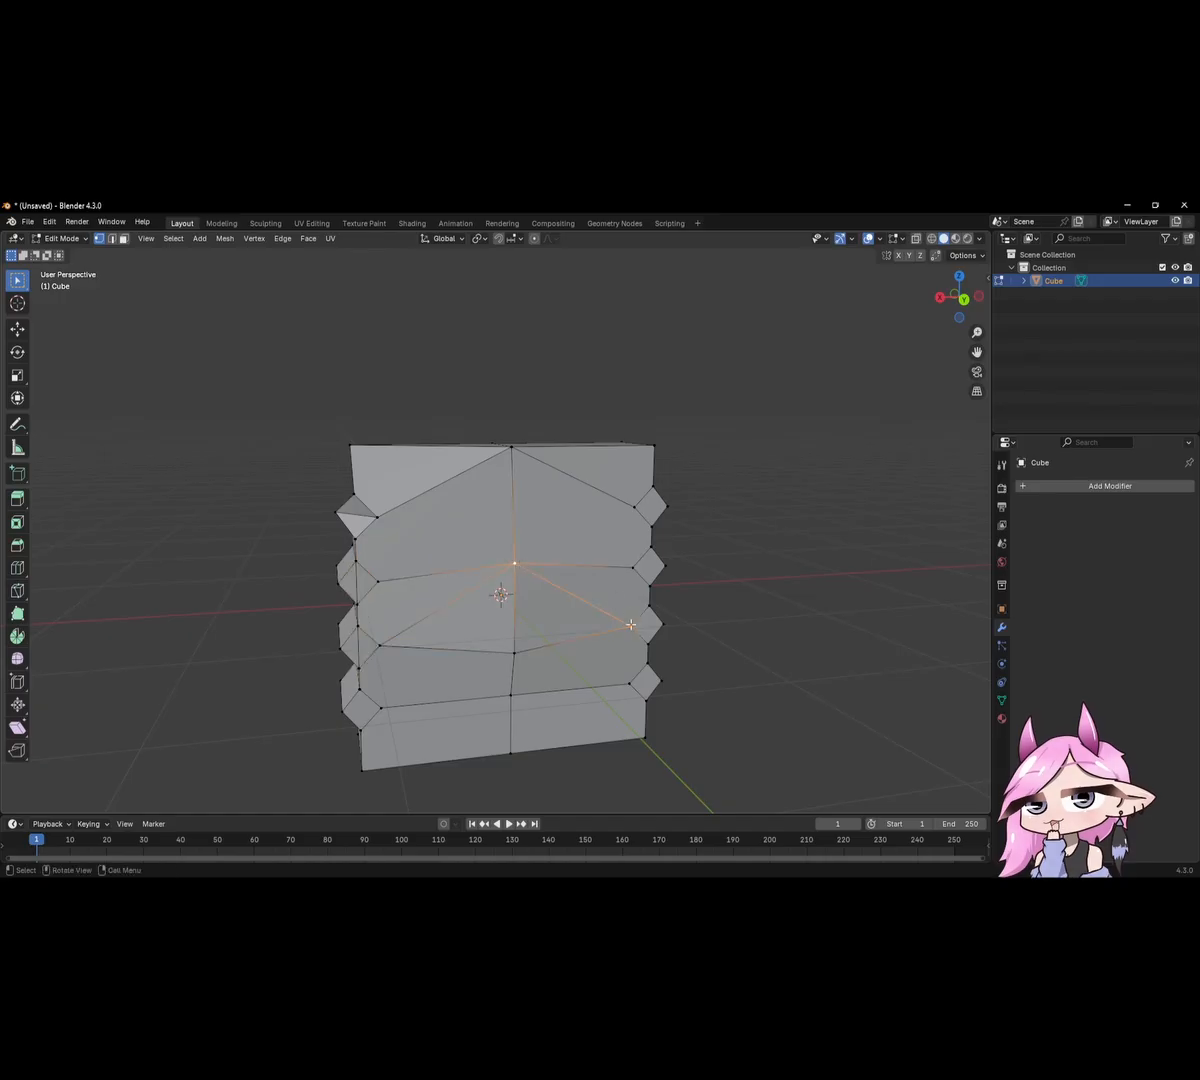
Split the upper three diamonds at the -X end by connecting their inner and outer vertices.
left_click(630, 625)
left_click(668, 627, "shift")
key("j")
left_click(661, 566)
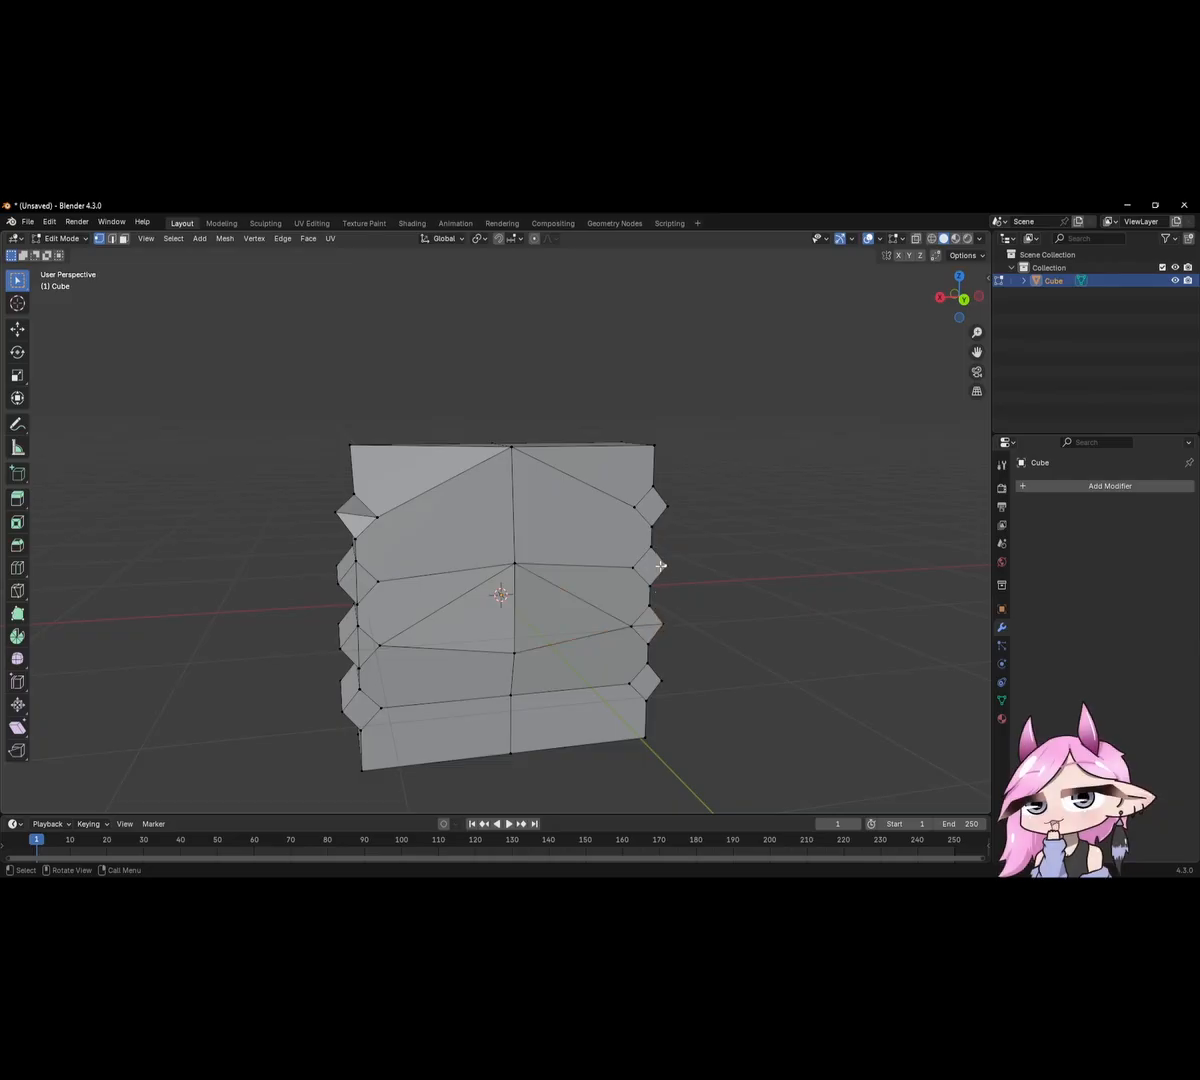
left_click(634, 567, "shift")
Slide the third centre-line vertex up onto the second with a factor of 1.000, then undo the slide.
left_click(515, 653)
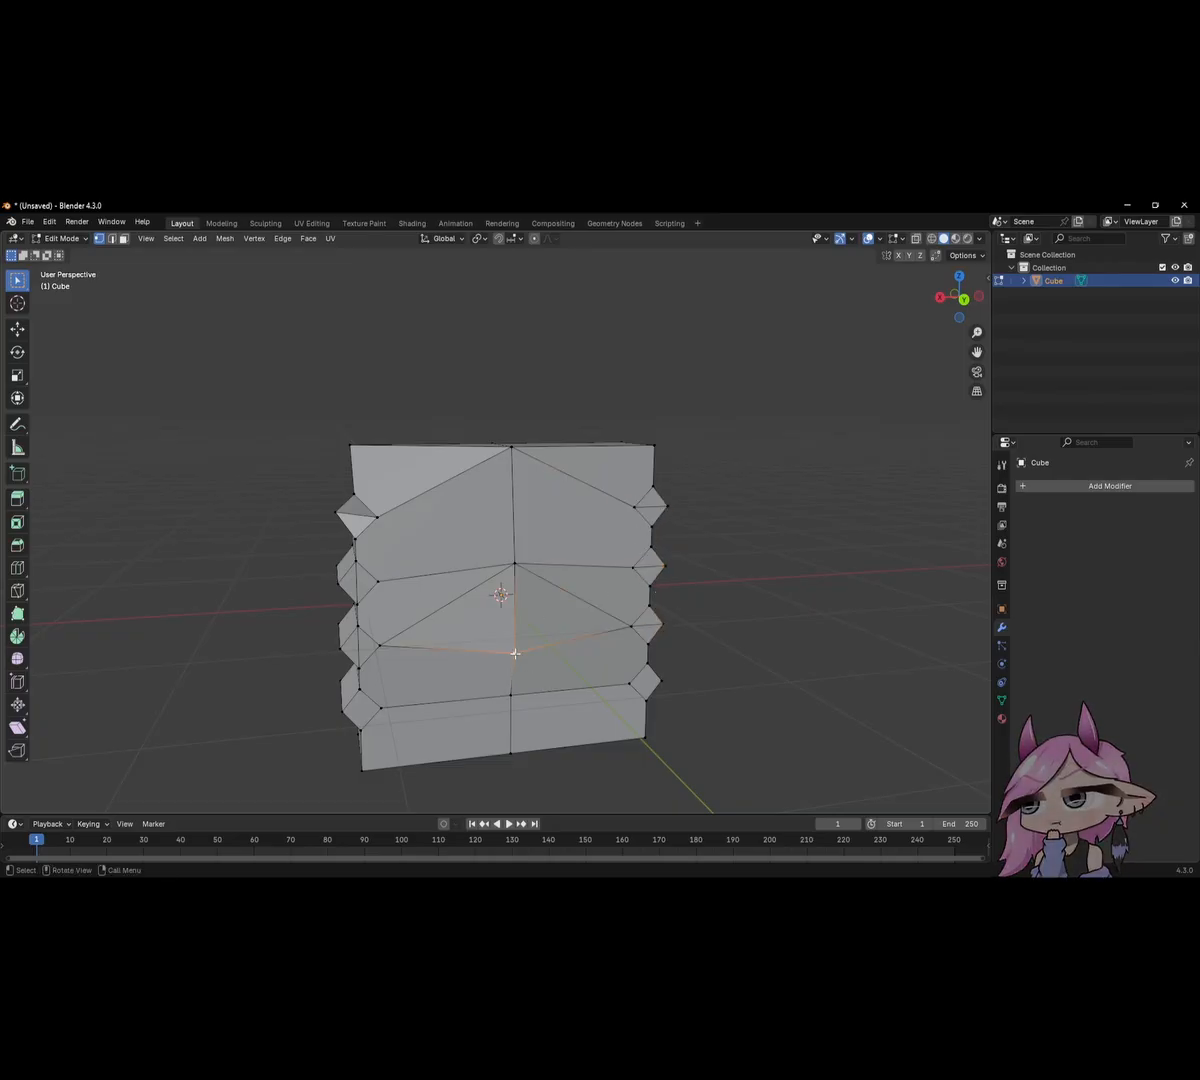
key("shift+v")
left_click(538, 504)
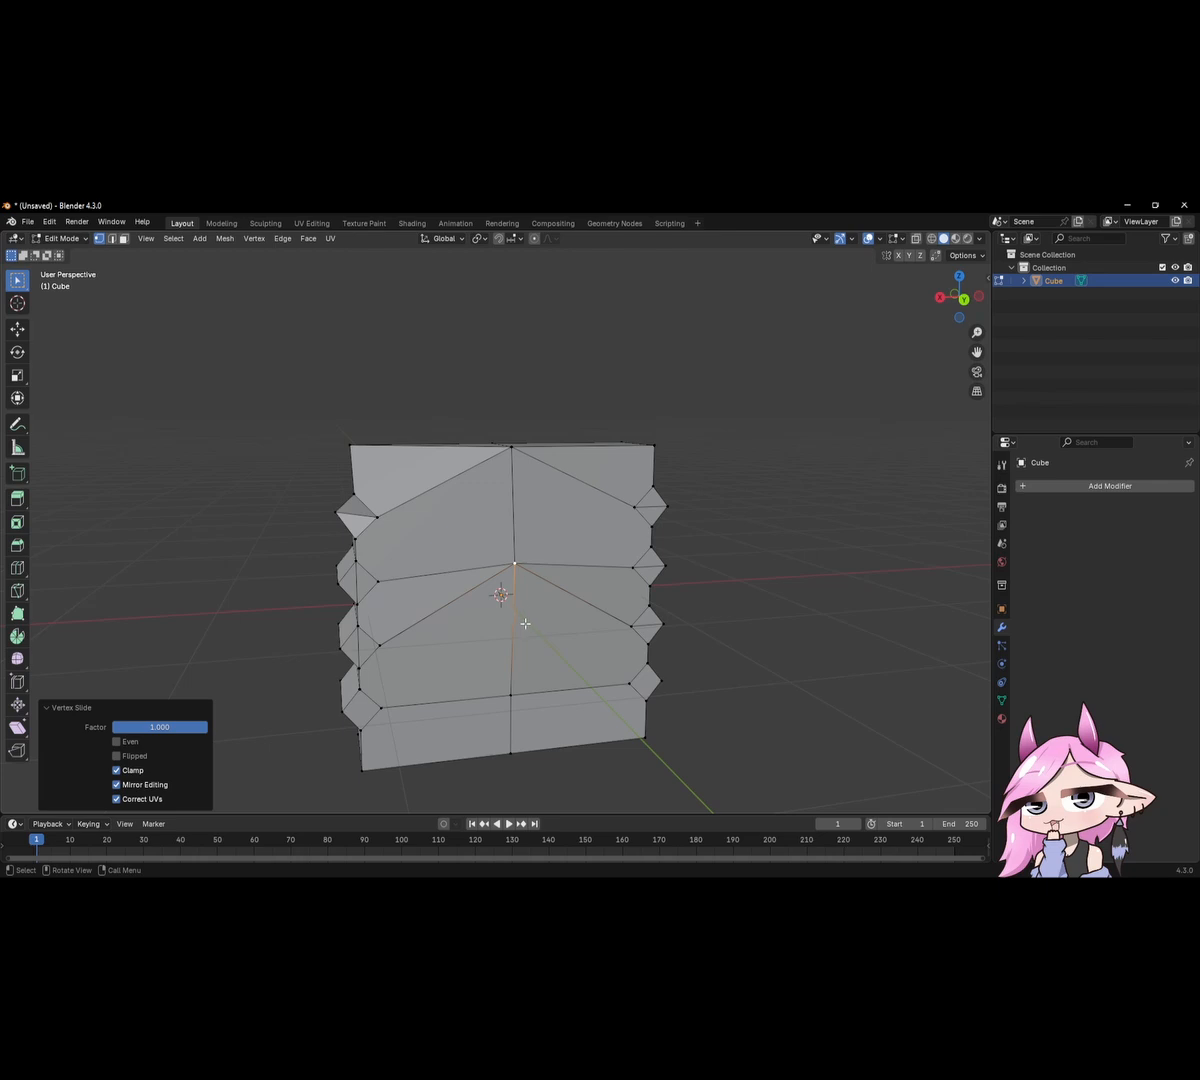
mouse_move(525, 623)
middle_mouse_down()
mouse_move(506, 590)
mouse_move(515, 595)
middle_mouse_up()
scroll(515, 595, "down", 3)
key("ctrl+z")
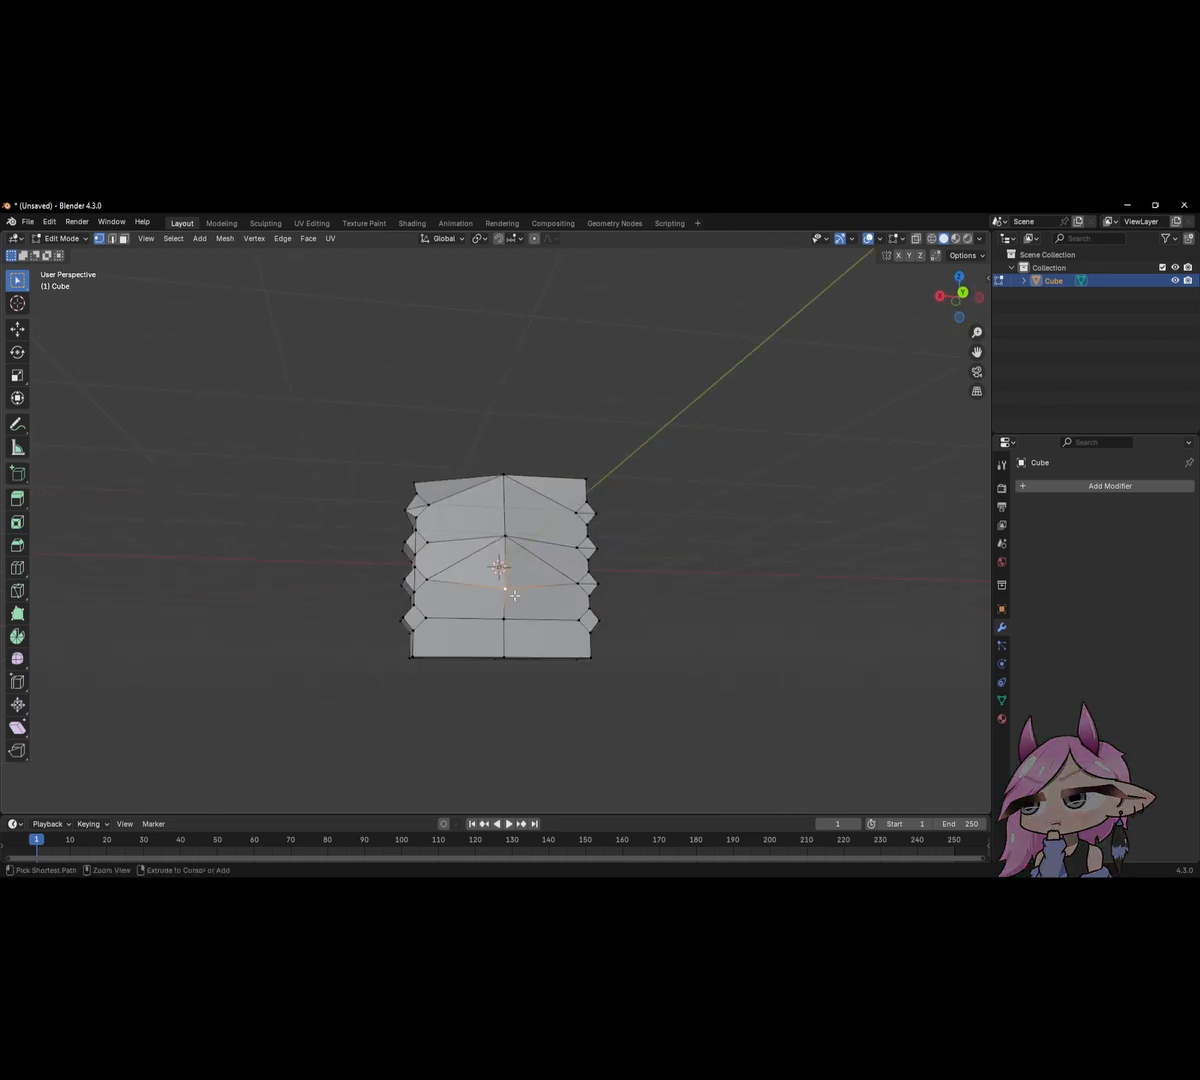
Select the whole mesh and convert its triangles with Tris to Quads.
scroll(514, 595, "up", 3)
key("a")
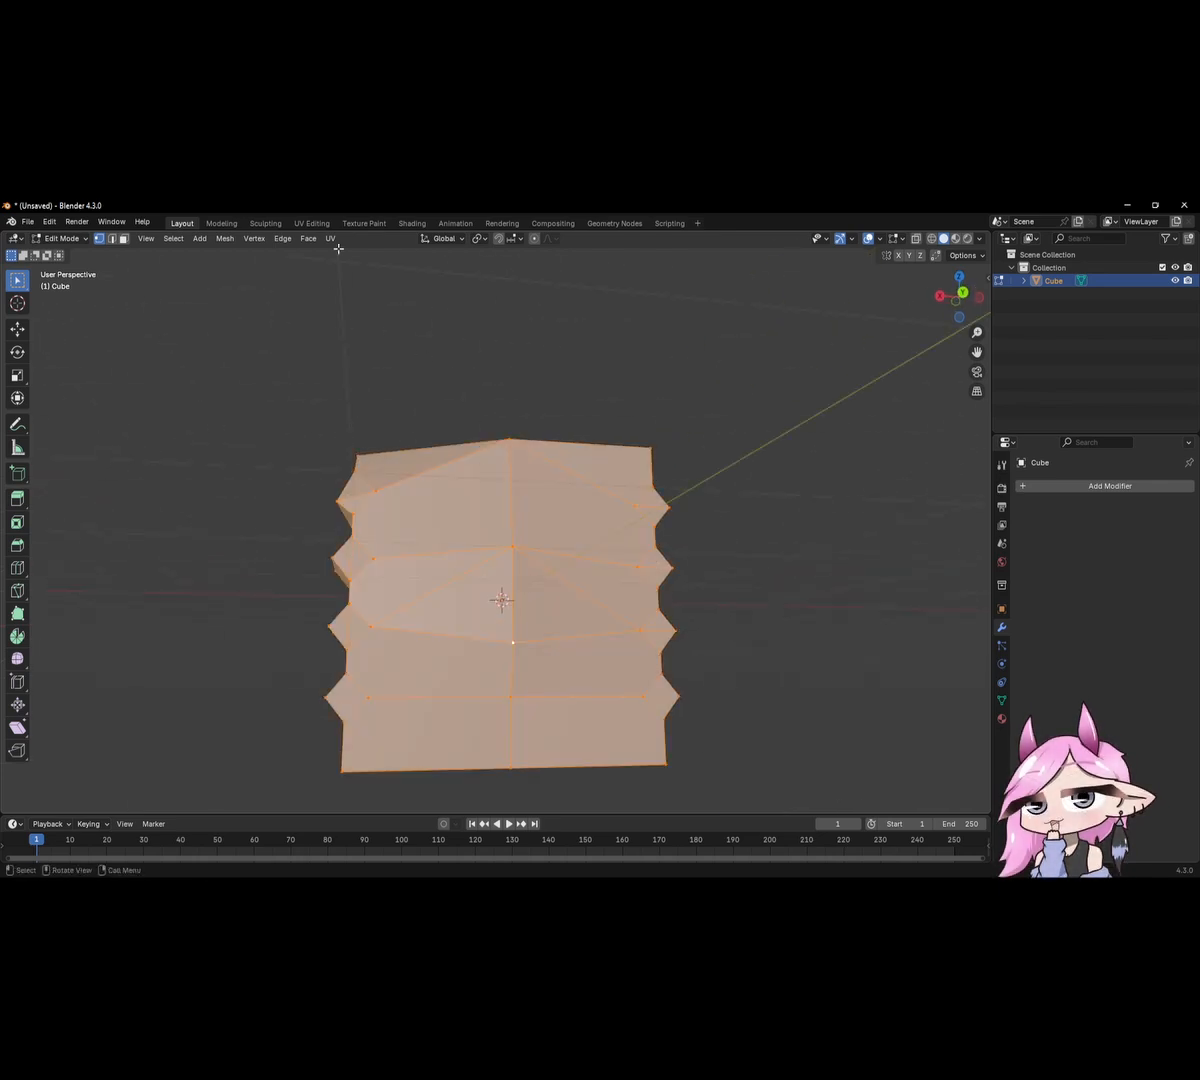
left_click(307, 239)
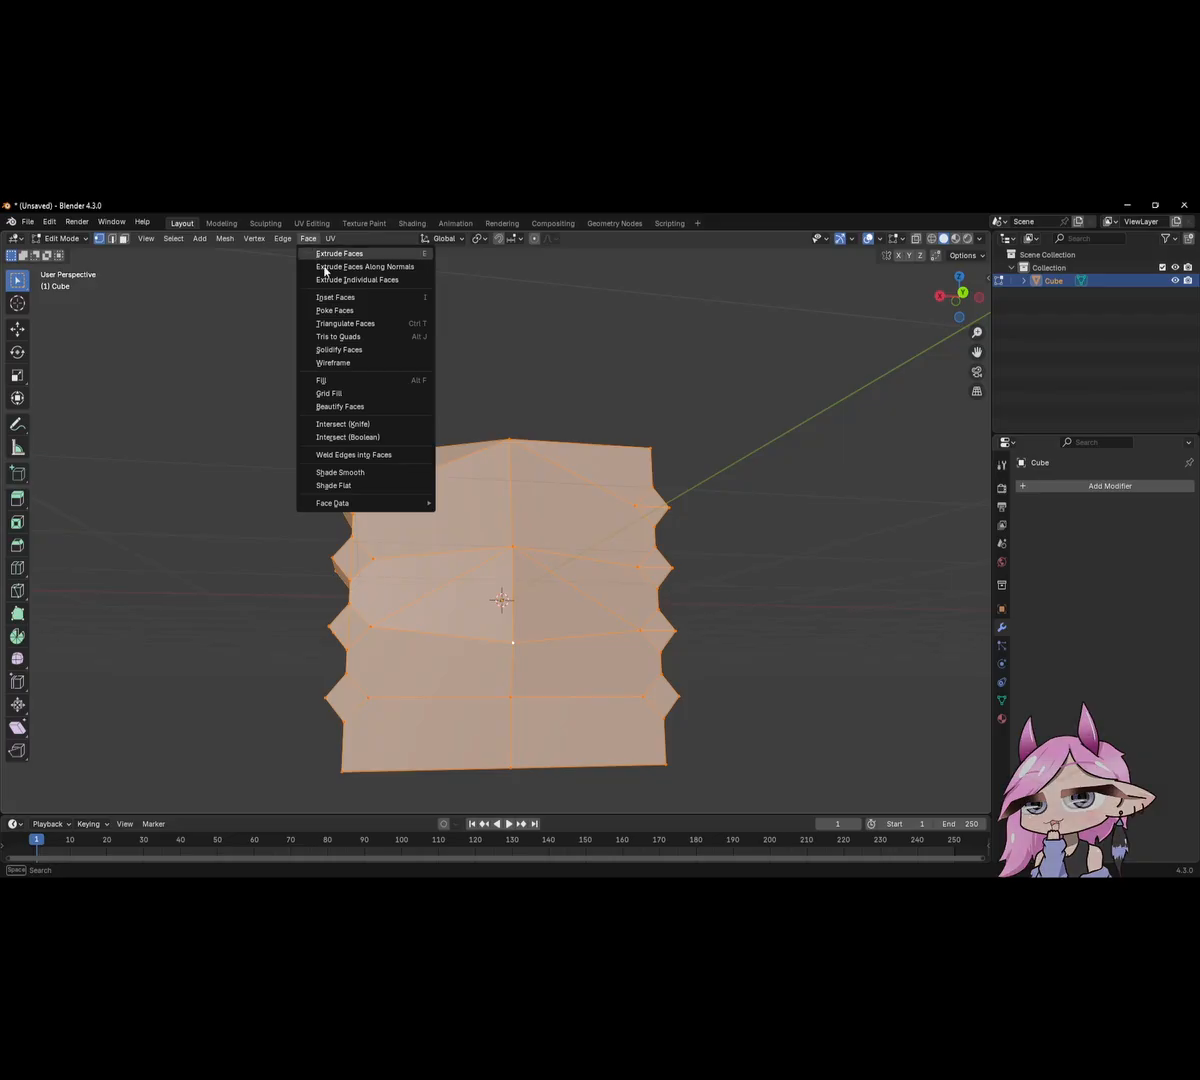
left_click(364, 338)
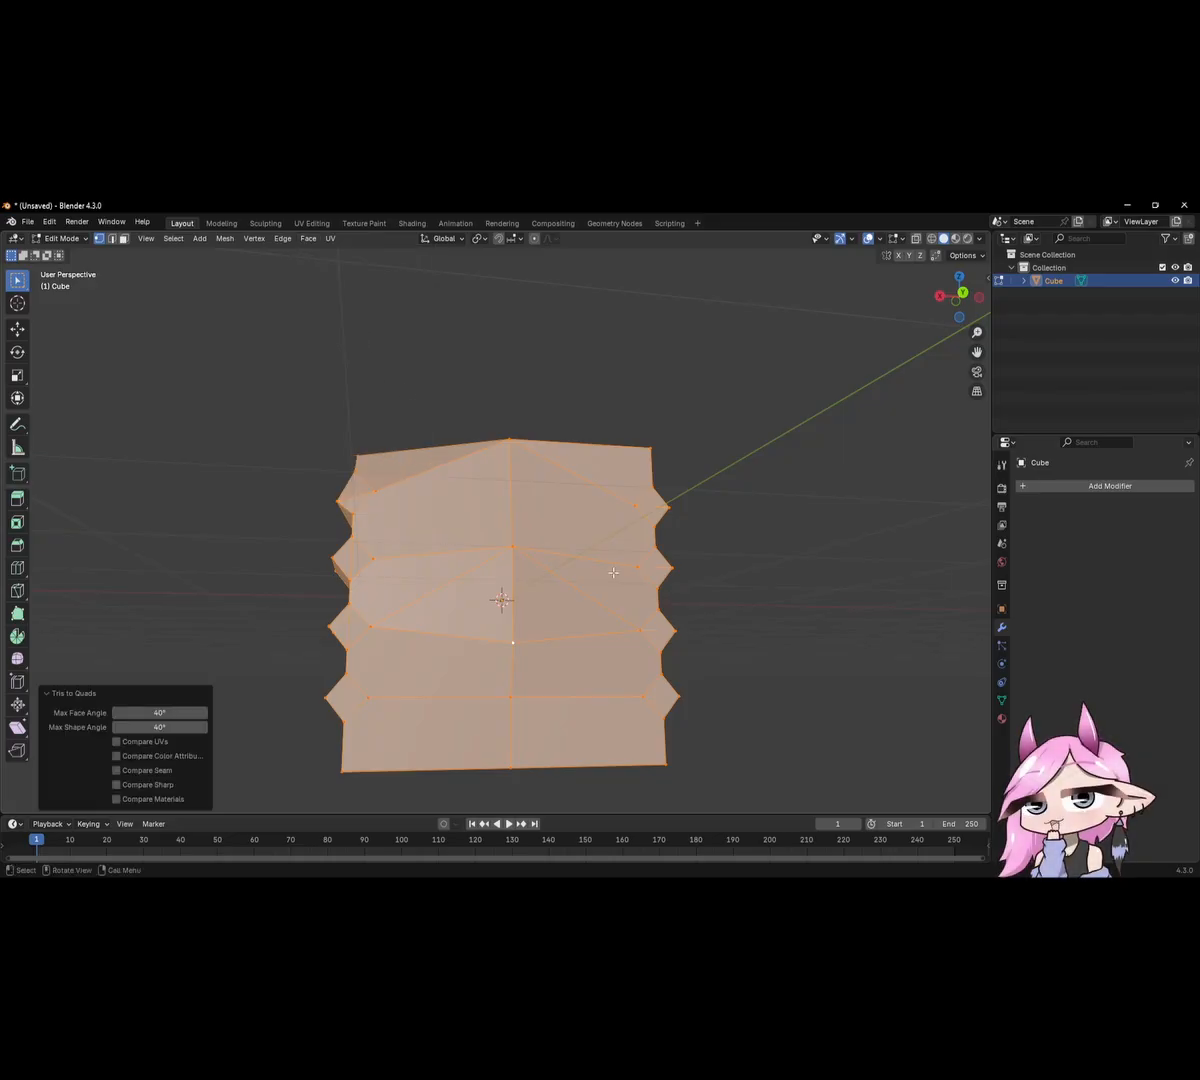
In face select mode, join the two adjacent upper triangles on the +Y half of the +X end with Tris to Quads.
middle_click_drag(613, 571, 487, 499)
scroll(500, 500, "up", 5)
scroll(487, 499, "up", 1)
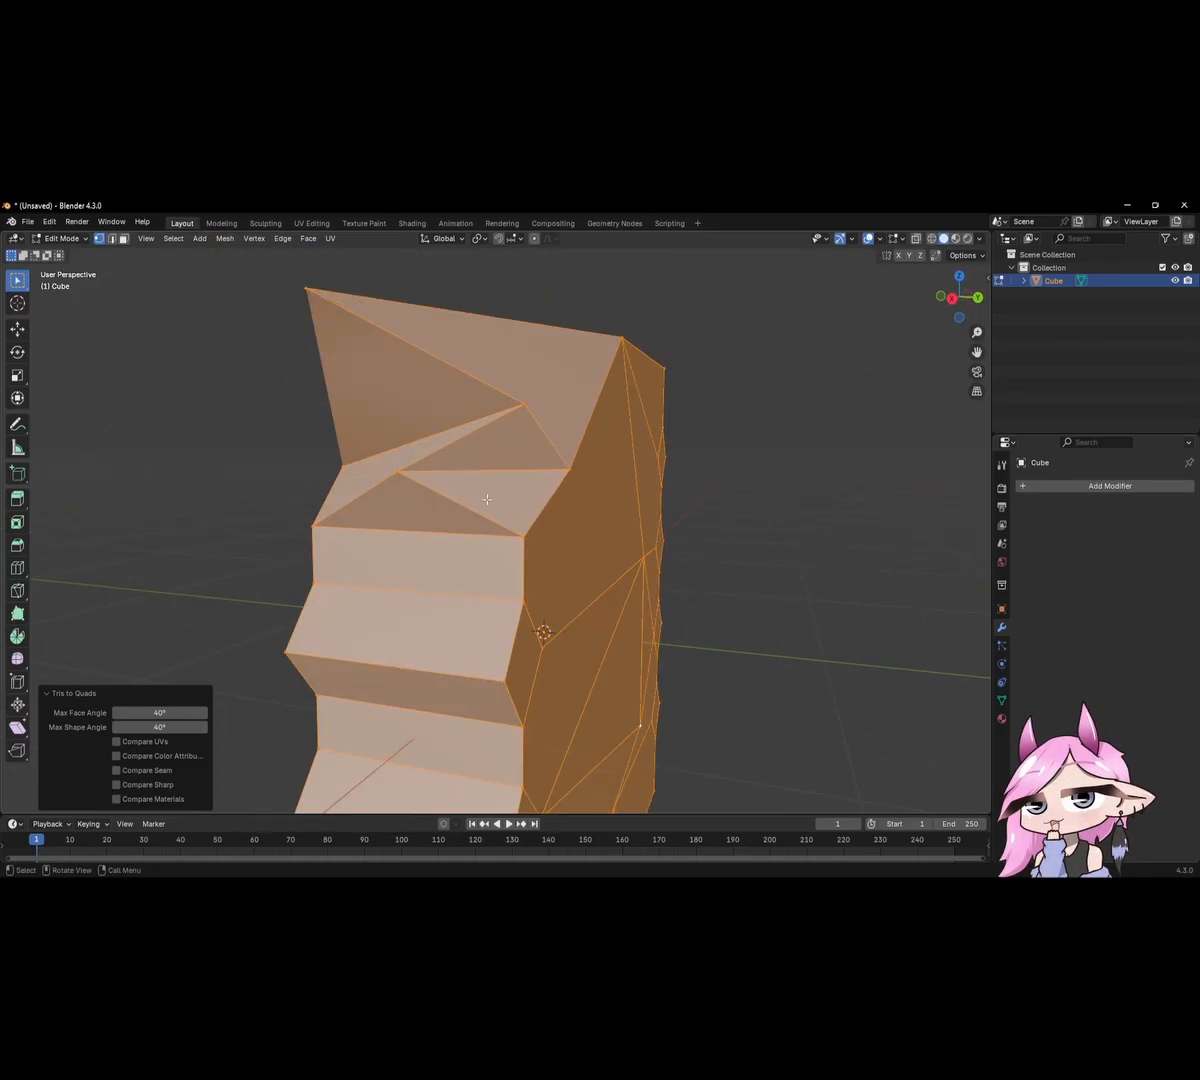
left_click(124, 241)
left_click(522, 447)
left_click(561, 485, "shift")
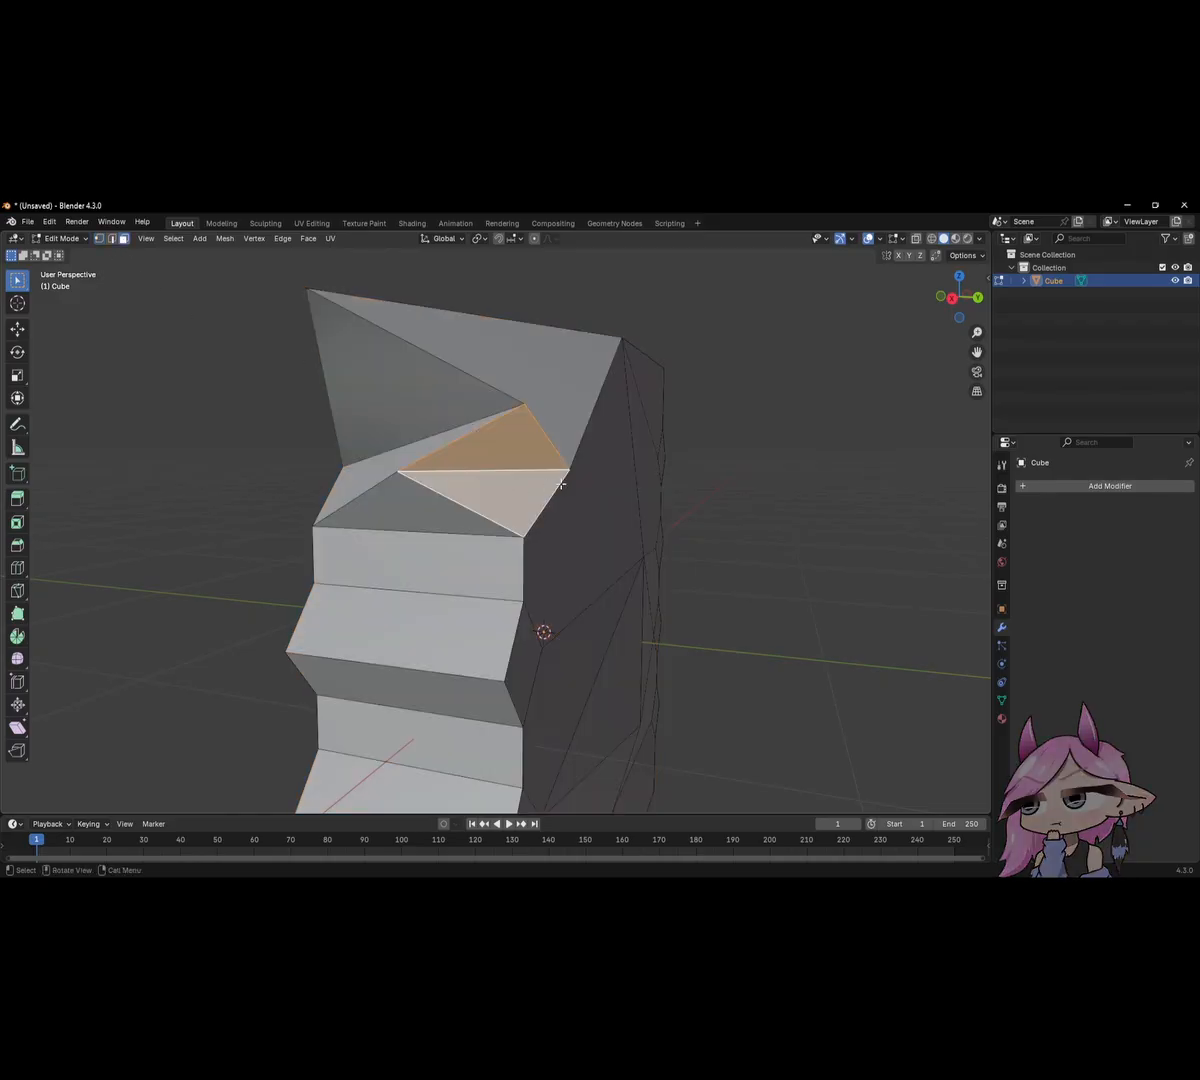
left_click(307, 239)
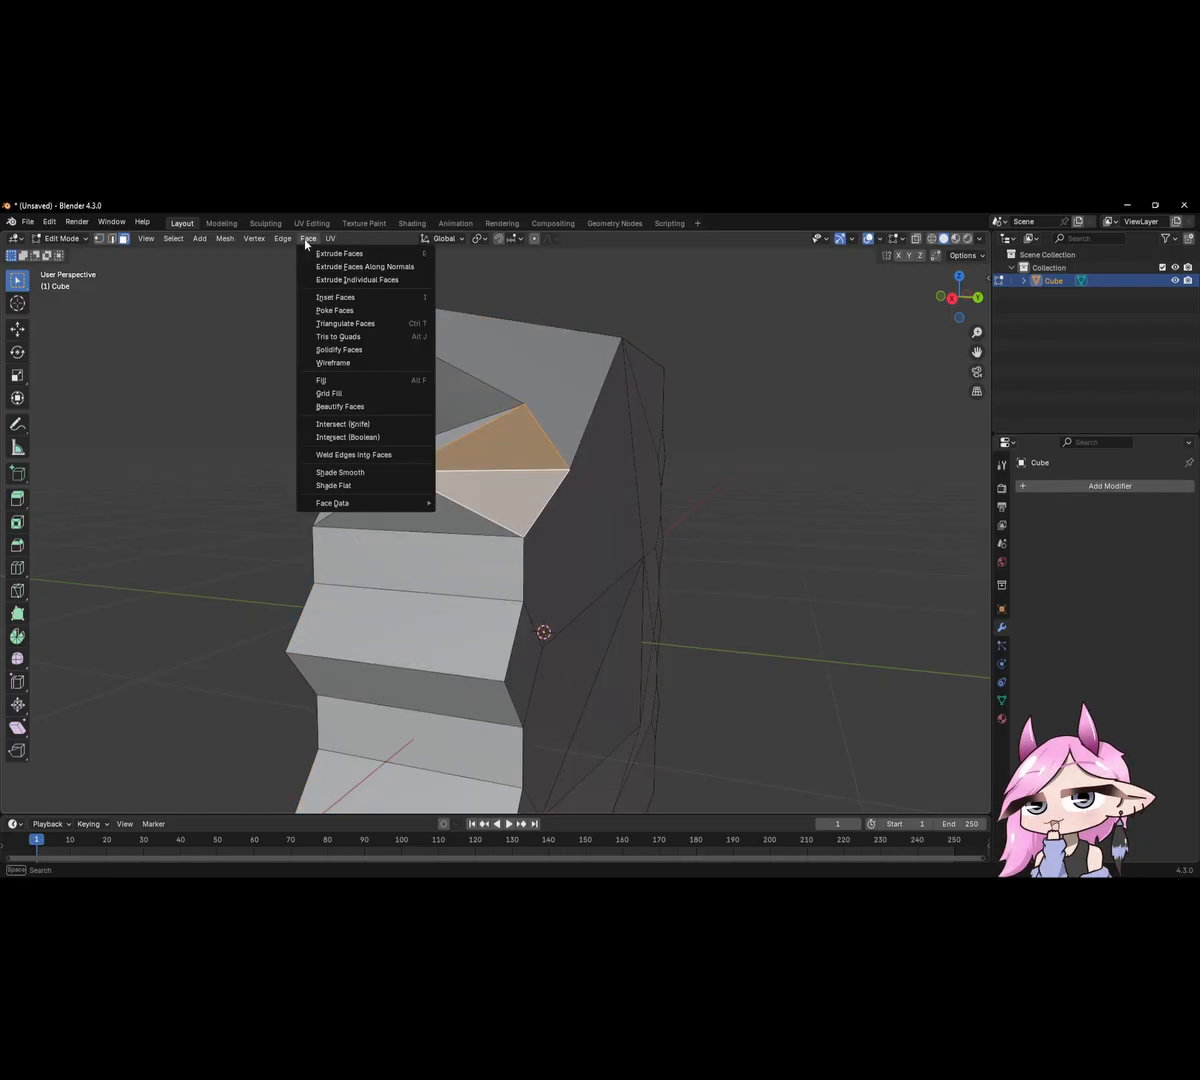
left_click(354, 338)
middle_click_drag(382, 418, 641, 484)
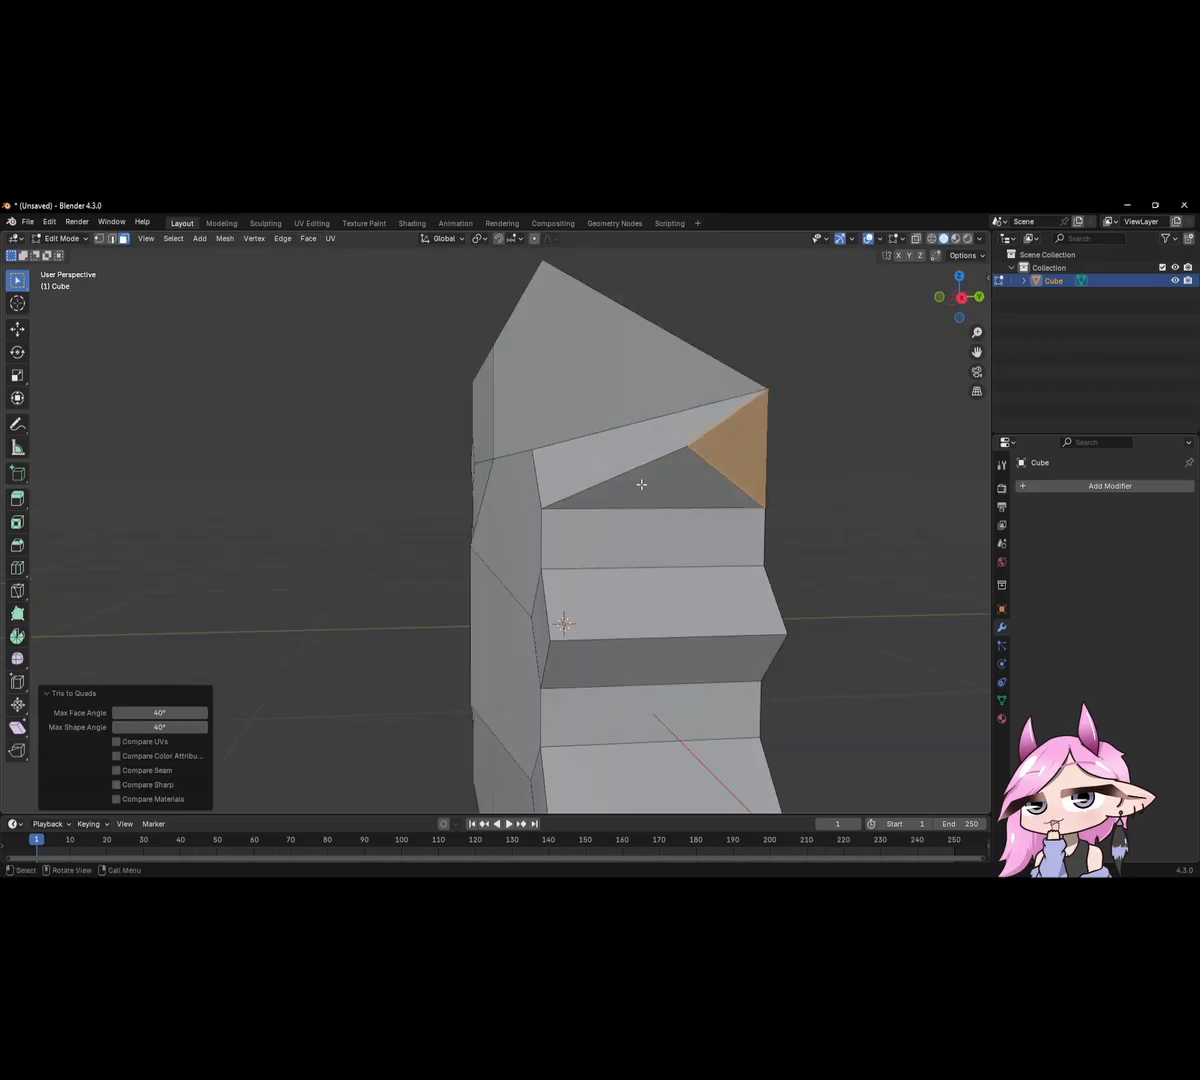
Examine the +X end and the third-row face pairs on each side of the centre line by selecting them.
middle_click_drag(728, 492, 616, 496)
left_click_drag(632, 479, 563, 545)
middle_click_drag(602, 518, 678, 450)
left_click_drag(629, 440, 632, 471)
middle_click_drag(632, 474, 410, 494)
left_click(415, 535)
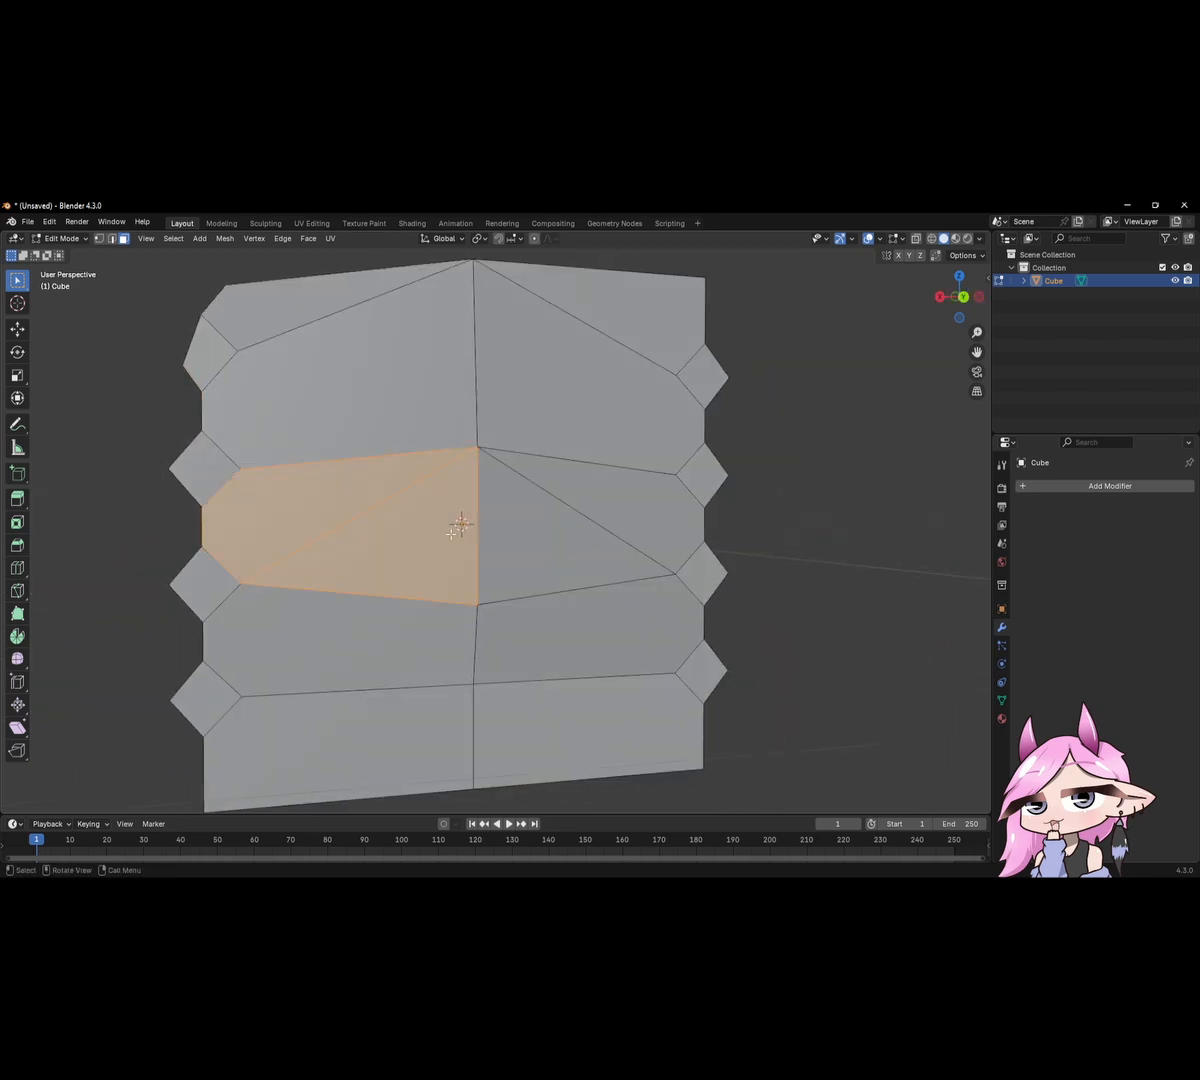
middle_click_drag(561, 535, 535, 535)
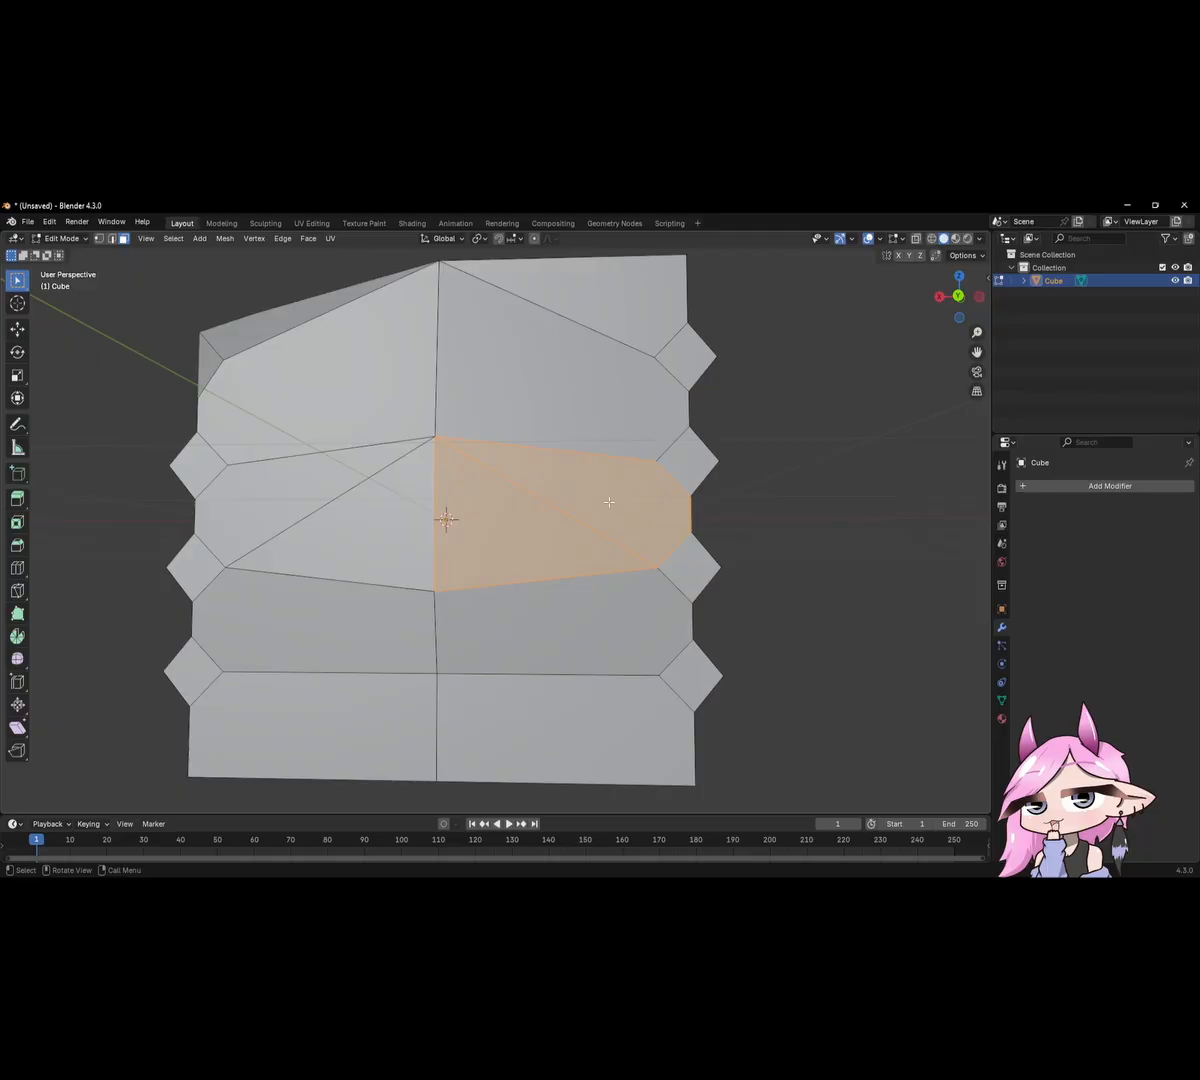
Select the two third-row triangles sharing the centre line and join them with Tris to Quads.
left_click(398, 528)
left_click_drag(467, 521, 502, 524)
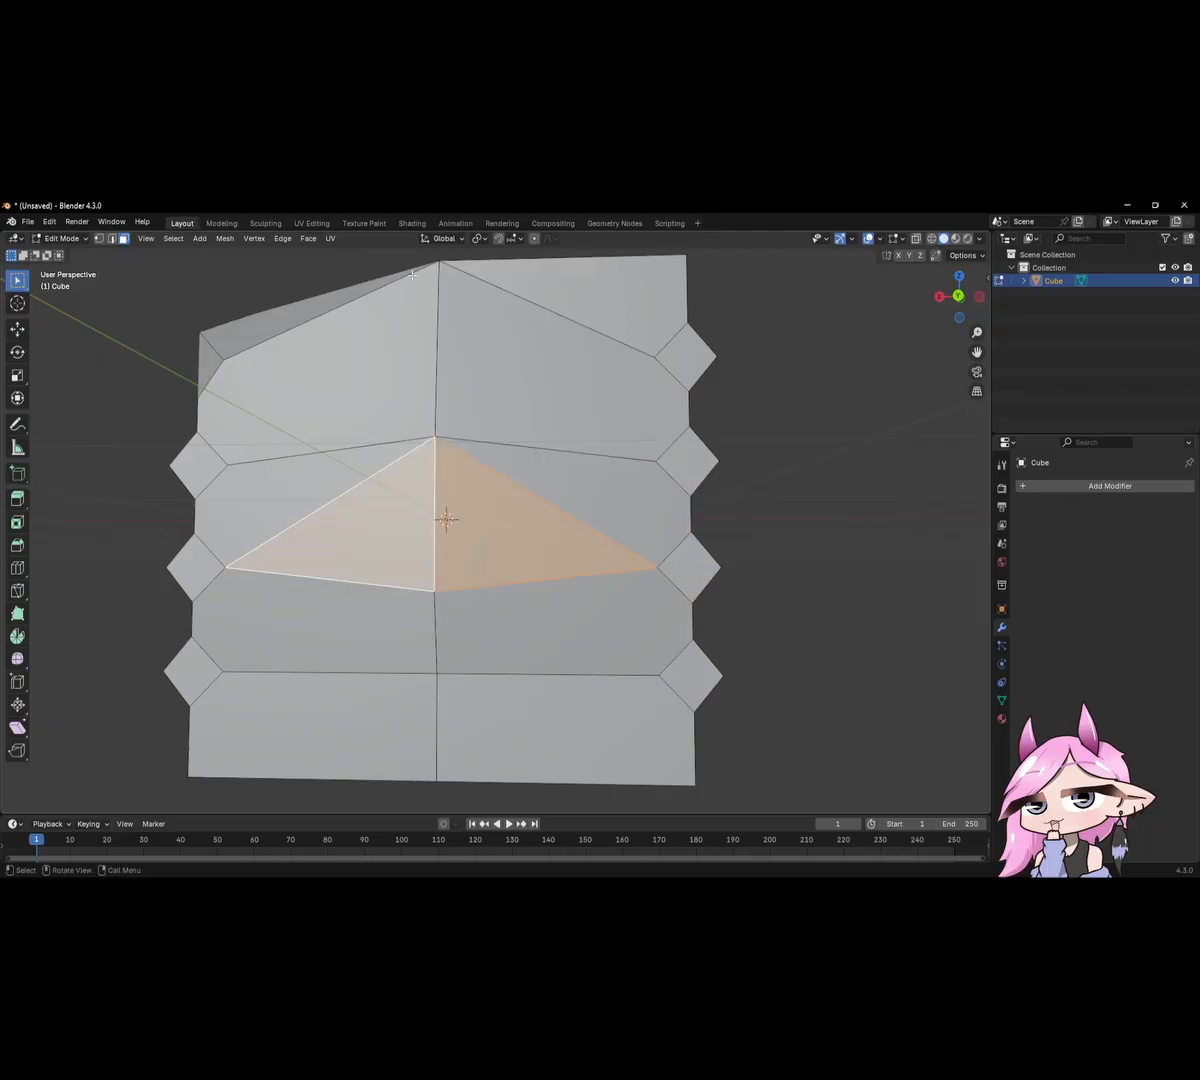
left_click(329, 238)
mouse_move(308, 238)
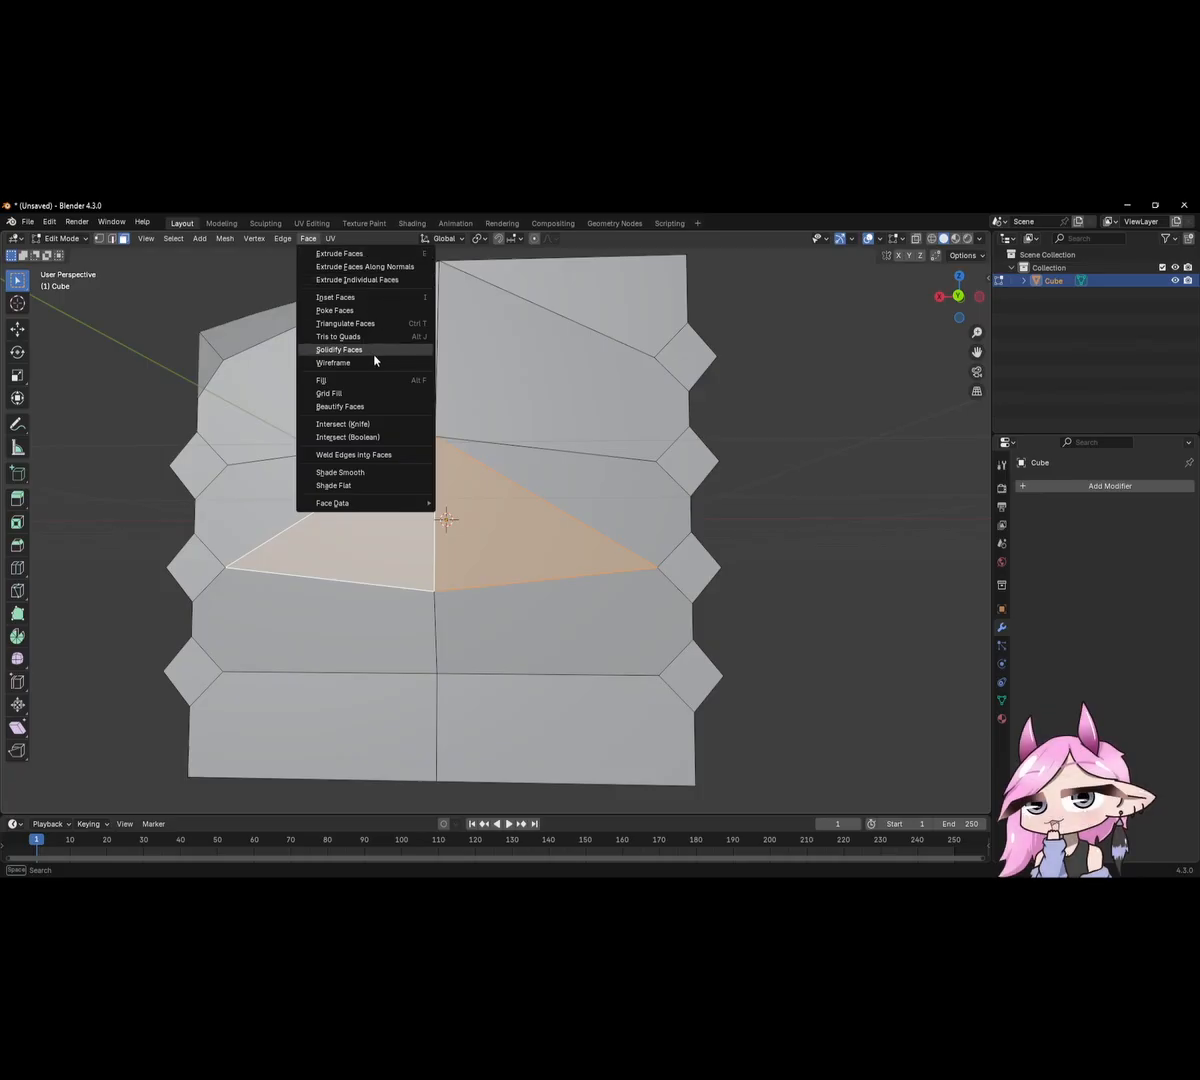
left_click(345, 337)
middle_click_drag(517, 544, 525, 493)
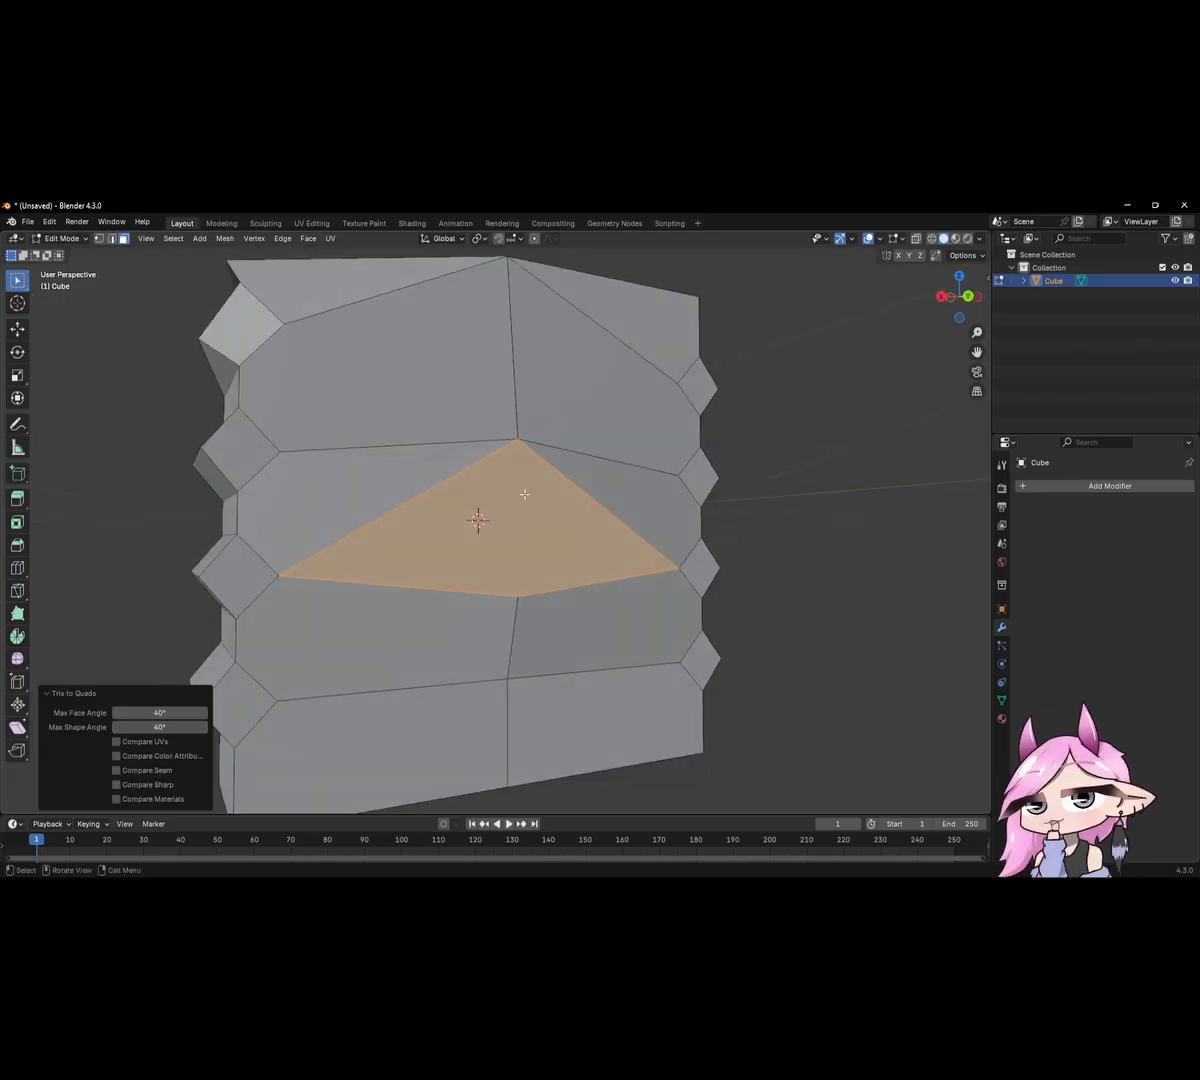
key("ctrl+z")
left_click(544, 546)
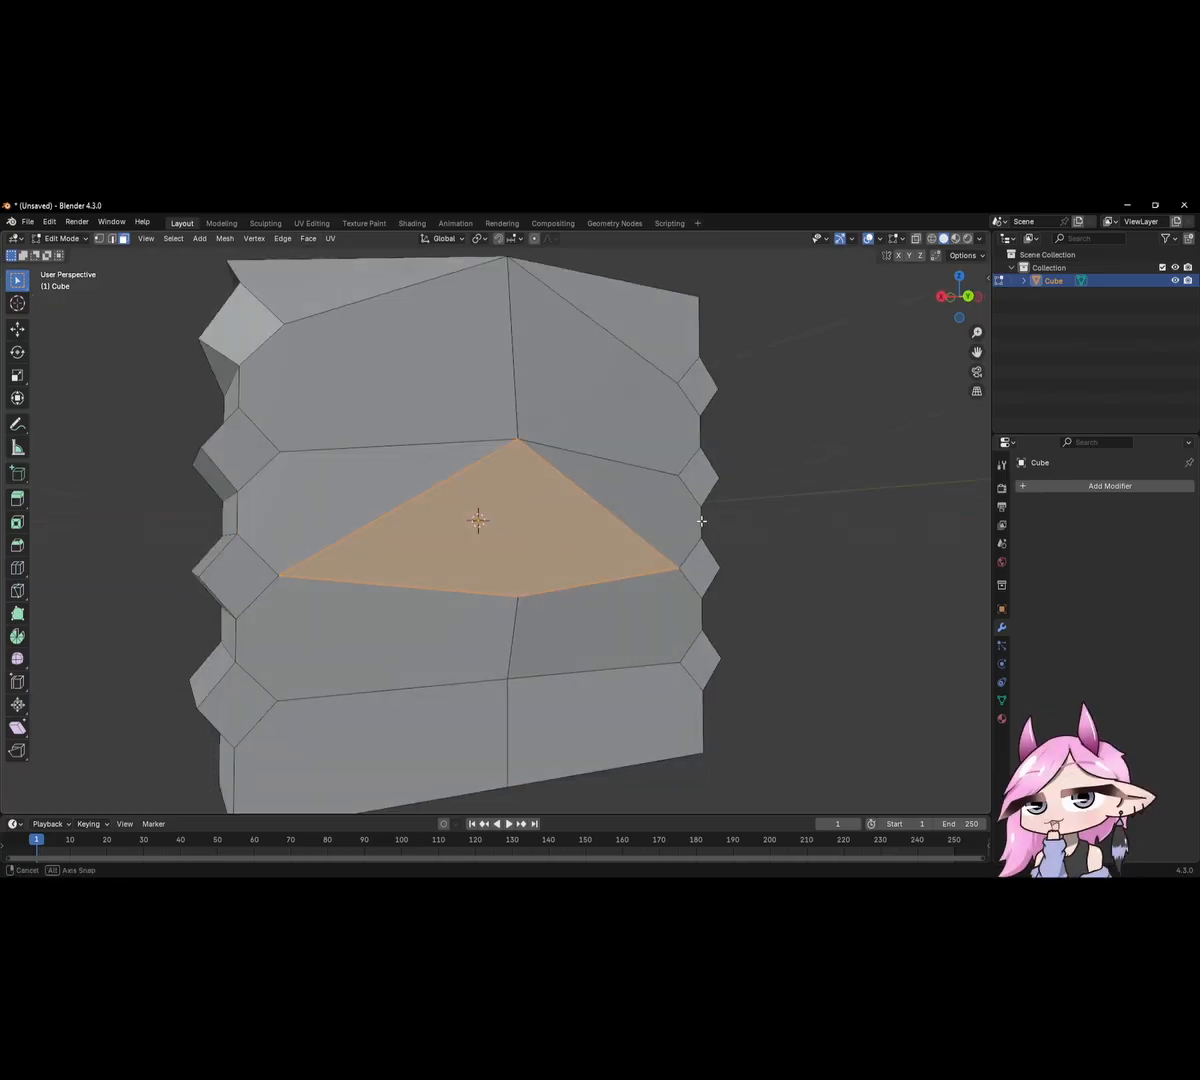
Inspect the top face on the -X half of the +Y side and the large face below it by selecting each.
middle_click_drag(702, 521, 471, 498)
middle_click_drag(554, 487, 624, 415)
left_click(640, 434)
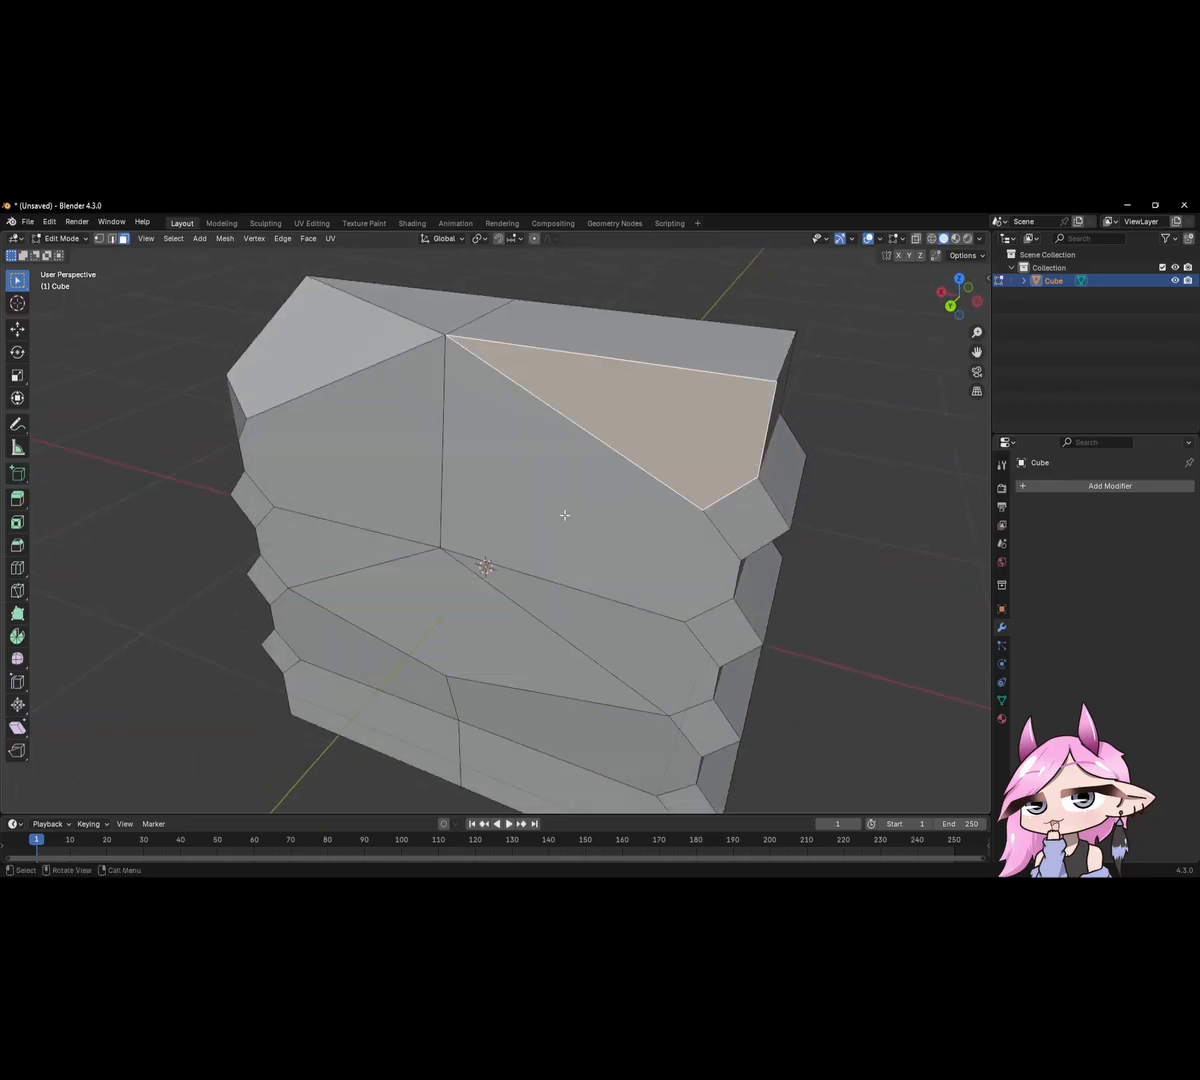
middle_click_drag(565, 515, 569, 432)
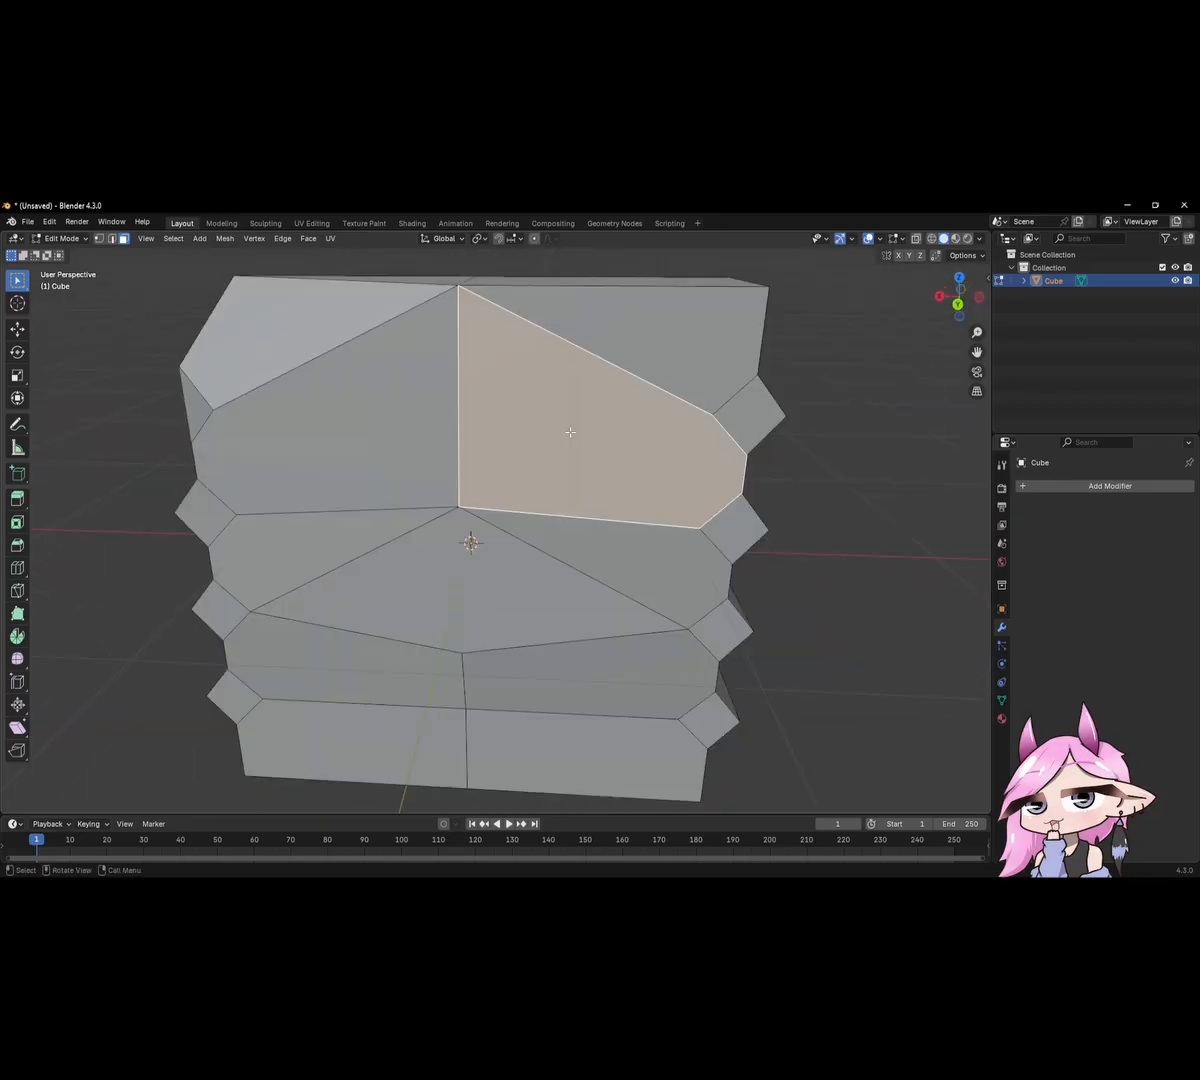
Return to Object Mode, hide the cube and add a Bézier circle curve.
key("Tab")
scroll(570, 432, "down", 5)
key("h")
key("shift+a")
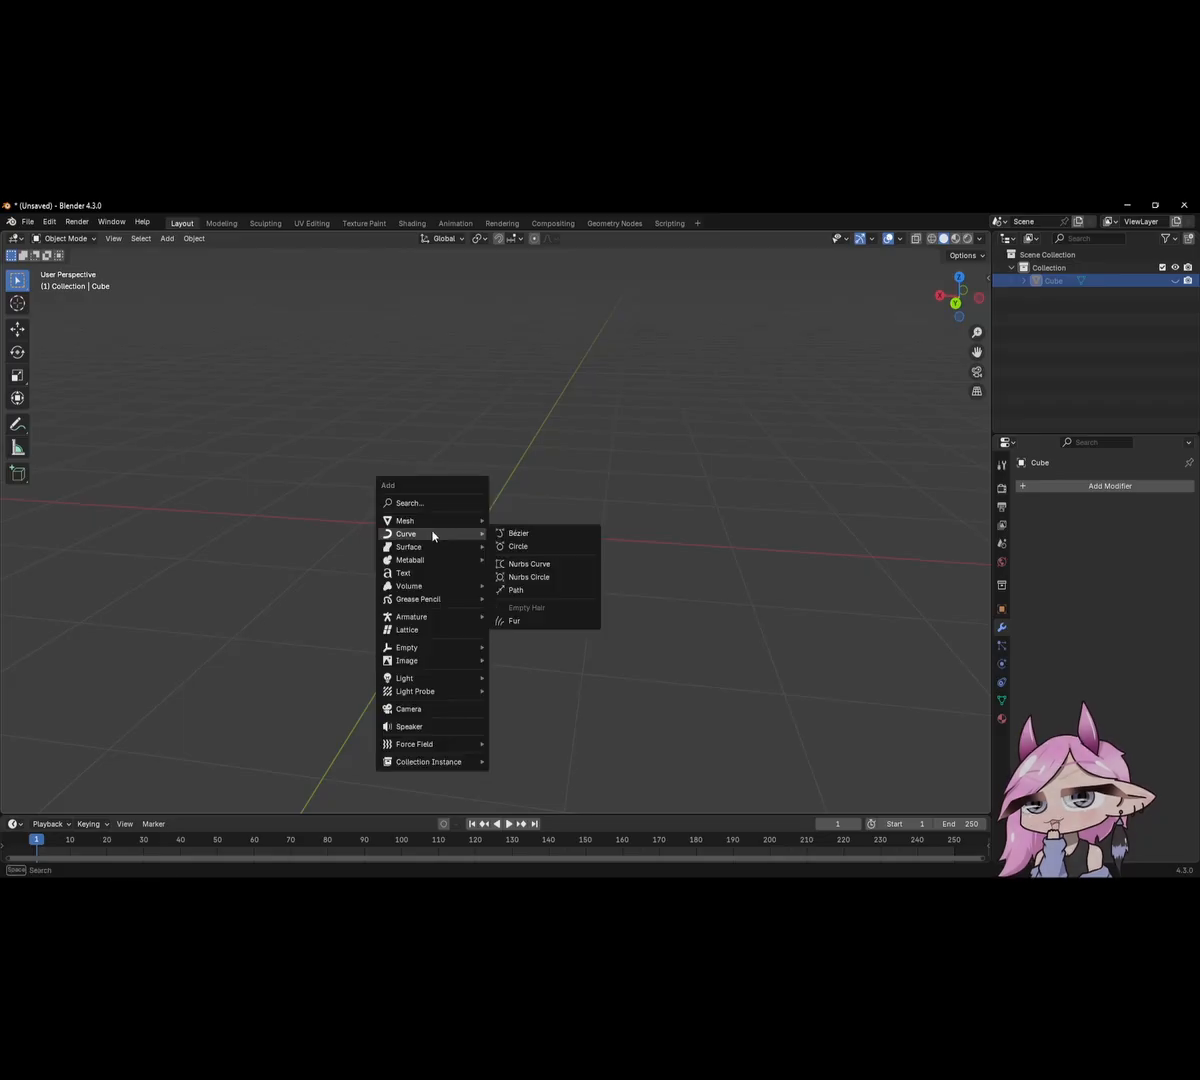
left_click(518, 546)
Scale all of the circle's control points down to about 0.17 in Edit Mode.
scroll(531, 553, "up", 3)
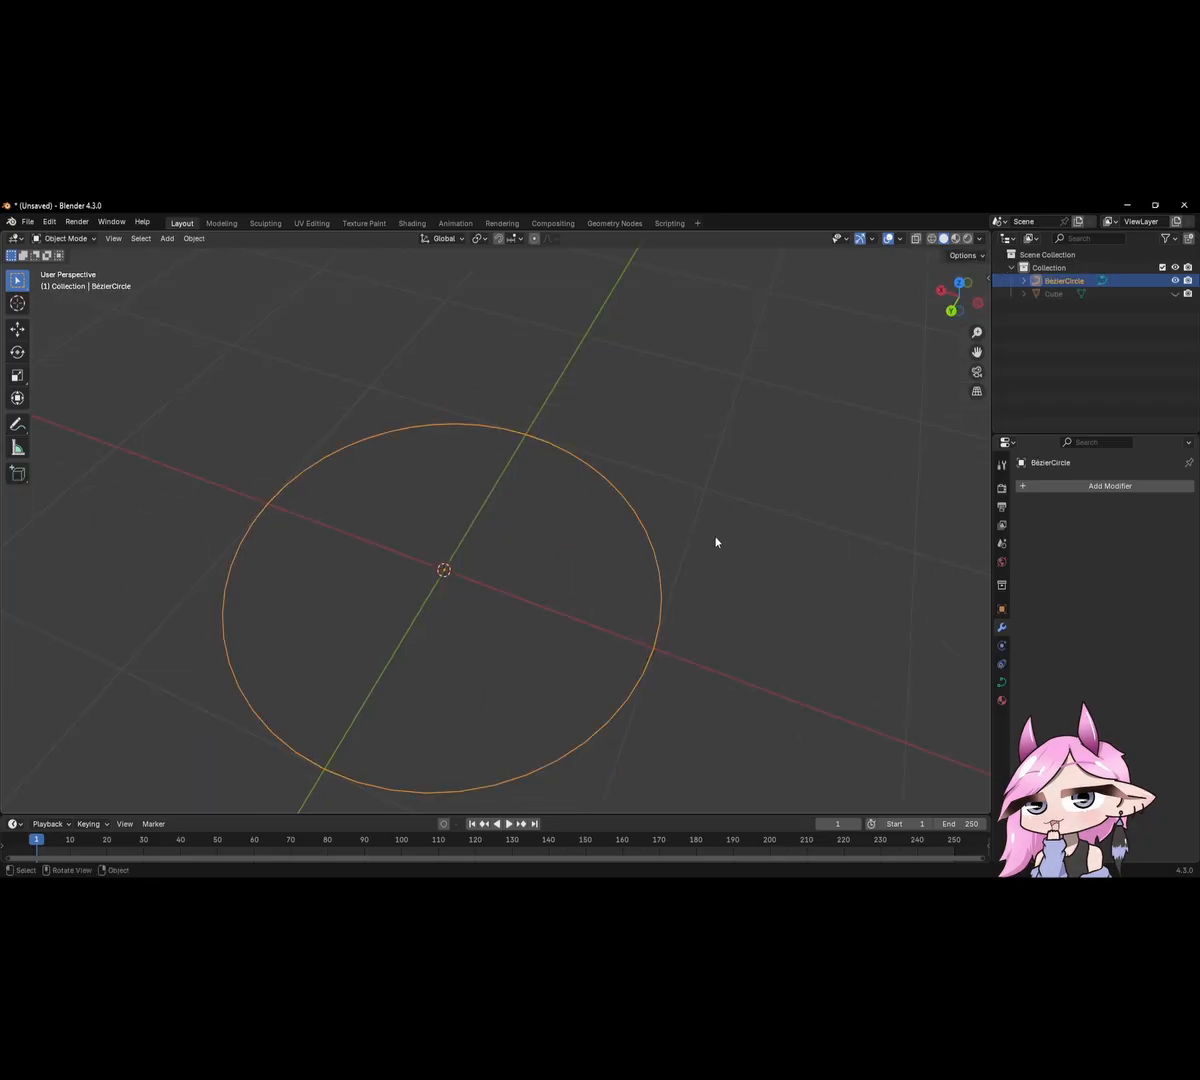
key("Tab")
key("s")
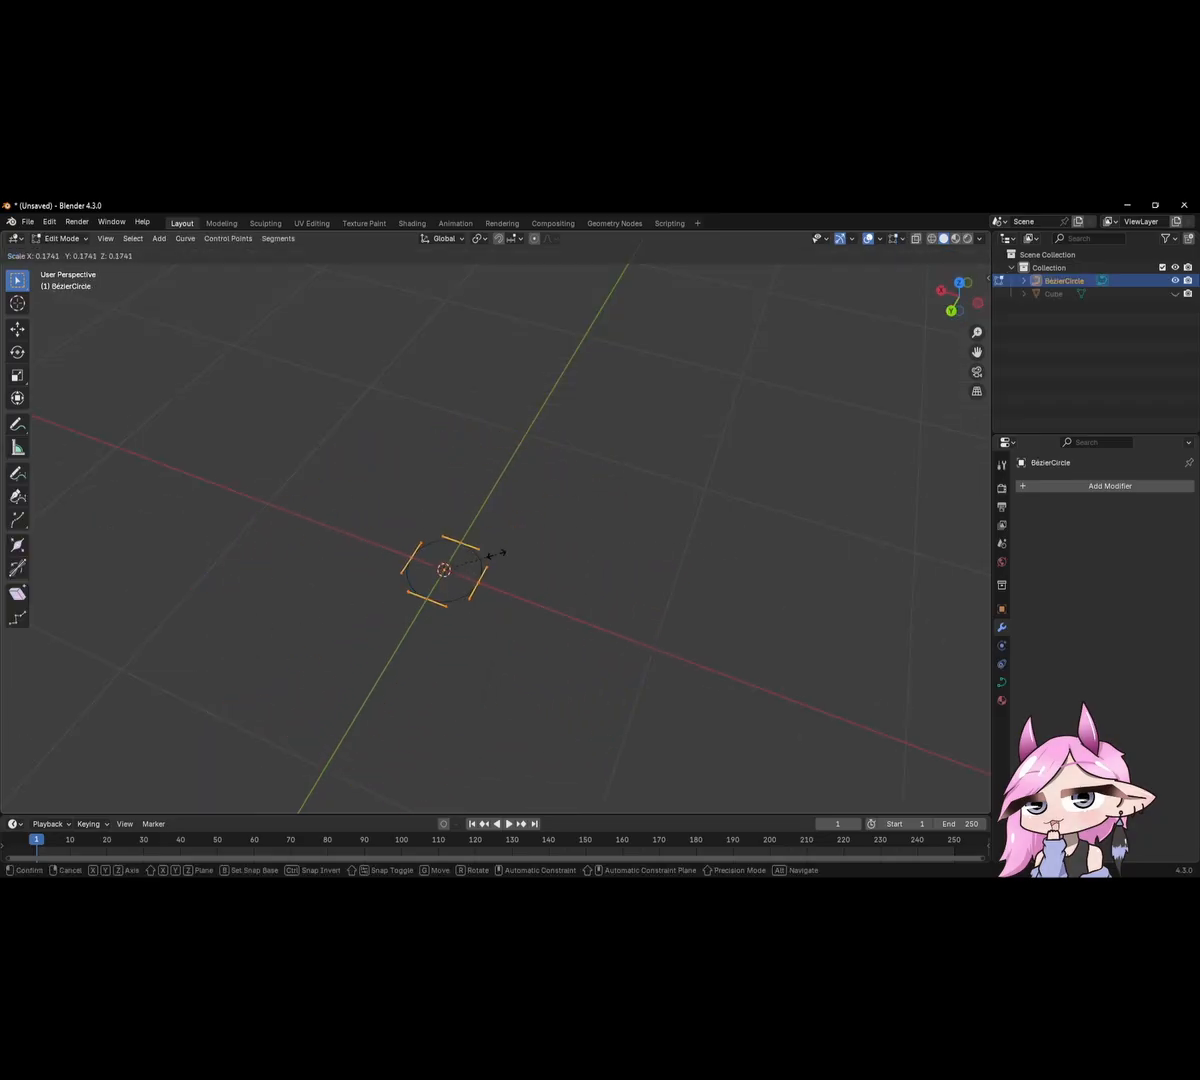
left_click(497, 553)
Move the circle's -Y control point about 0.26 m along the Y axis to the centre.
scroll(474, 536, "up", 4)
middle_click_drag(474, 536, 469, 517)
scroll(426, 503, "up", 3)
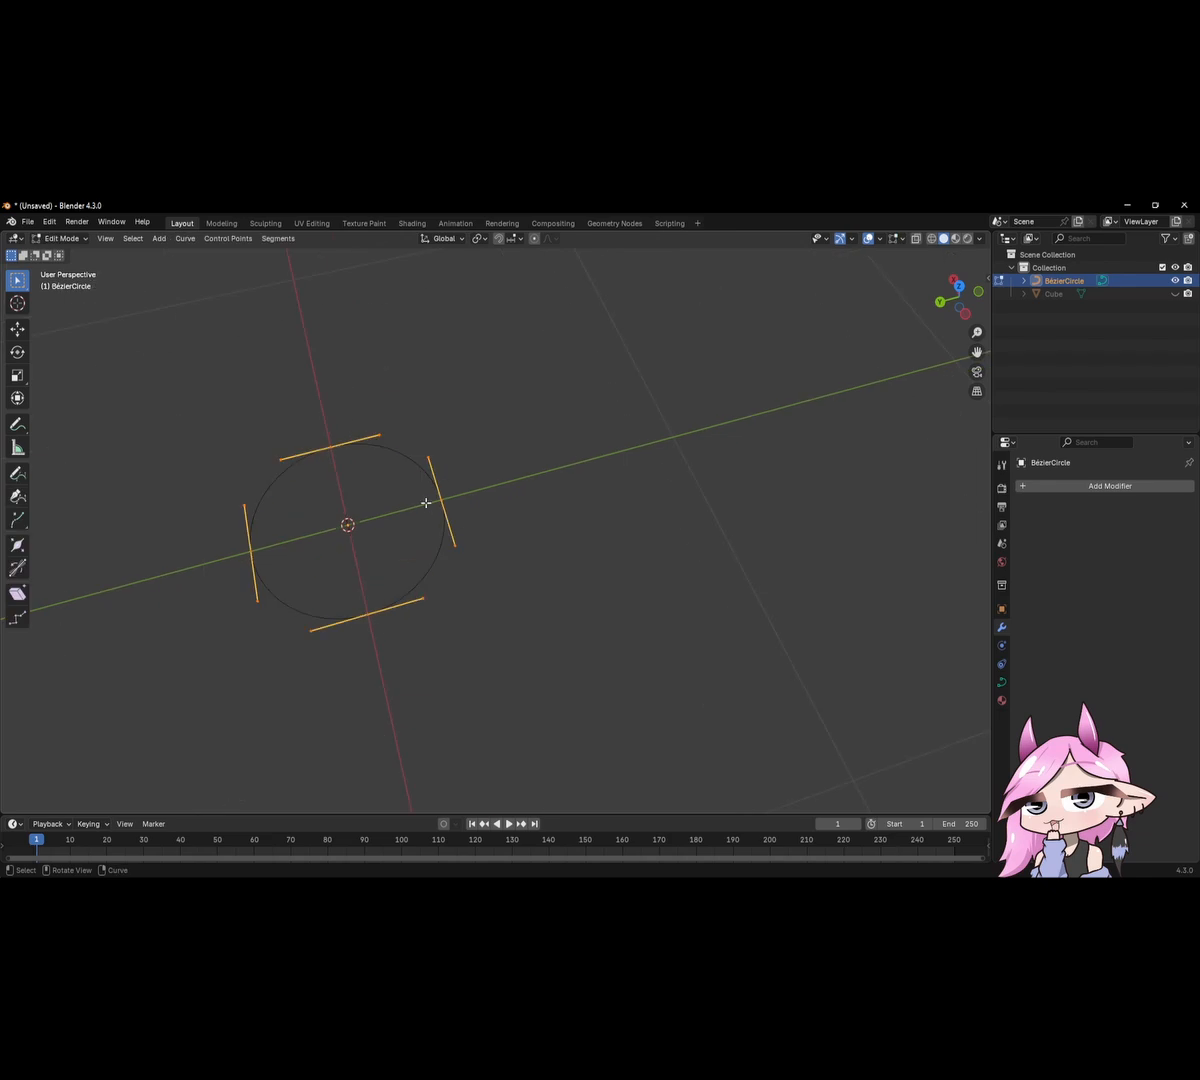
key("g")
key("y")
left_click(425, 511)
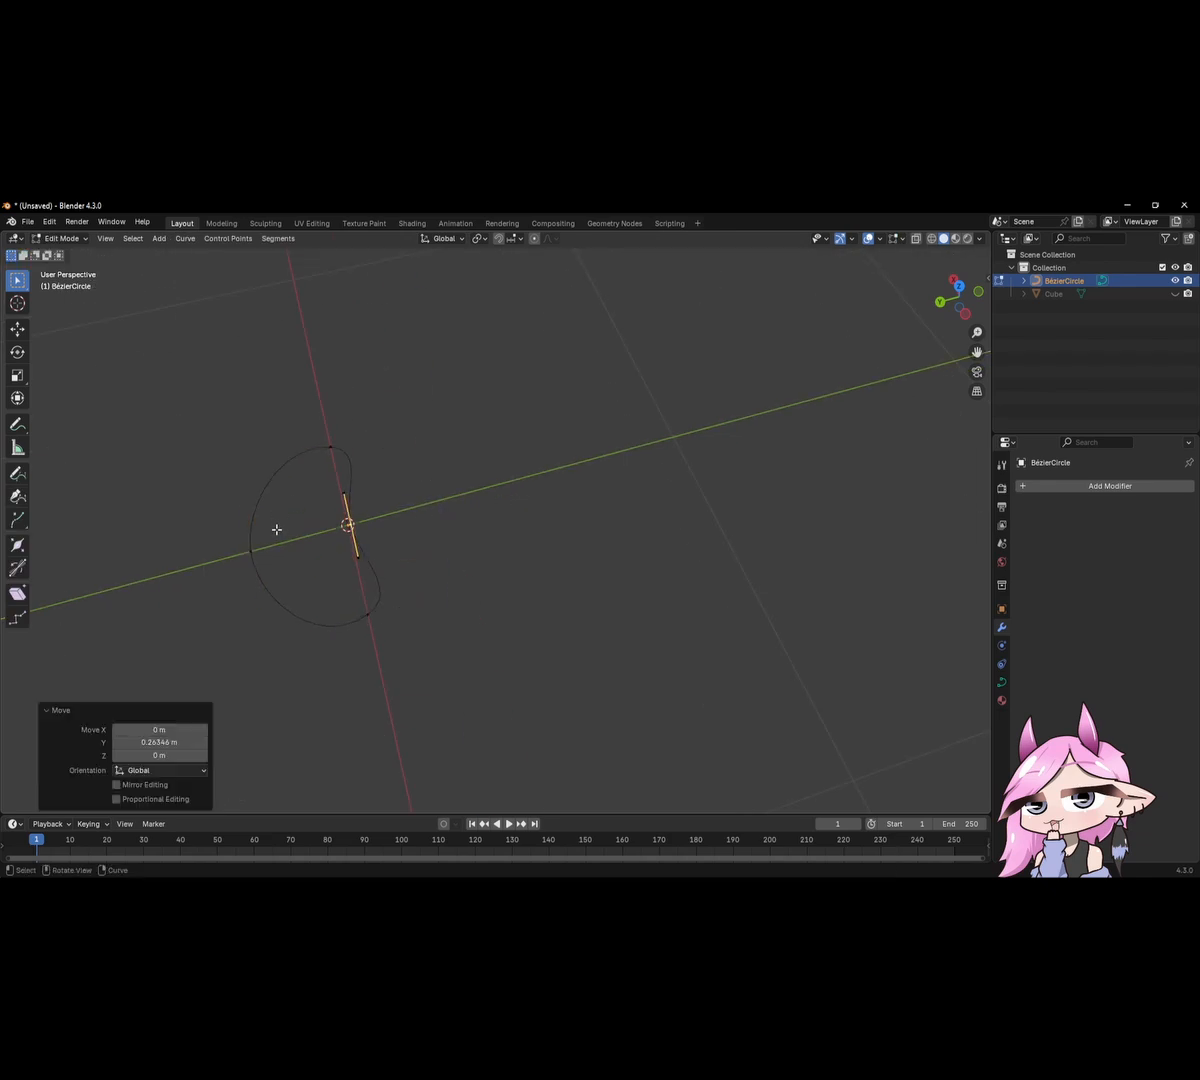
Move the Bézier circle's +Y control point about 0.38 m along the X axis.
left_click(250, 548)
key("g")
key("x")
left_click(233, 443)
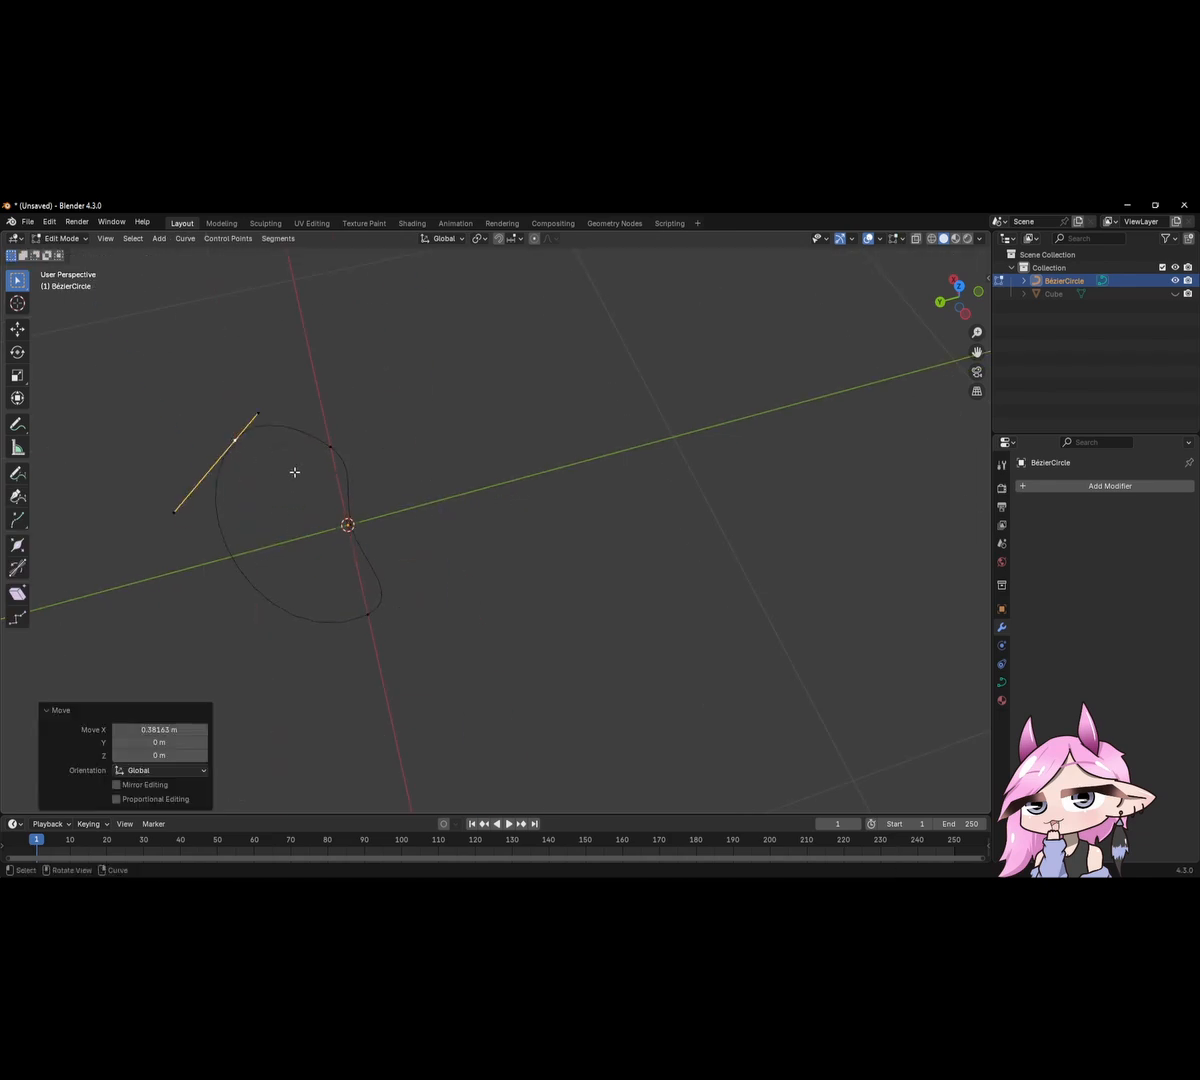
Subdivide the segment between the moved +Y control point and the -X control point twice with one cut each.
left_click(360, 605, "shift")
right_click(271, 511)
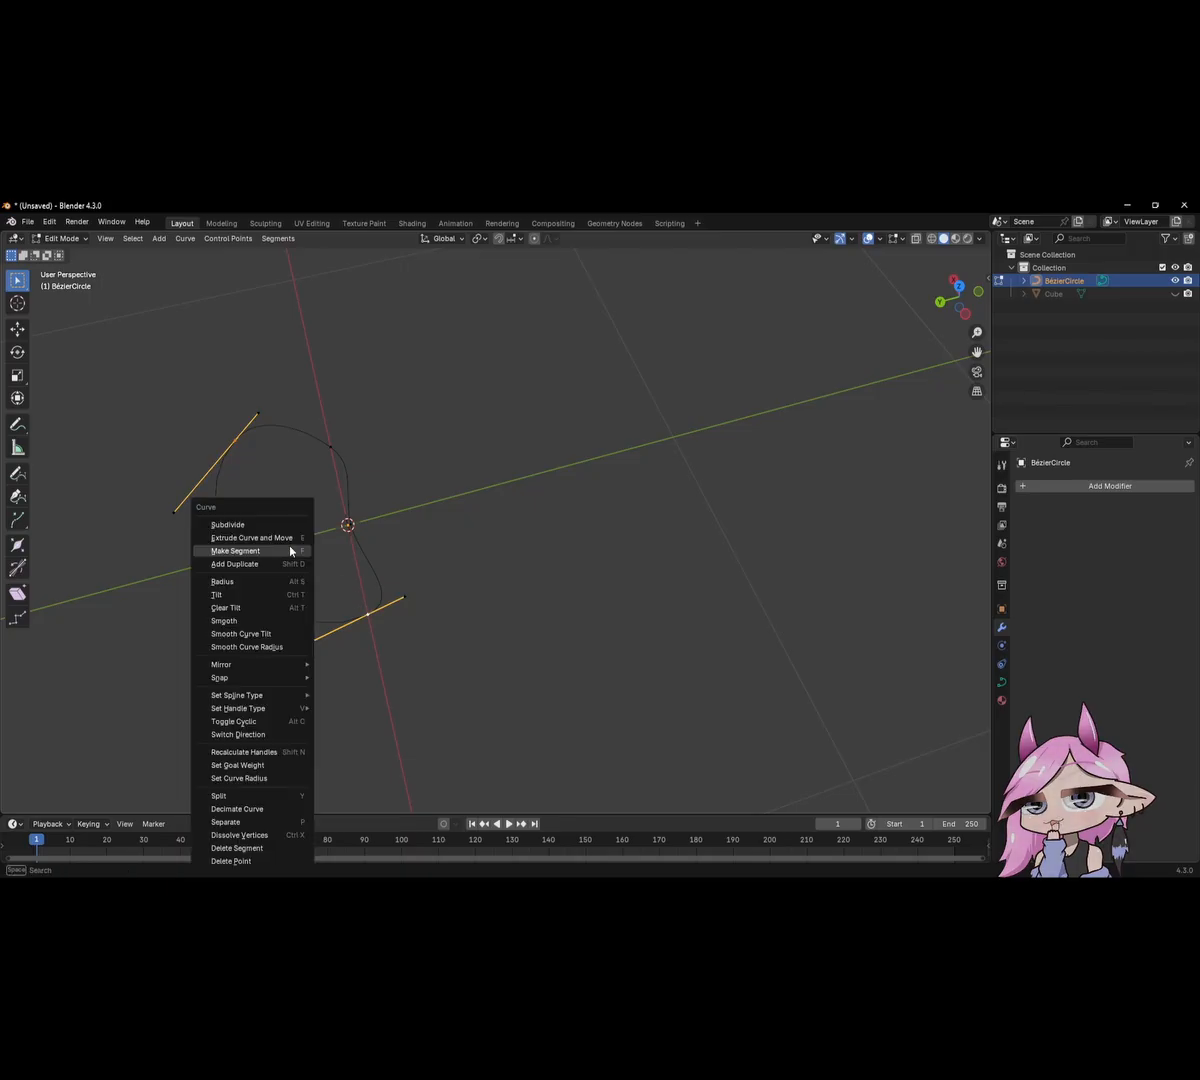
left_click(255, 522)
right_click(250, 531)
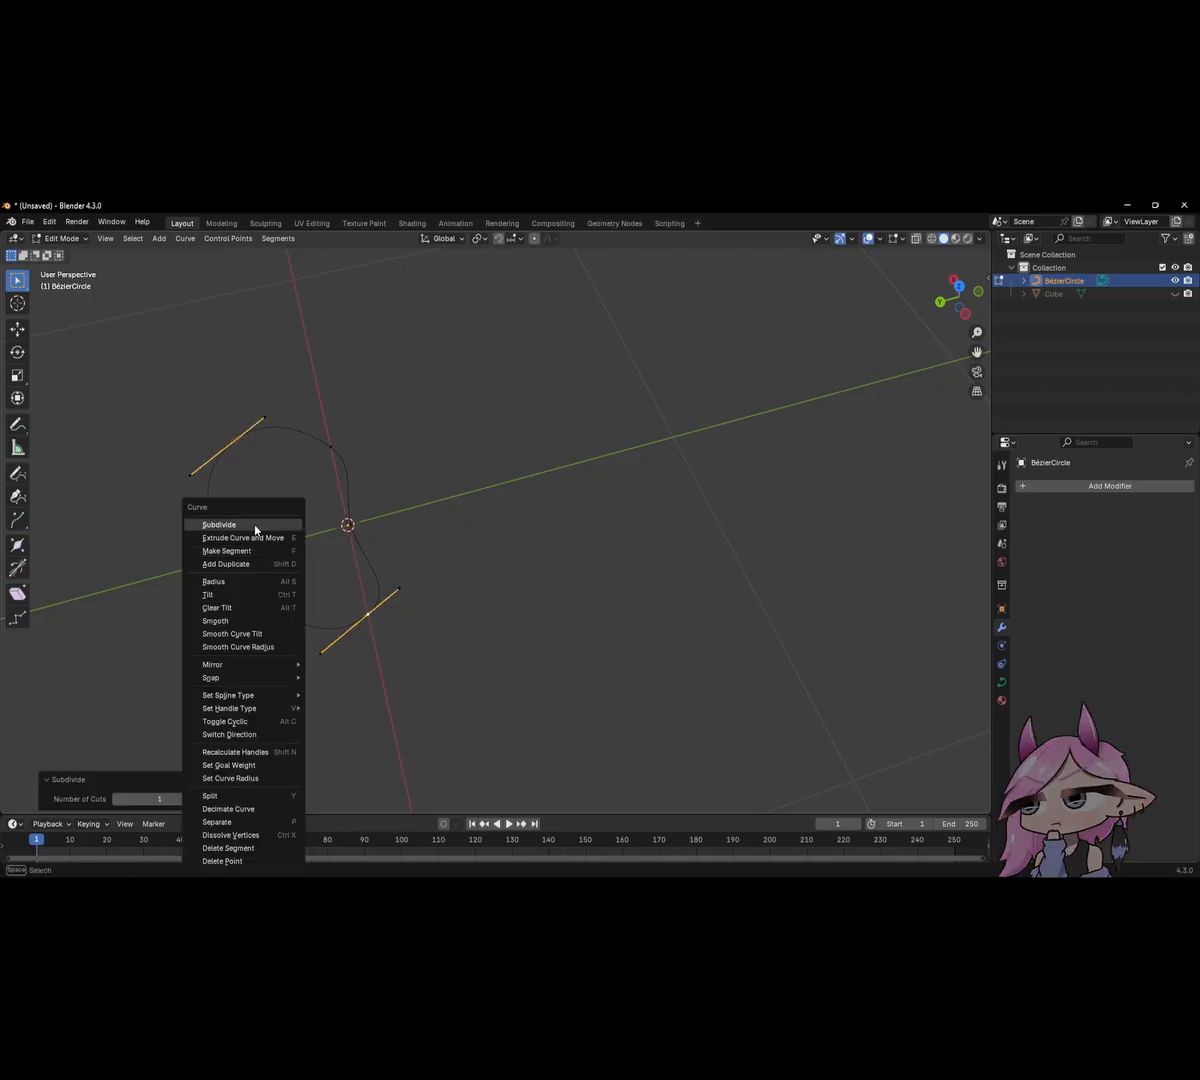
left_click(254, 530)
Move the new control point nearest the -X point inwards along X, and the one nearest the +Y point about -0.20 m along Y.
left_click(289, 618)
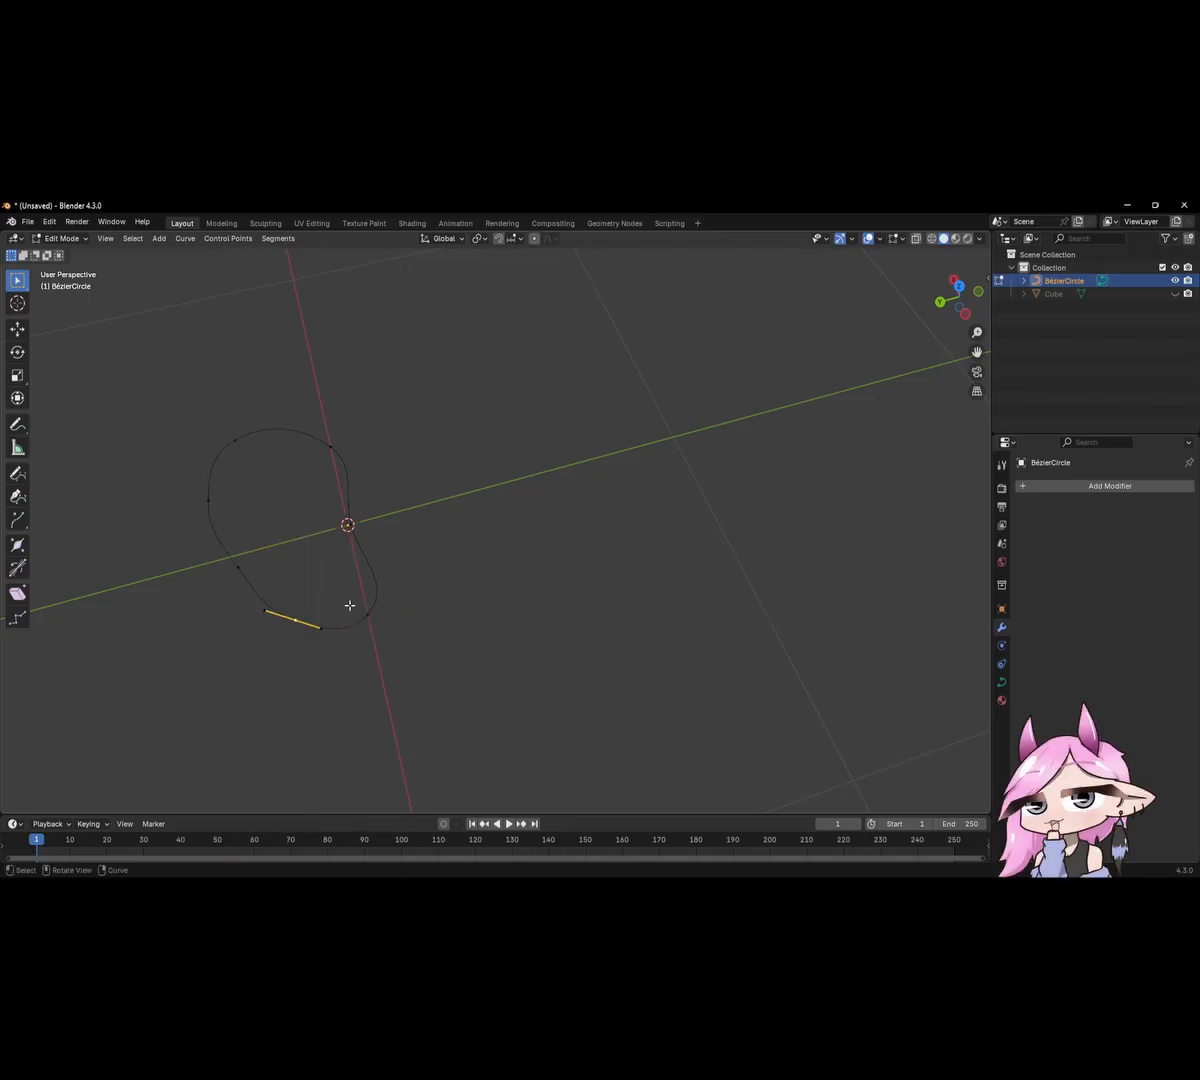
key("g")
key("x")
left_click(310, 515)
key("g")
key("y")
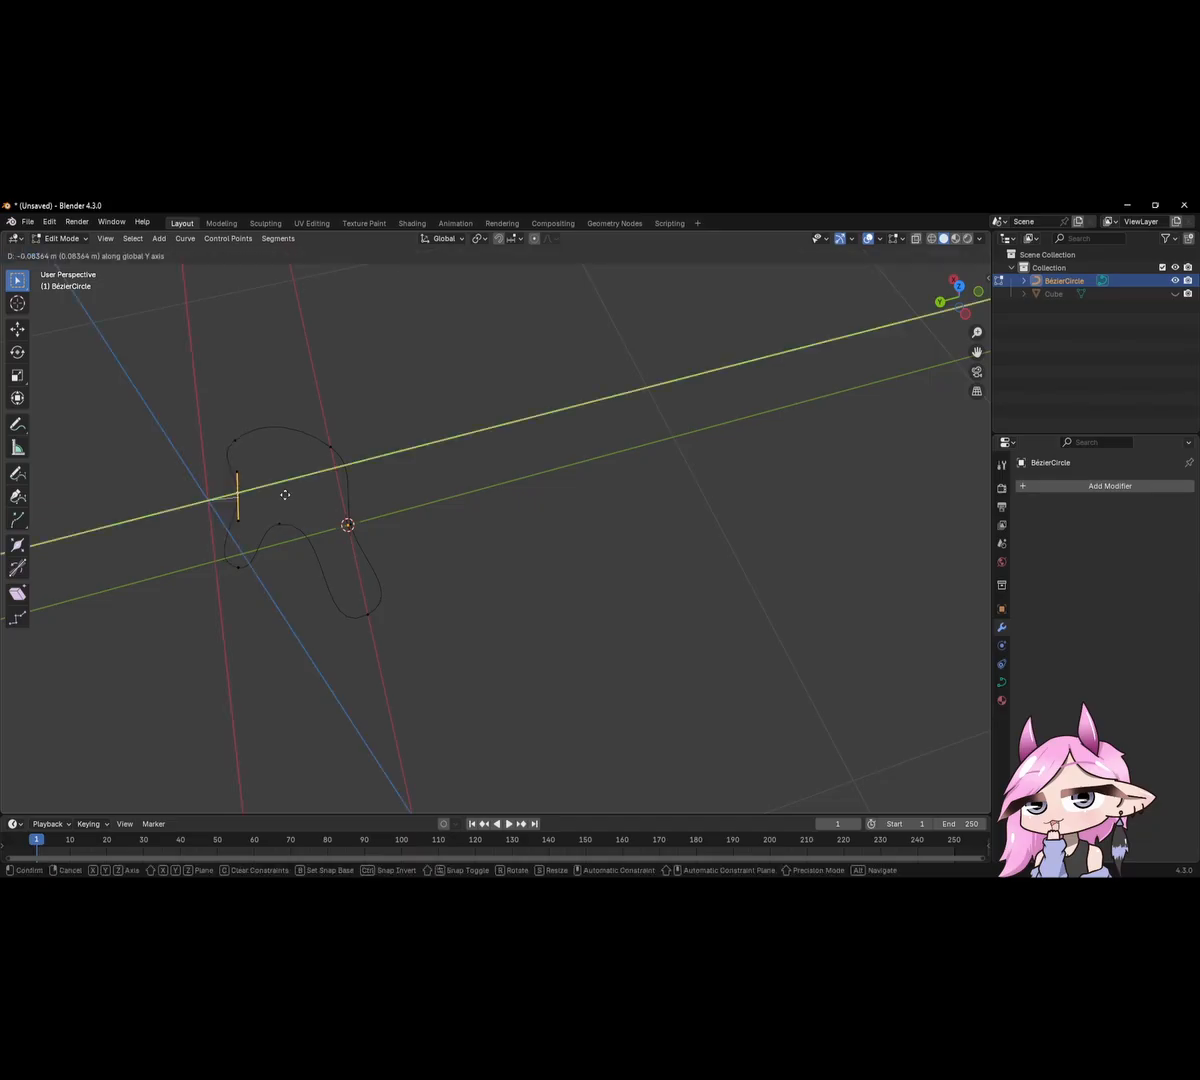
left_click(308, 487)
Subdivide the segment between the point moved along Y and the neighbouring middle point of the subdivided side.
right_click(350, 518)
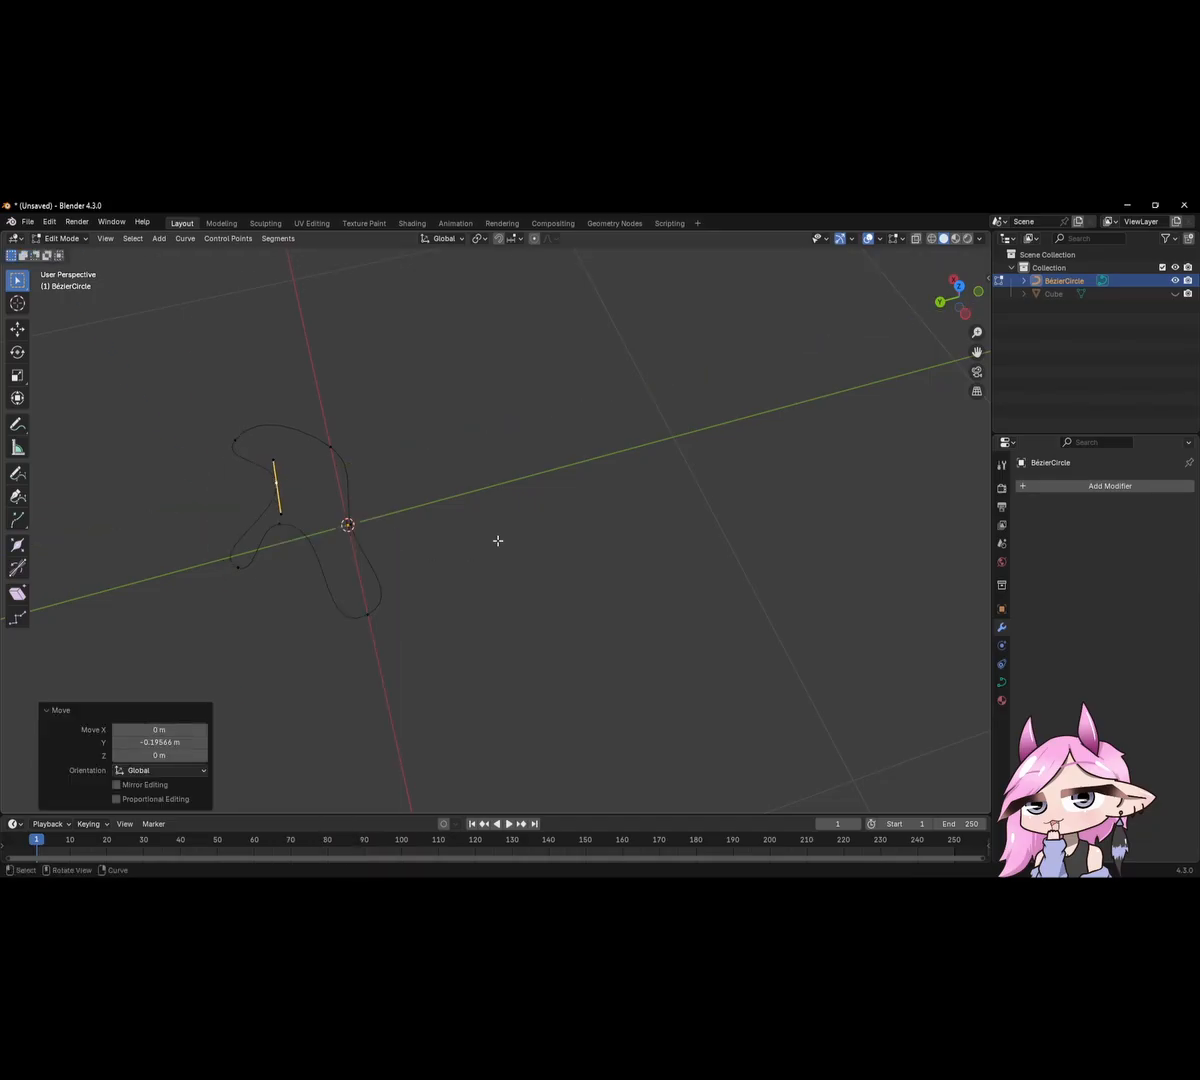
right_click(322, 523)
left_click(297, 524)
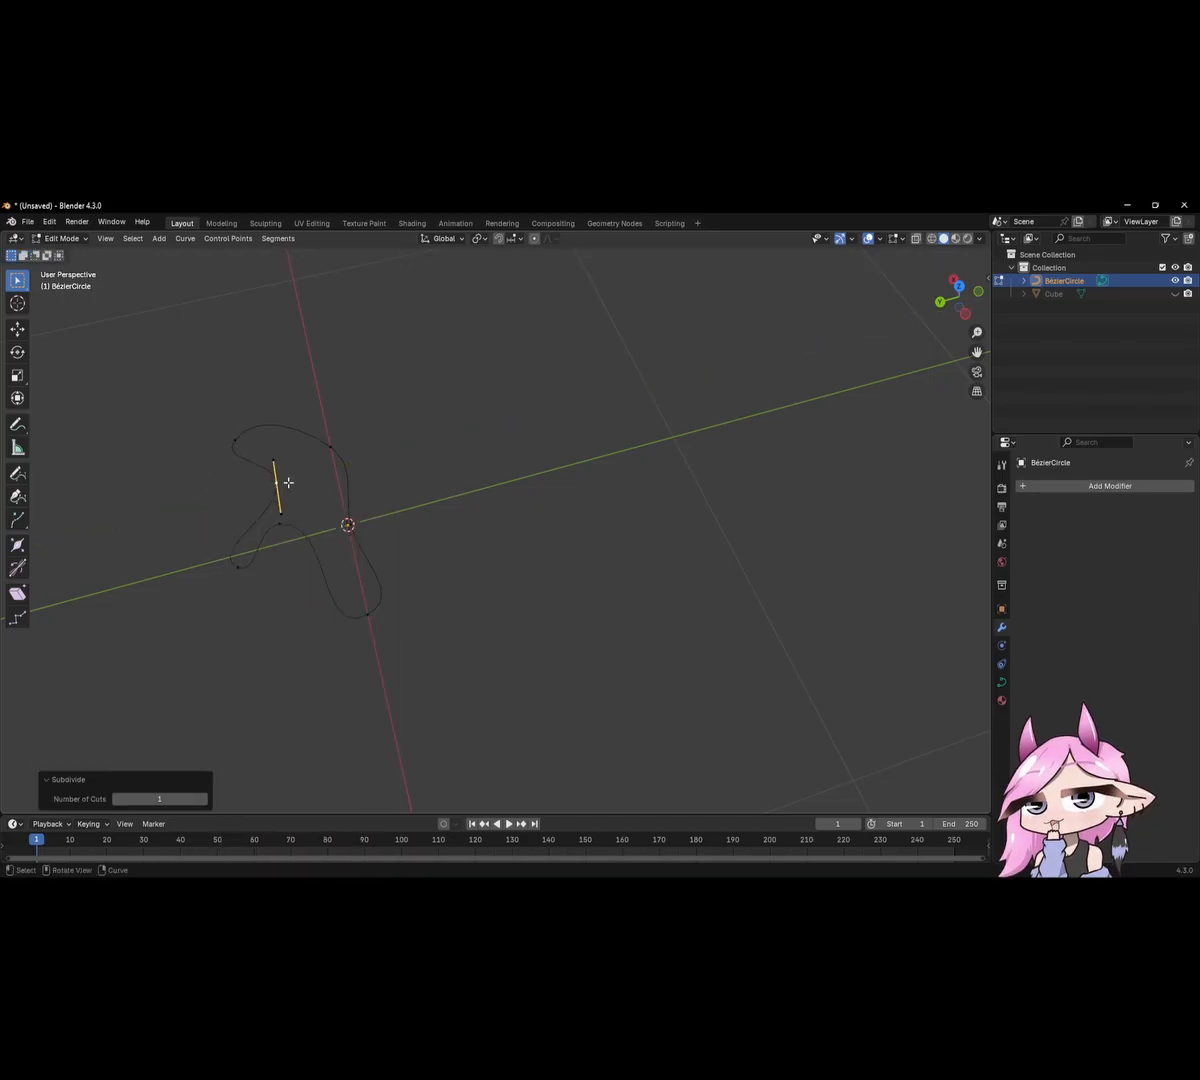
left_click(237, 563, "shift")
right_click(149, 497)
left_click(149, 497)
Raise the newly added control point about 0.16 m along the Z axis and return to Object Mode.
left_click(247, 530)
key("g")
key("z")
left_click(204, 507)
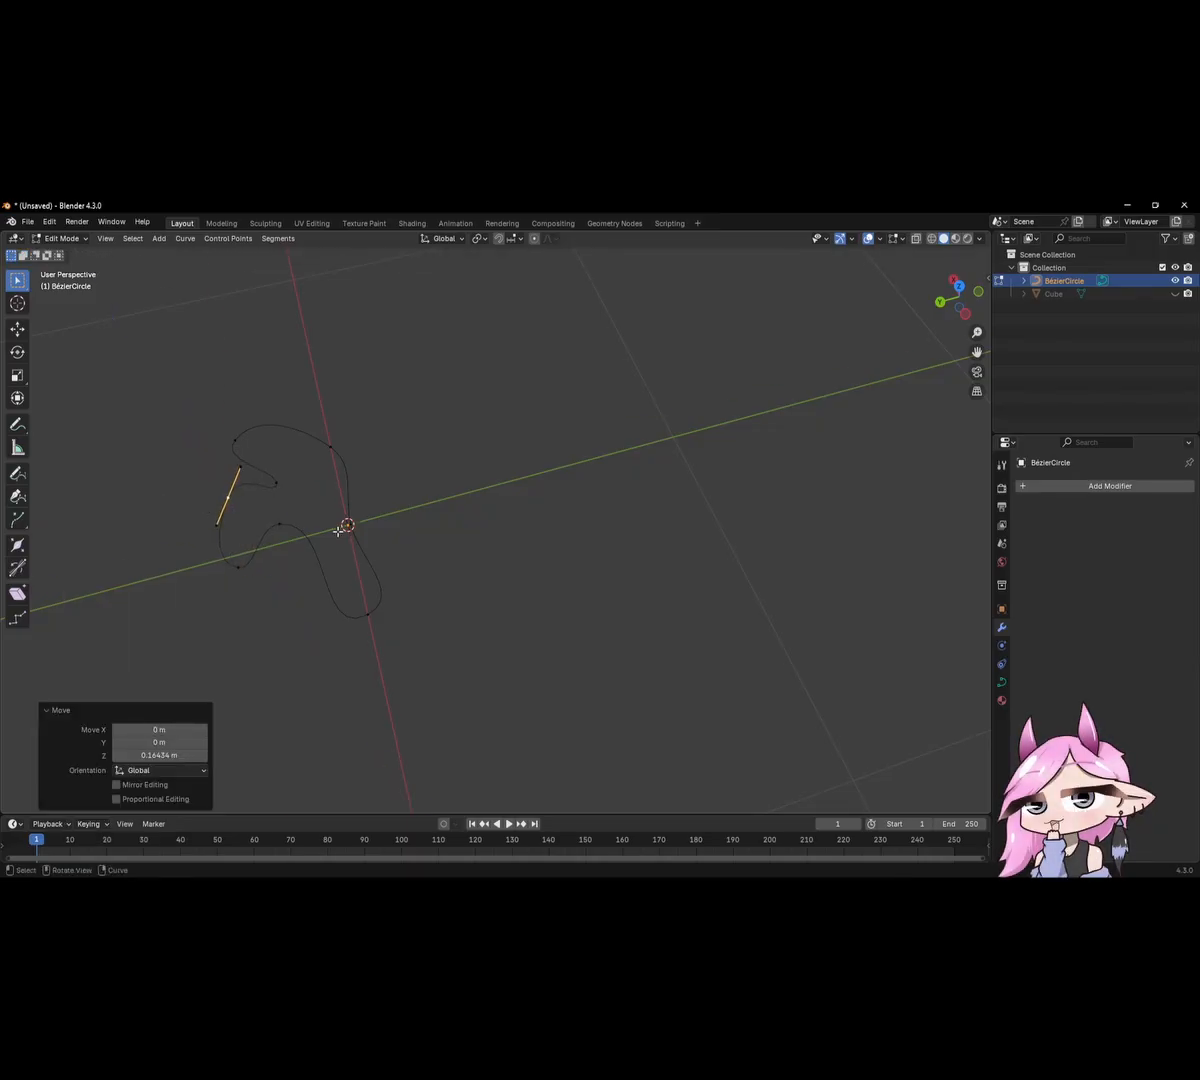
middle_click_drag(204, 507, 493, 522)
key("Tab")
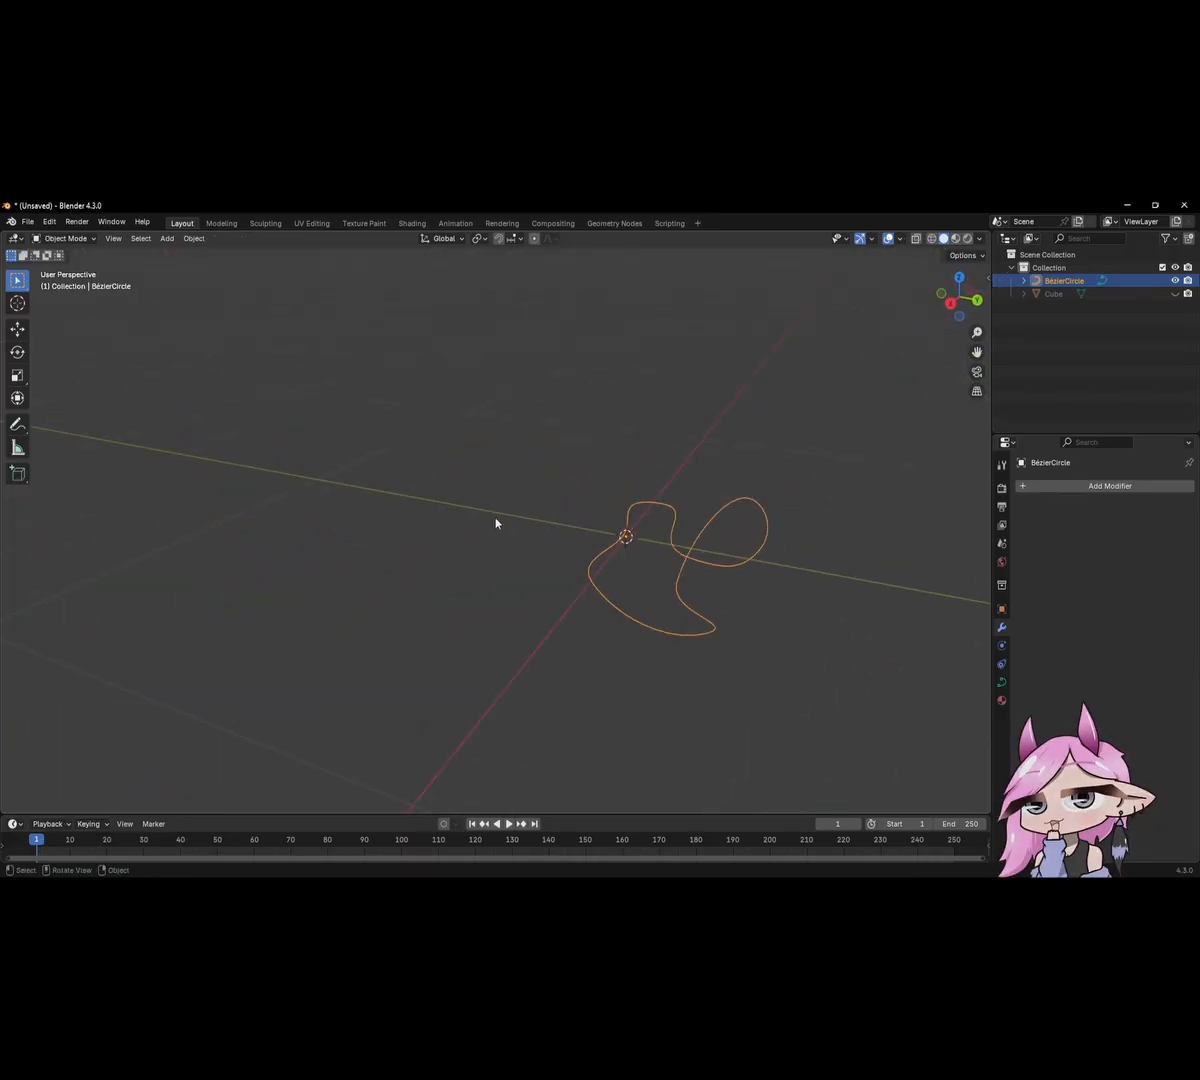
key("Tab")
middle_click_drag(688, 528, 413, 634)
key("Tab")
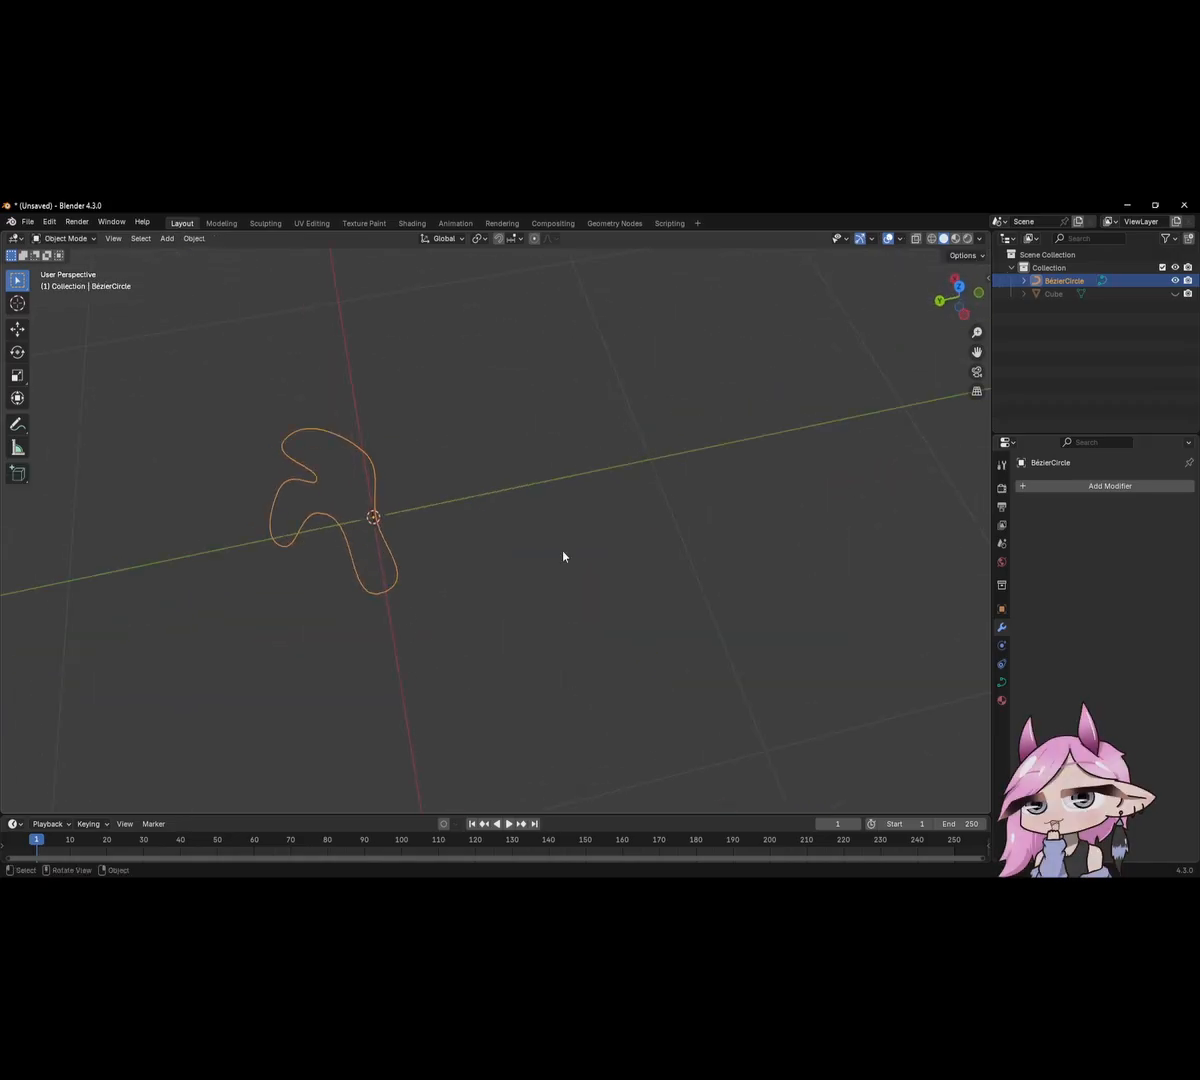
Set the Bézier circle's preview resolution to 6 after trying 4, checking the curve's smoothness.
left_click(1002, 684)
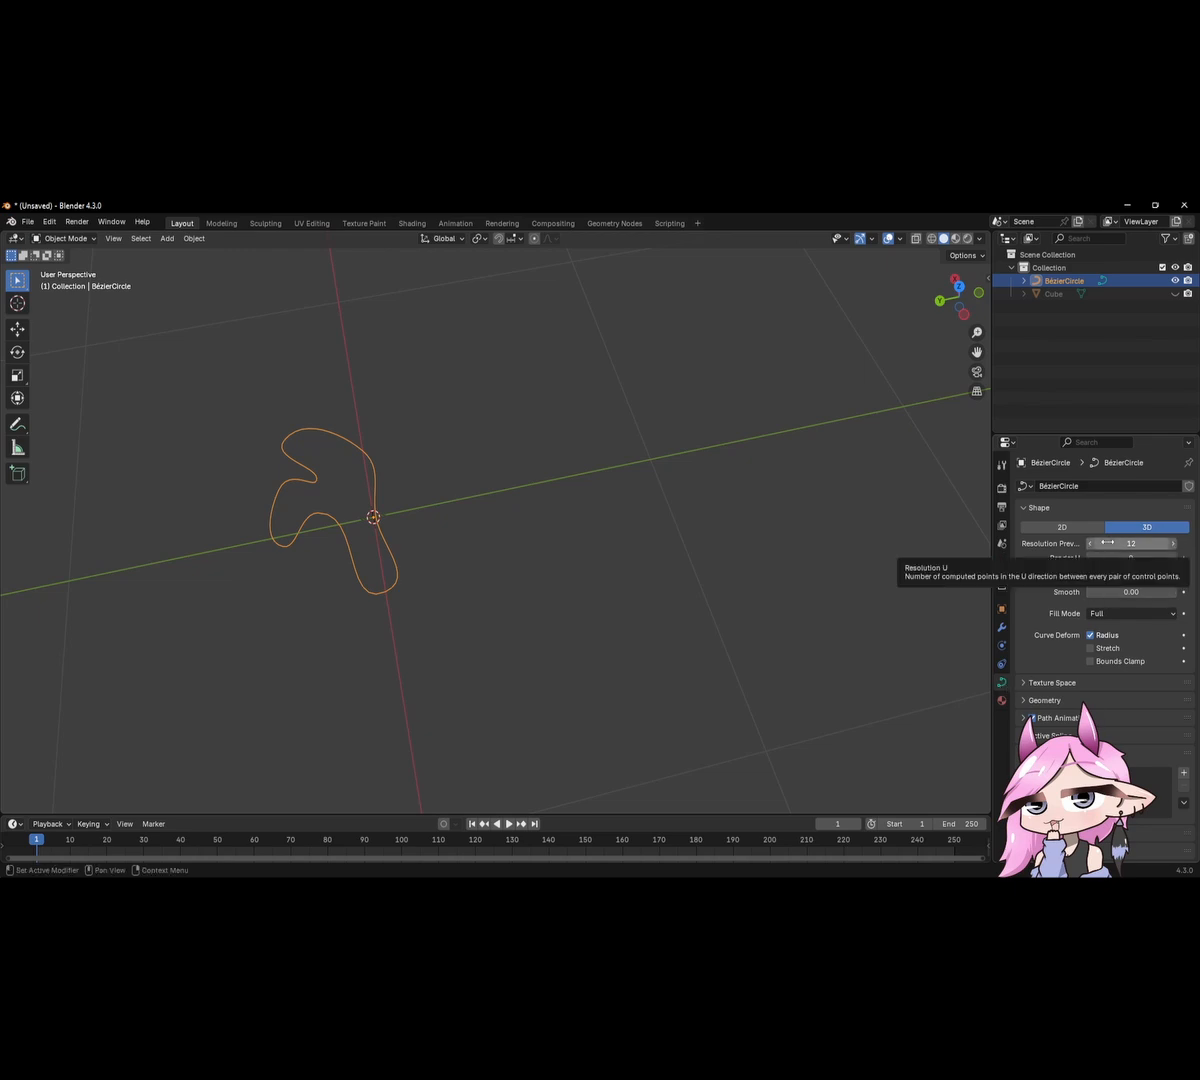
left_click_drag(1126, 543, 1088, 545)
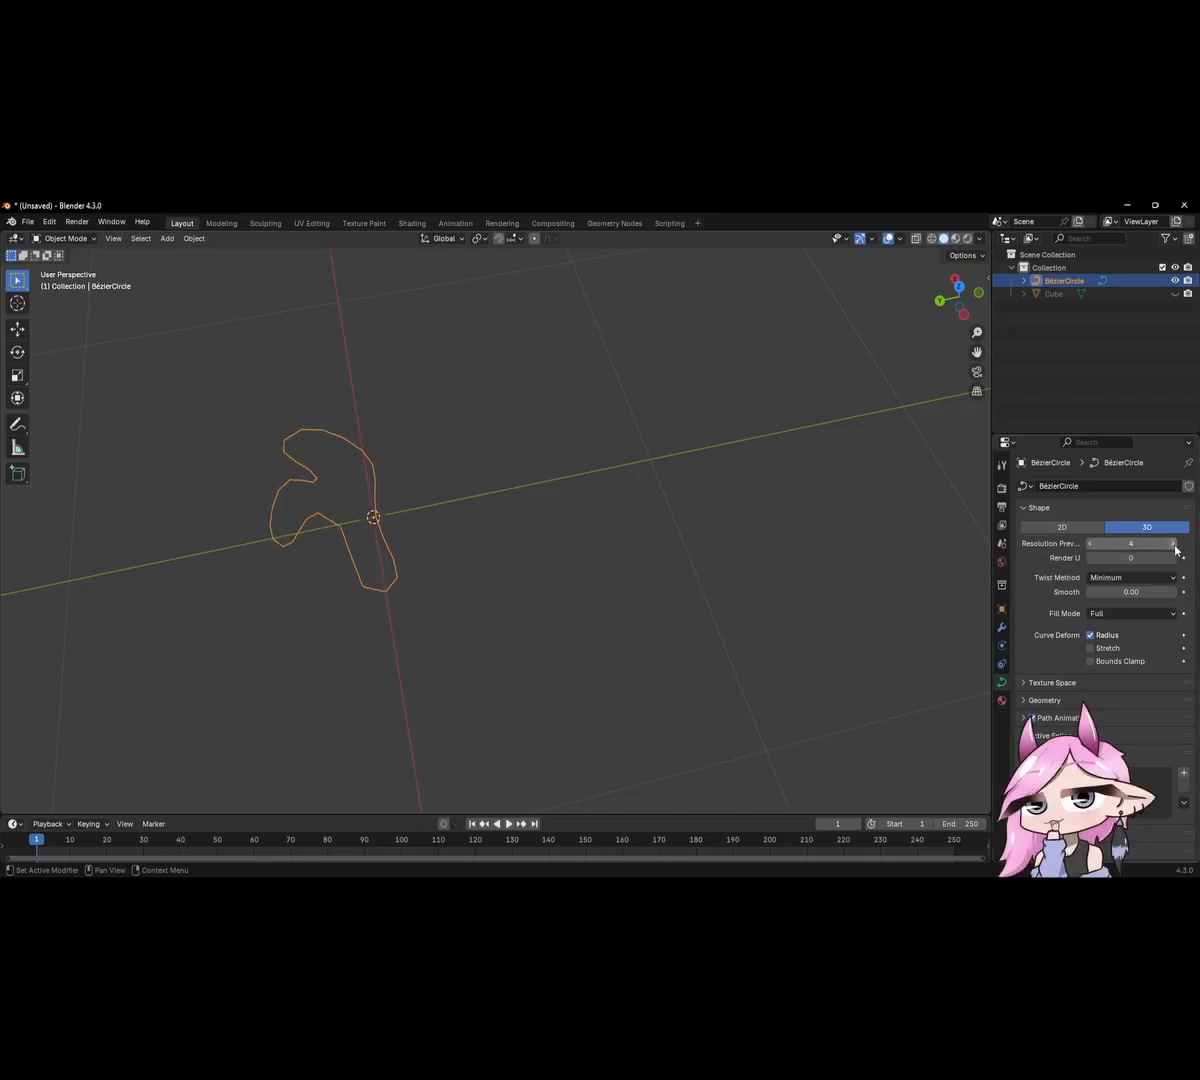
mouse_move(700, 530)
middle_mouse_down()
mouse_move(589, 528)
mouse_move(584, 549)
mouse_move(549, 477)
middle_mouse_up()
key("z")
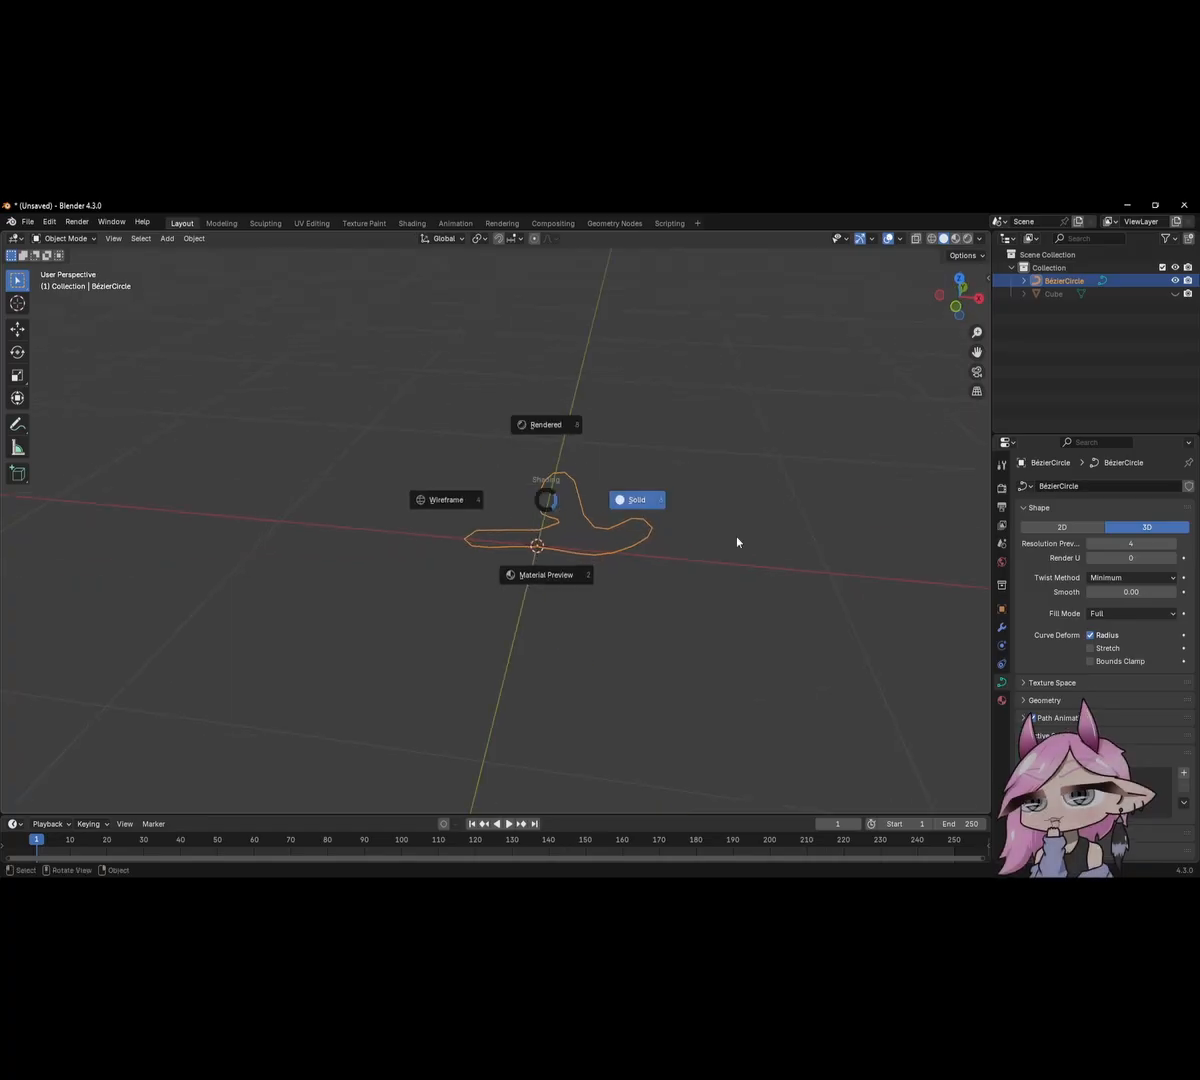
left_click(737, 542)
middle_click_drag(737, 542, 602, 511)
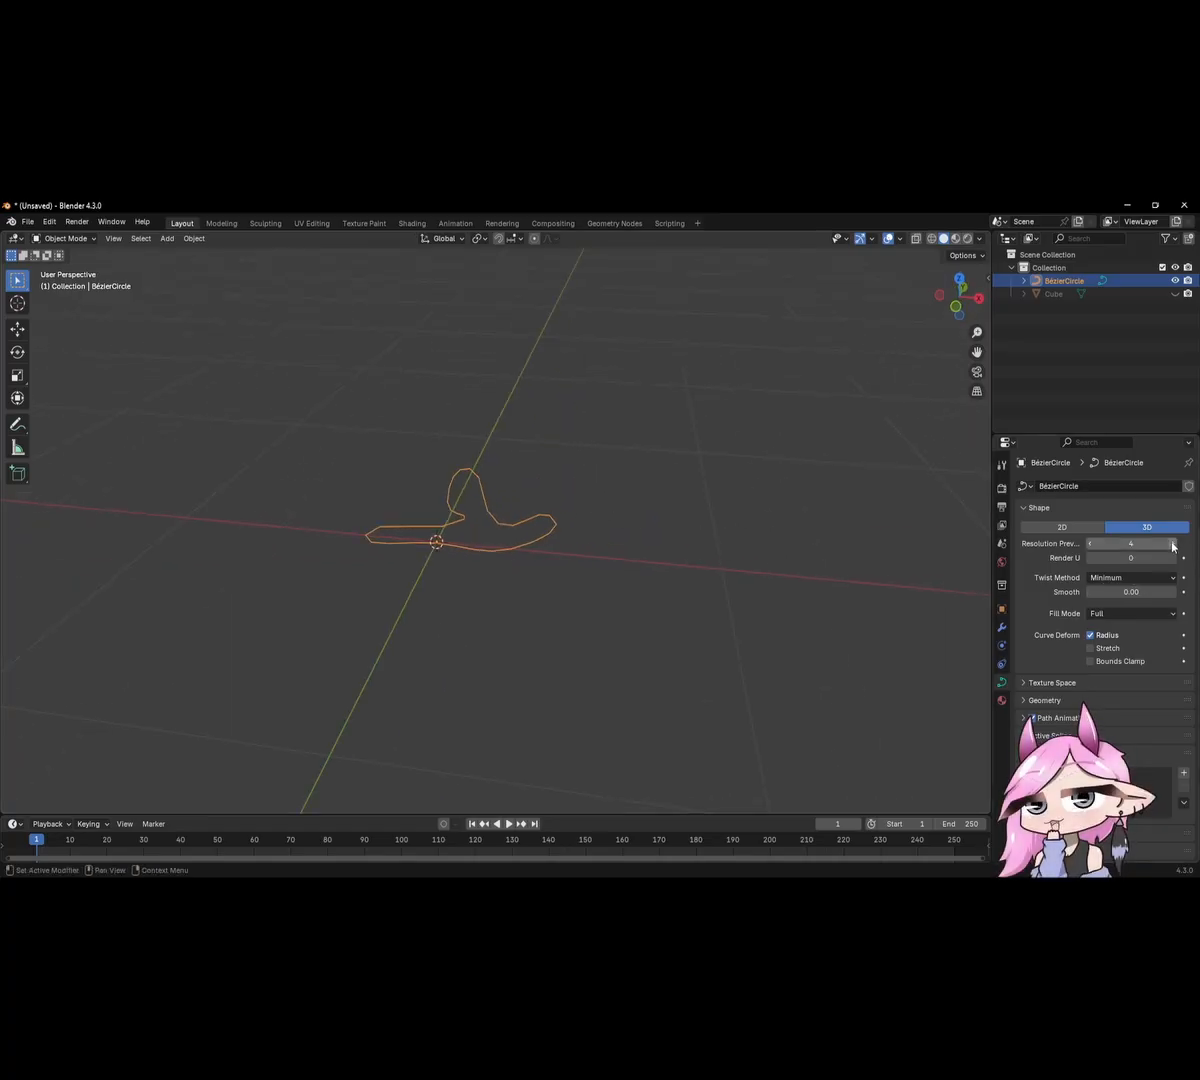
middle_click_drag(546, 506, 535, 576)
key("Tab")
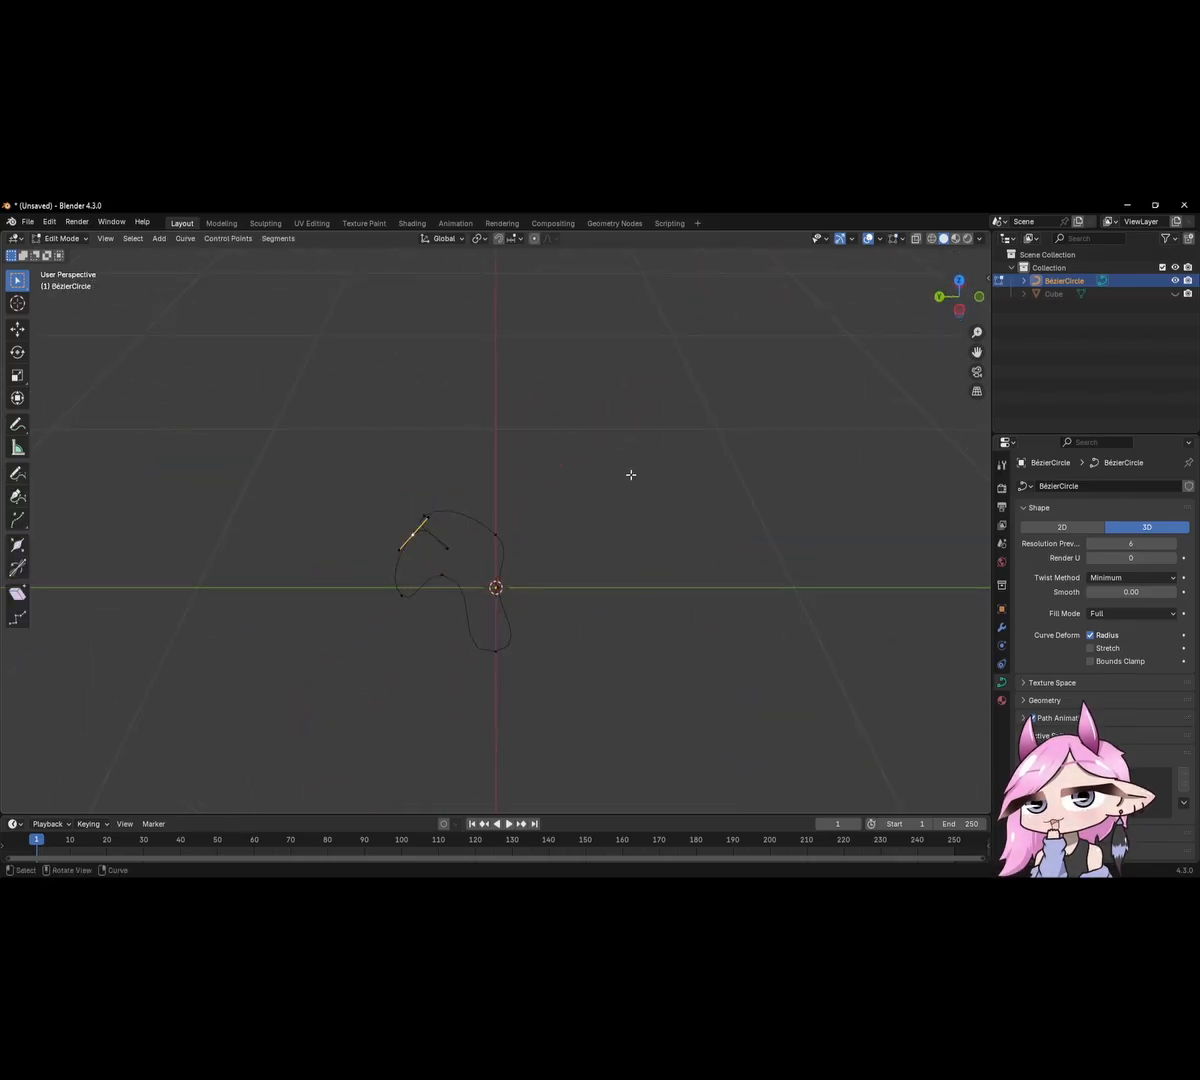
key("Tab")
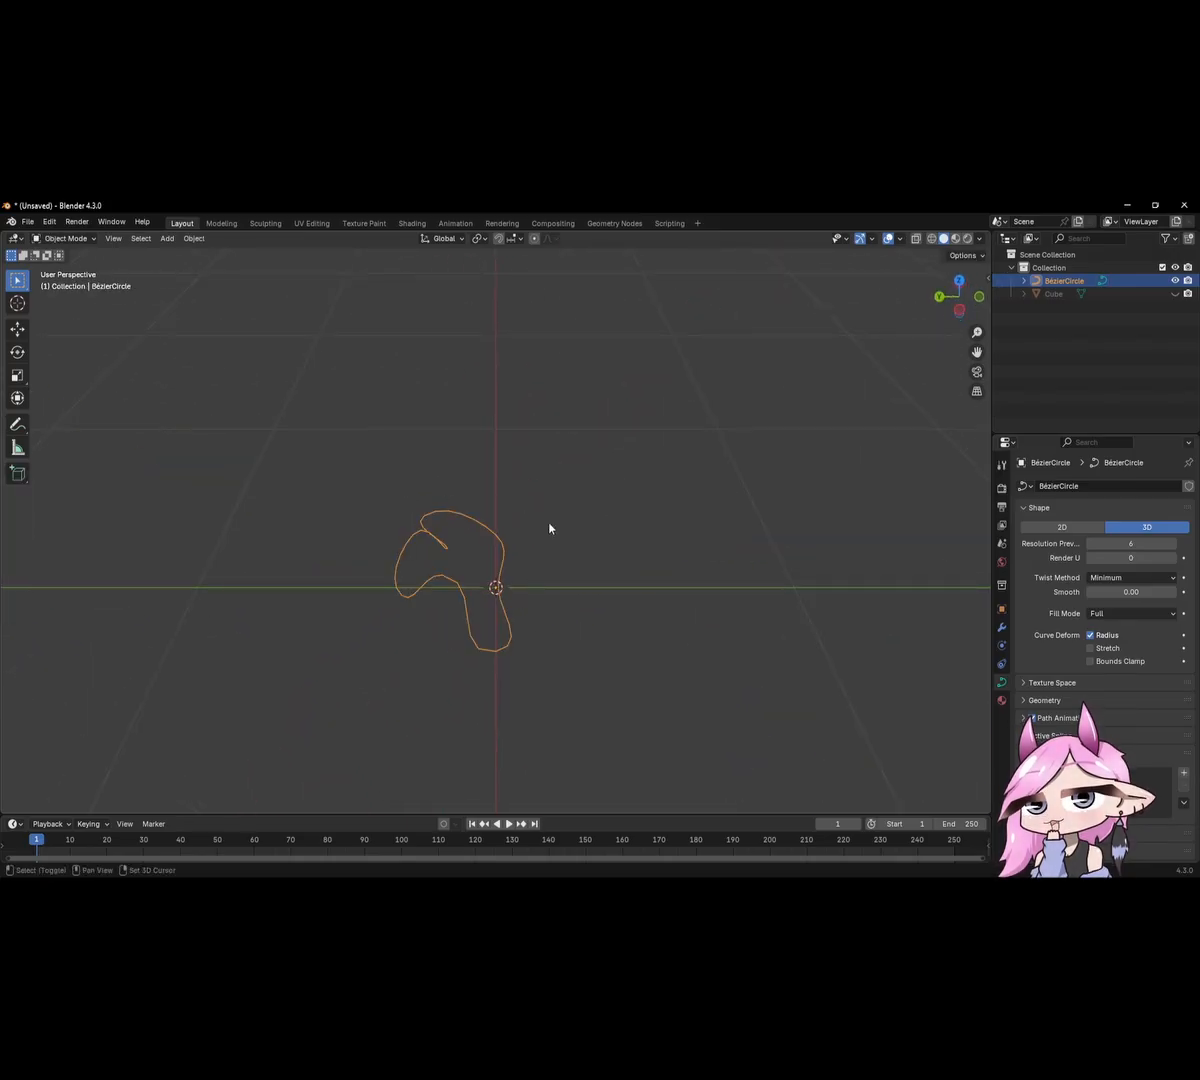
Add a NURBS path and rotate its control points -90° in the front view so that it stands vertically.
key("shift+a")
left_click(601, 580)
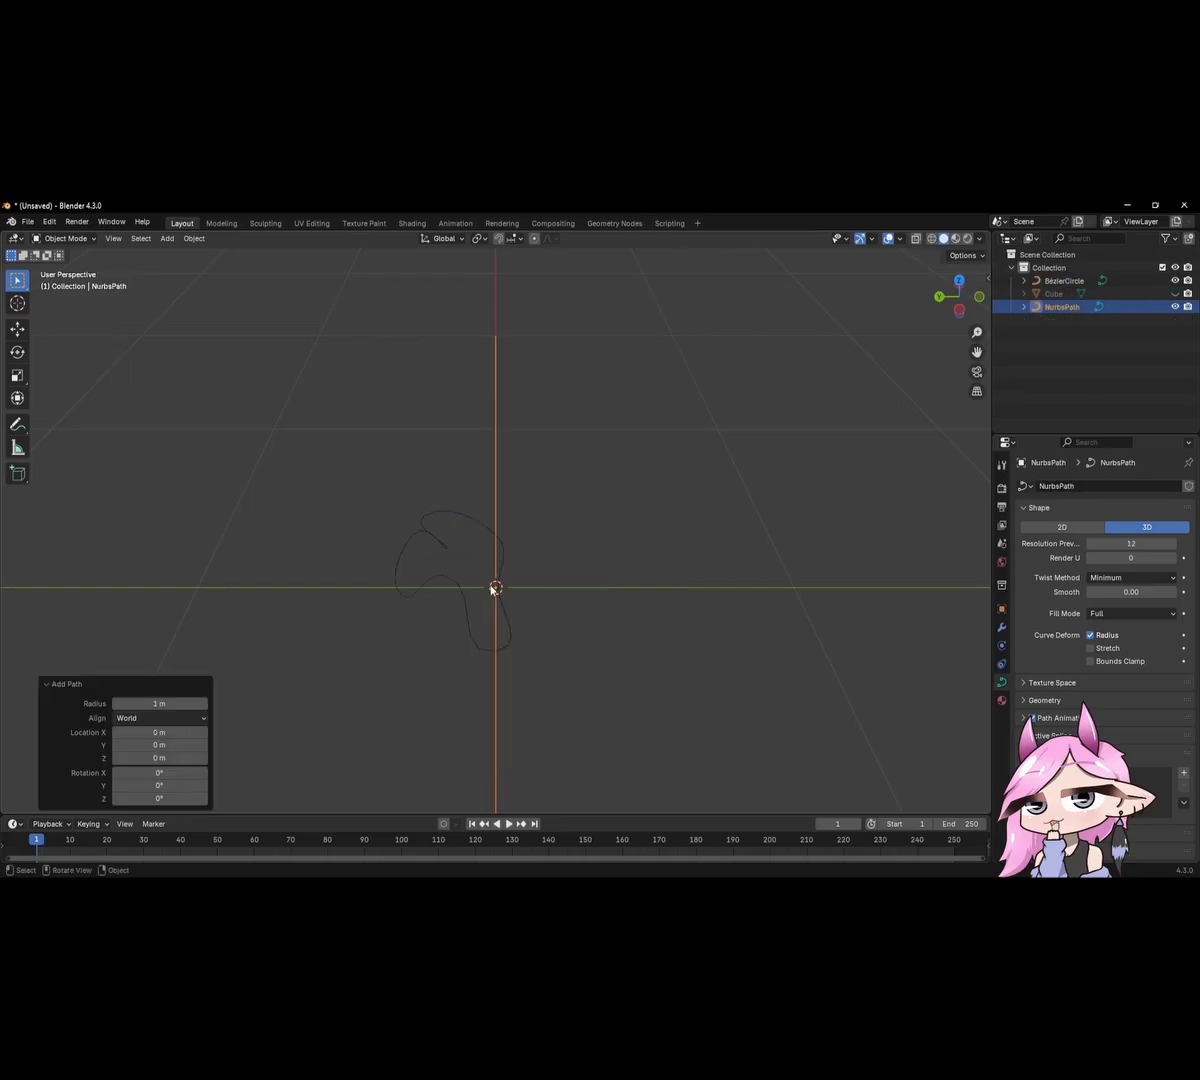
middle_click_drag(490, 587, 683, 557)
key("KP_1")
key("Tab")
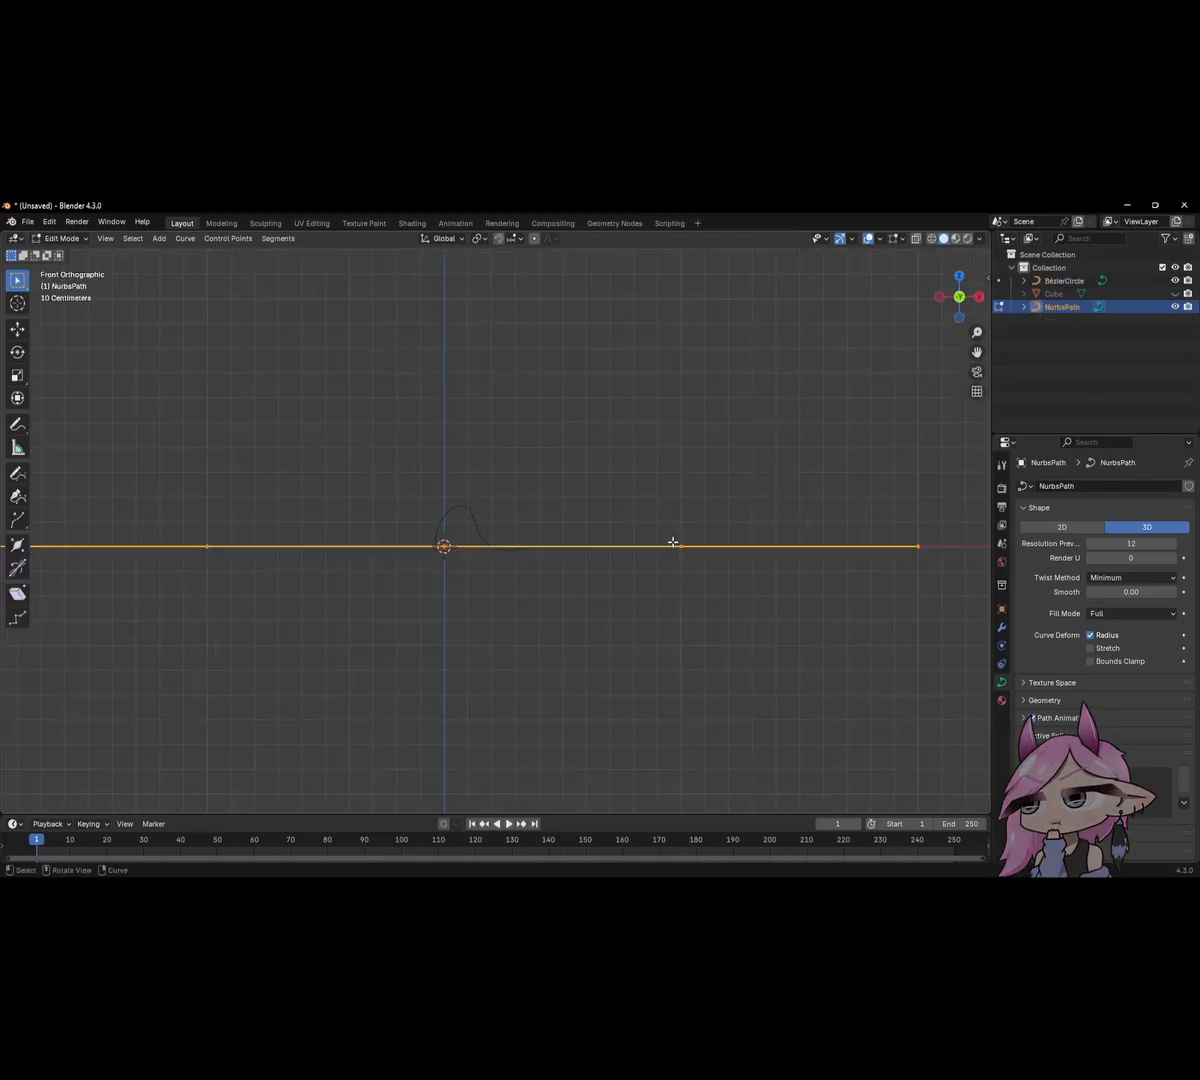
key("r")
left_click(451, 370)
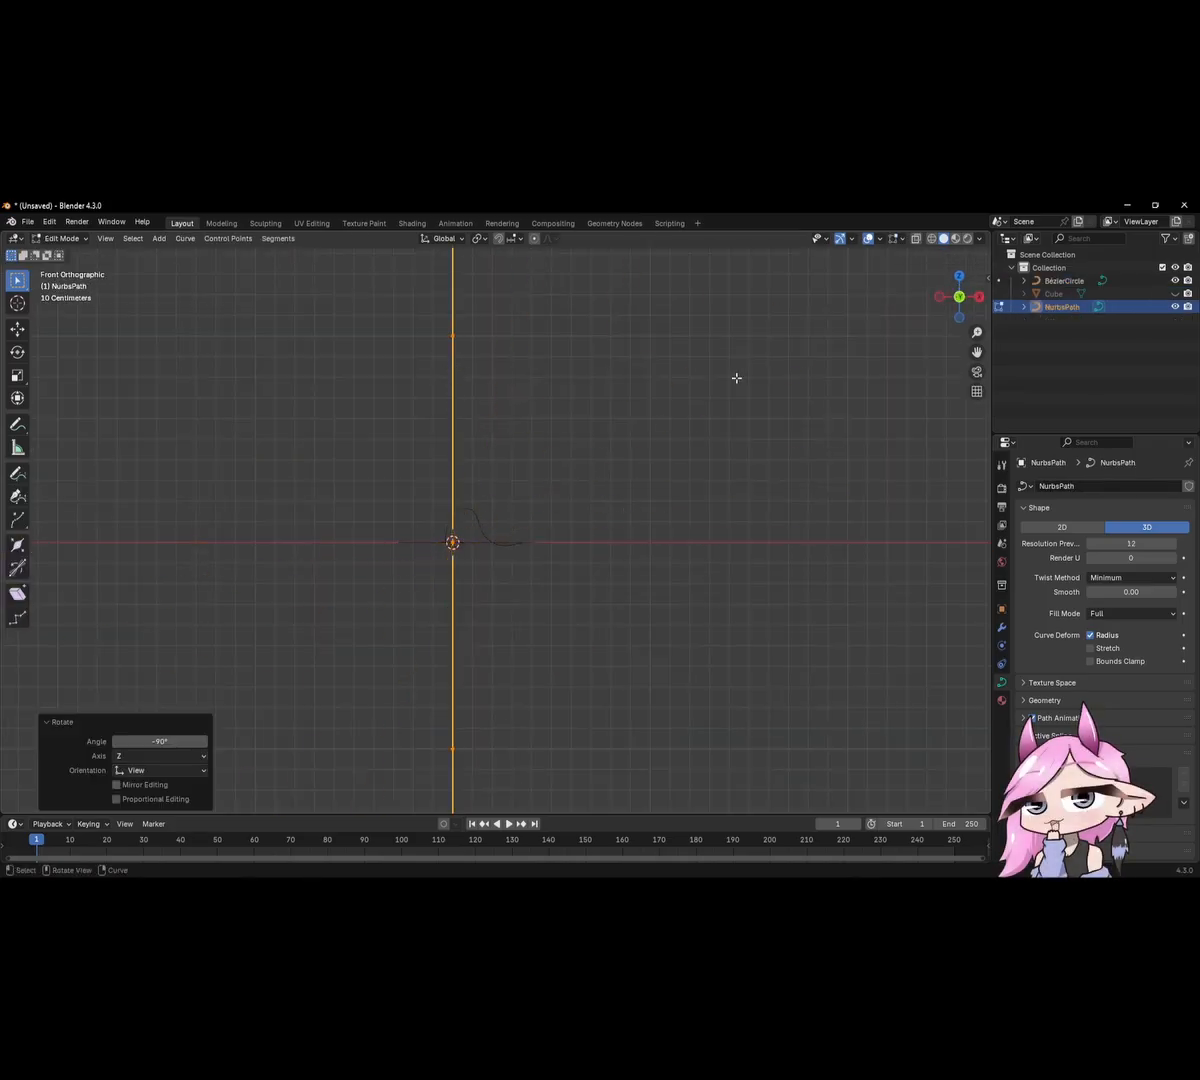
Scale the path's points down to about a fifth, move them up and towards -X beside the Bézier circle, and return to Object Mode.
key("s")
left_click(508, 504)
key("g")
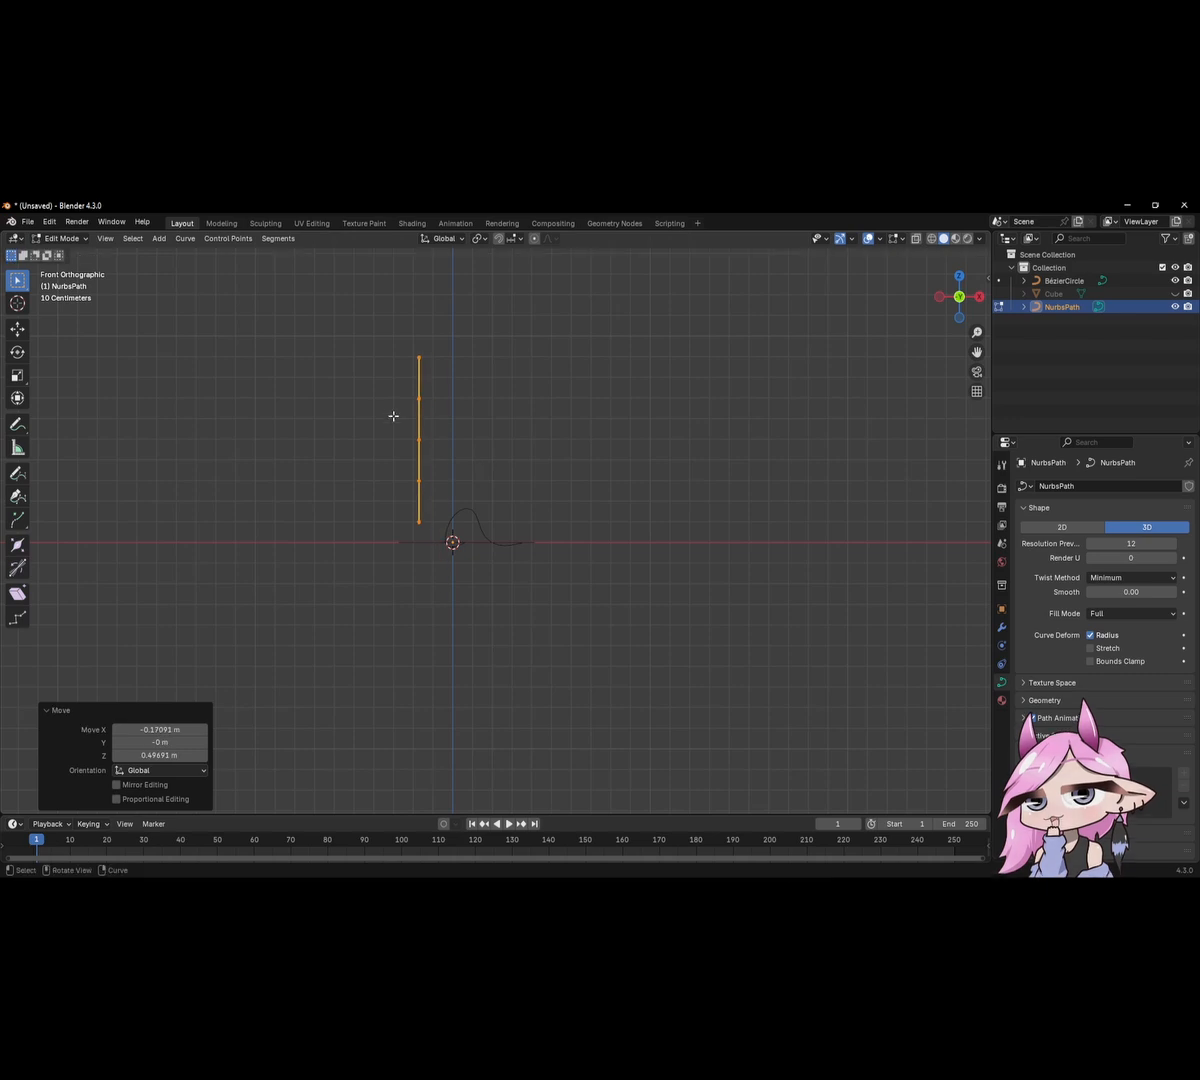
left_click(359, 450)
middle_click_drag(422, 437, 420, 520, "shift")
key("Tab")
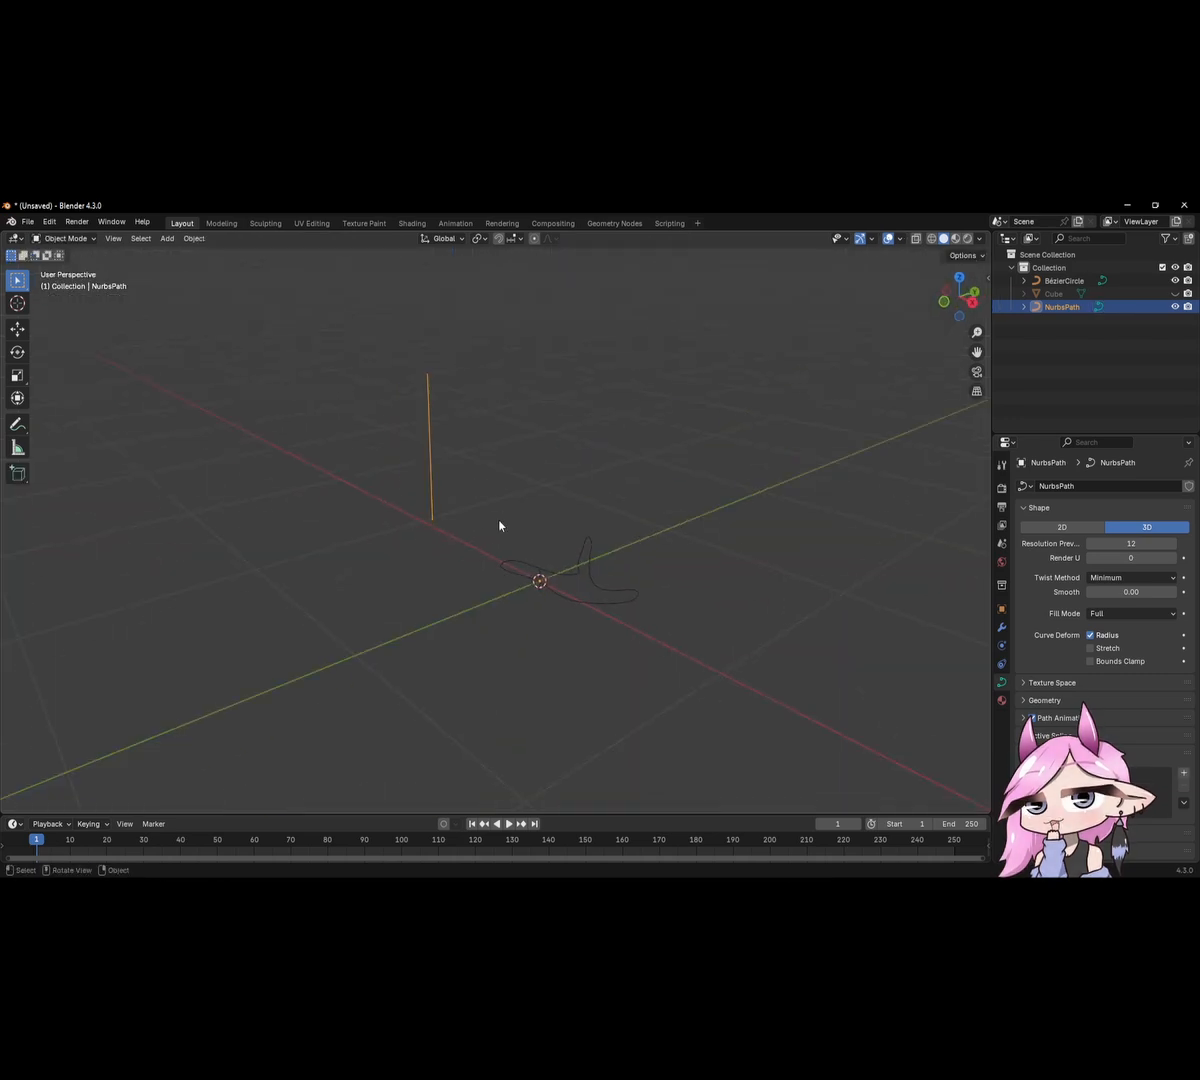
Set the NURBS path's preview resolution to 5.
left_click(1089, 545)
left_click(1089, 545)
left_click(1089, 545)
left_click(1089, 545)
left_click(1089, 545)
left_click(1089, 545)
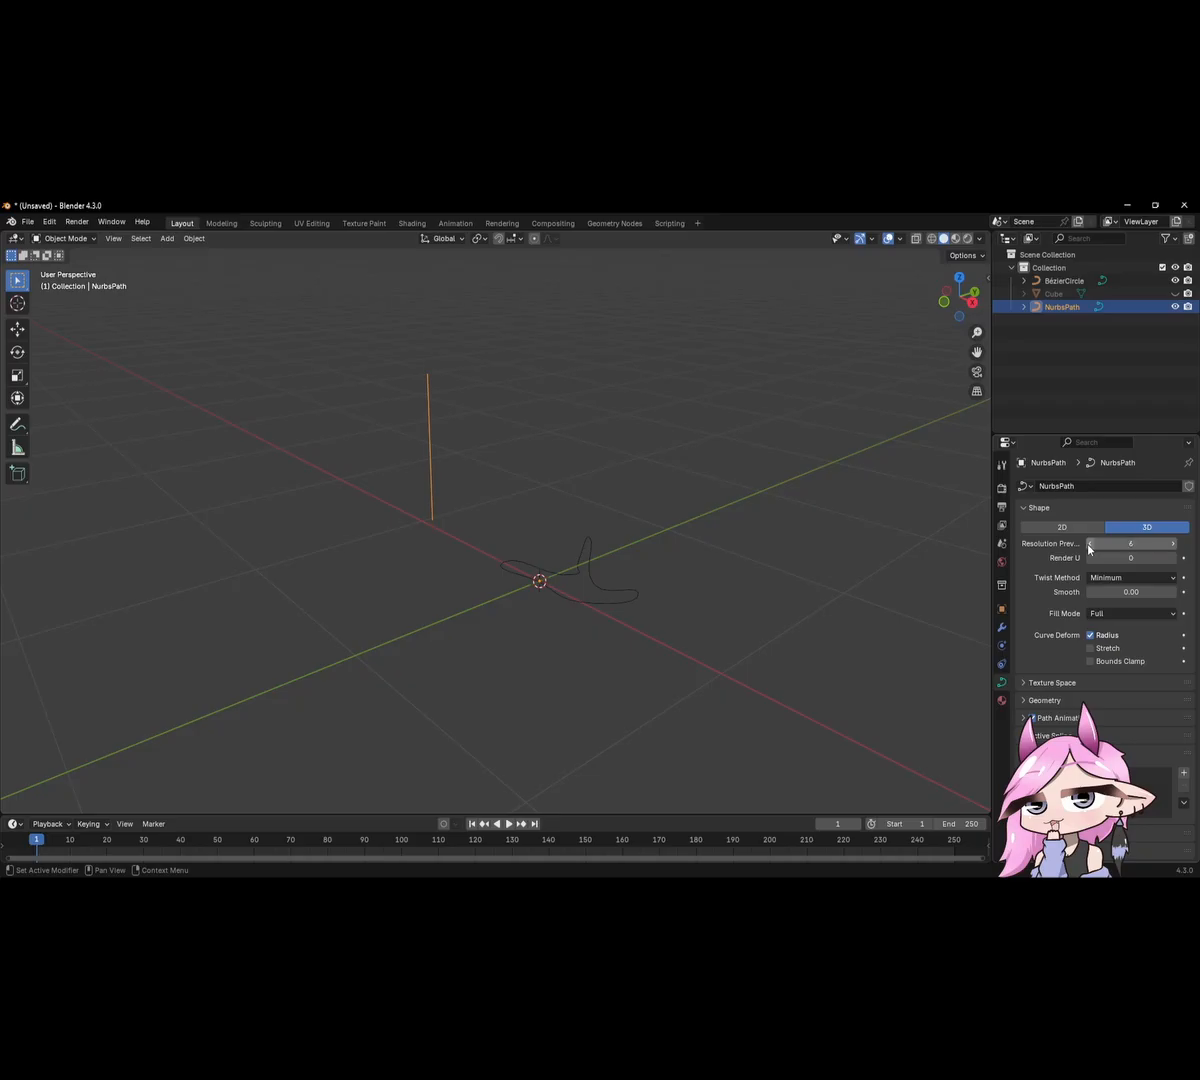
Bevel the NURBS path with the Object option, using BézierCircle as its profile object.
left_click(1046, 702)
left_click(1105, 818)
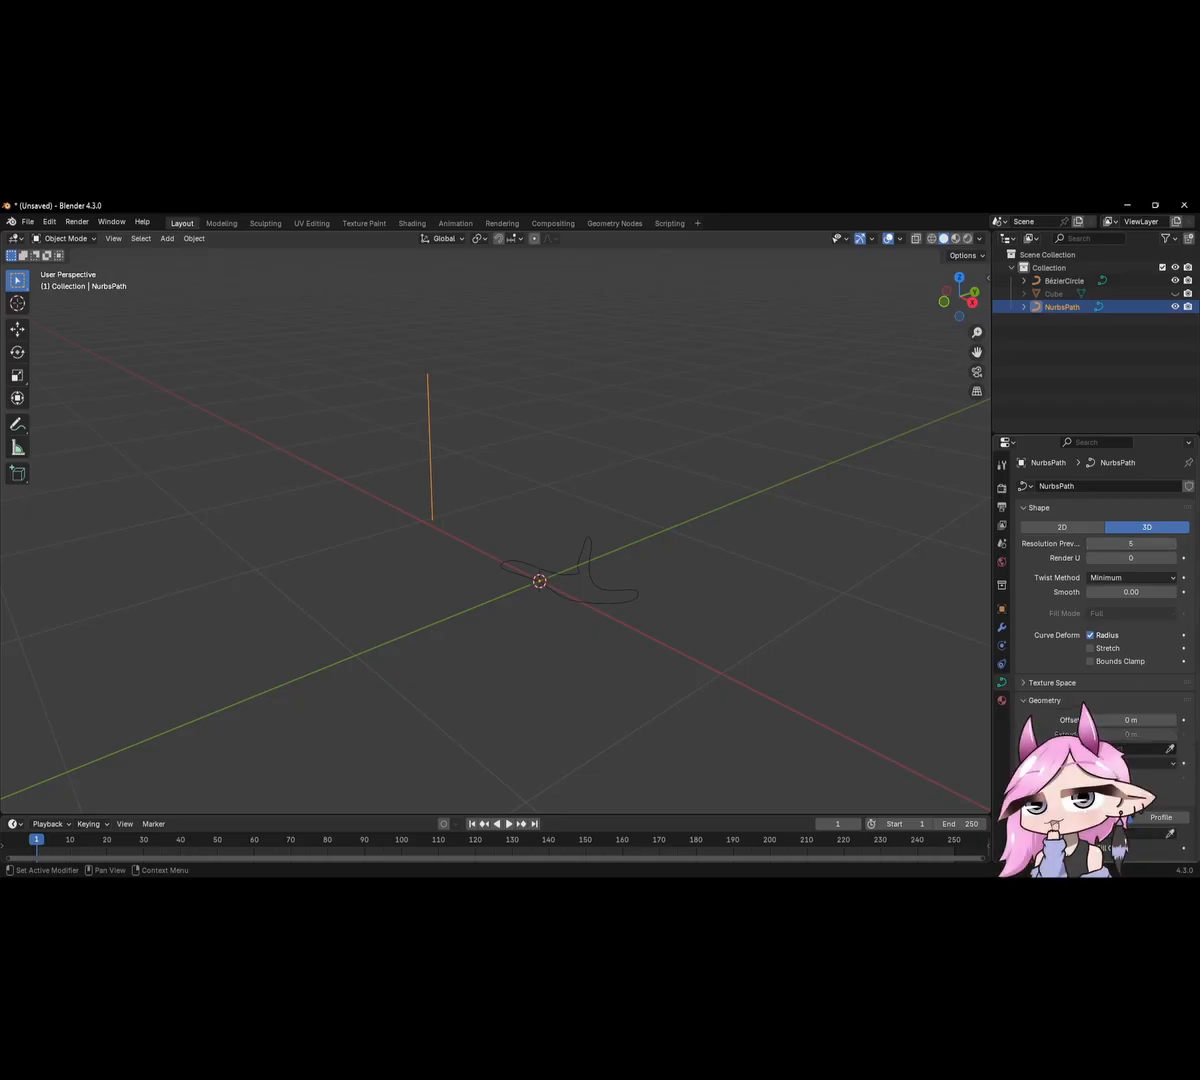
left_click(1123, 834)
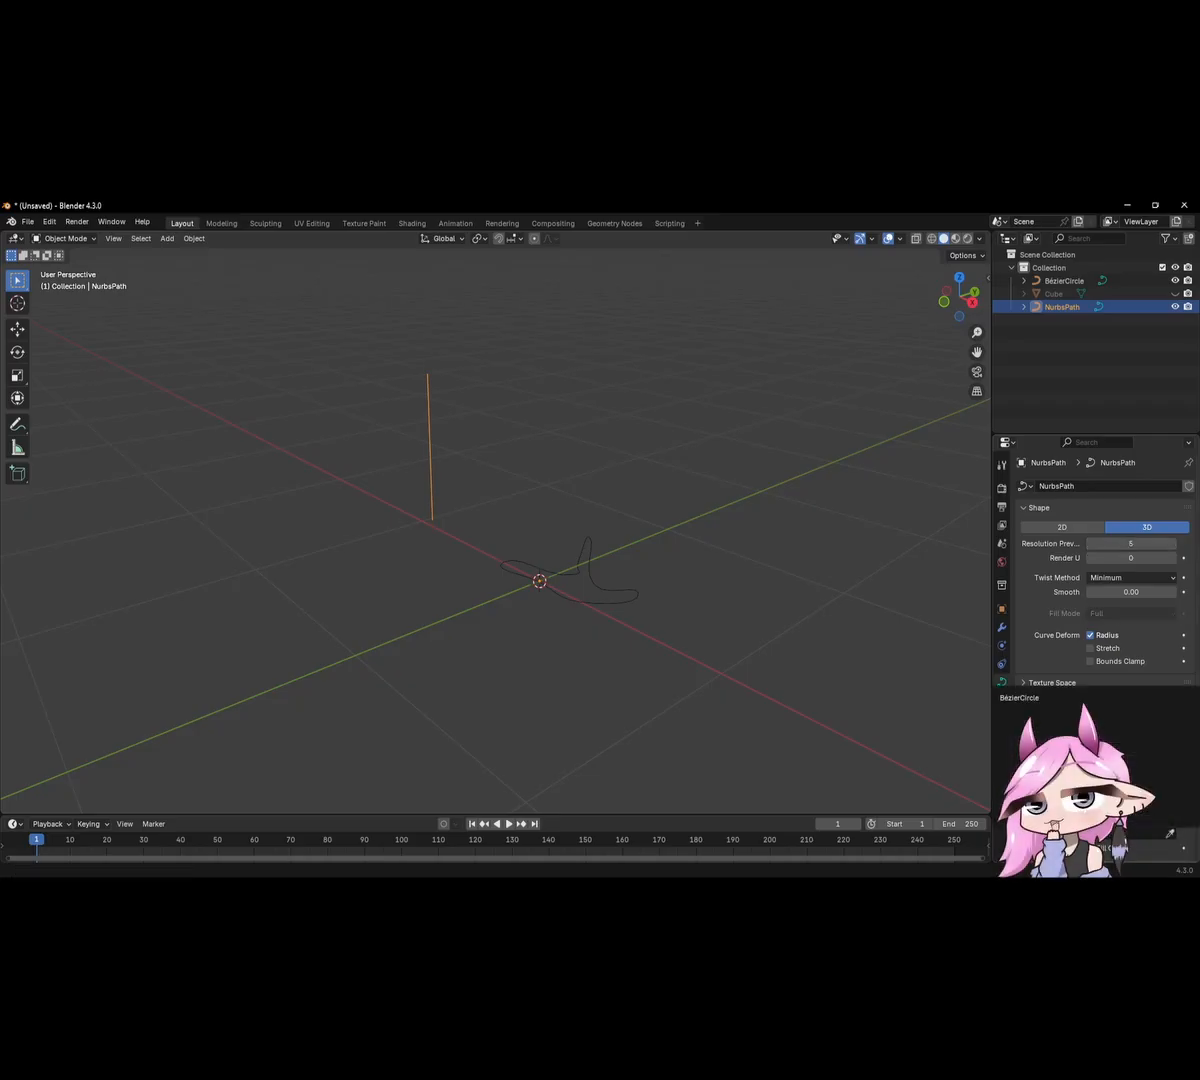
left_click(1054, 698)
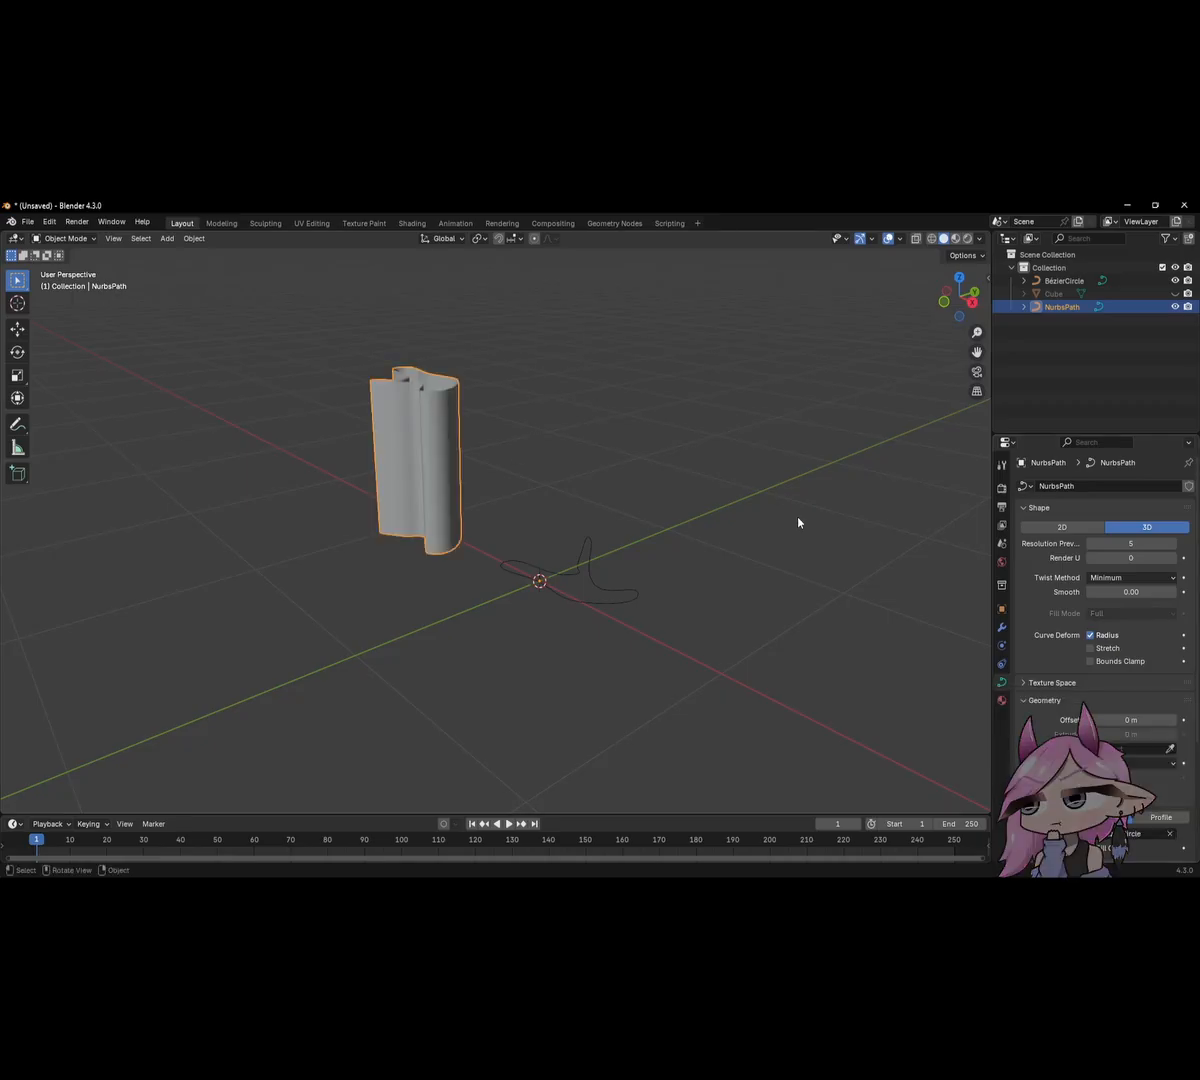
Try the Round bevel on the NURBS path with a depth of 0.05 m.
scroll(1055, 715, "down", 4)
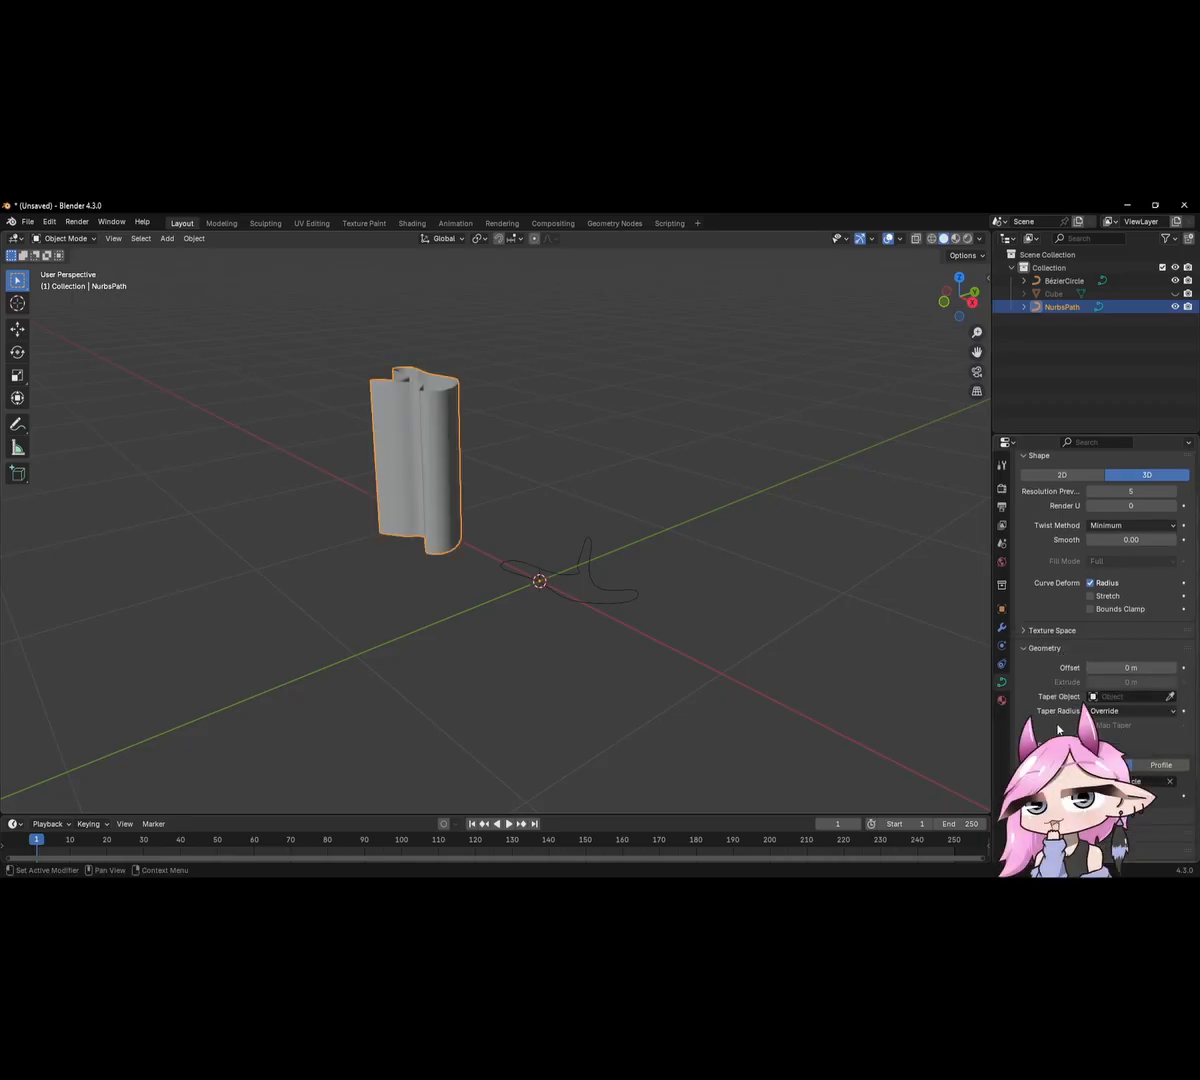
scroll(1055, 715, "up", 4)
scroll(1055, 715, "down", 4)
left_click(1047, 660)
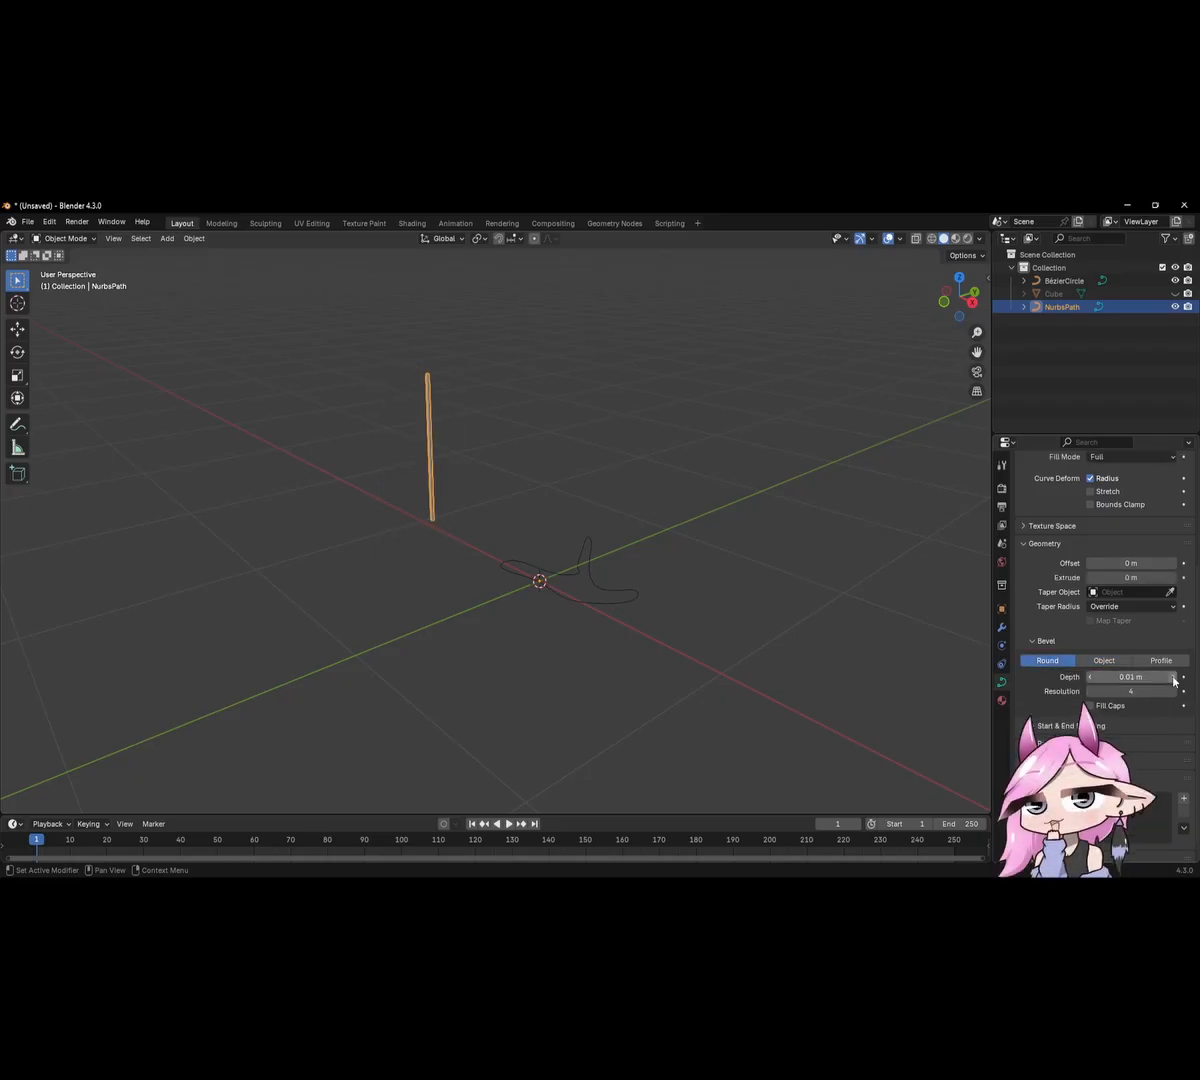
left_click_drag(1174, 681, 1192, 681)
middle_click_drag(520, 437, 876, 600)
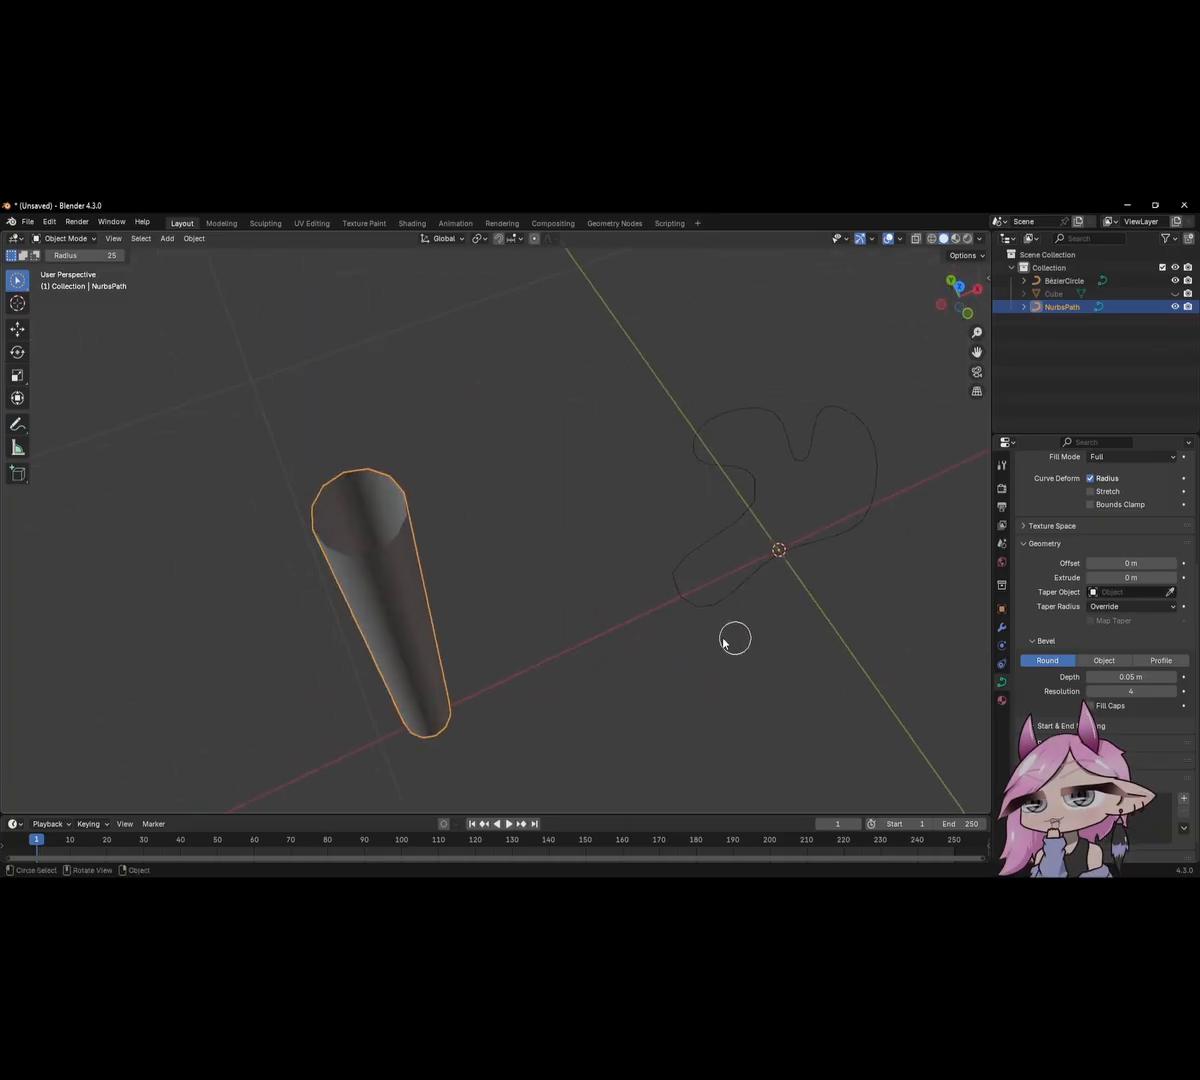
Try higher Round bevel resolutions, lower the value to 0 and raise it to 5.
left_click(1172, 691)
left_click(1172, 691)
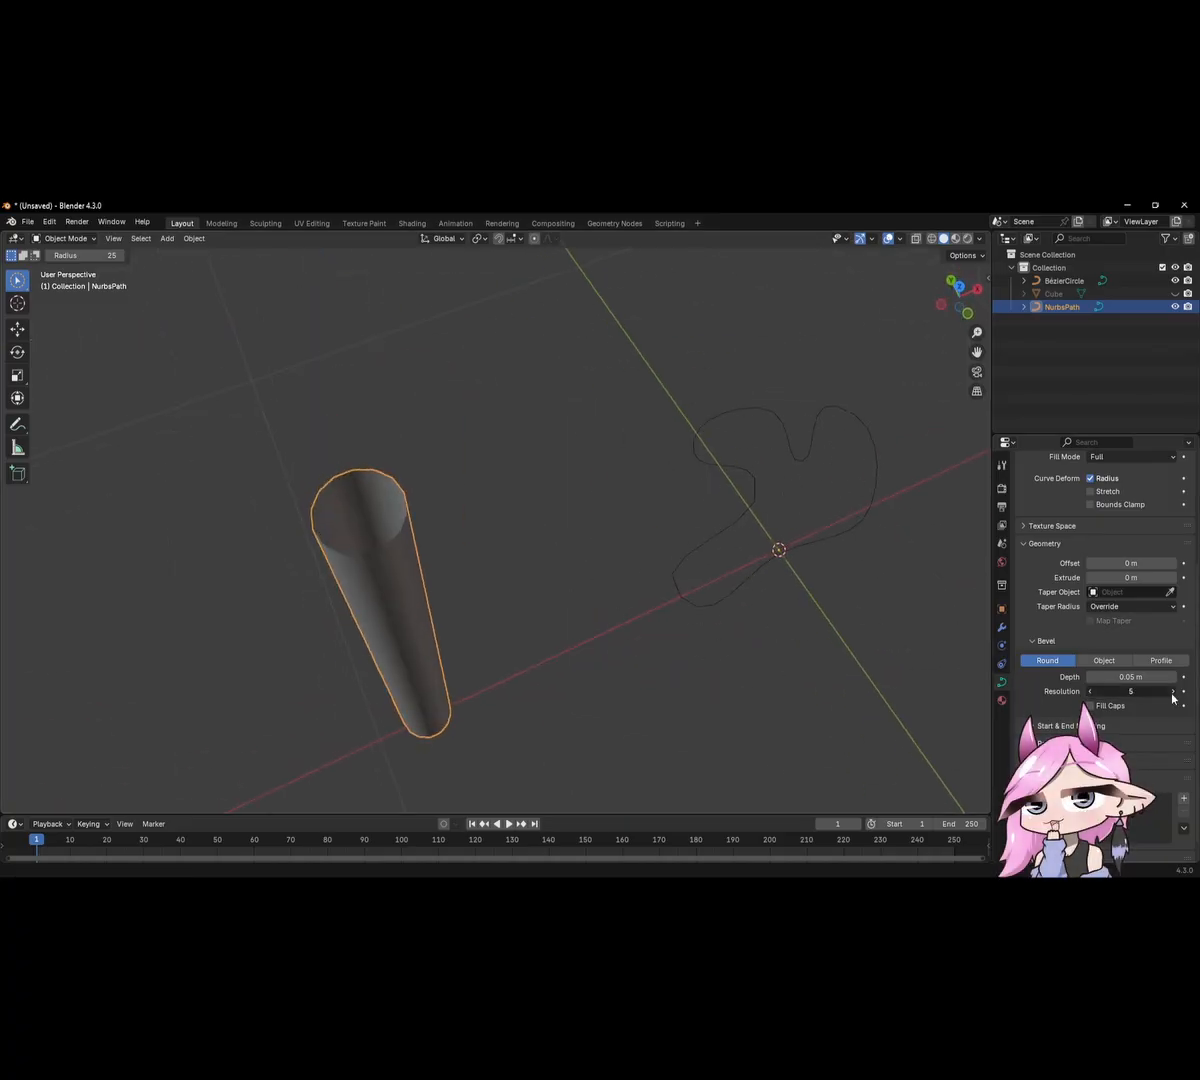
left_click(1172, 691)
left_click(1172, 691)
left_click(1093, 694)
left_click(1093, 694)
left_click(1093, 694)
left_click(1093, 694)
left_click(1093, 694)
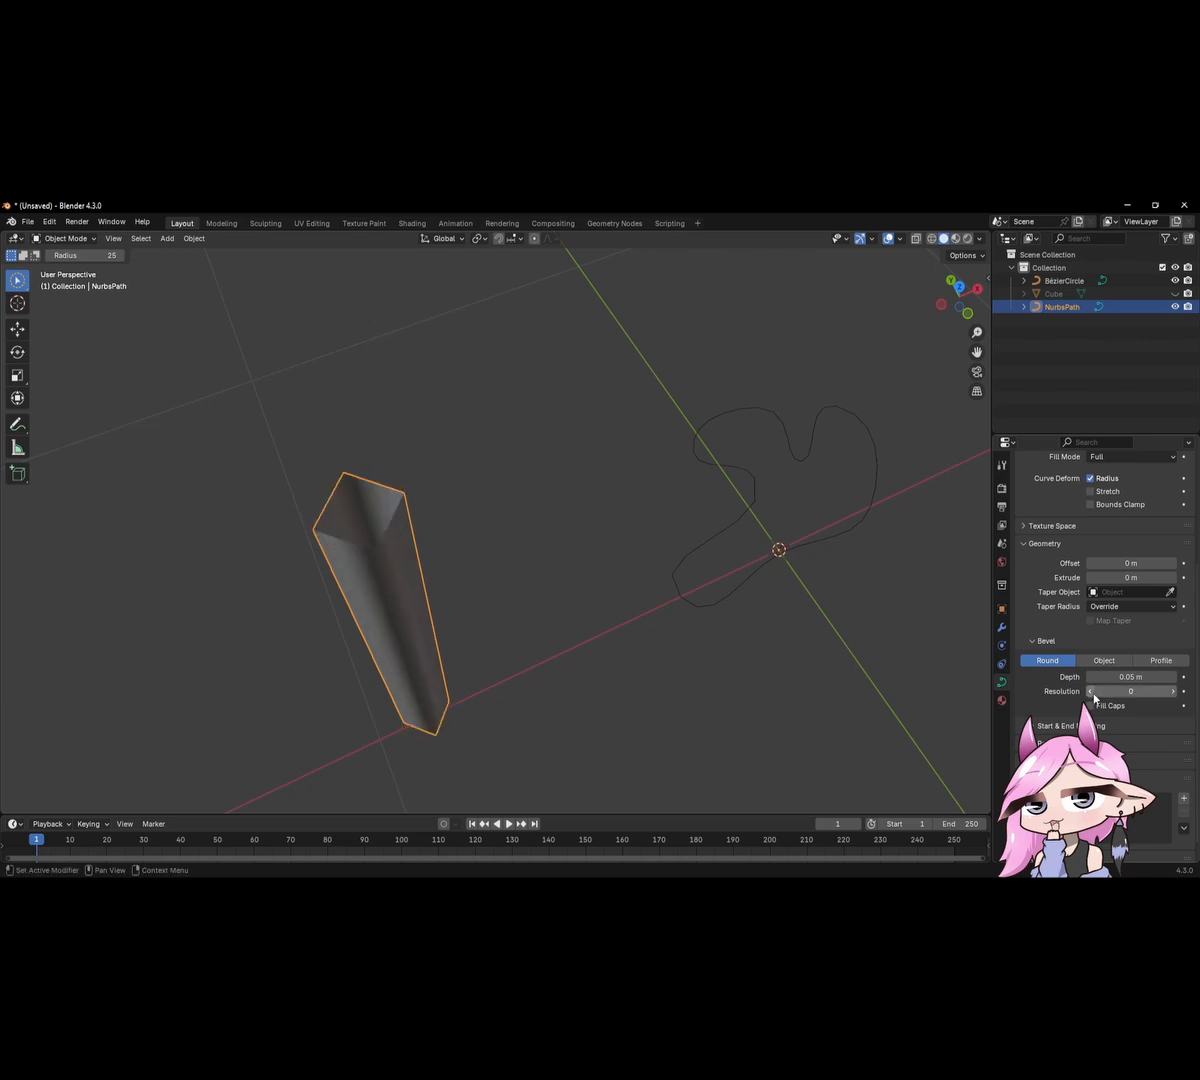
left_click(1173, 694)
left_click(1173, 694)
left_click(1173, 694)
left_click(1173, 694)
left_click(1173, 694)
left_click(1150, 692)
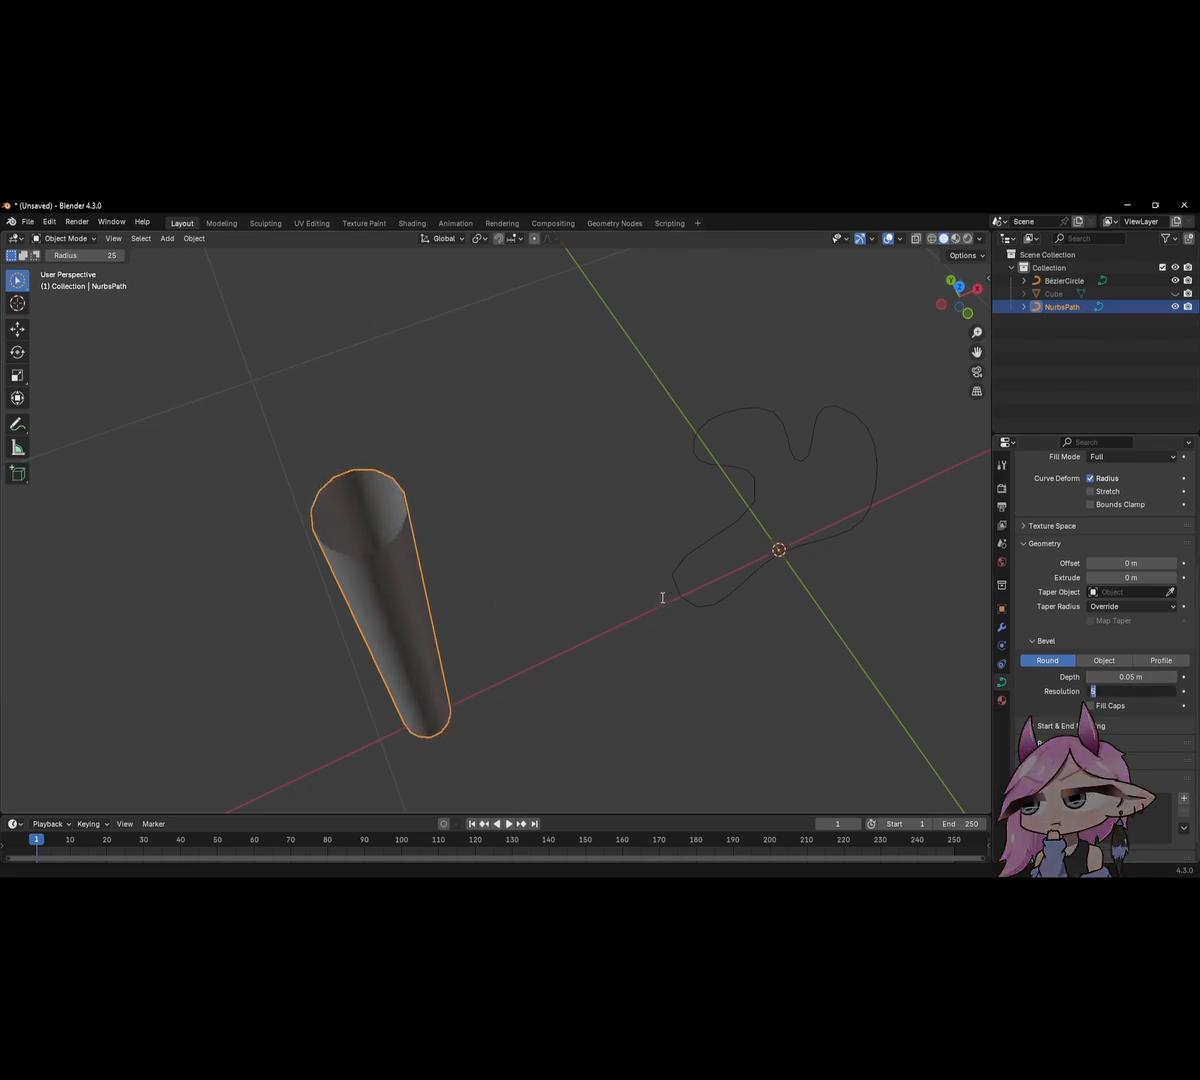
left_click(907, 607)
Switch the NURBS path's bevel back to the Object option.
middle_click_drag(817, 676, 646, 455)
left_click(1104, 660)
scroll(688, 619, "down", 5)
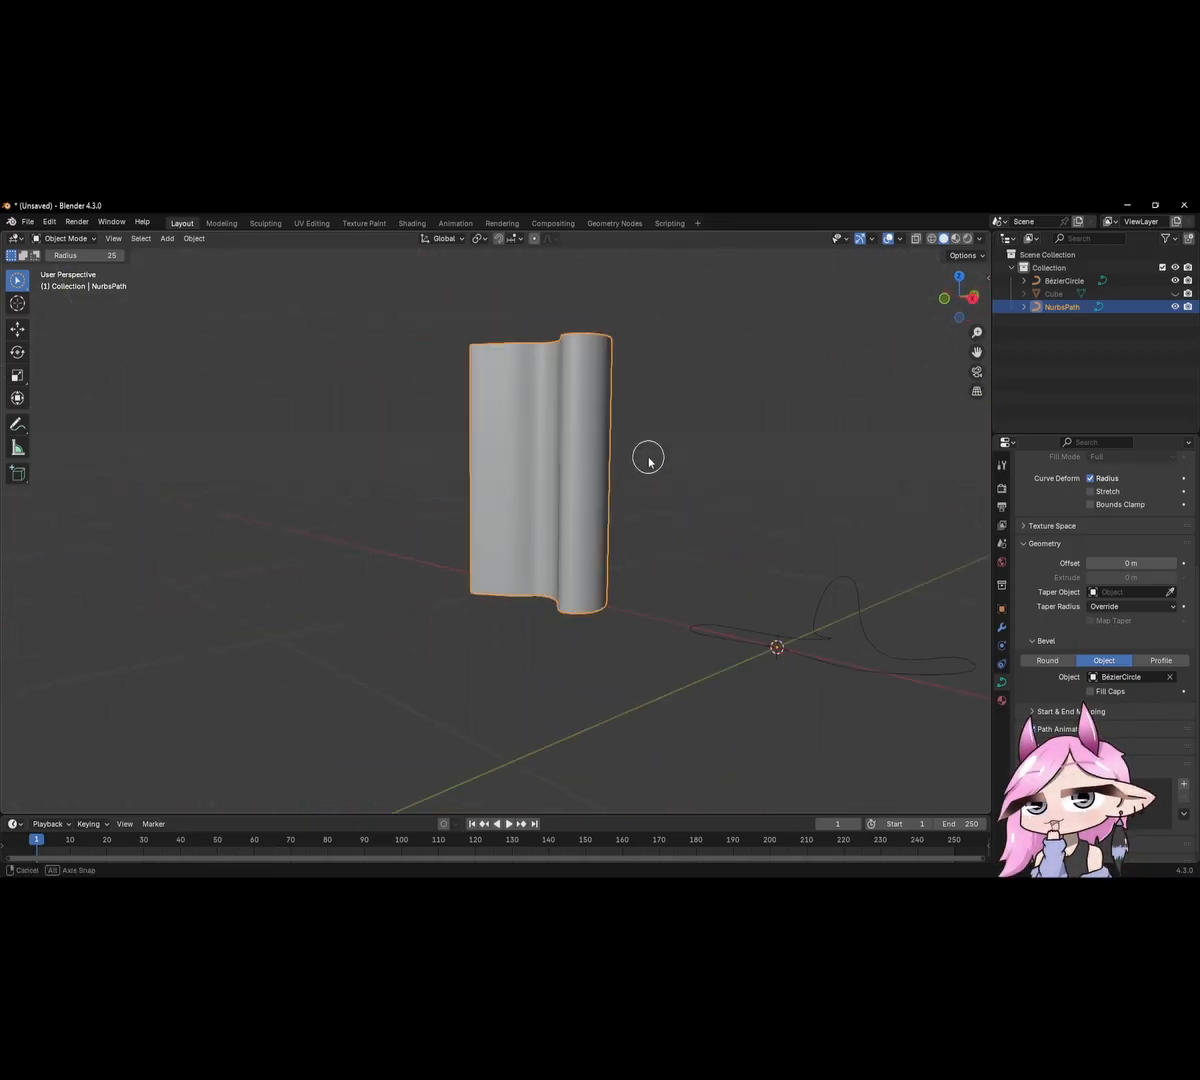
In Edit Mode, move the path's top control point about -0.09 m in X, -0.85 m in Y and -0.22 m in Z.
key("Tab")
mouse_move(701, 407)
middle_mouse_down()
mouse_move(624, 415)
mouse_move(683, 413)
middle_mouse_up()
key("g")
left_click(426, 455)
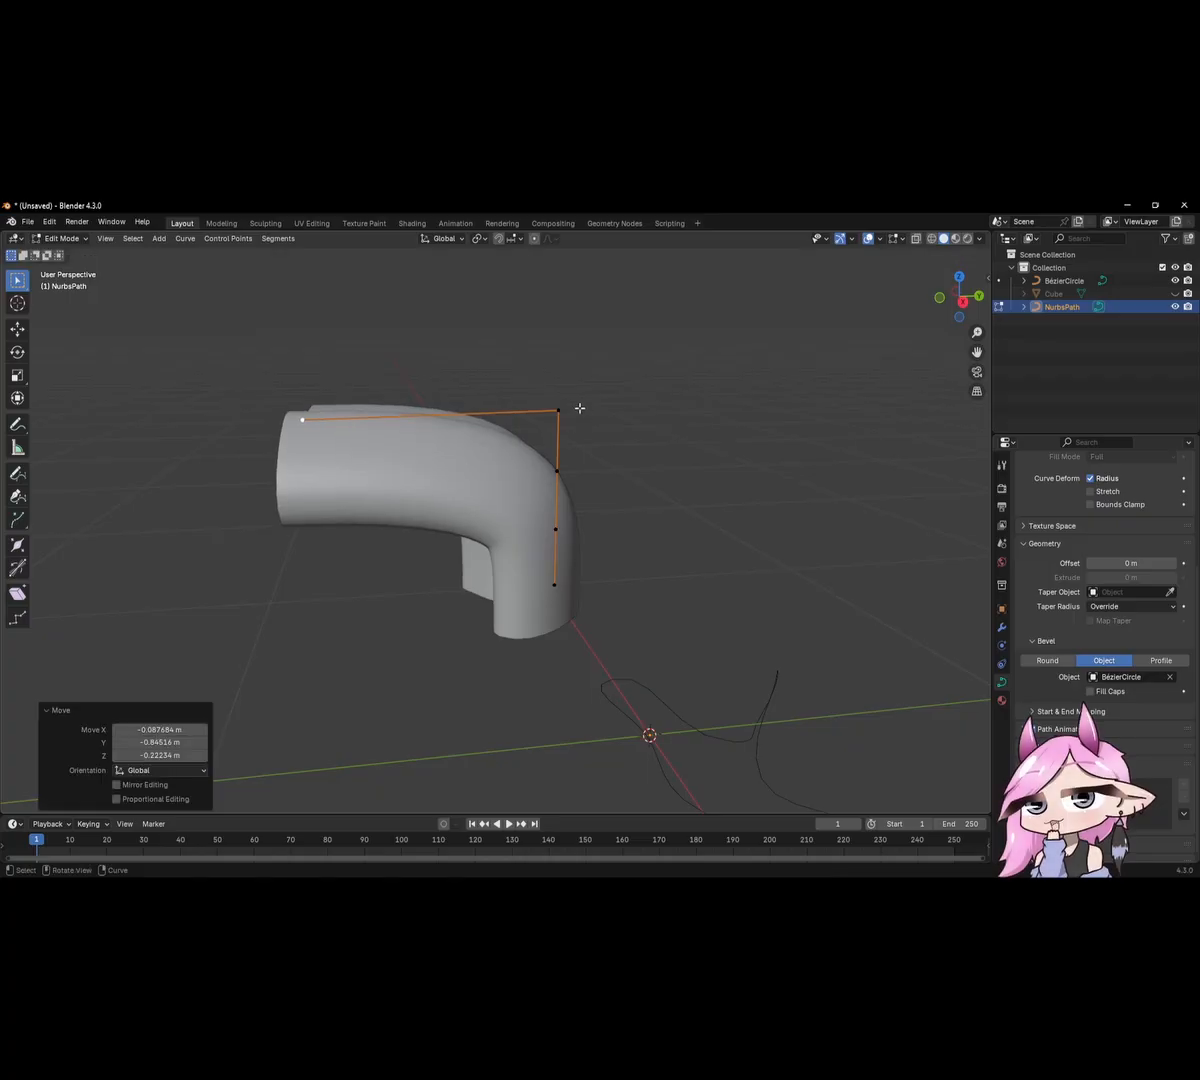
Move the path's second control point from the top end about -0.12 m in X, -0.27 m in Y and 0.24 m in Z.
left_click(572, 408)
key("g")
left_click(694, 373)
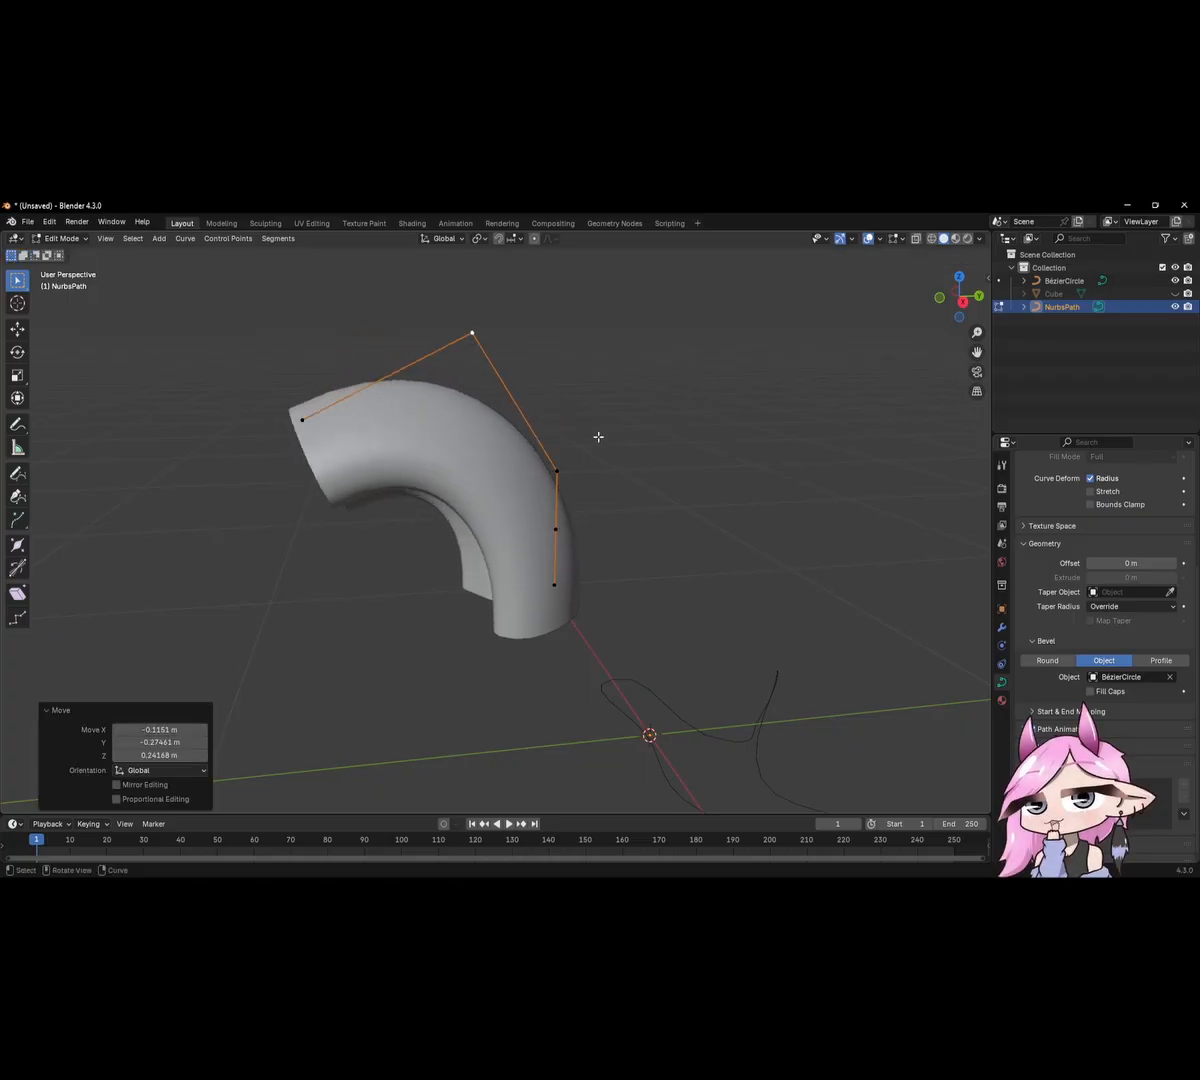
Move the NURBS path's middle control point well away from the tube, mainly along X.
left_click(555, 479)
middle_click_drag(555, 479, 595, 472)
key("g")
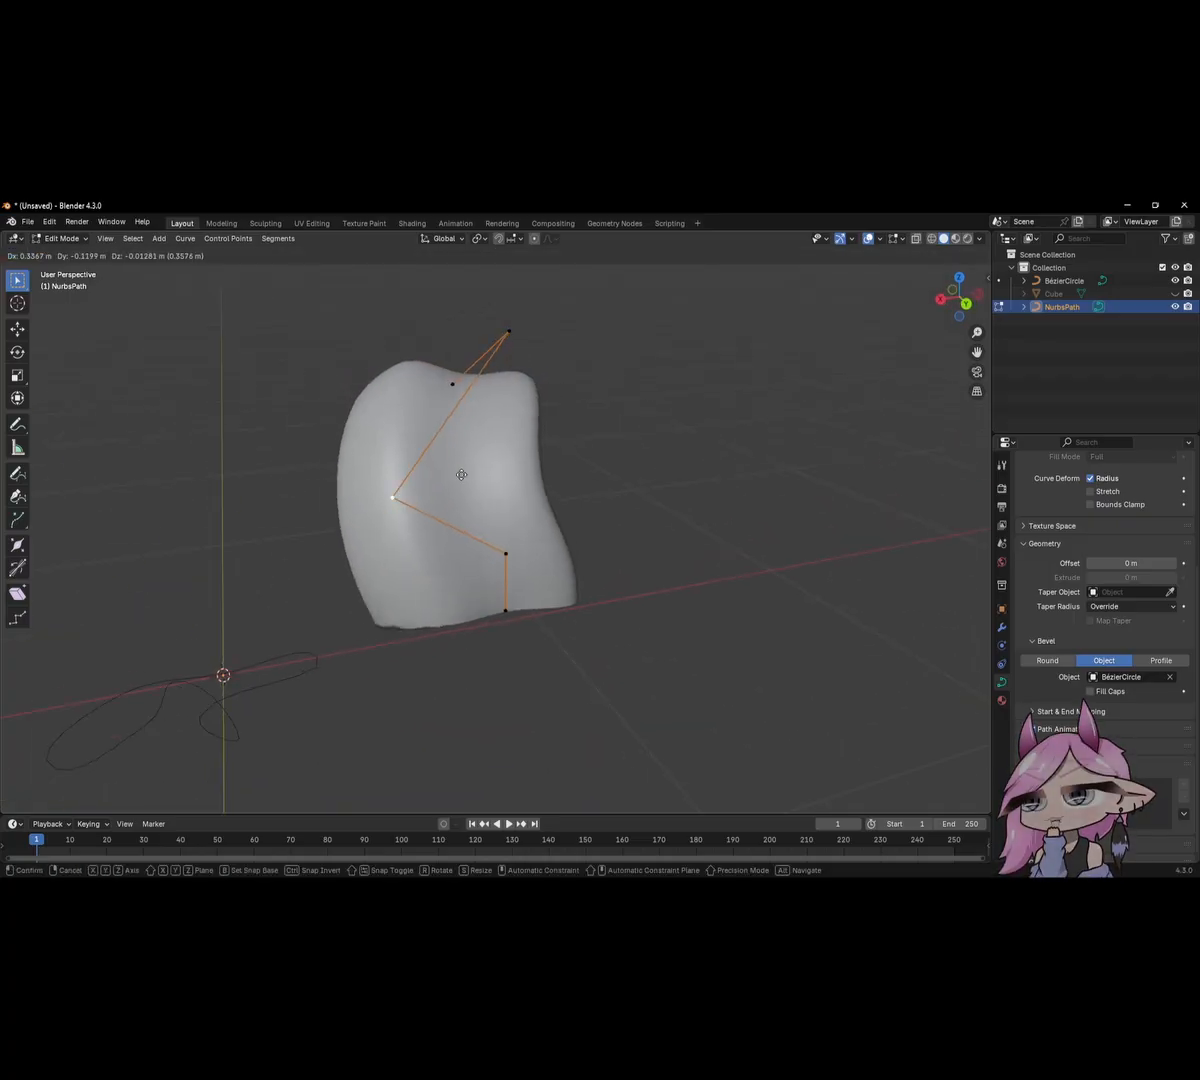
left_click(330, 484)
Move the path's lower end point about -0.36 m in X, 0.15 m in Y and -0.04 m in Z.
left_click(505, 609)
key("g")
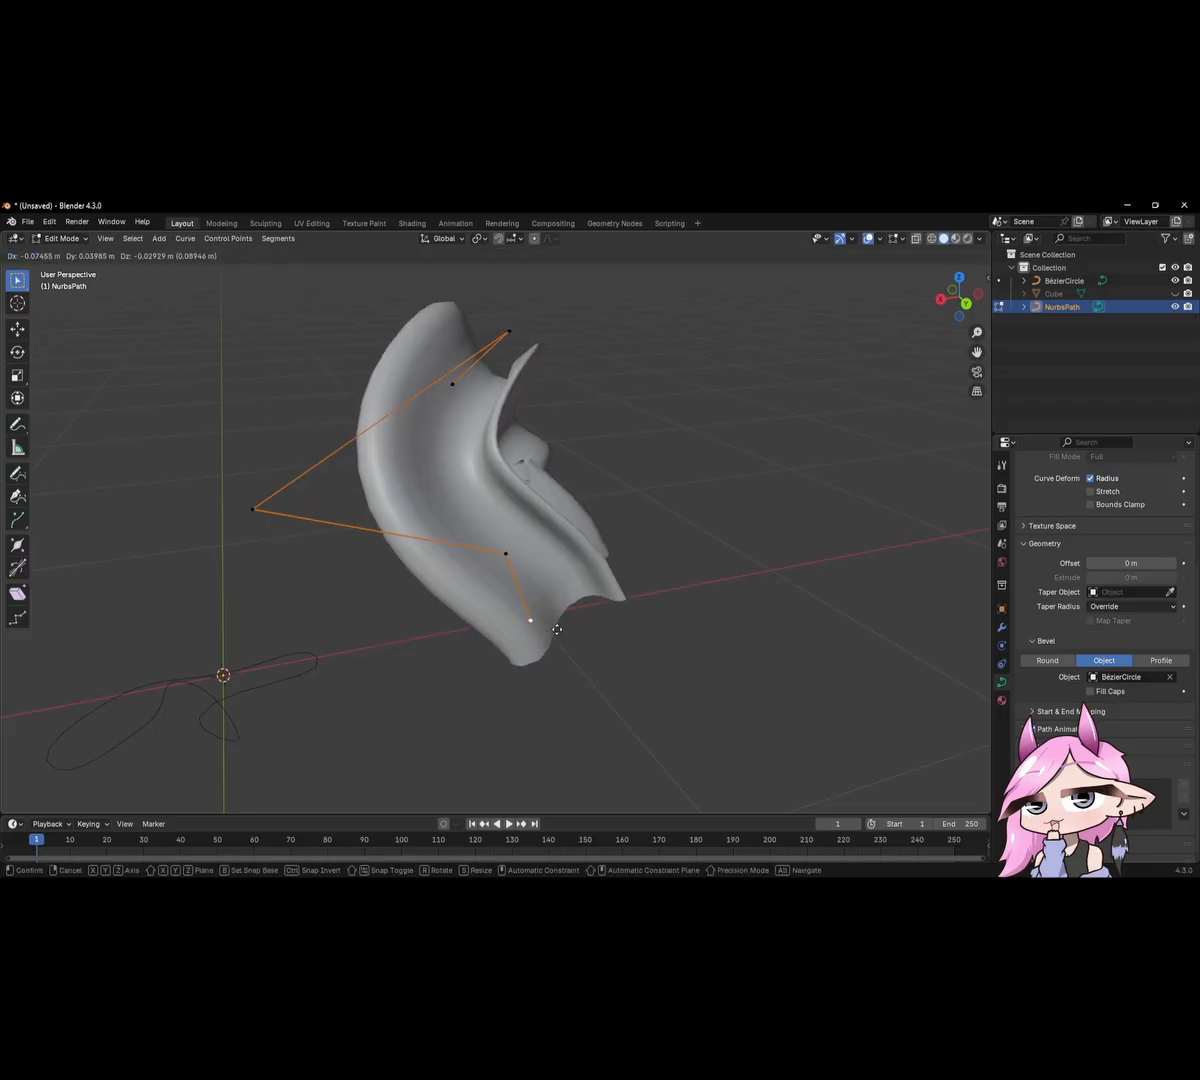
left_click(638, 632)
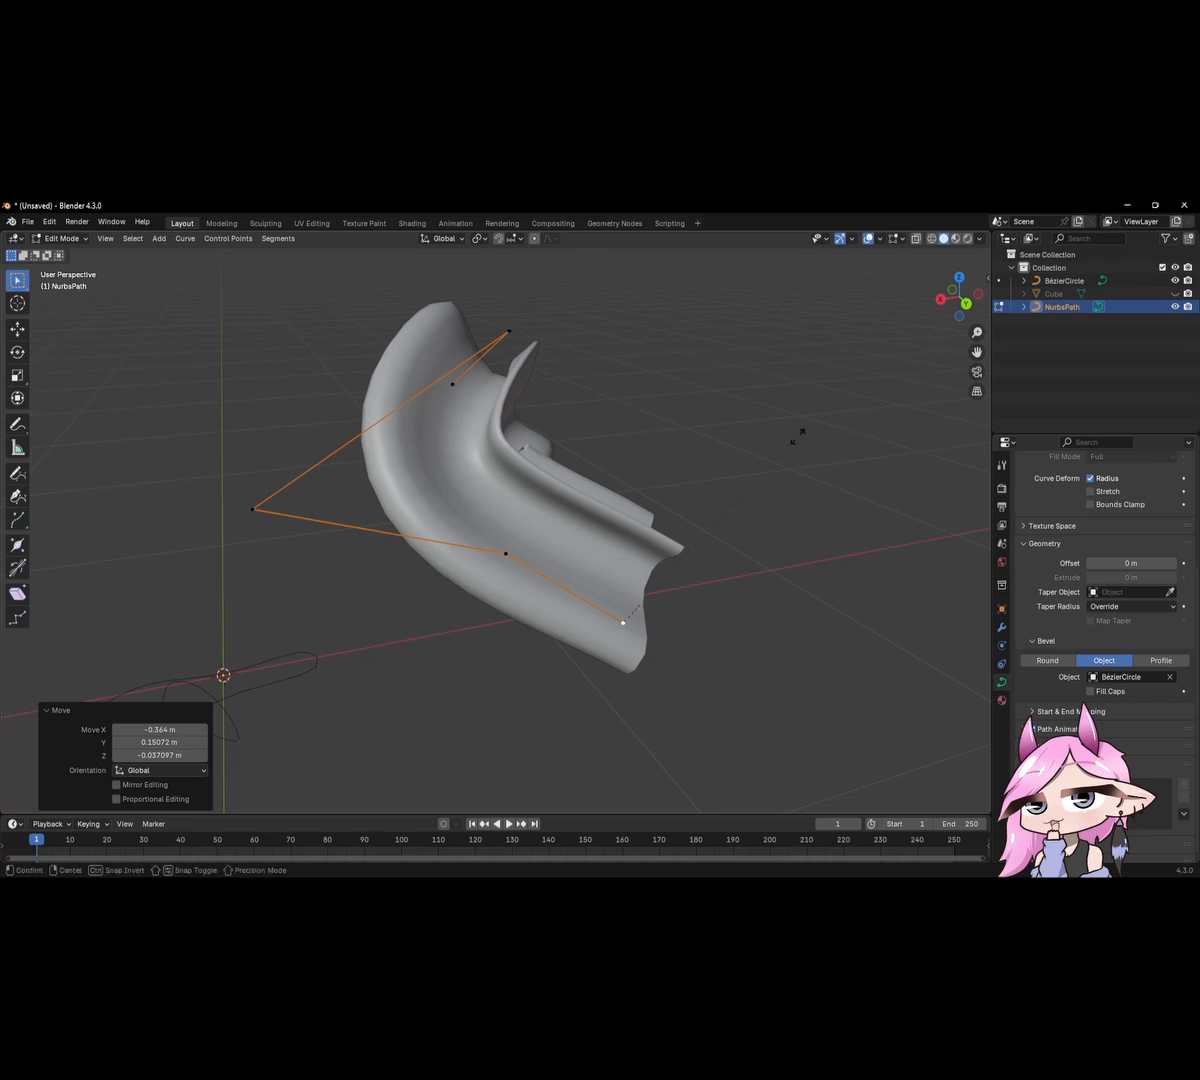
Shrink the radius at the path's lower end to a fine tip, with a first Shrink/Fatten factor of about 0.035.
left_click(618, 618)
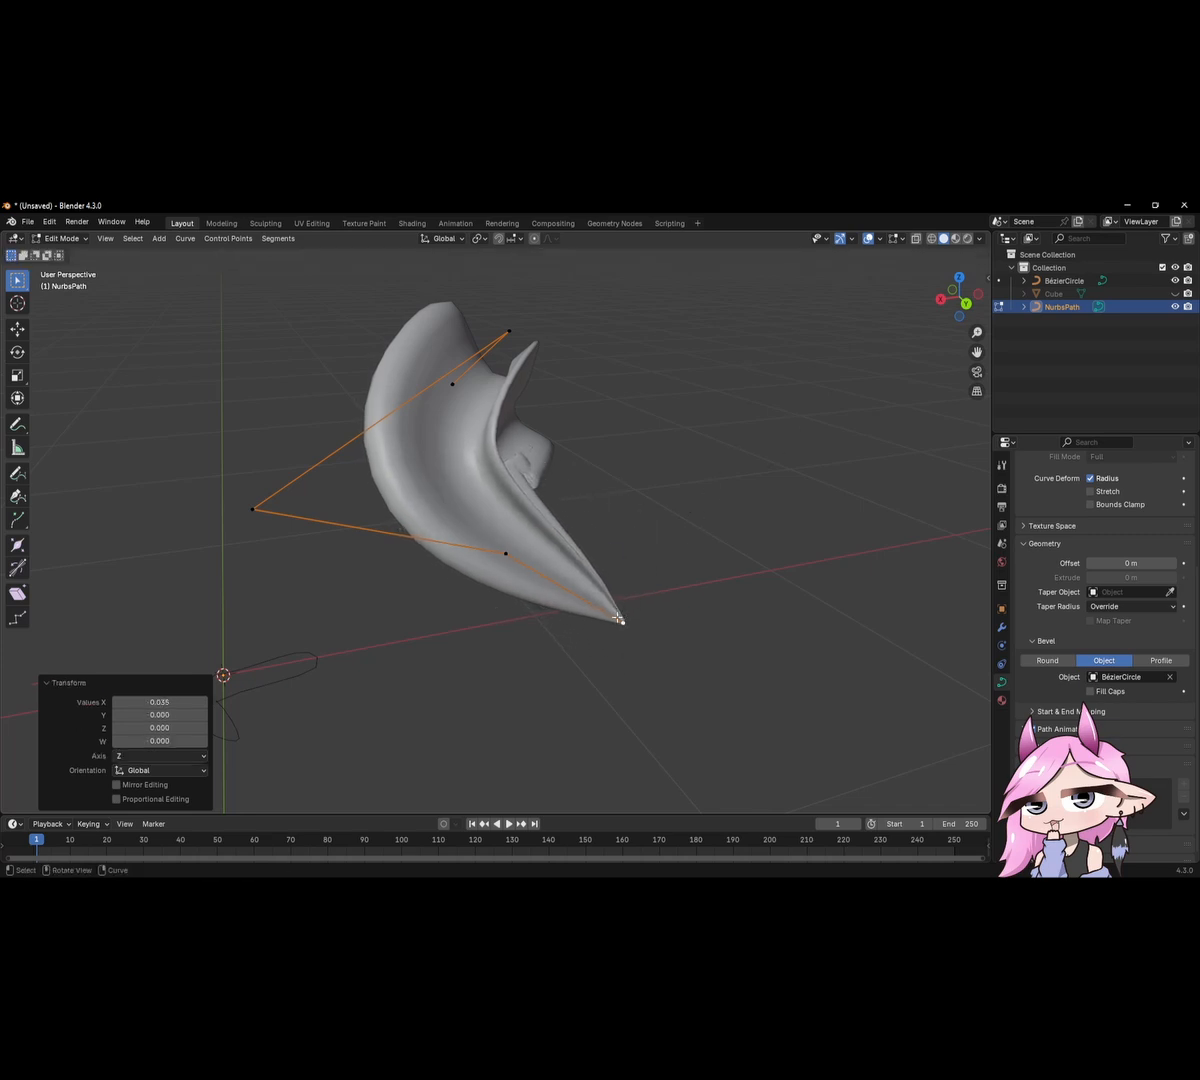
key("alt+s")
left_click(627, 637)
key("alt+s")
left_click(620, 656)
Box-select the path's middle control points and shrink their radius by a factor of about 0.094.
middle_click_drag(620, 650, 585, 447)
scroll(585, 447, "down", 4)
left_click_drag(383, 418, 526, 515)
key("alt+s")
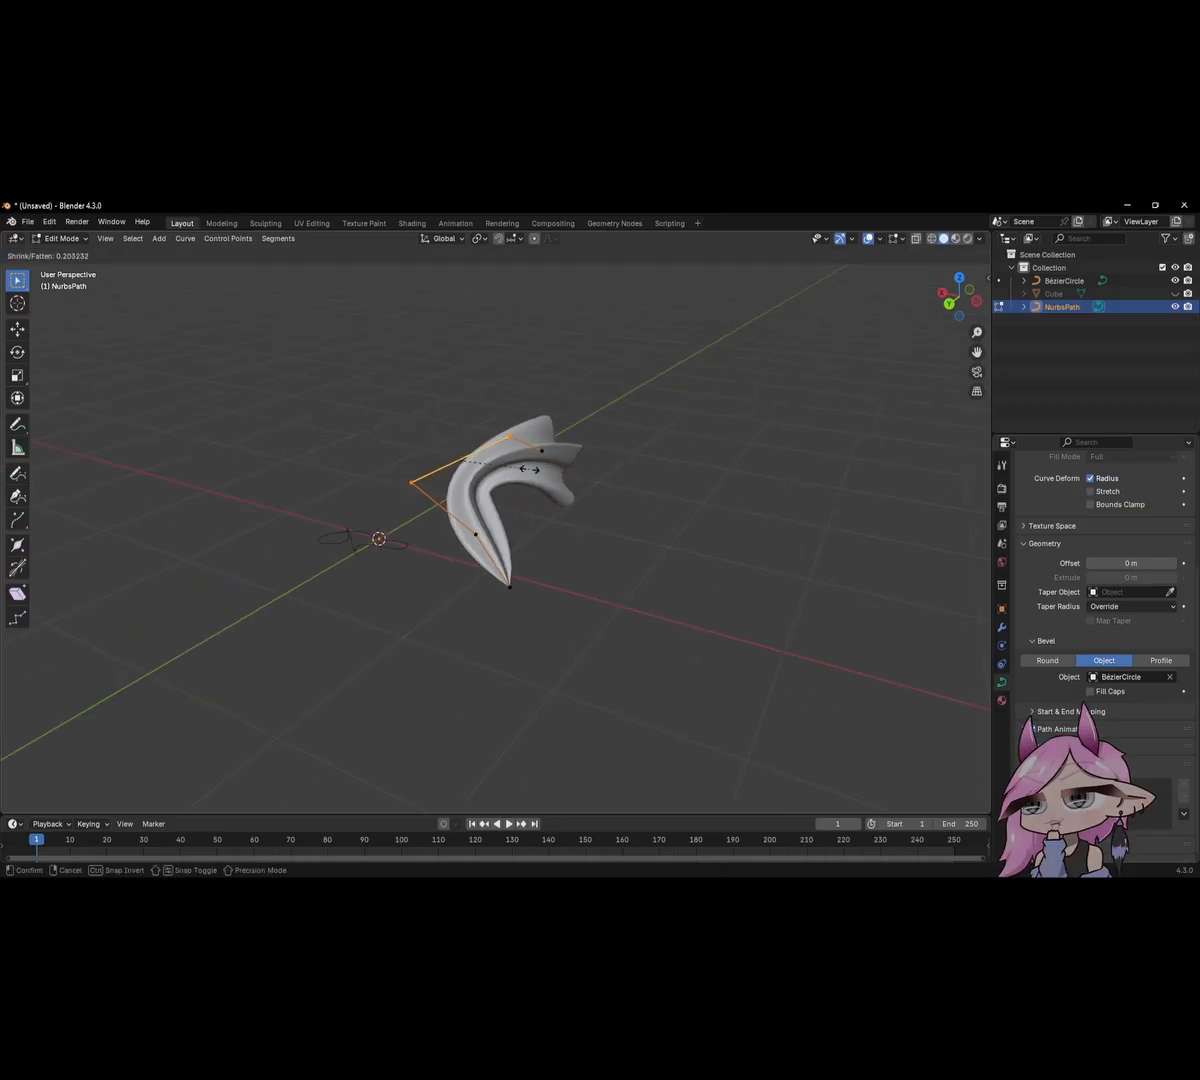
left_click(610, 470)
Fatten the radius at the path's upper end point by a factor of about 2.25.
middle_click_drag(610, 470, 515, 427)
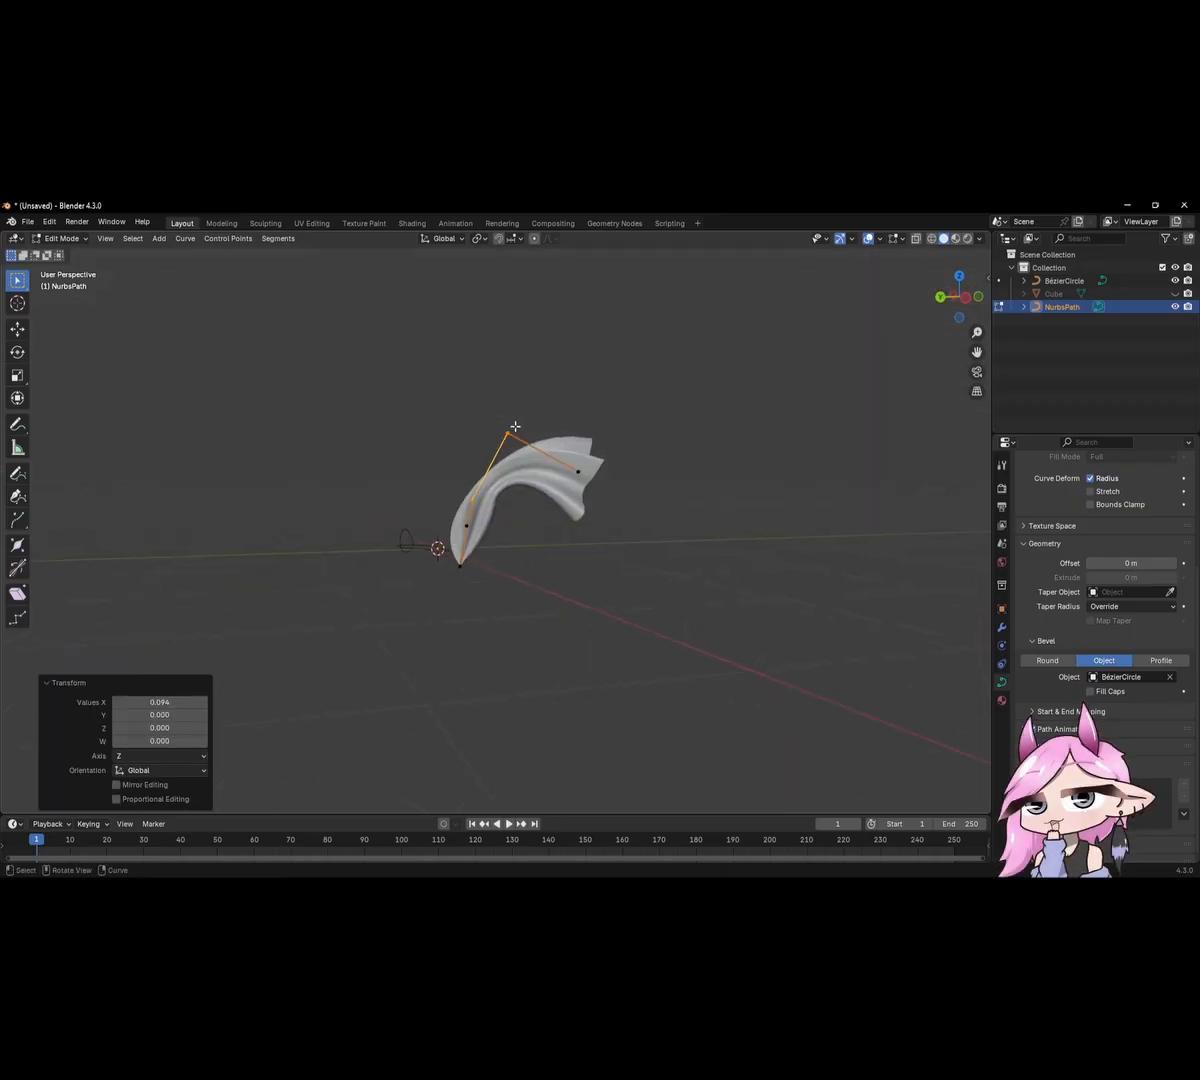
left_click(578, 465)
key("alt+s")
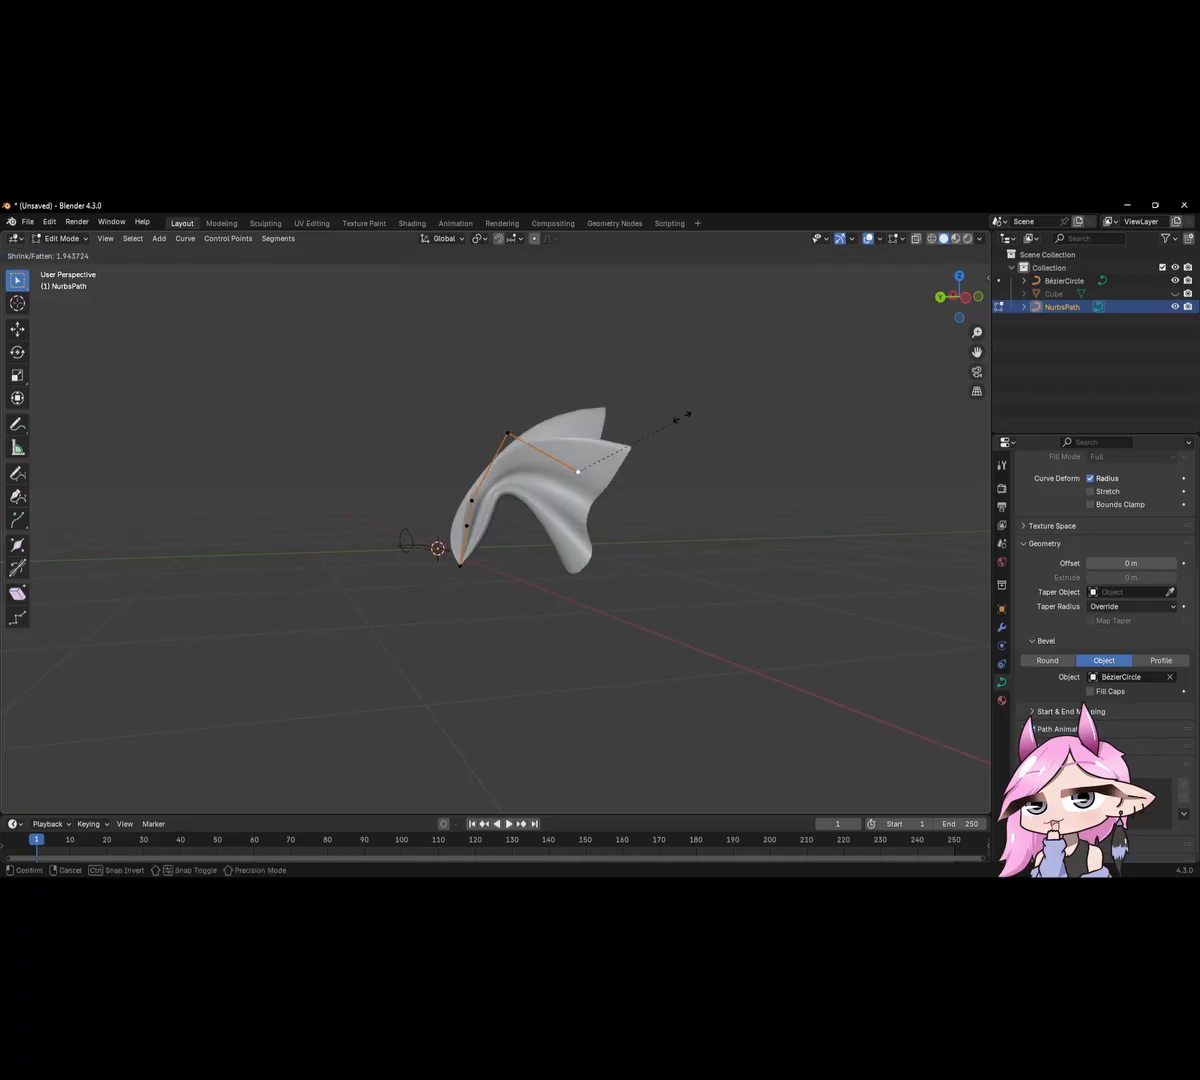
left_click(683, 386)
Move the path's tapered lower tip about 0.37 m in X, 0.27 m in Y and -0.02 m in Z.
middle_click_drag(683, 386, 490, 575)
scroll(541, 469, "up", 4)
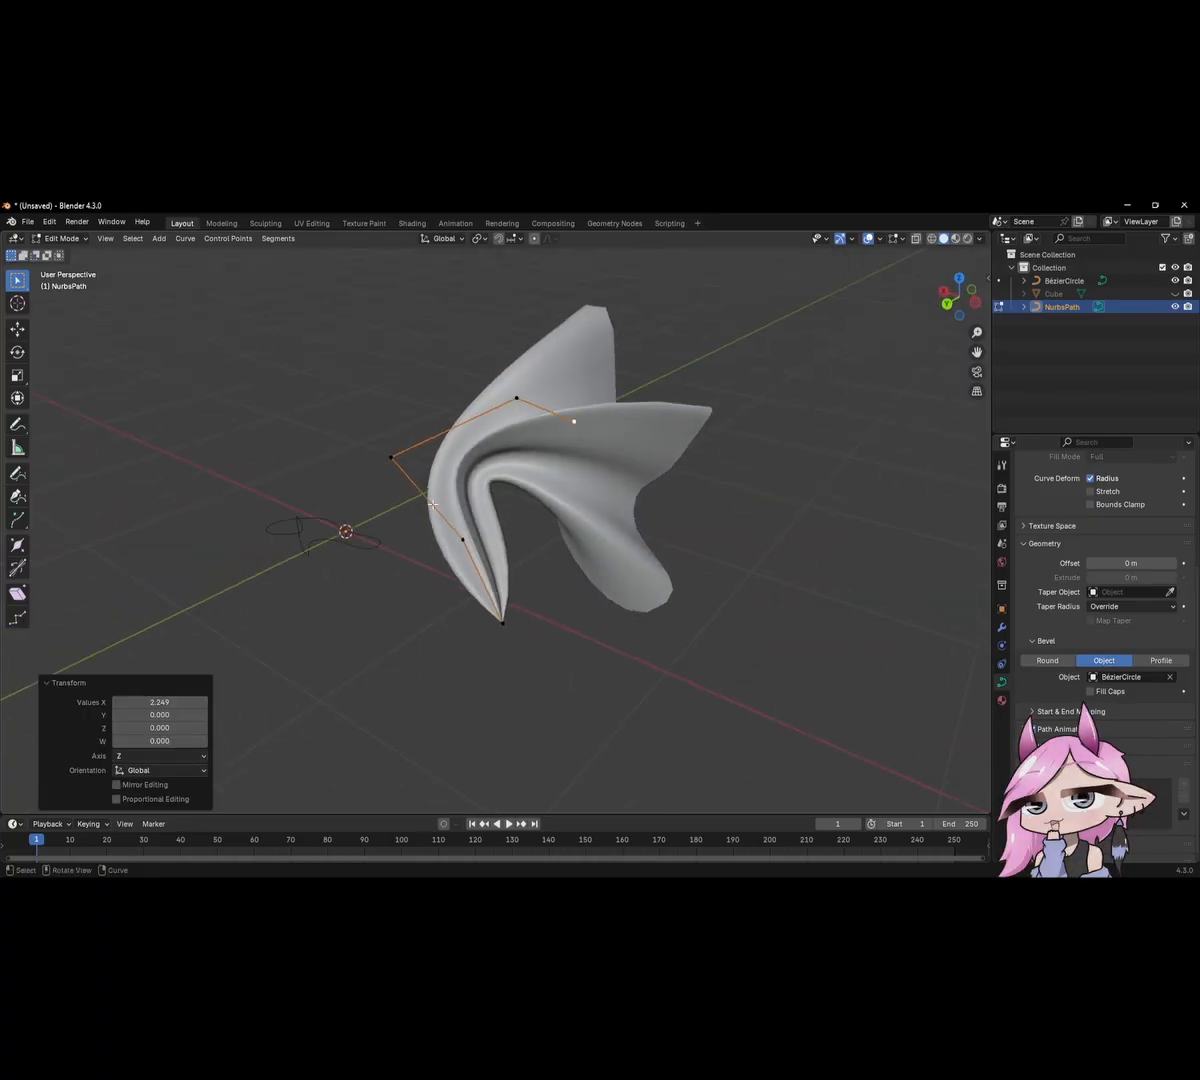
left_click(505, 622)
key("g")
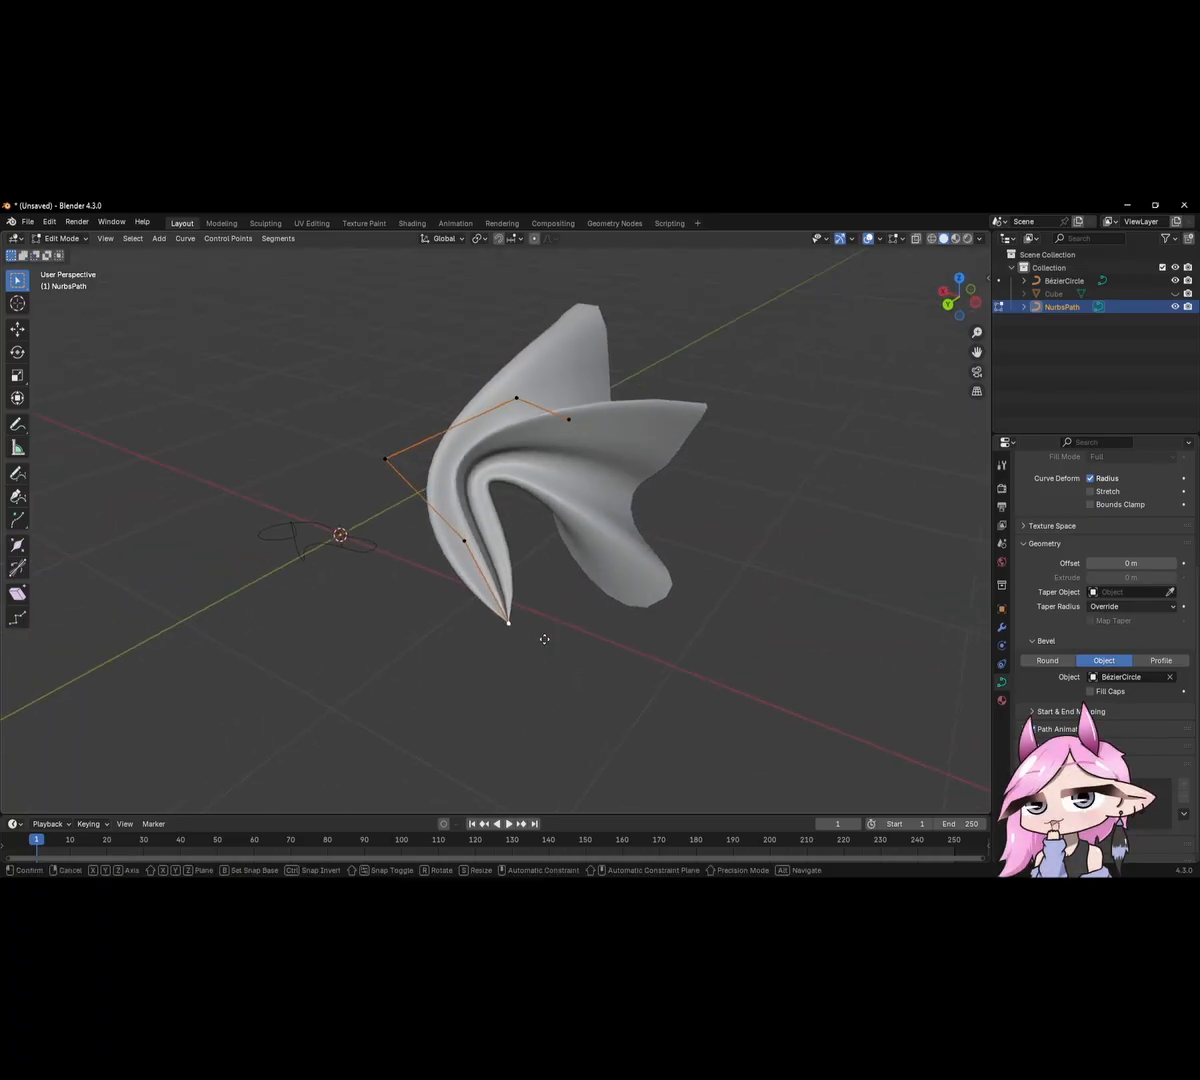
left_click(445, 643)
Move the path's middle control point about -0.30 m in X, -0.09 m in Y and 0.19 m in Z.
middle_click_drag(445, 643, 600, 560)
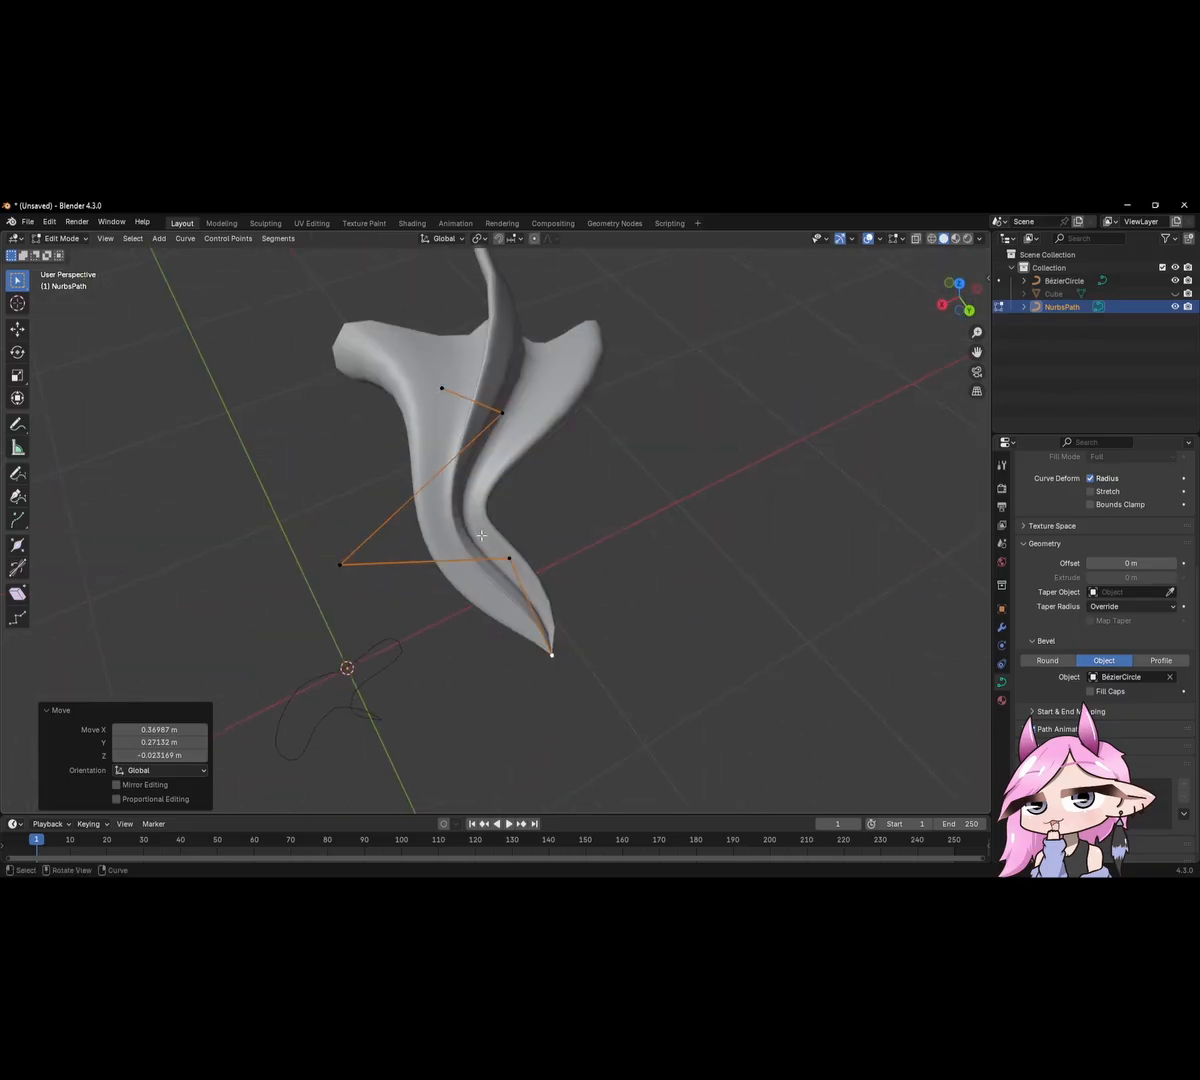
left_click_drag(311, 541, 424, 580)
key("g")
left_click(438, 491)
Fatten the radius at the path's lower tip by a factor of about 120.6 and again by about 1.53.
middle_click_drag(438, 491, 460, 548)
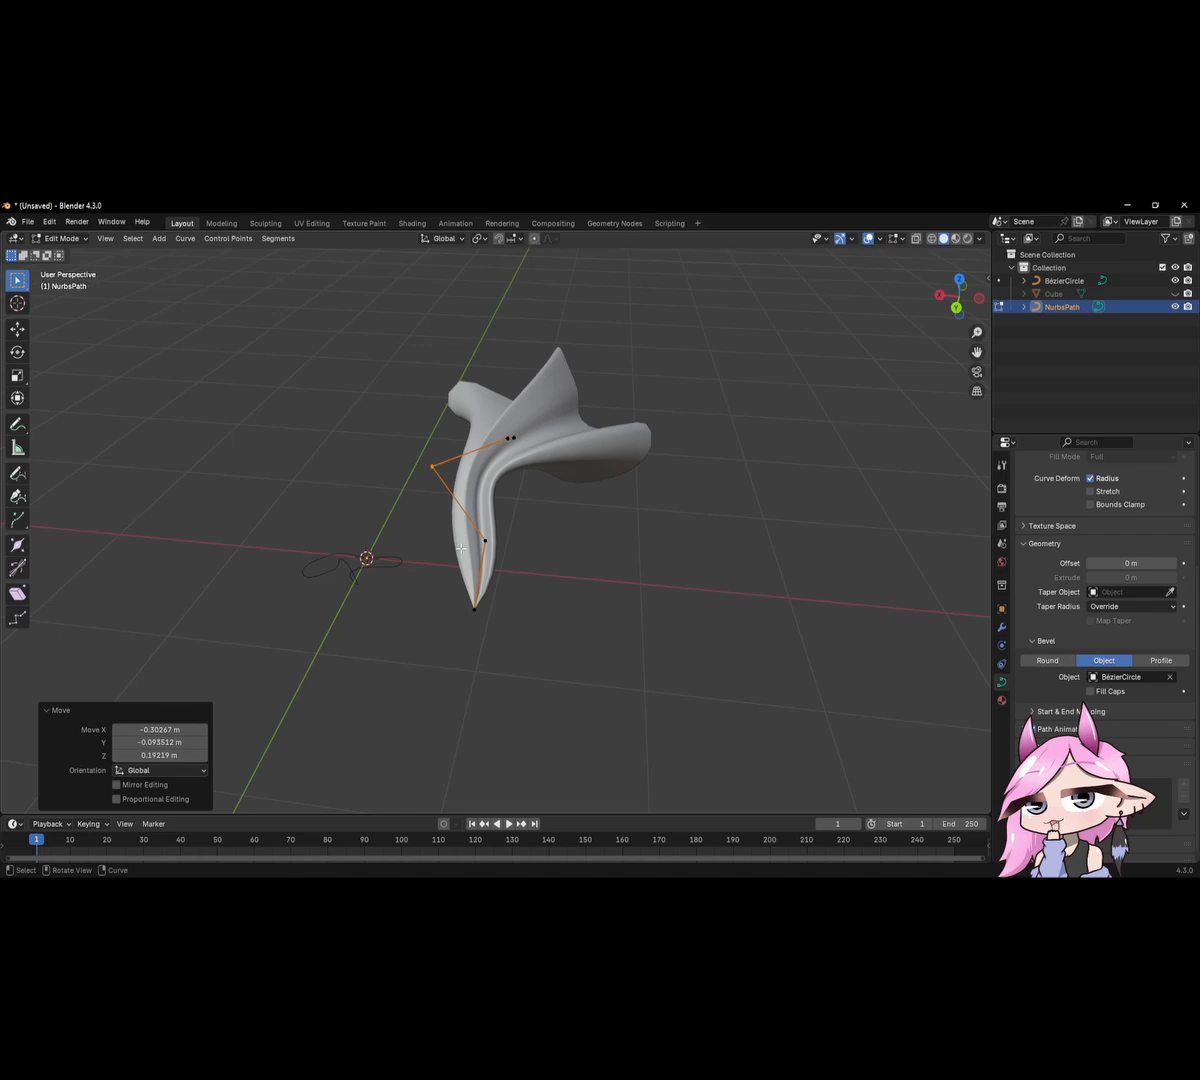
middle_click_drag(565, 403, 690, 375)
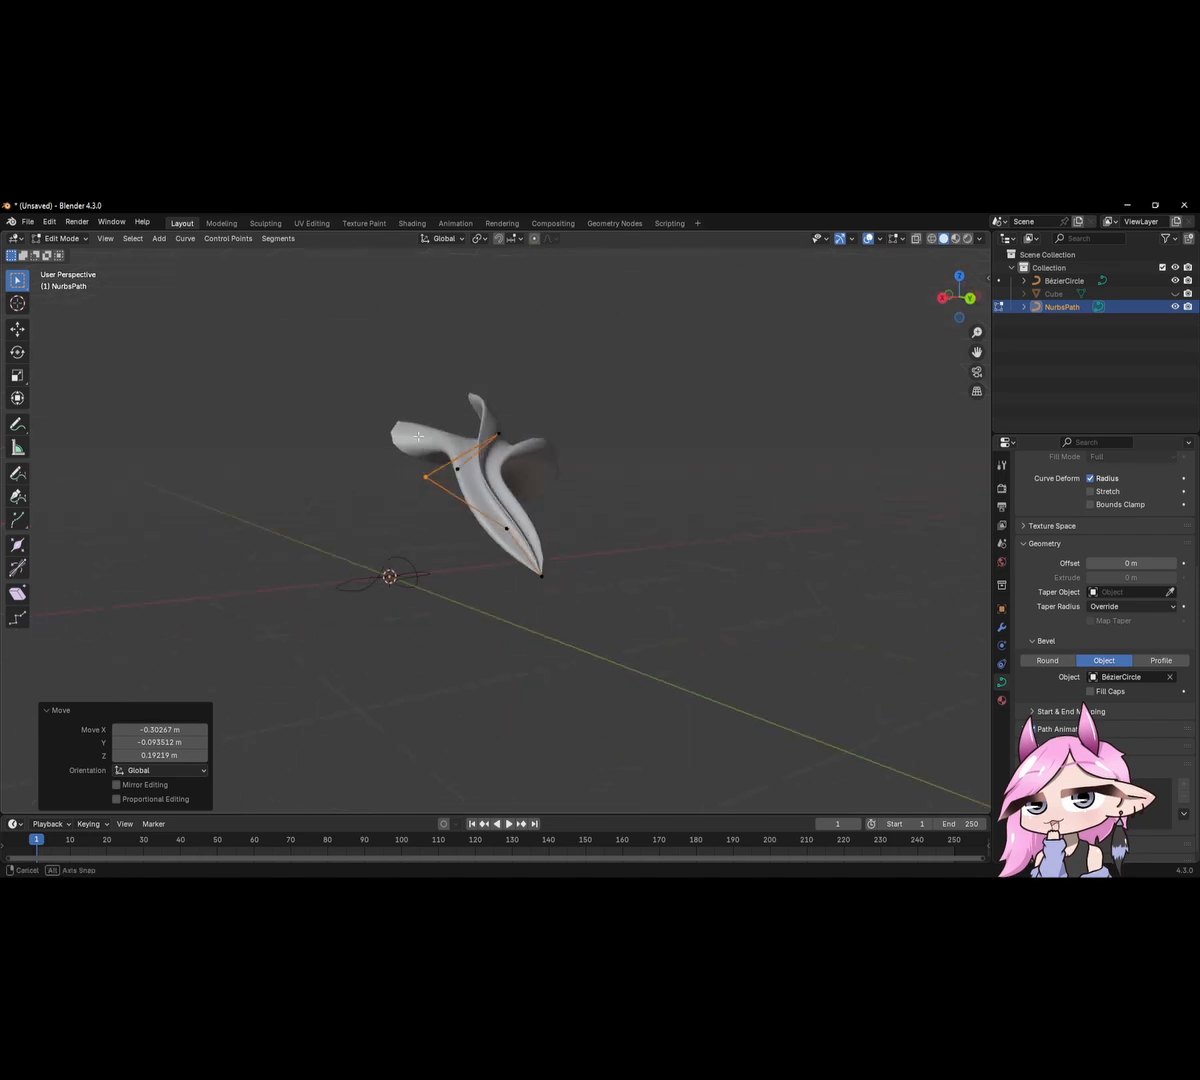
scroll(560, 470, "up", 6)
middle_click_drag(560, 470, 530, 546)
left_click(635, 655)
key("alt+s")
left_click(650, 640)
middle_click_drag(650, 640, 595, 509)
key("alt+s")
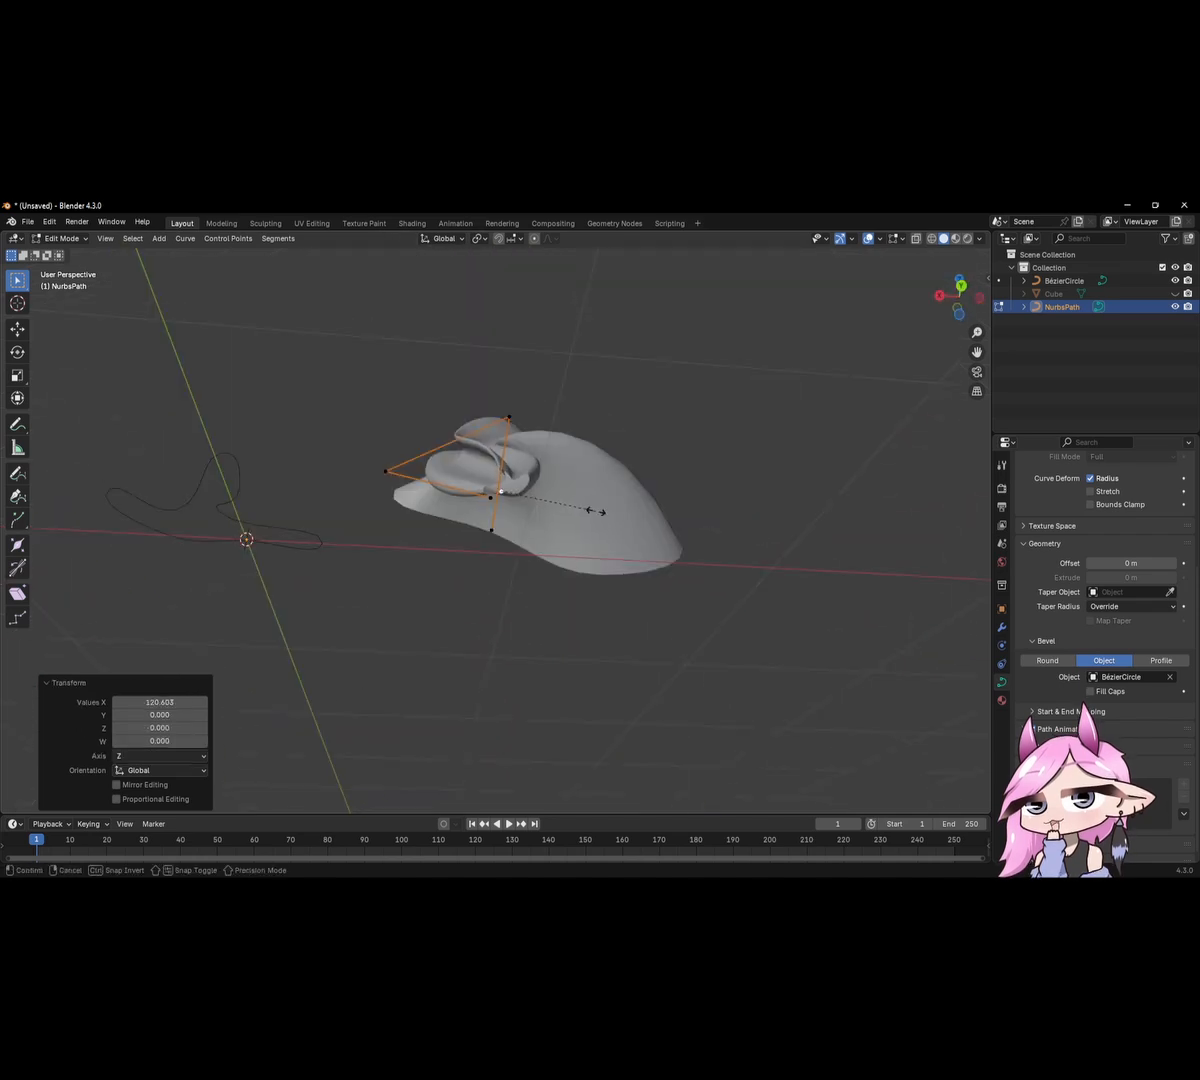
left_click(688, 510)
Leave Edit Mode and look over the NURBS path's Geometry and Shape settings.
middle_click_drag(688, 510, 571, 608)
scroll(643, 595, "down", 3)
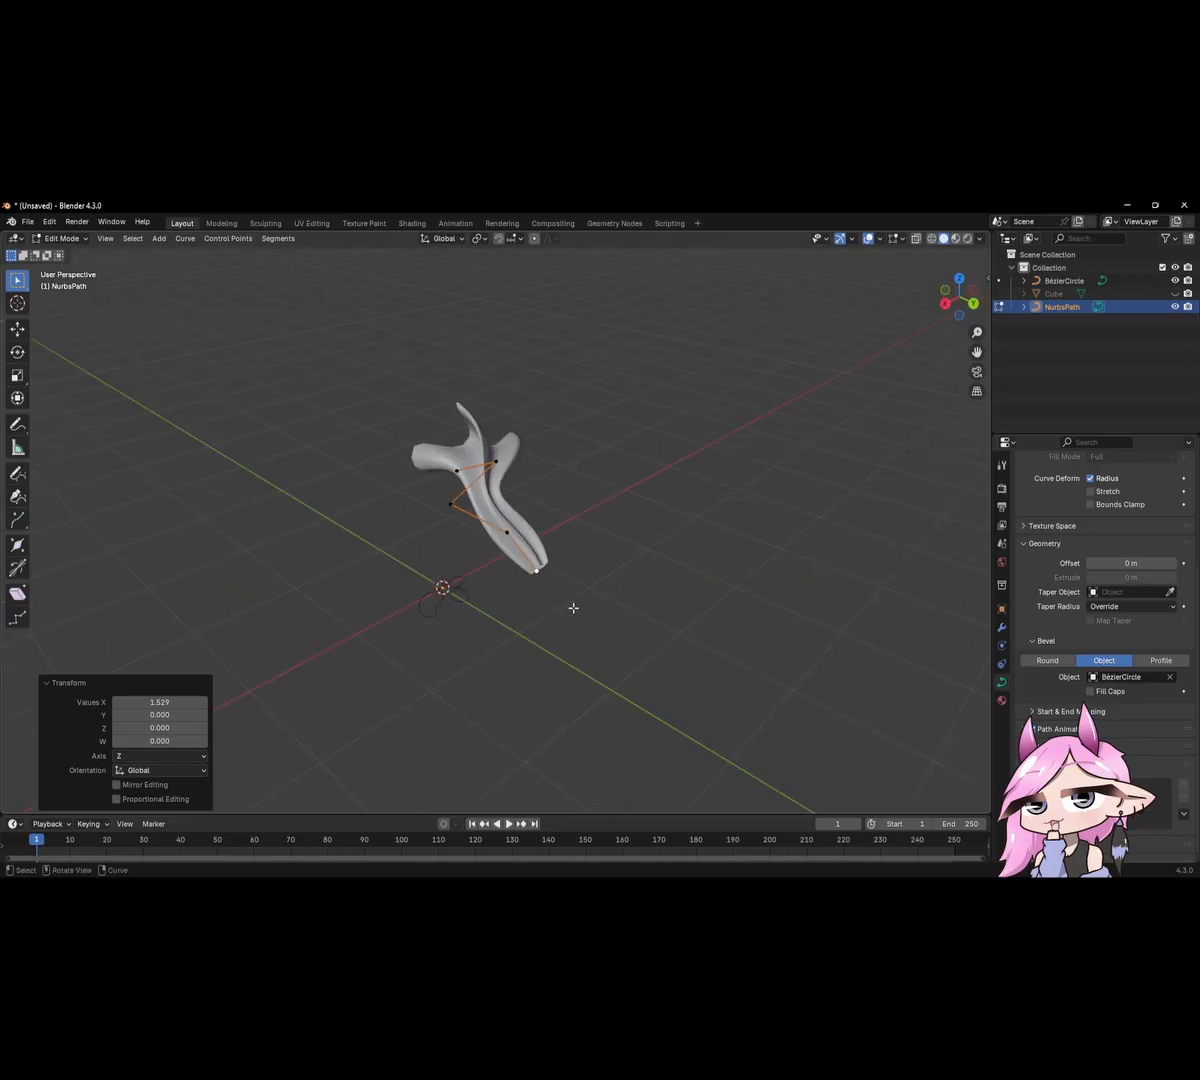
key("Tab")
scroll(632, 509, "up", 2)
middle_click_drag(632, 509, 575, 490)
mouse_move(1137, 562)
left_mouse_down()
mouse_move(1190, 562)
mouse_move(1140, 562)
mouse_move(1165, 562)
mouse_move(1125, 592)
left_mouse_up()
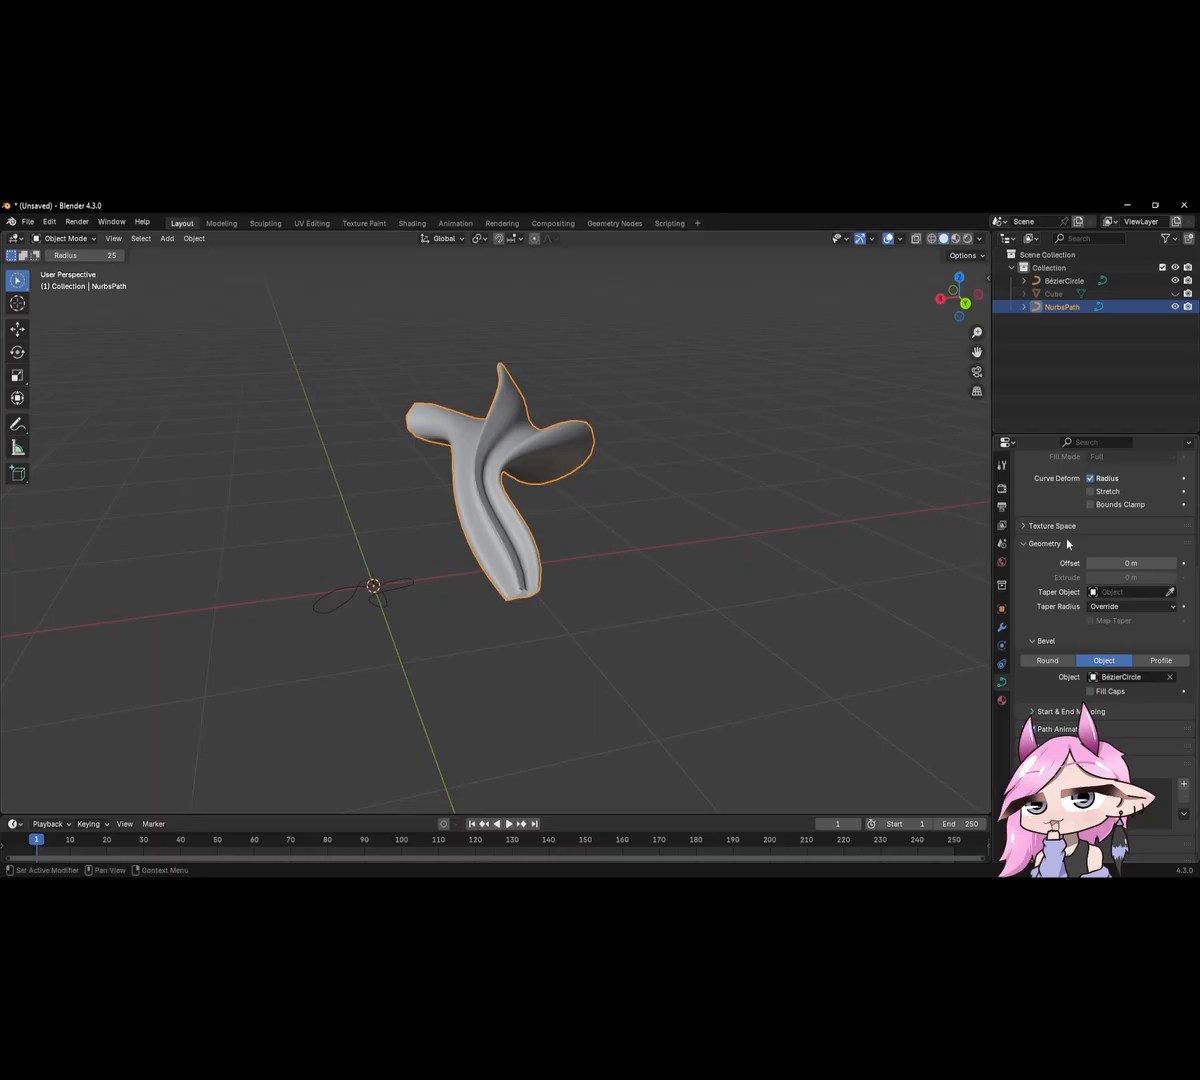
scroll(1068, 543, "up", 5)
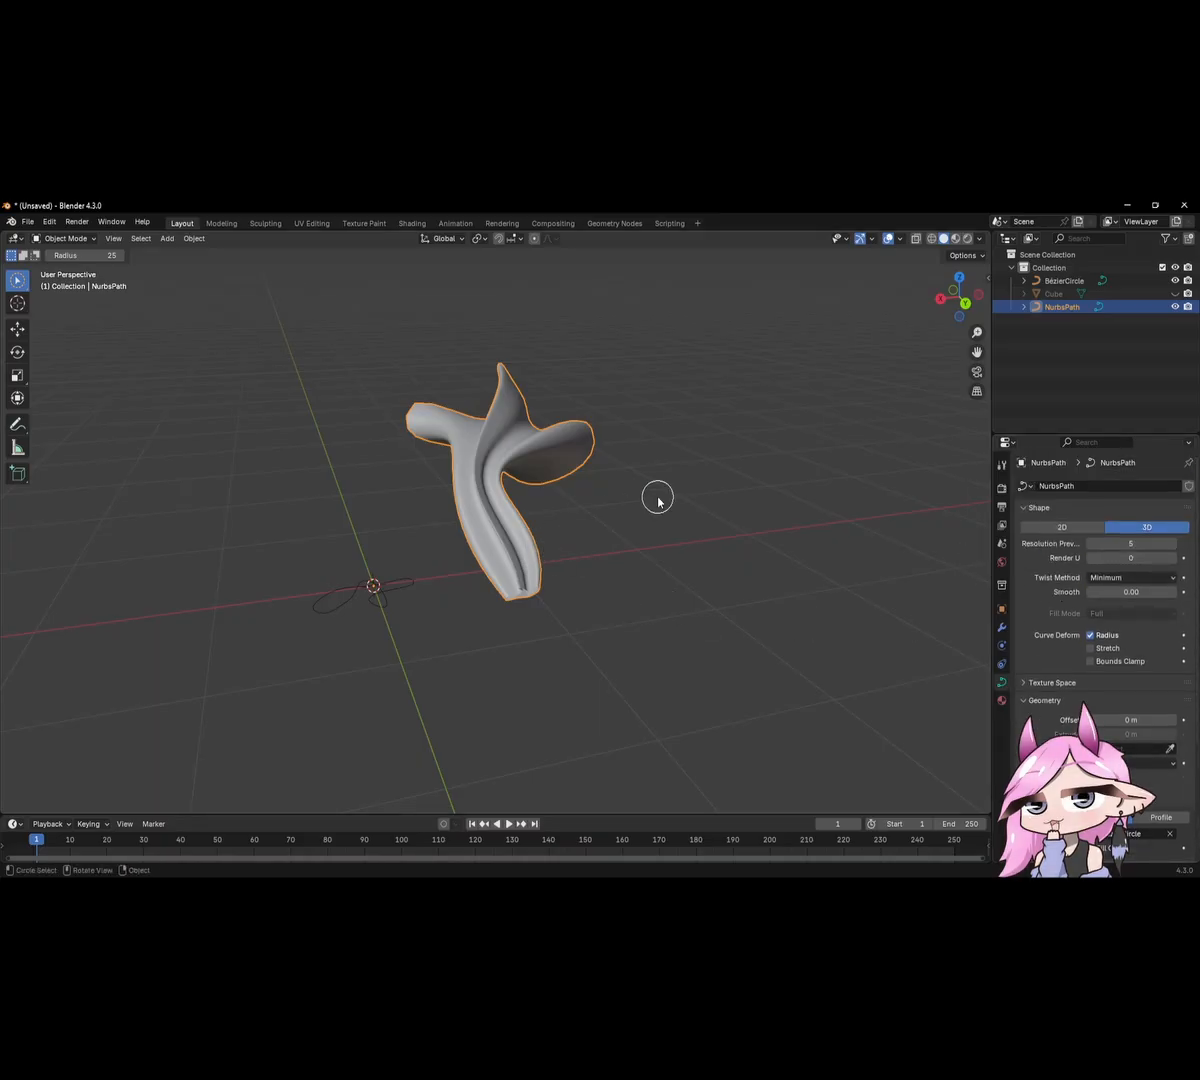
Hide the Bézier circle and NURBS path, and add the HD-wallpaper portrait as an image reference in front view.
middle_click_drag(643, 485, 670, 488)
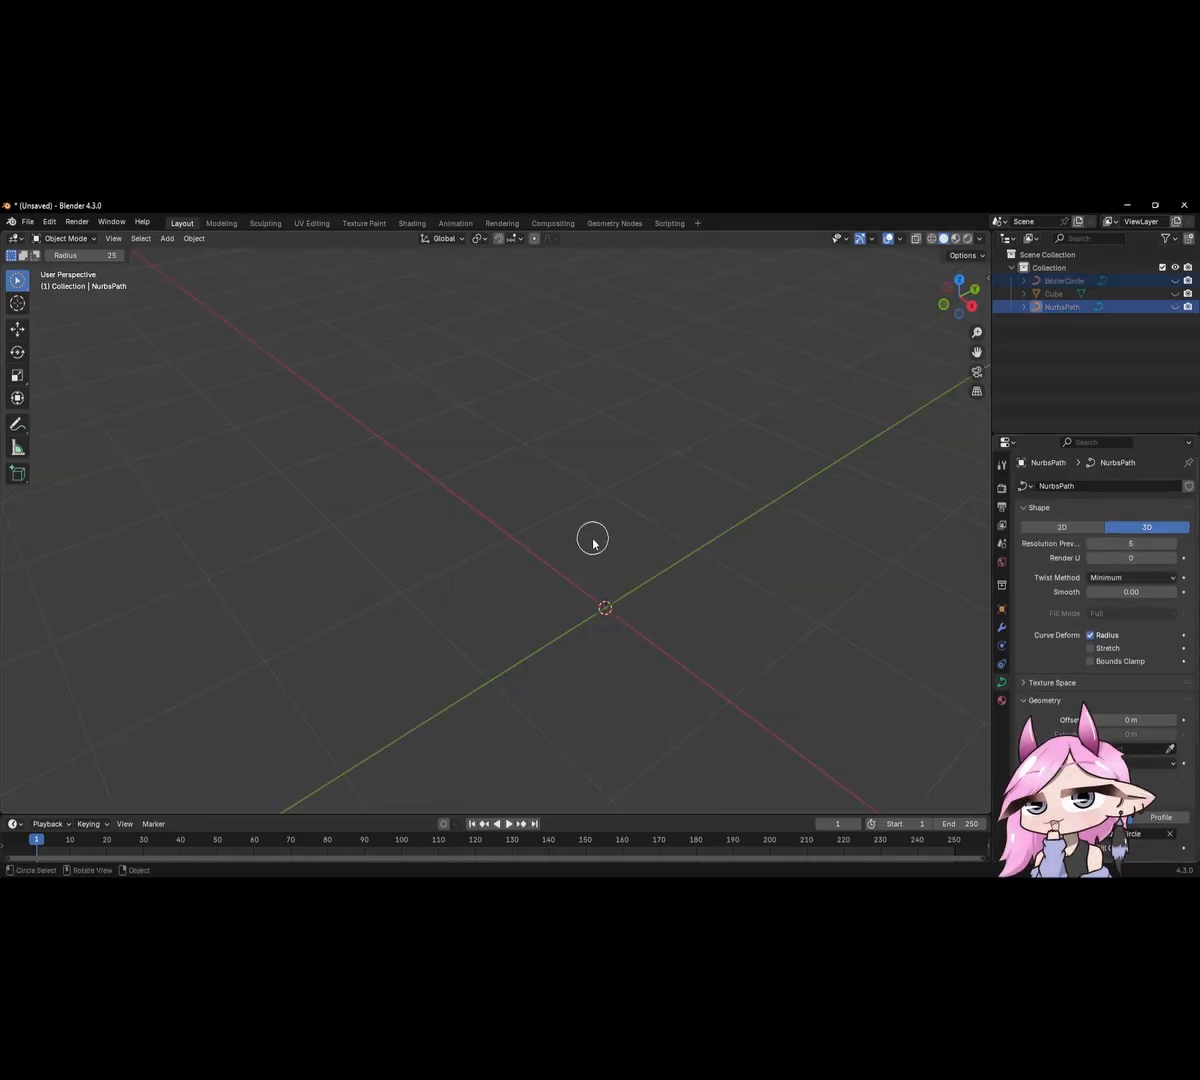
middle_click_drag(594, 541, 635, 527)
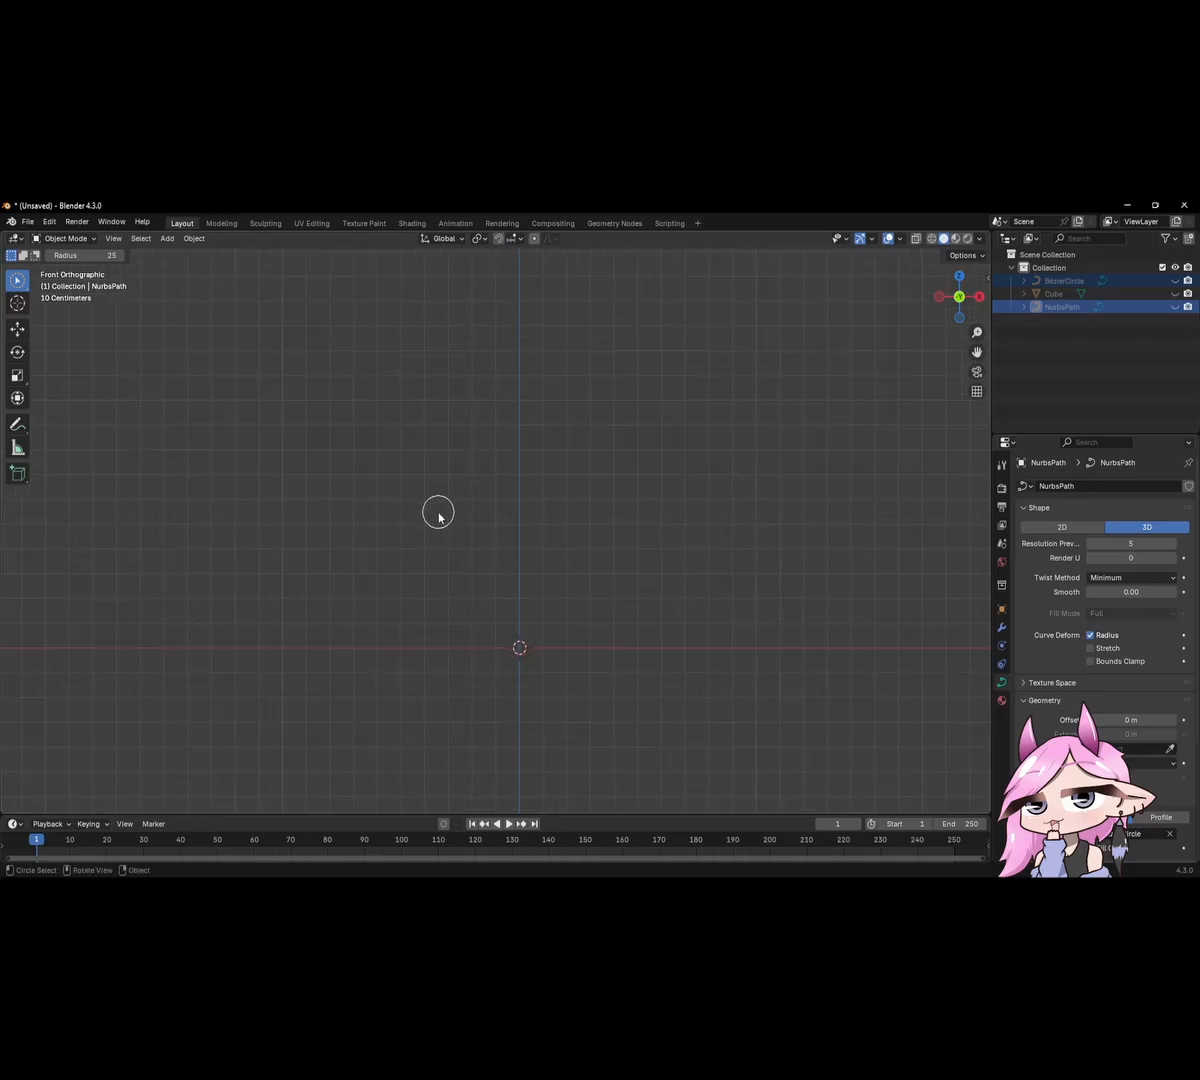
key("shift+a")
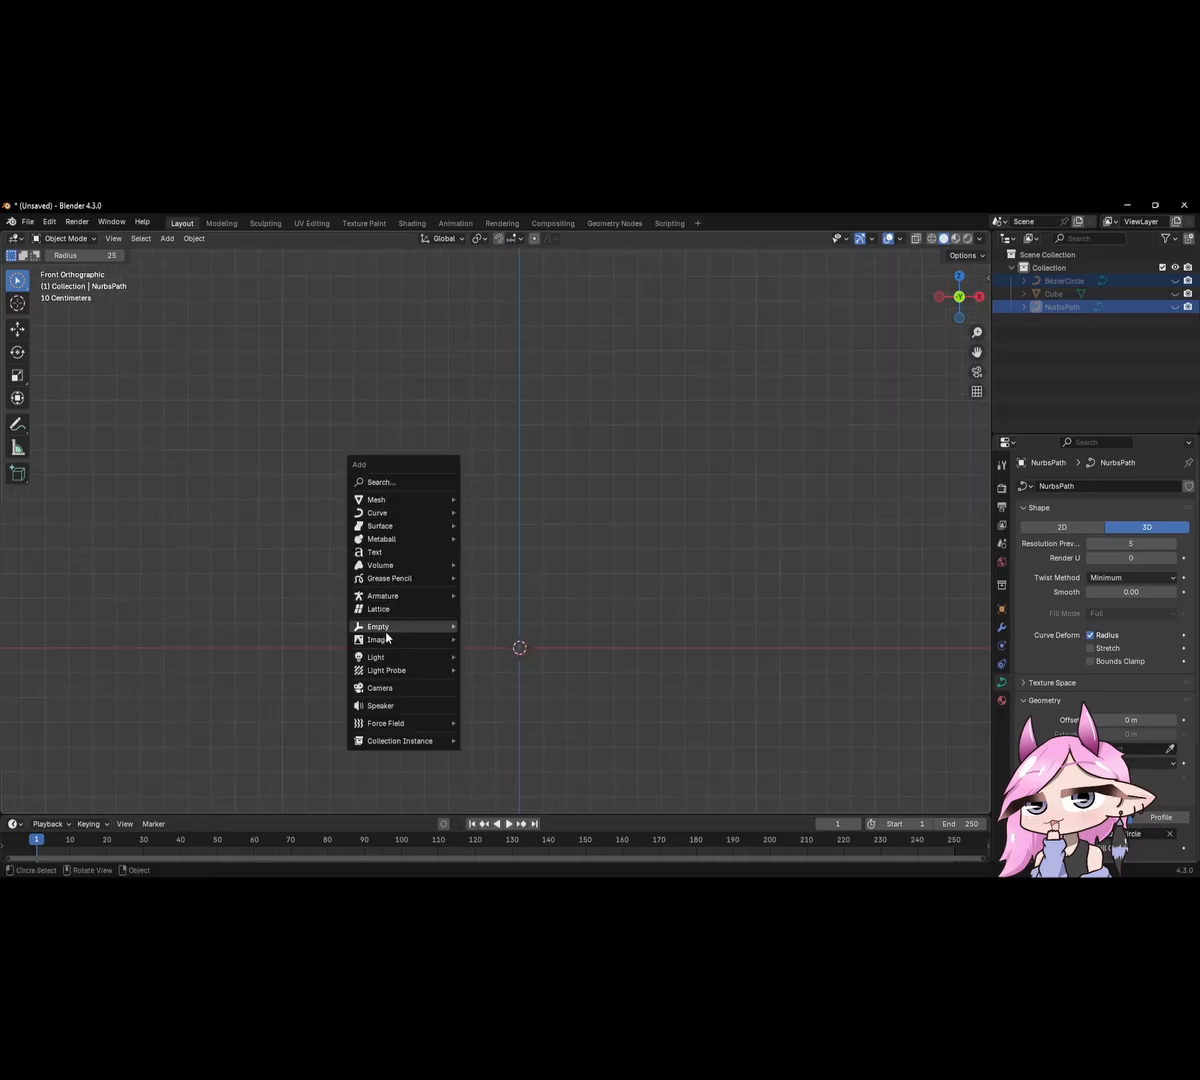
mouse_move(387, 639)
left_click(490, 637)
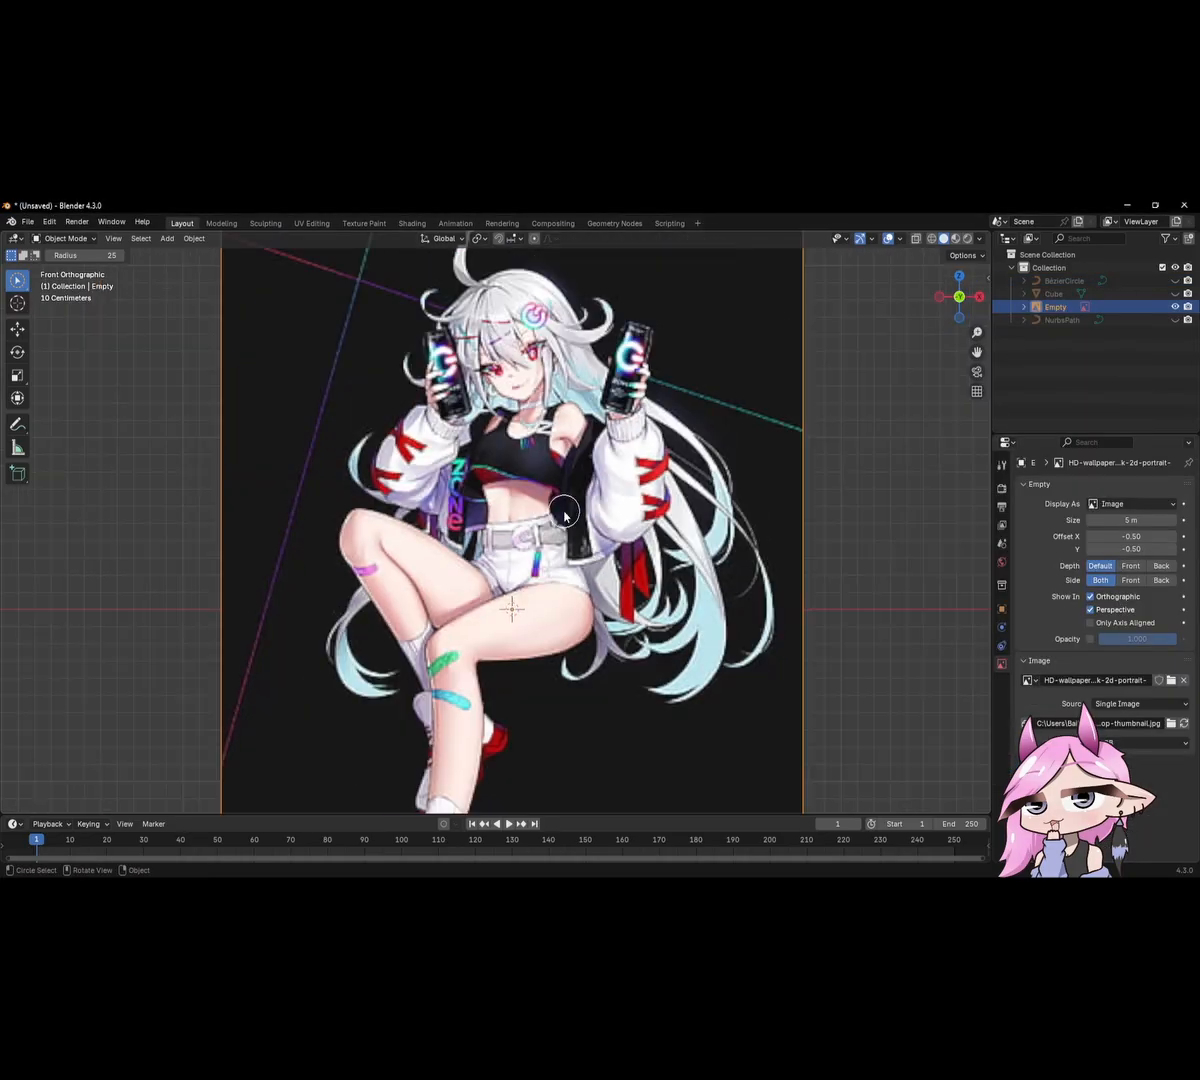
From the front view, add a cube mesh at the origin over the reference image.
scroll(500, 520, "down", 4)
middle_click_drag(500, 560, 687, 562)
key("KP_1")
key("KP_3")
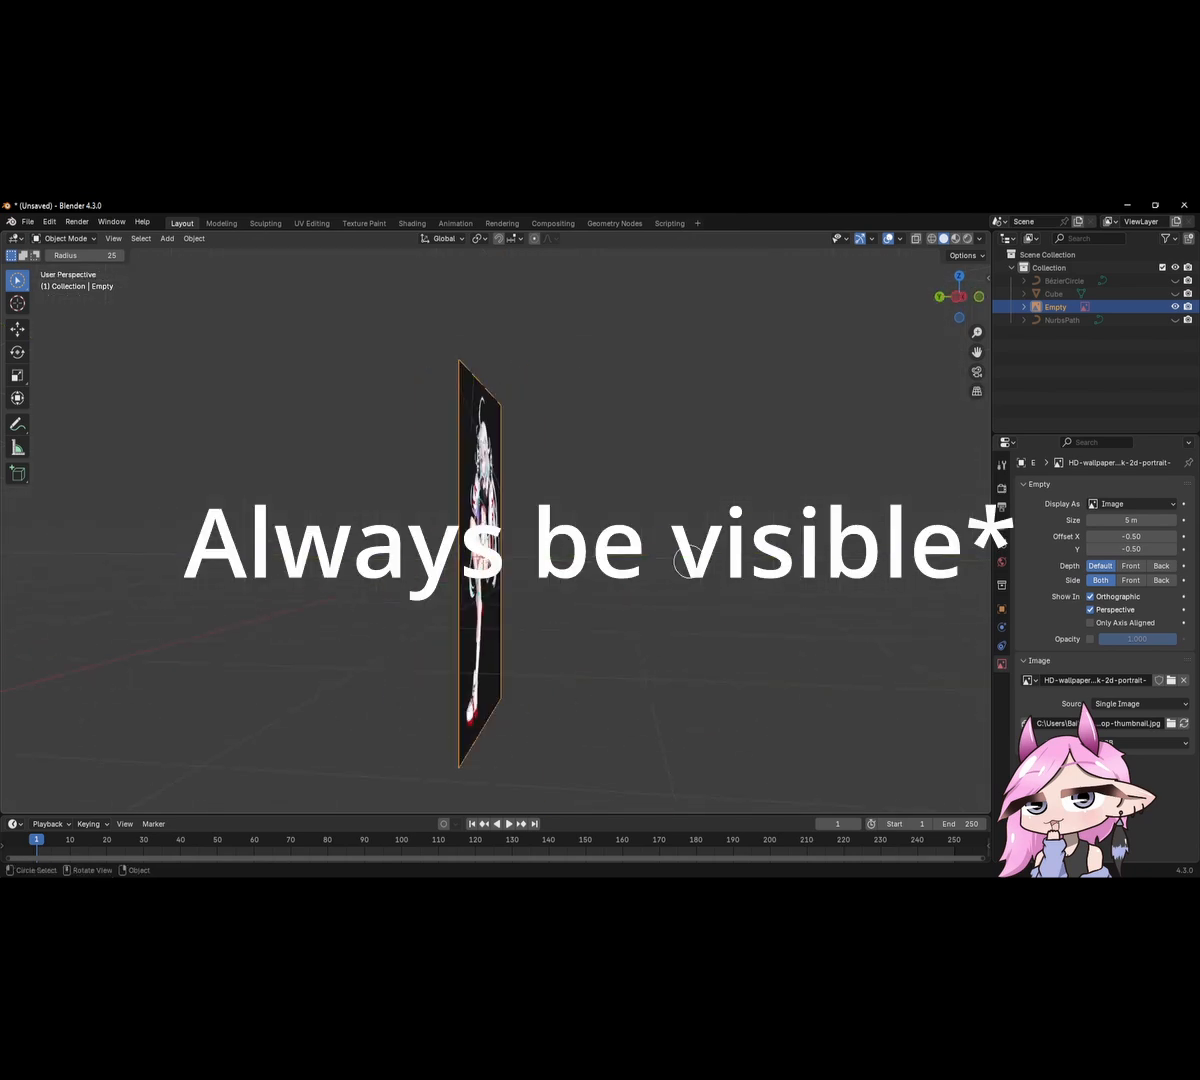
key("KP_1")
key("shift+a")
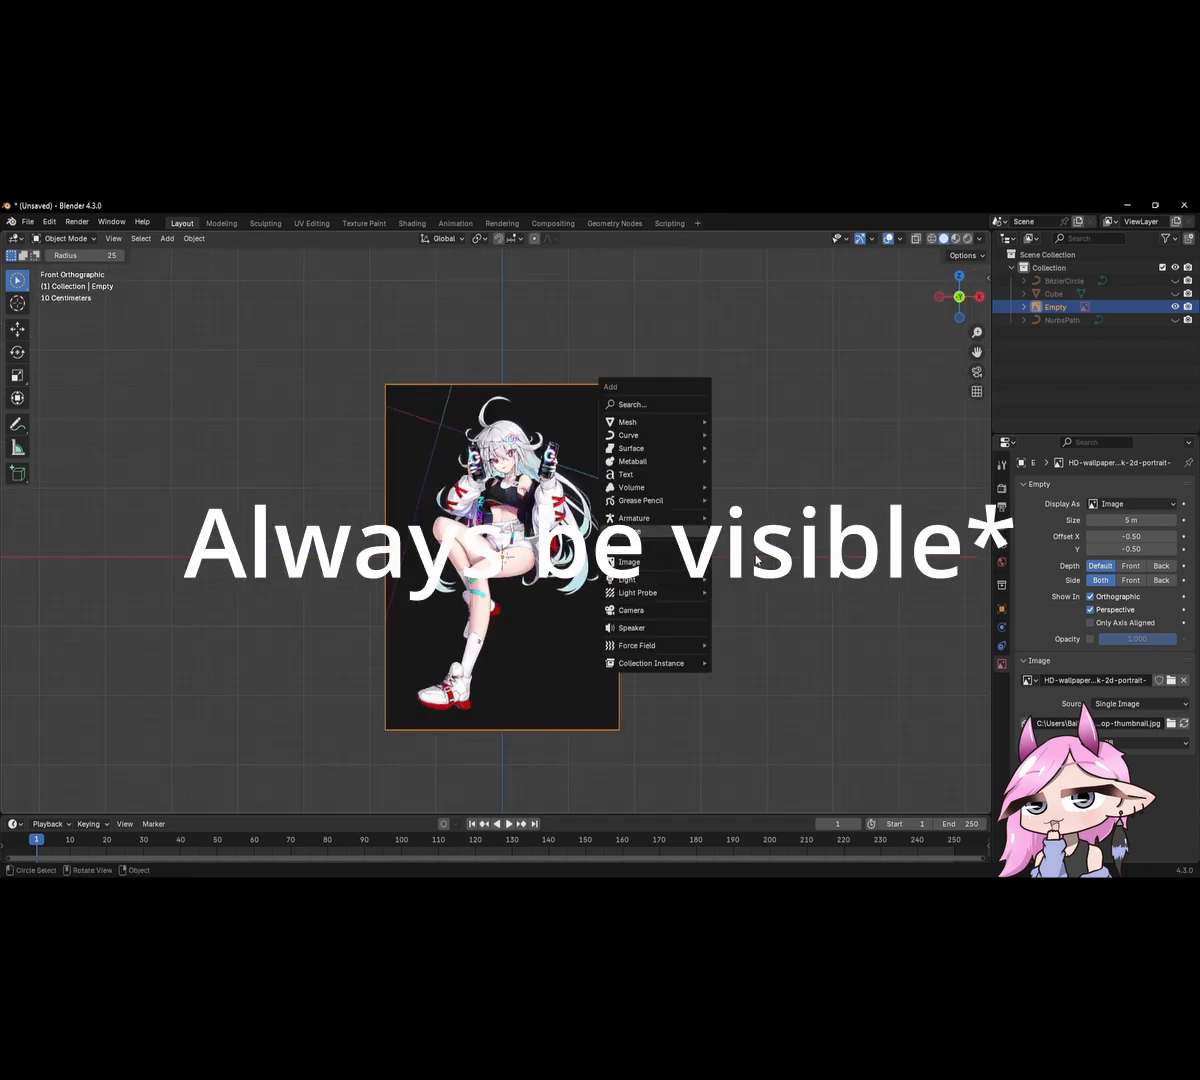
key("Escape")
key("shift+a")
mouse_move(605, 306)
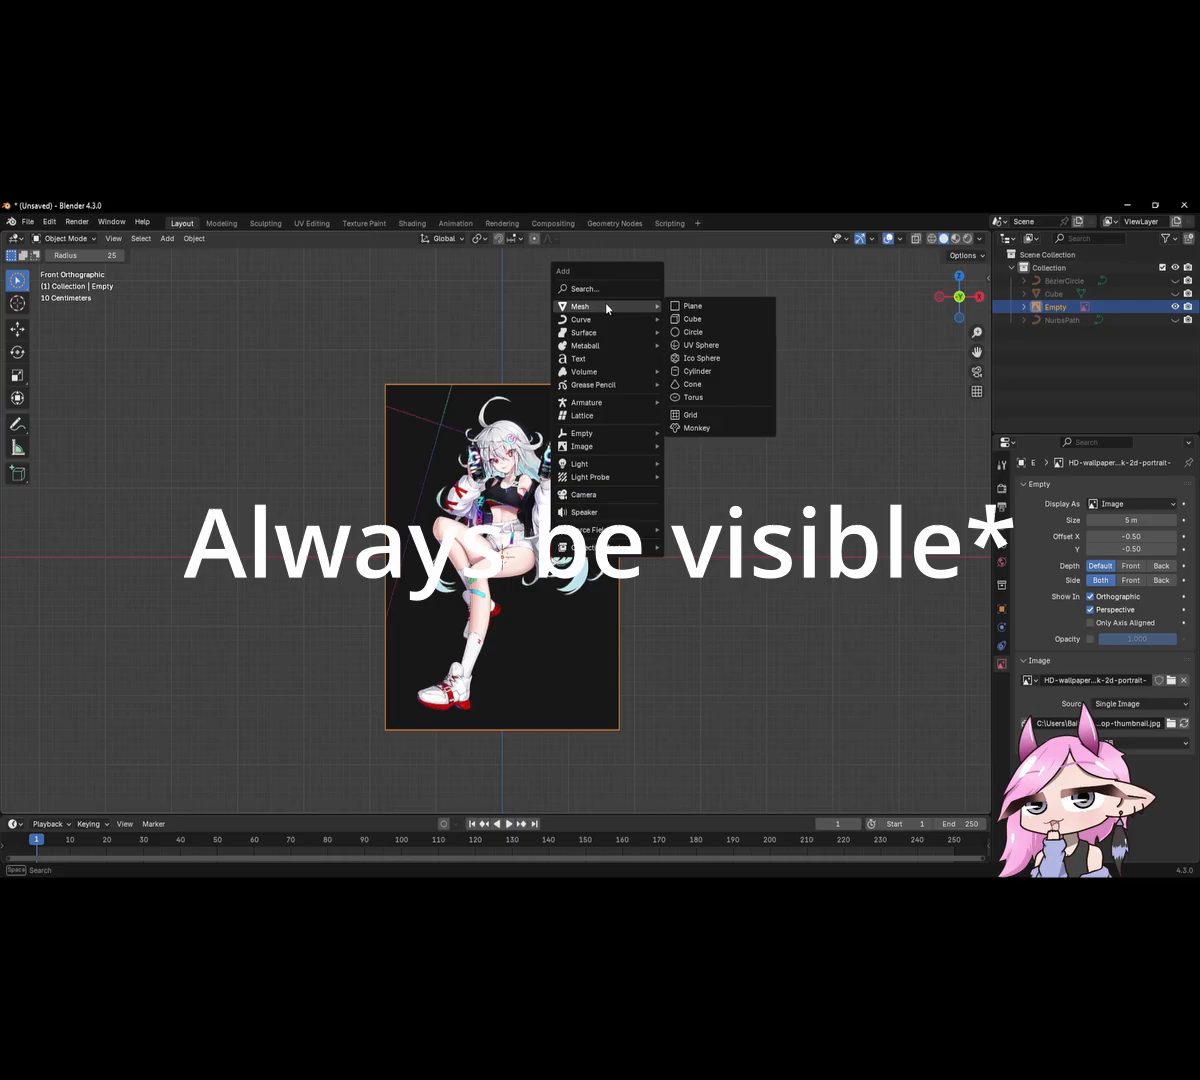
left_click(702, 324)
Enter Edit Mode on the cube and switch to wireframe shading to see the reference through it from the front.
key("Tab")
middle_click_drag(632, 603, 360, 470)
key("alt+a")
mouse_move(640, 560)
middle_mouse_down()
mouse_move(475, 540)
mouse_move(530, 600)
middle_mouse_up()
left_click(512, 500)
middle_click_drag(712, 615, 664, 544)
key("z")
middle_click_drag(418, 545, 364, 525)
key("KP_1")
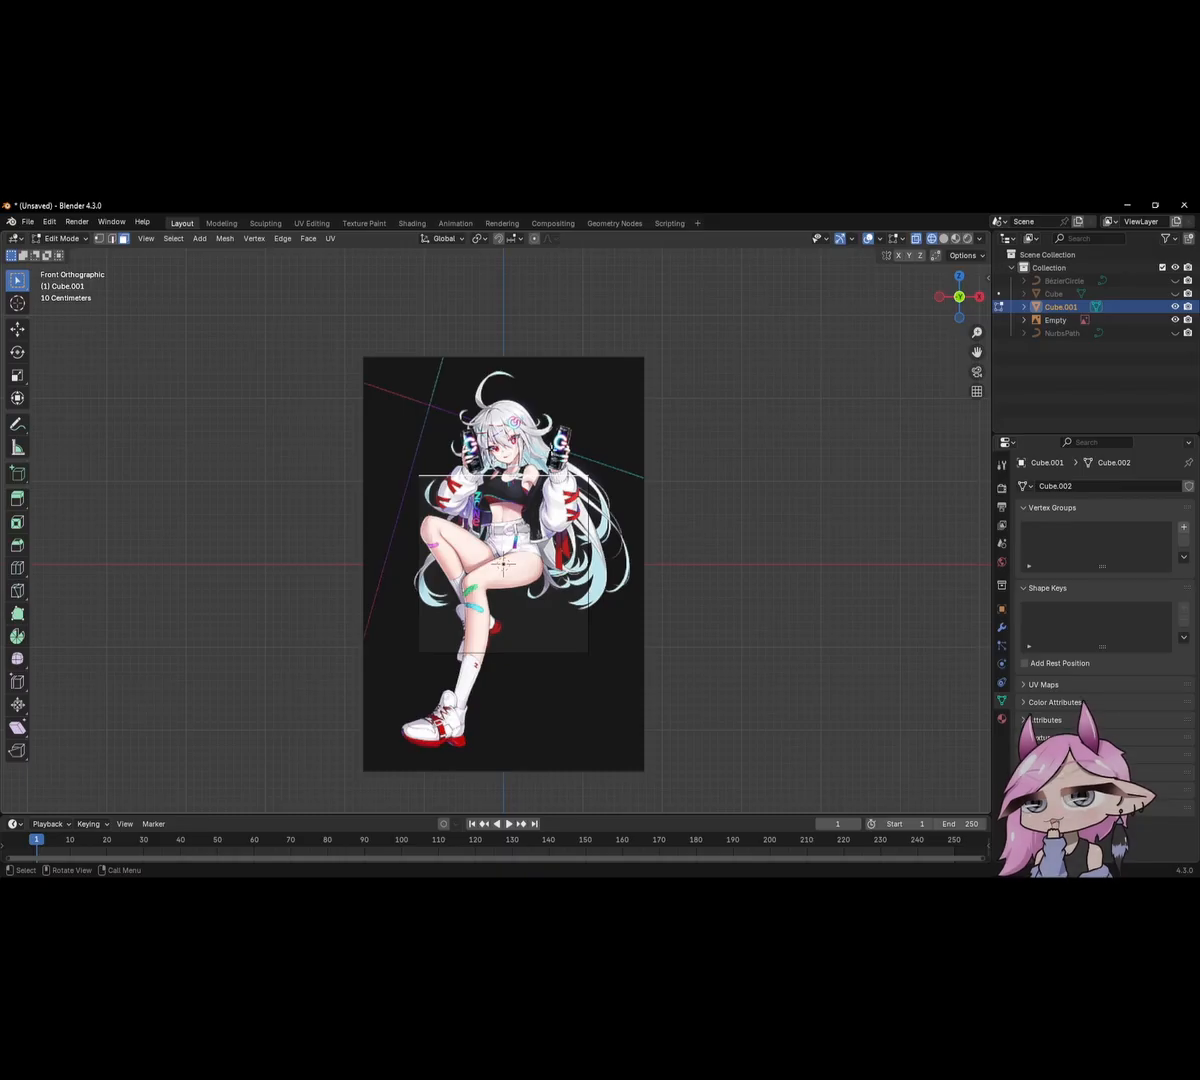
Return the cube to Object Mode and try Solid and Material Preview shading against the reference image.
key("Tab")
mouse_move(624, 429)
middle_mouse_down()
mouse_move(649, 531)
mouse_move(620, 525)
mouse_move(630, 490)
middle_mouse_up()
key("Tab")
key("Tab")
key("z")
left_click(770, 481)
key("z")
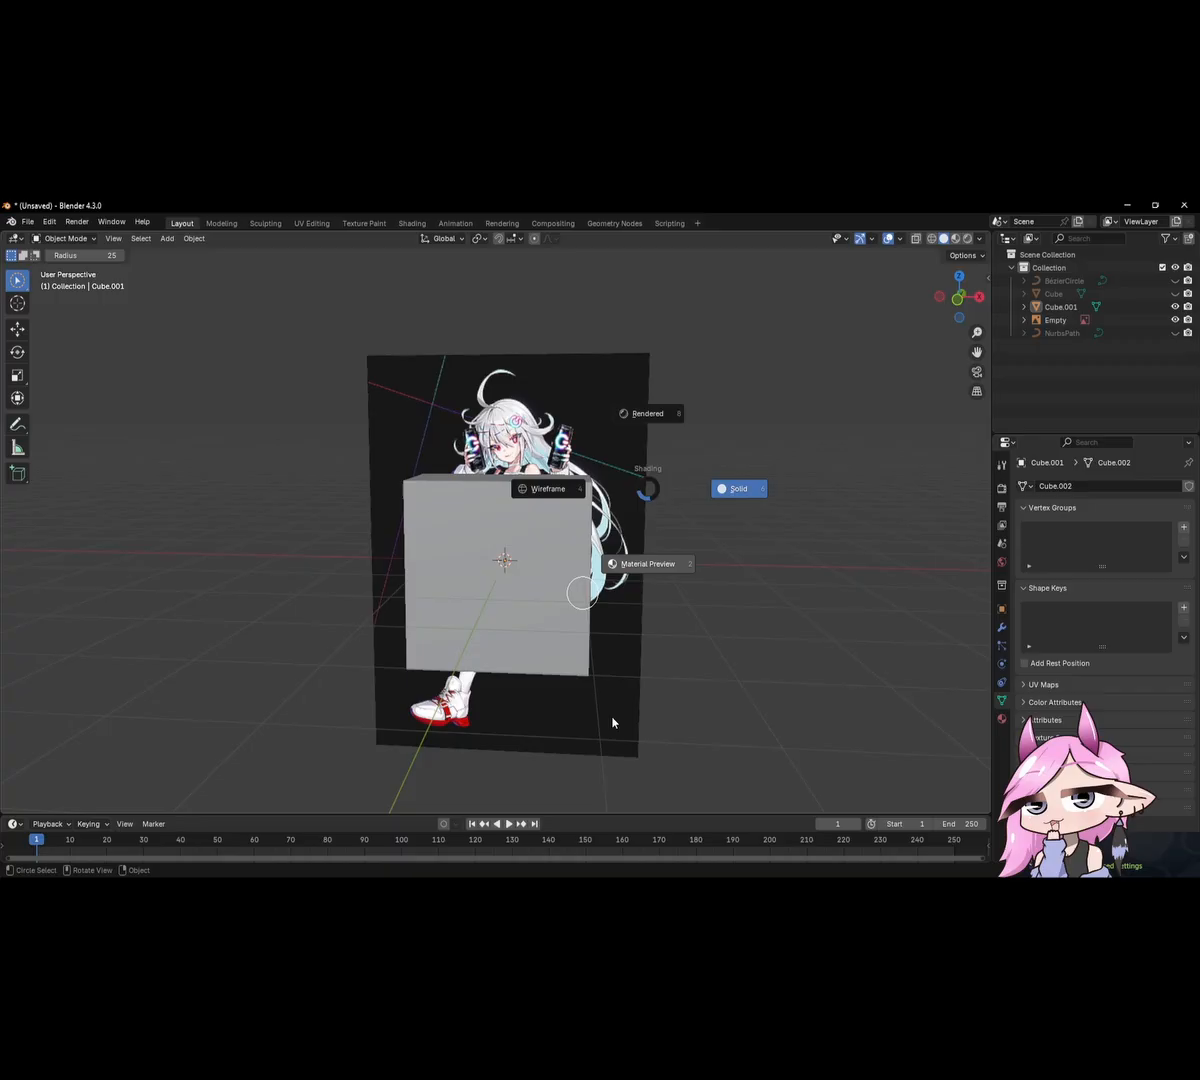
left_click(723, 654)
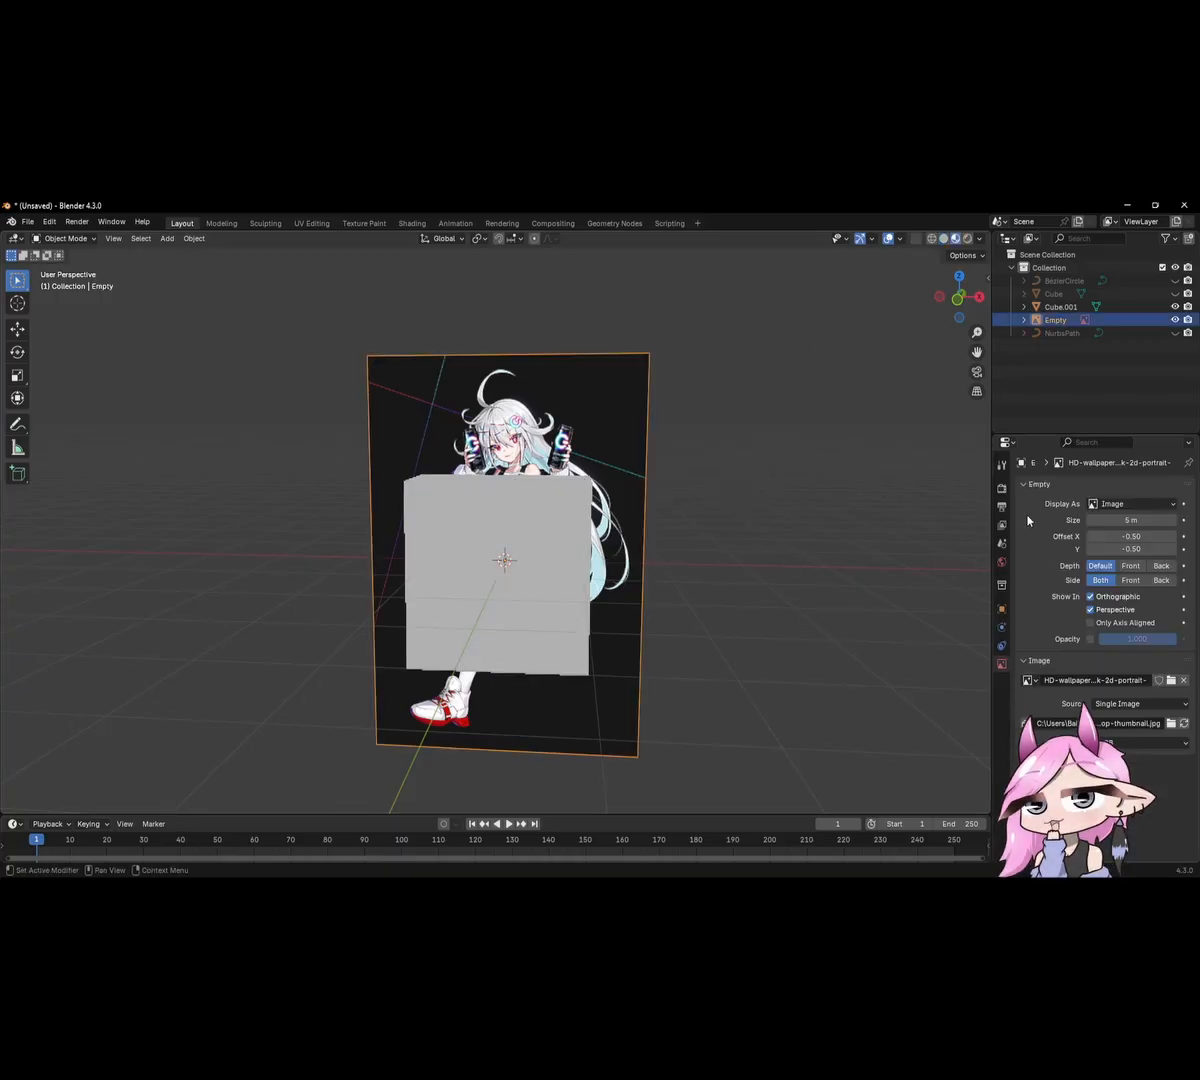
Select the reference image, enable its opacity and lower the value to about 0.228.
key("n")
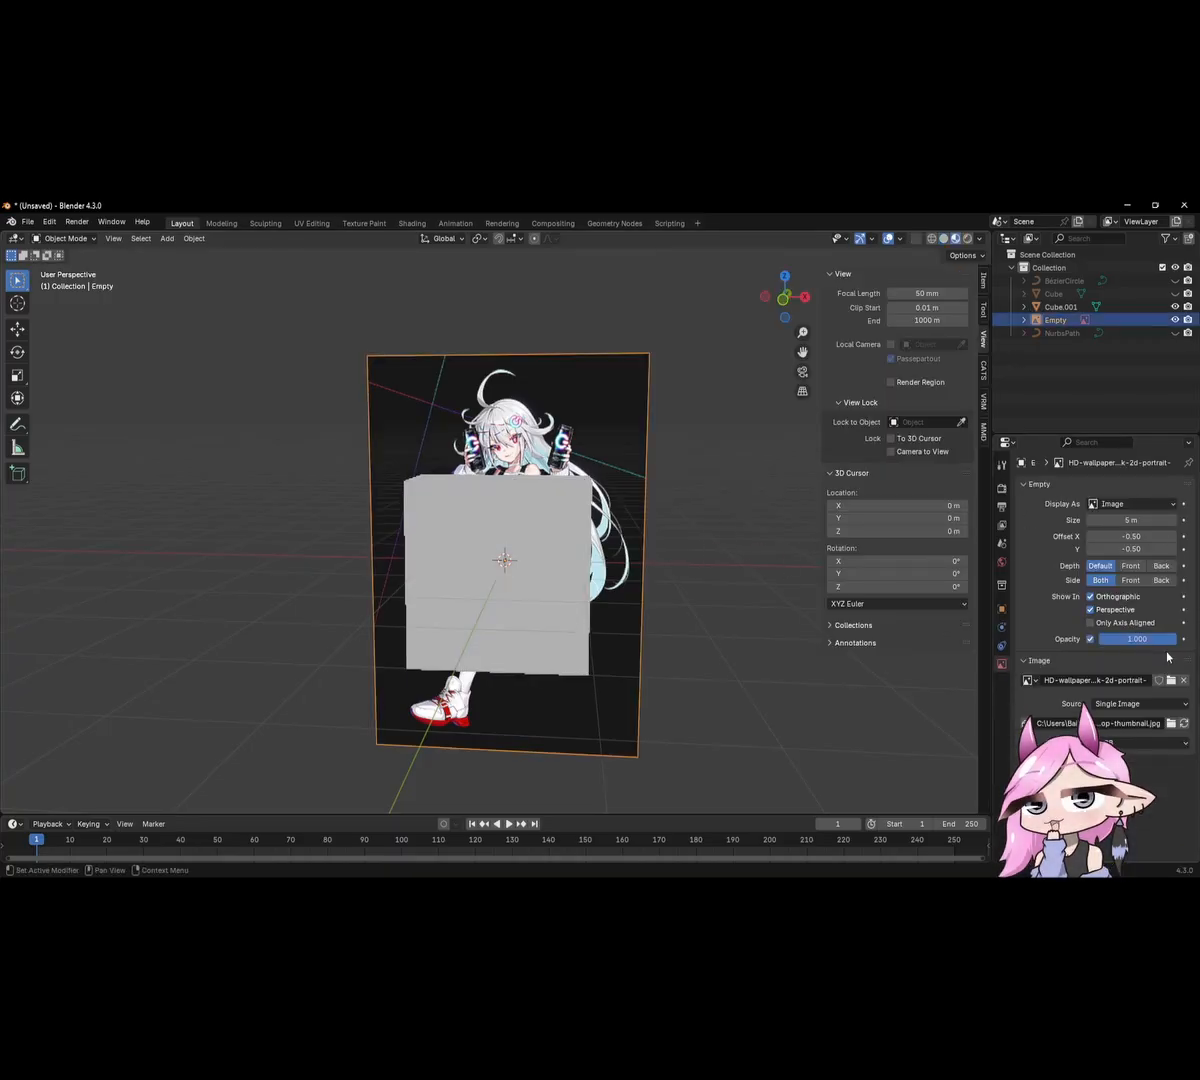
left_click_drag(1140, 638, 1080, 638)
mouse_move(610, 545)
middle_mouse_down()
mouse_move(720, 548)
mouse_move(633, 543)
middle_mouse_up()
Switch the viewport to wireframe shading and view the cube and reference image from the front.
key("z")
left_click(546, 544)
mouse_move(700, 568)
middle_mouse_down()
mouse_move(664, 517)
mouse_move(522, 568)
mouse_move(591, 580)
mouse_move(697, 566)
middle_mouse_up()
scroll(664, 517, "up", 2)
scroll(522, 568, "up", 1)
key("z")
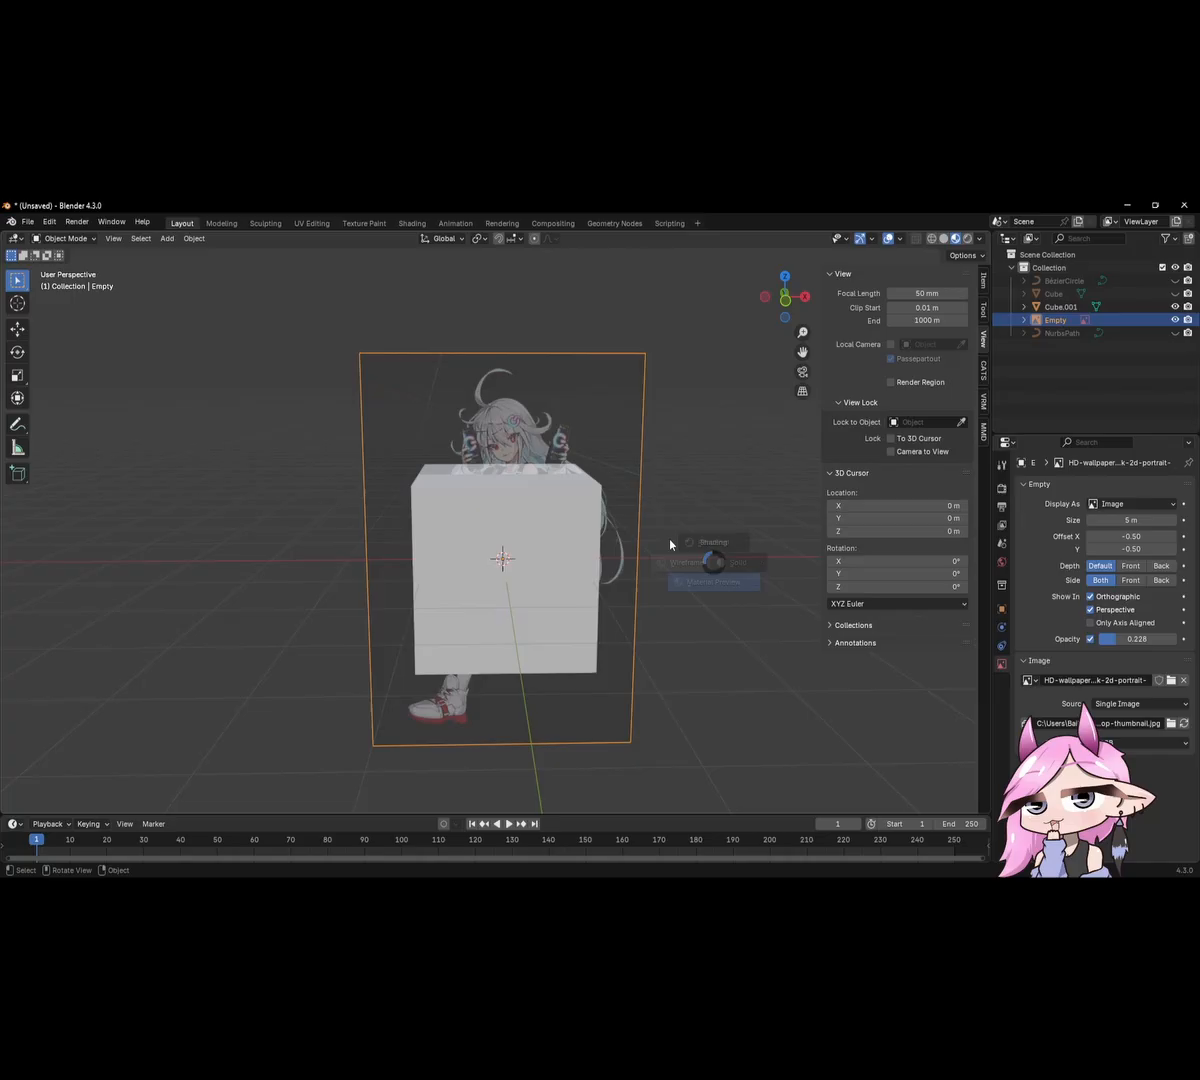
left_click(668, 544)
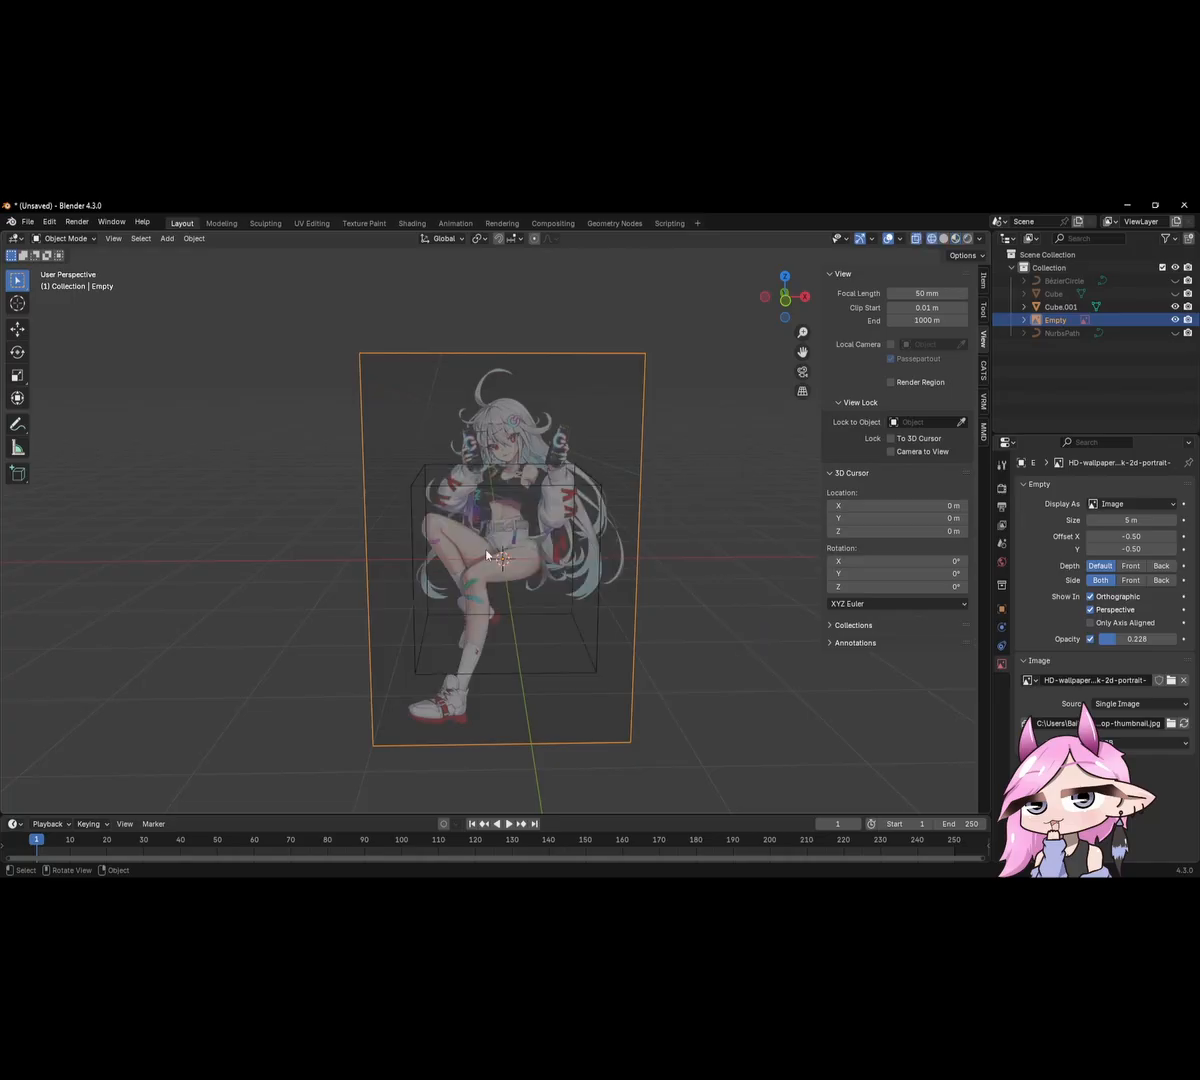
key("KP_1")
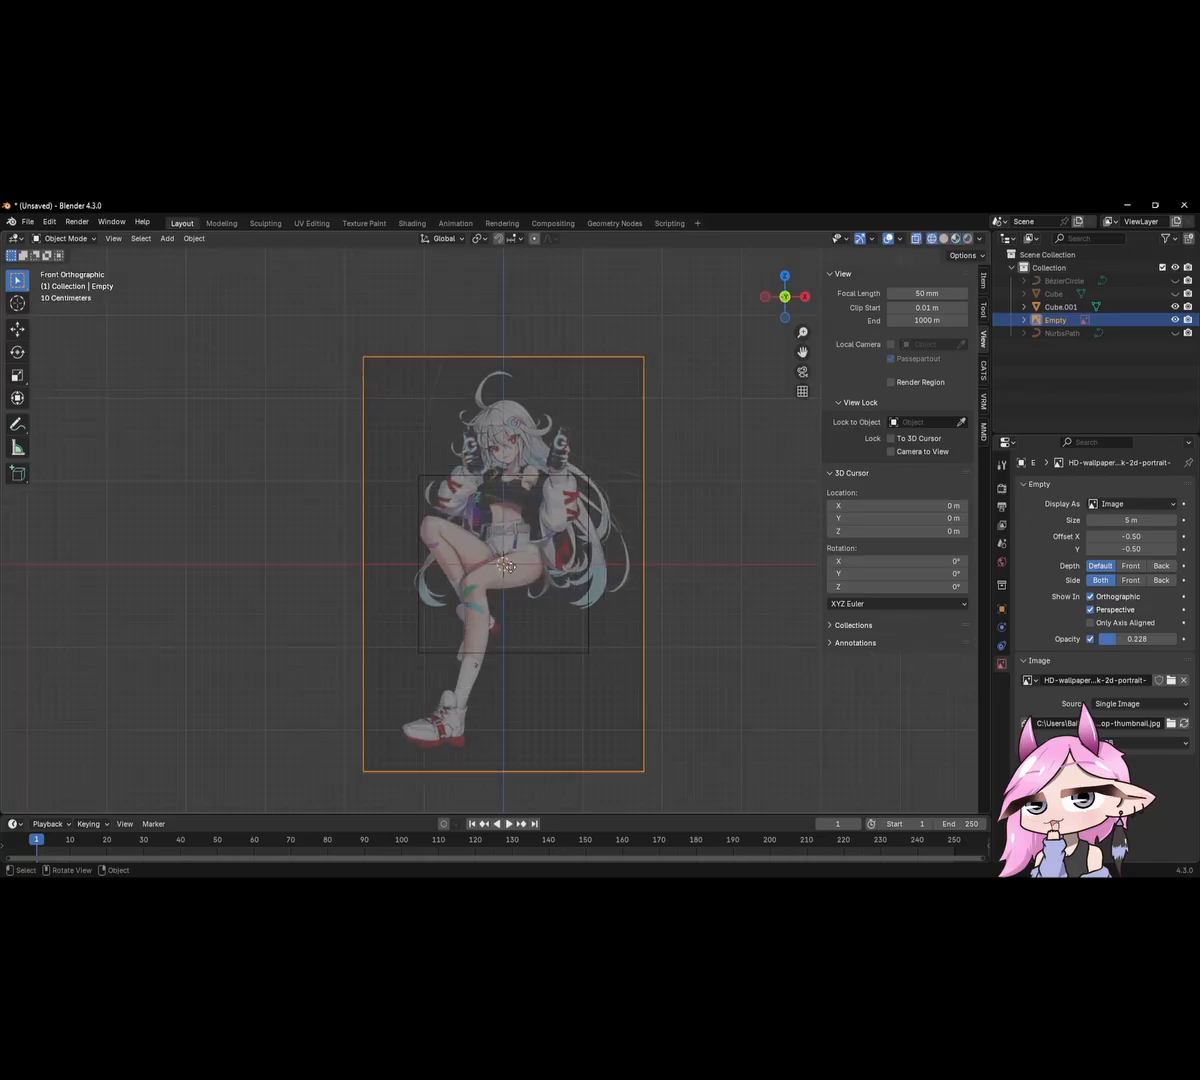
In Edit Mode, add five evenly spaced vertical loop cuts across the cube.
left_click(582, 480)
key("Tab")
scroll(493, 515, "up", 3)
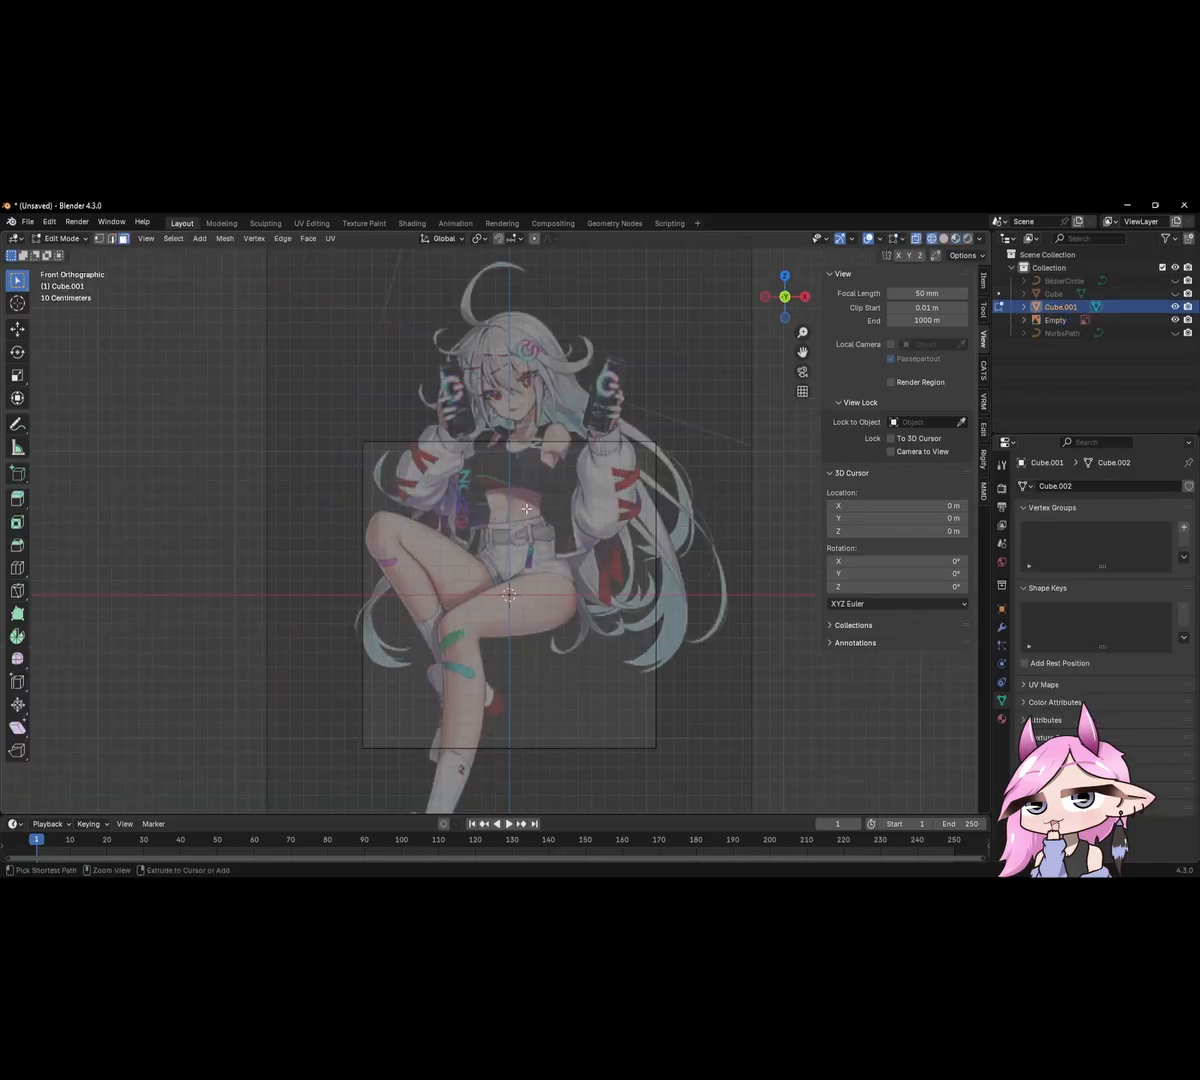
key("ctrl+r")
scroll(487, 442, "up", 4)
left_click(487, 442)
right_click(491, 383)
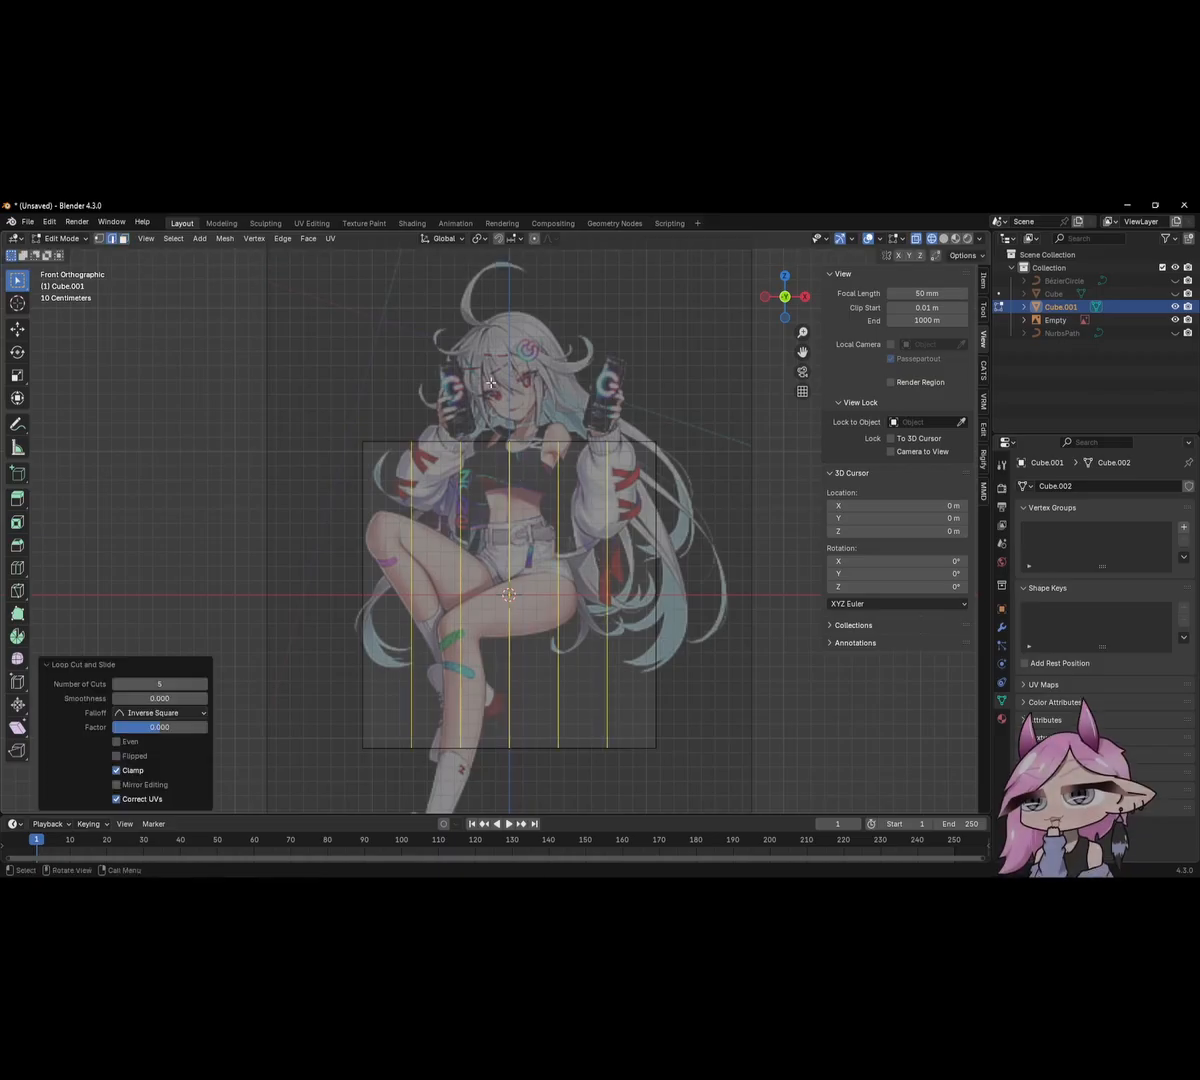
Move the cube's top edge segment beside the centre loop about -0.15 m in X and 0.89 m in Z.
left_click(553, 431)
key("g")
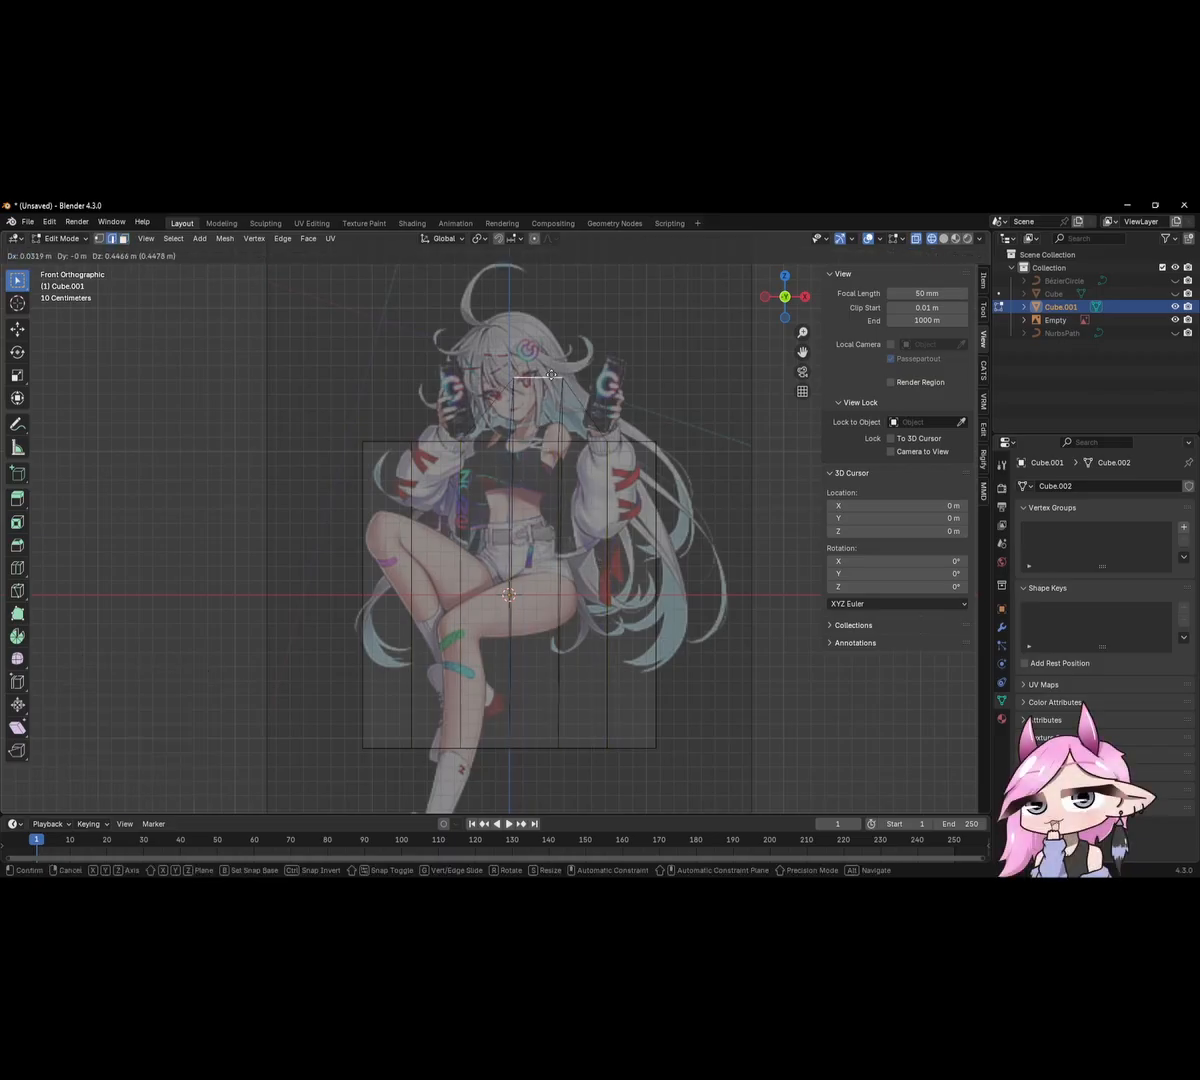
left_click(527, 320)
left_click(441, 428)
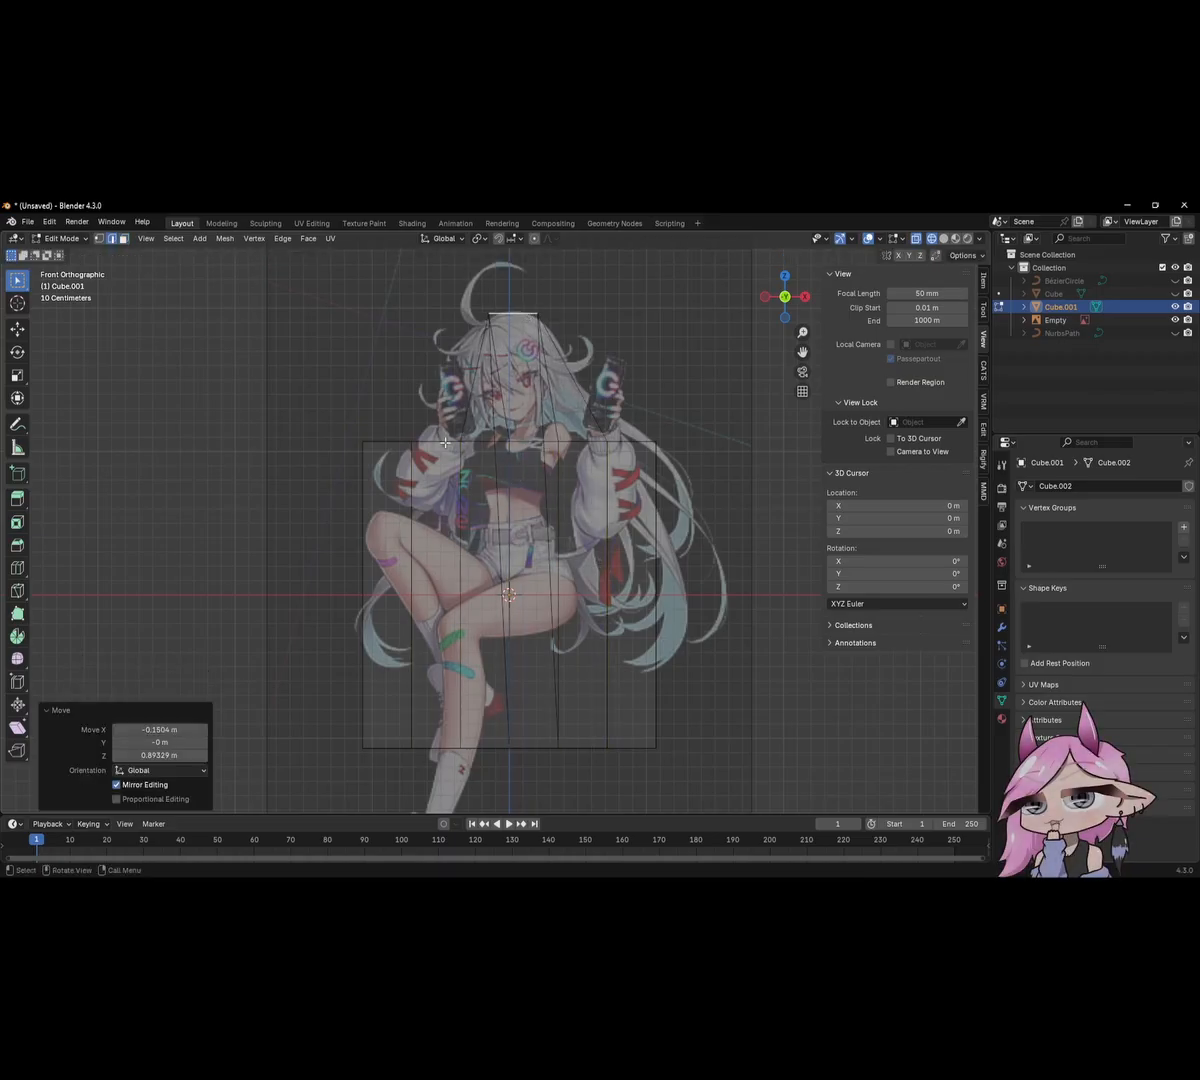
key("g")
key("Escape")
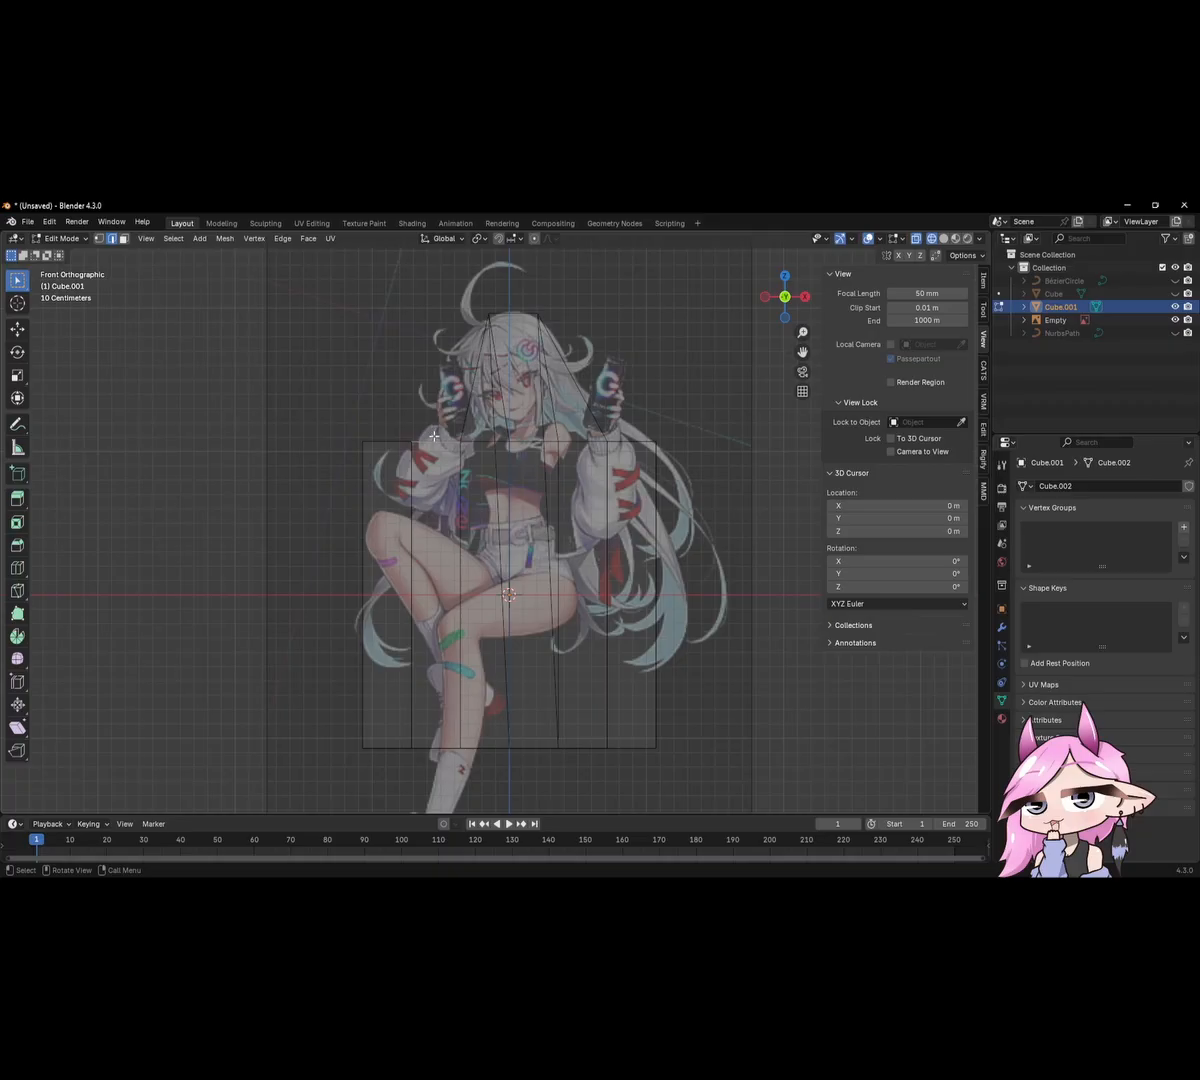
Move the top edge segment on the cube's -X side about 0.67 m up in Z, rotate it -73.2°, and reposition it beside the head.
key("g")
left_click(432, 356)
key("r")
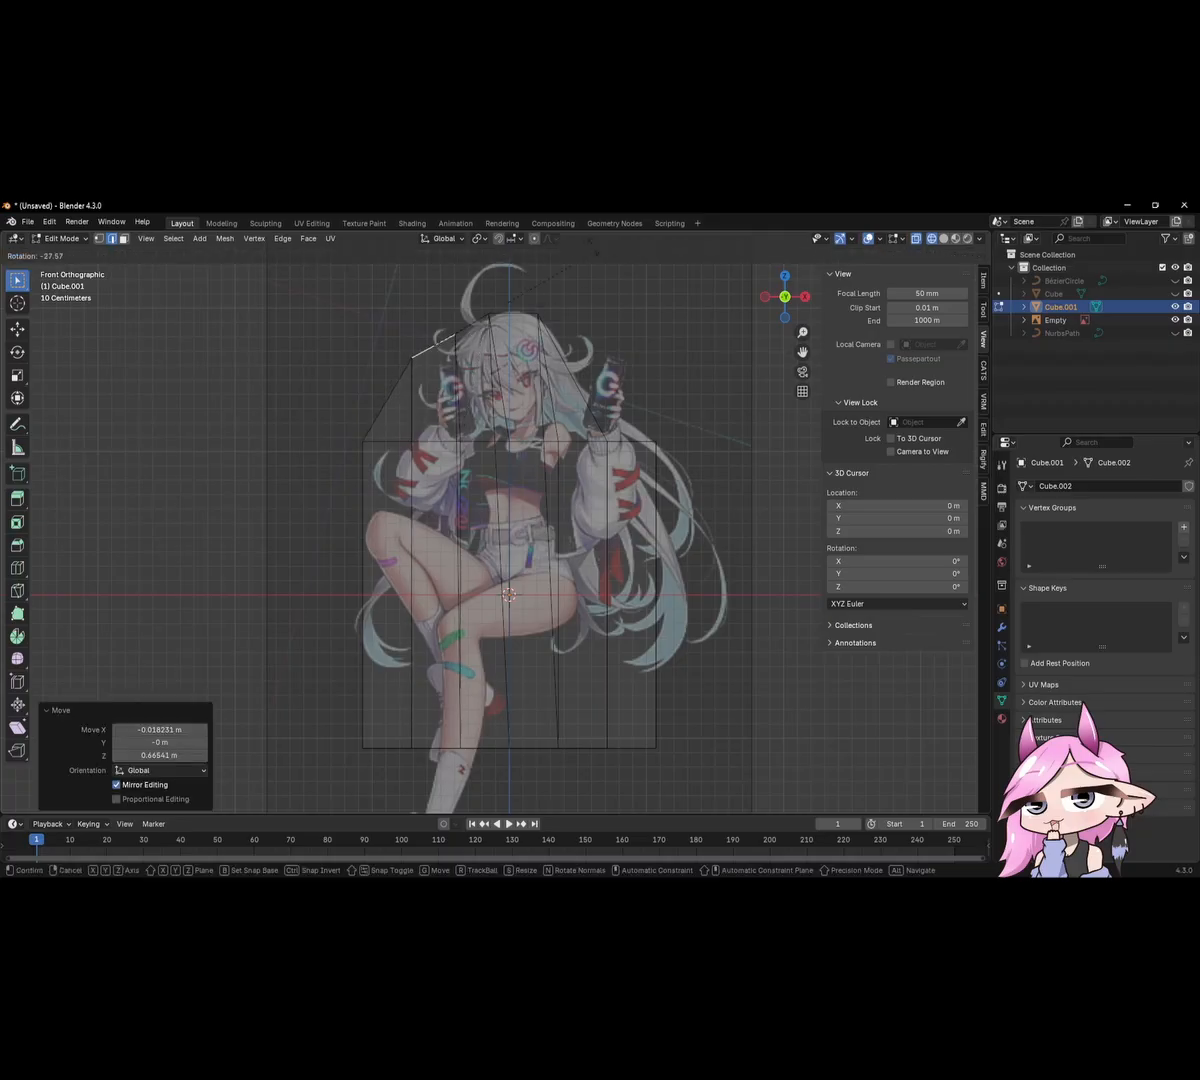
left_click(465, 806)
key("g")
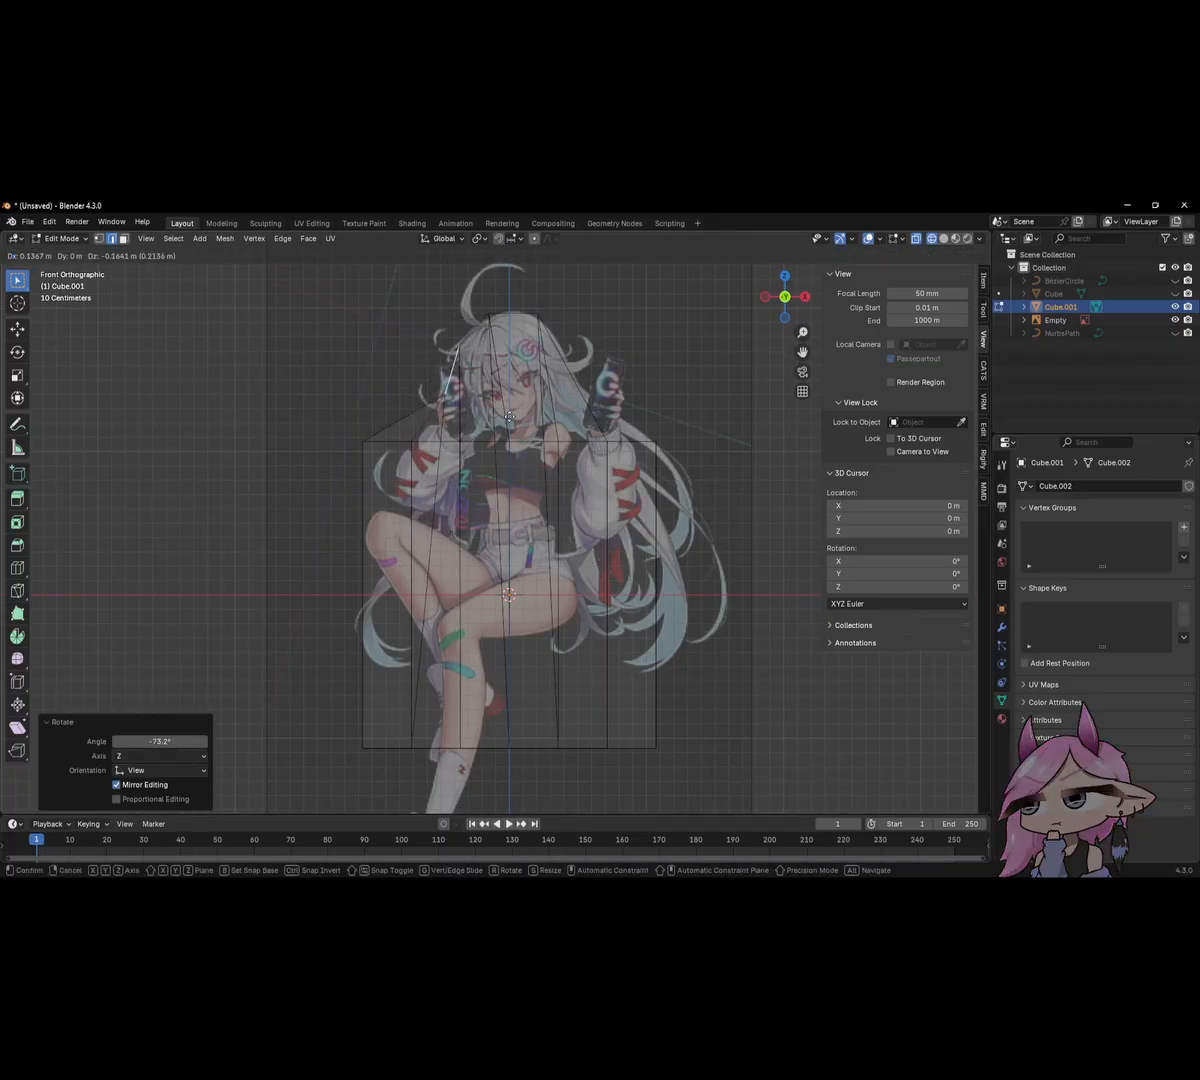
left_click(512, 413)
left_click(364, 463)
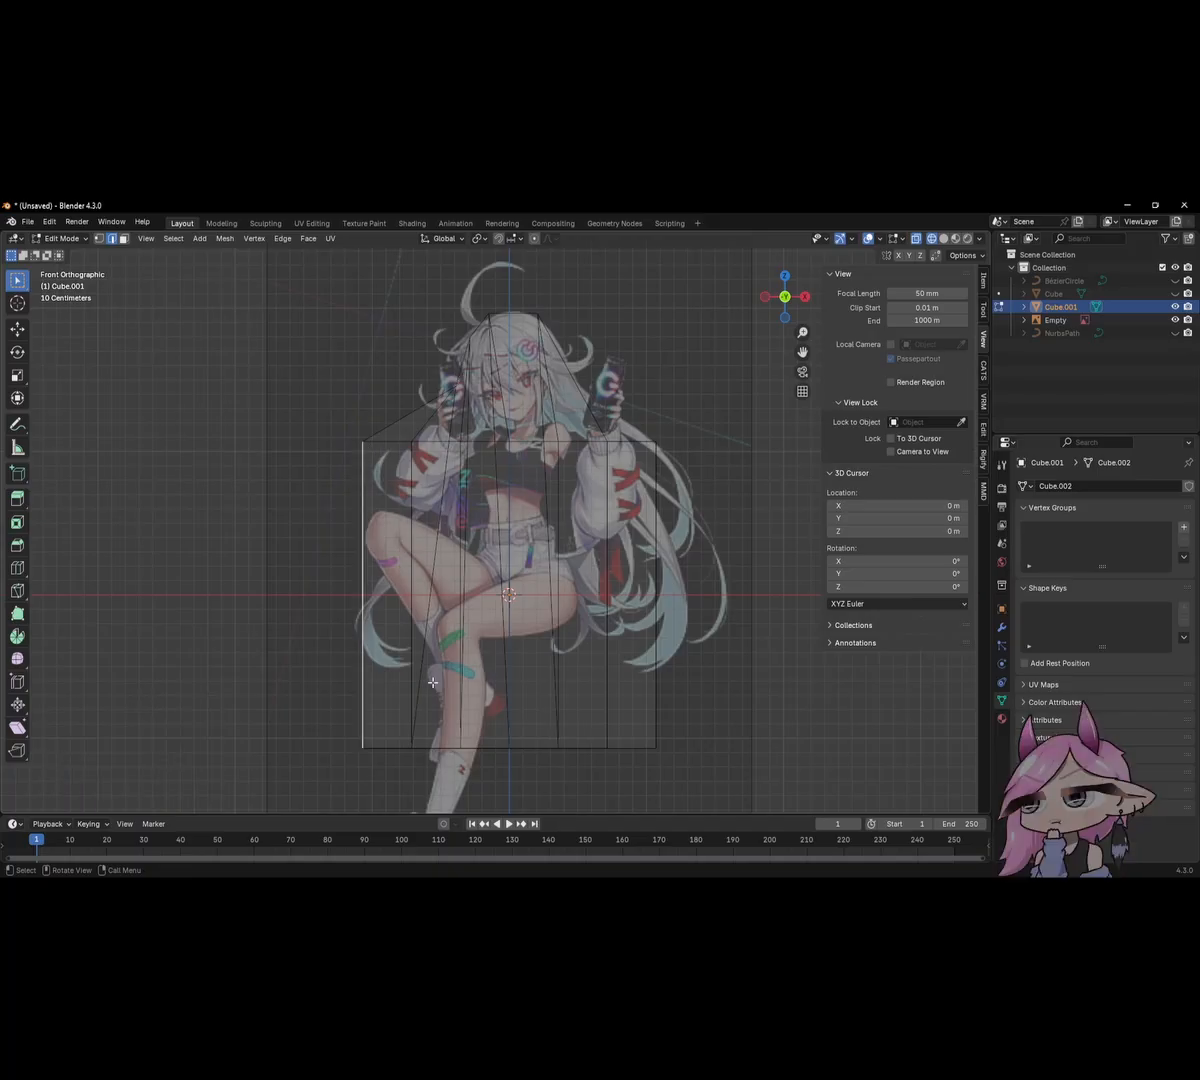
key("g")
right_click(410, 455)
Shift the cube's outer +X vertical edge inward and raise the neighbouring top edge segment beside the character's head.
left_click(658, 602)
key("g")
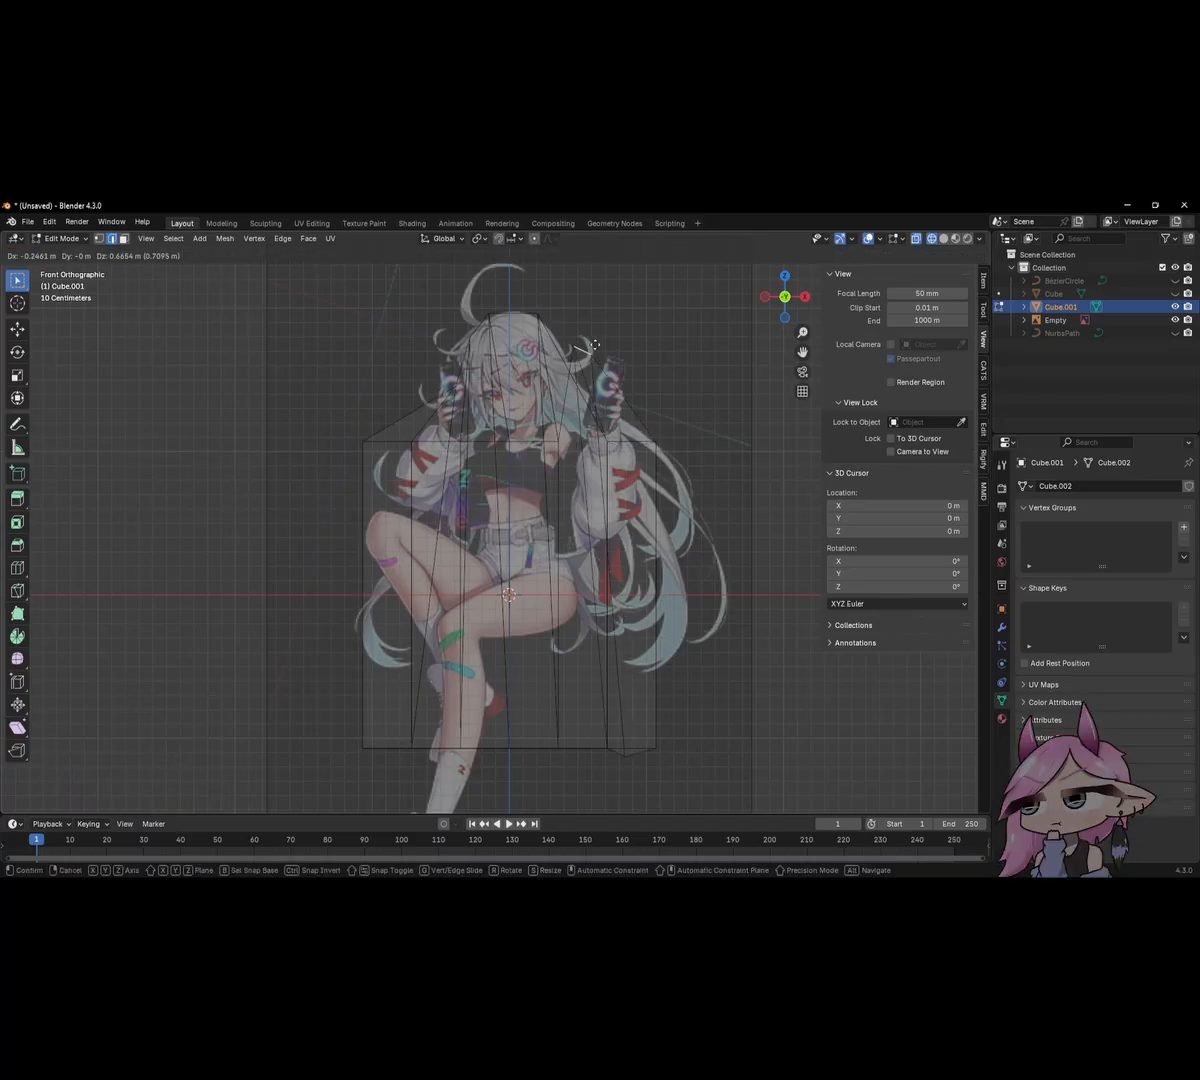
left_click(621, 613)
left_click(586, 405)
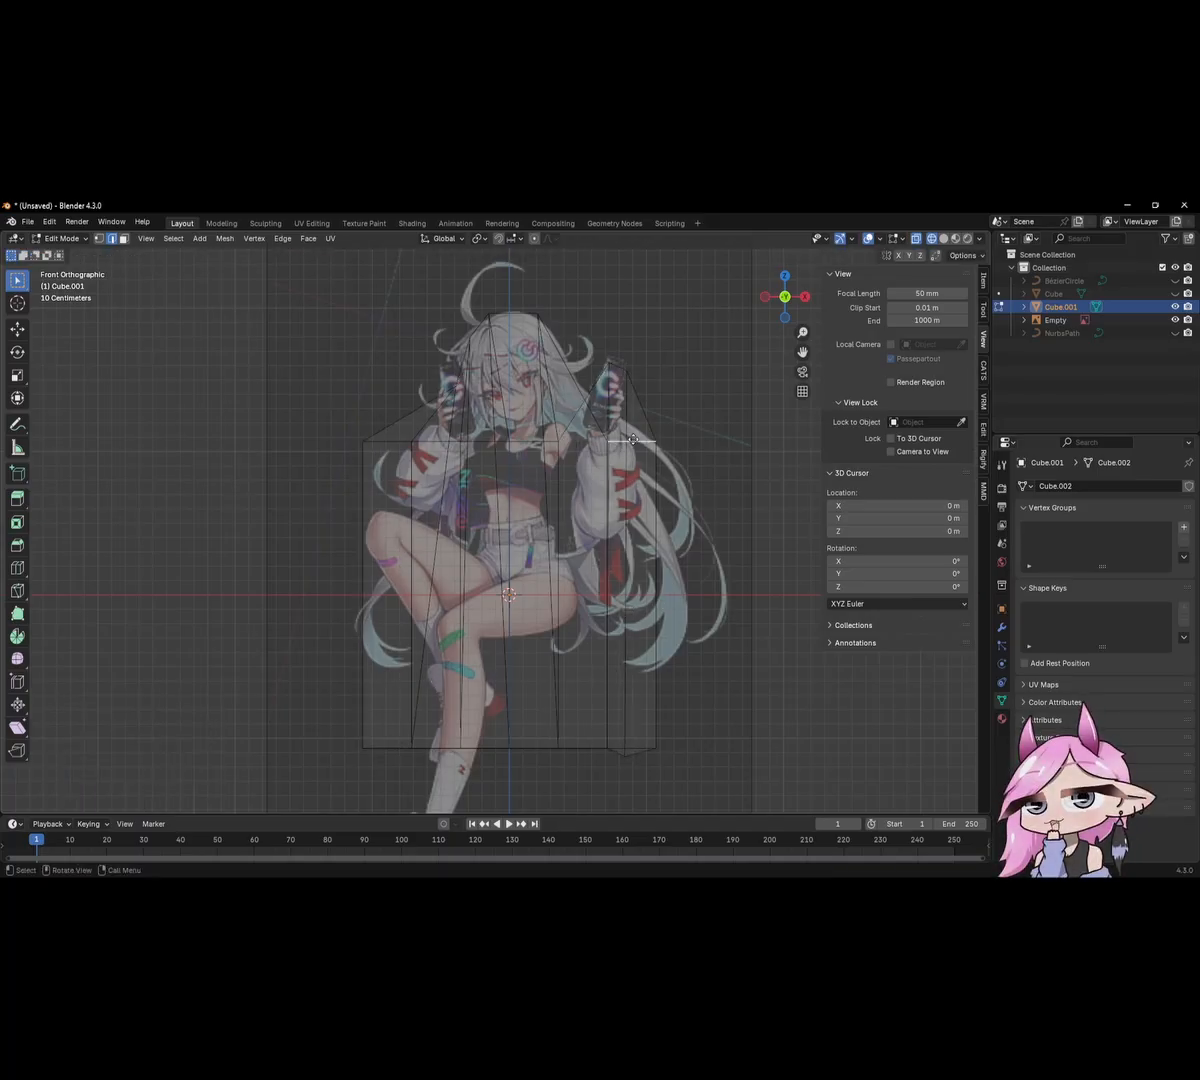
Move the outermost +X top edge segment about -0.30 m in X and 0.72 m in Z, and rotate it about 45°.
key("g")
left_click(592, 337)
key("r")
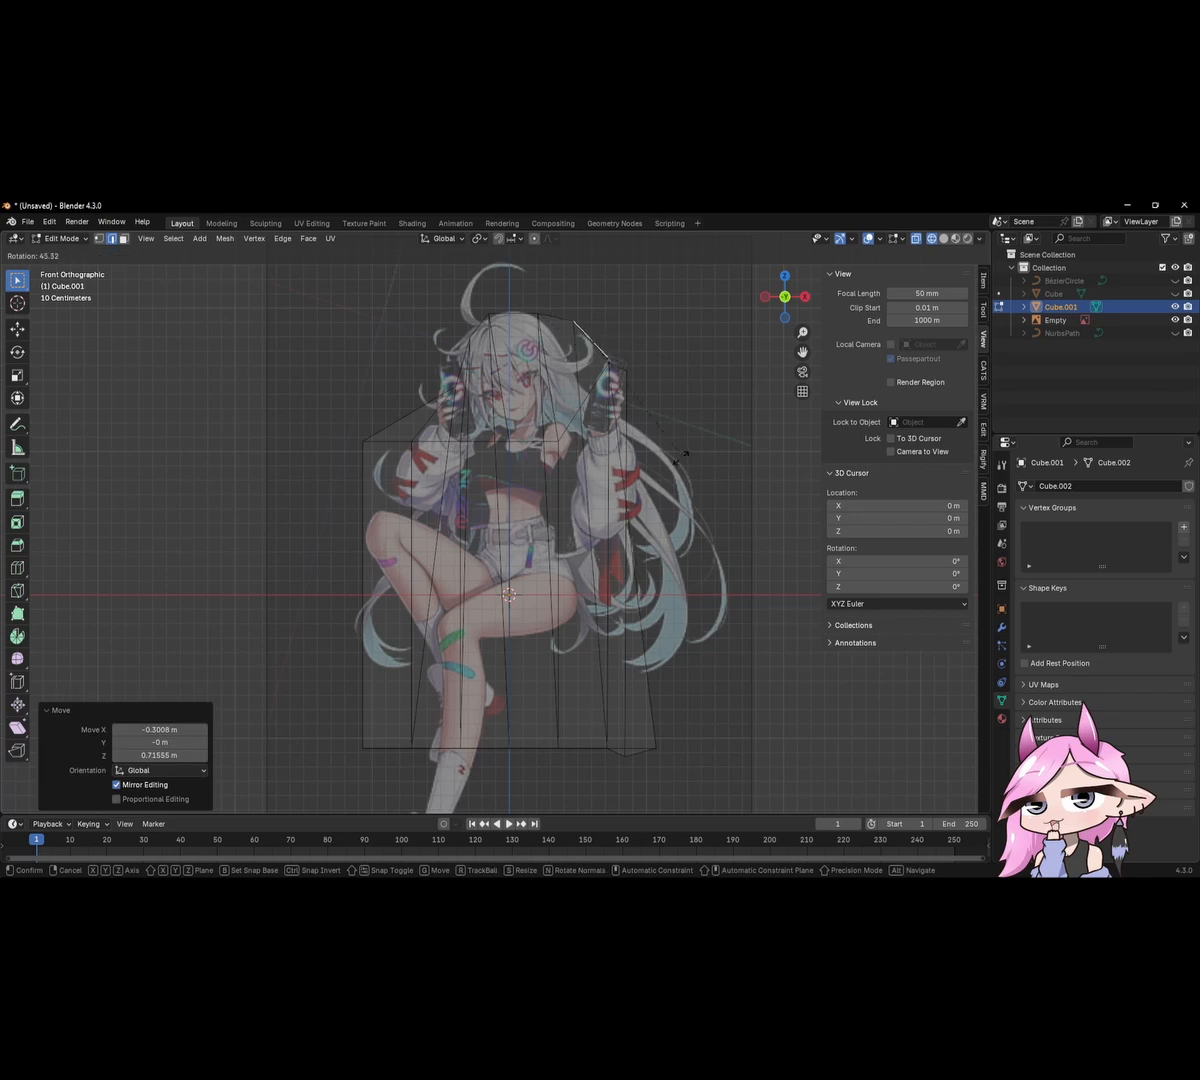
Move the +X side vertical edge about -0.53 m in X and -0.43 m in Z, and switch the viewport to solid shading.
key("g")
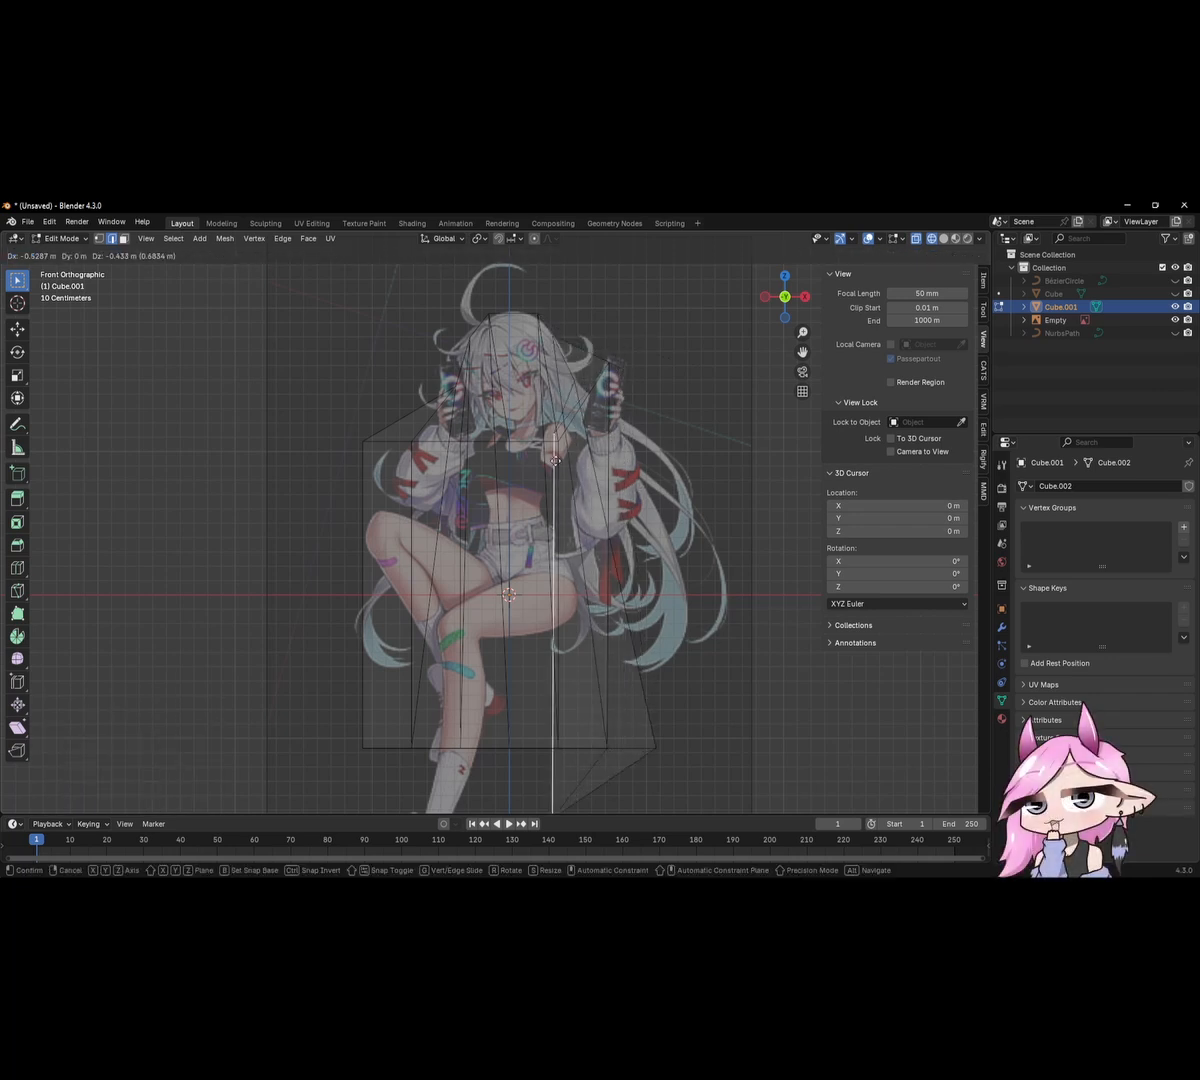
left_click(555, 460)
scroll(723, 648, "down", 3)
key("z")
left_click(568, 611)
mouse_move(517, 606)
middle_mouse_down()
mouse_move(651, 573)
mouse_move(468, 639)
mouse_move(583, 620)
middle_mouse_up()
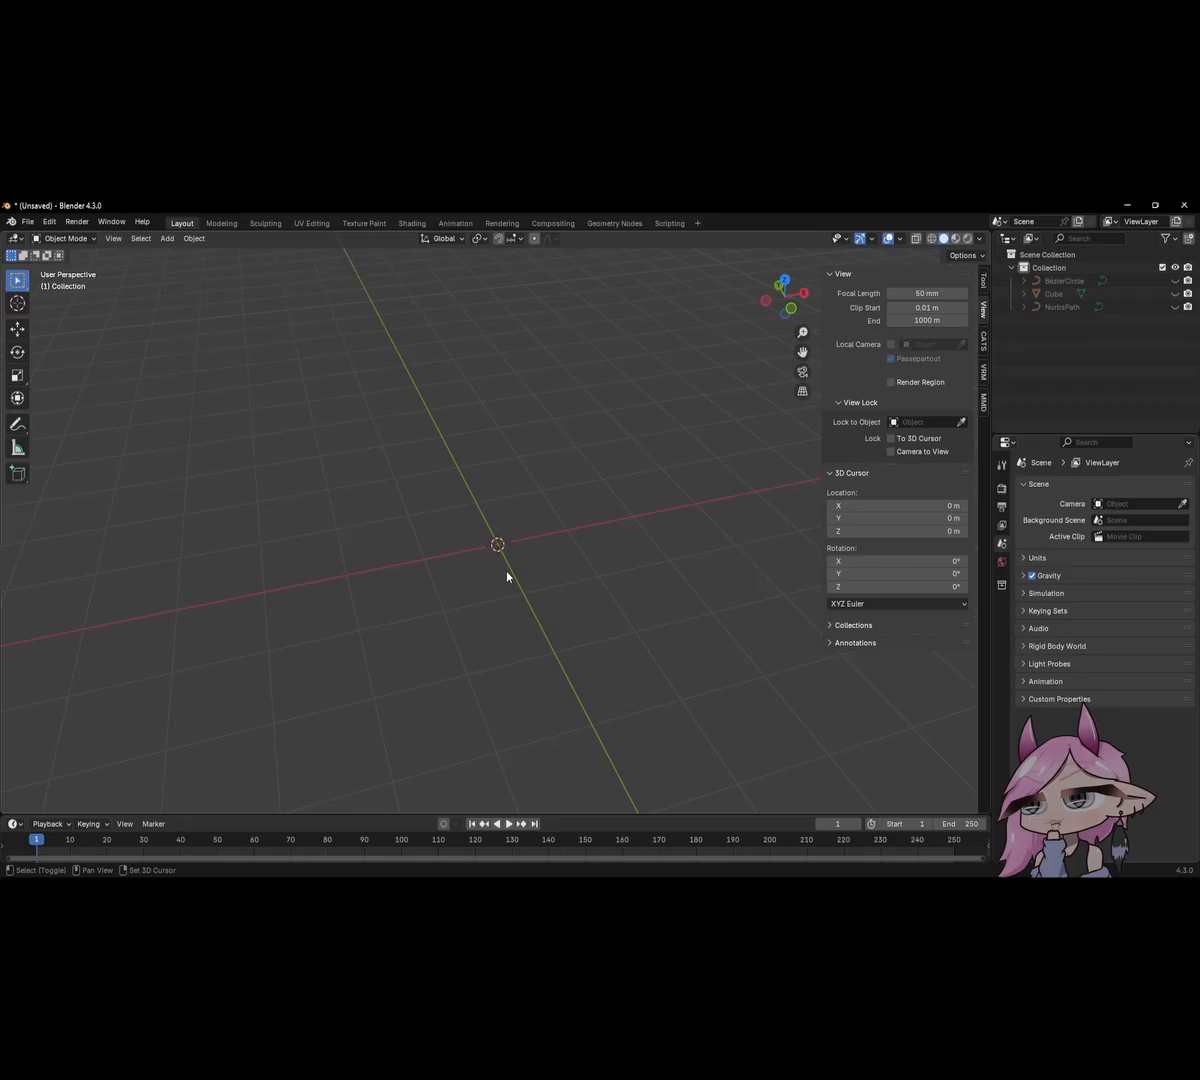
Bring up the choice of object types that can be added to the scene, down to the light entries.
key("shift+a")
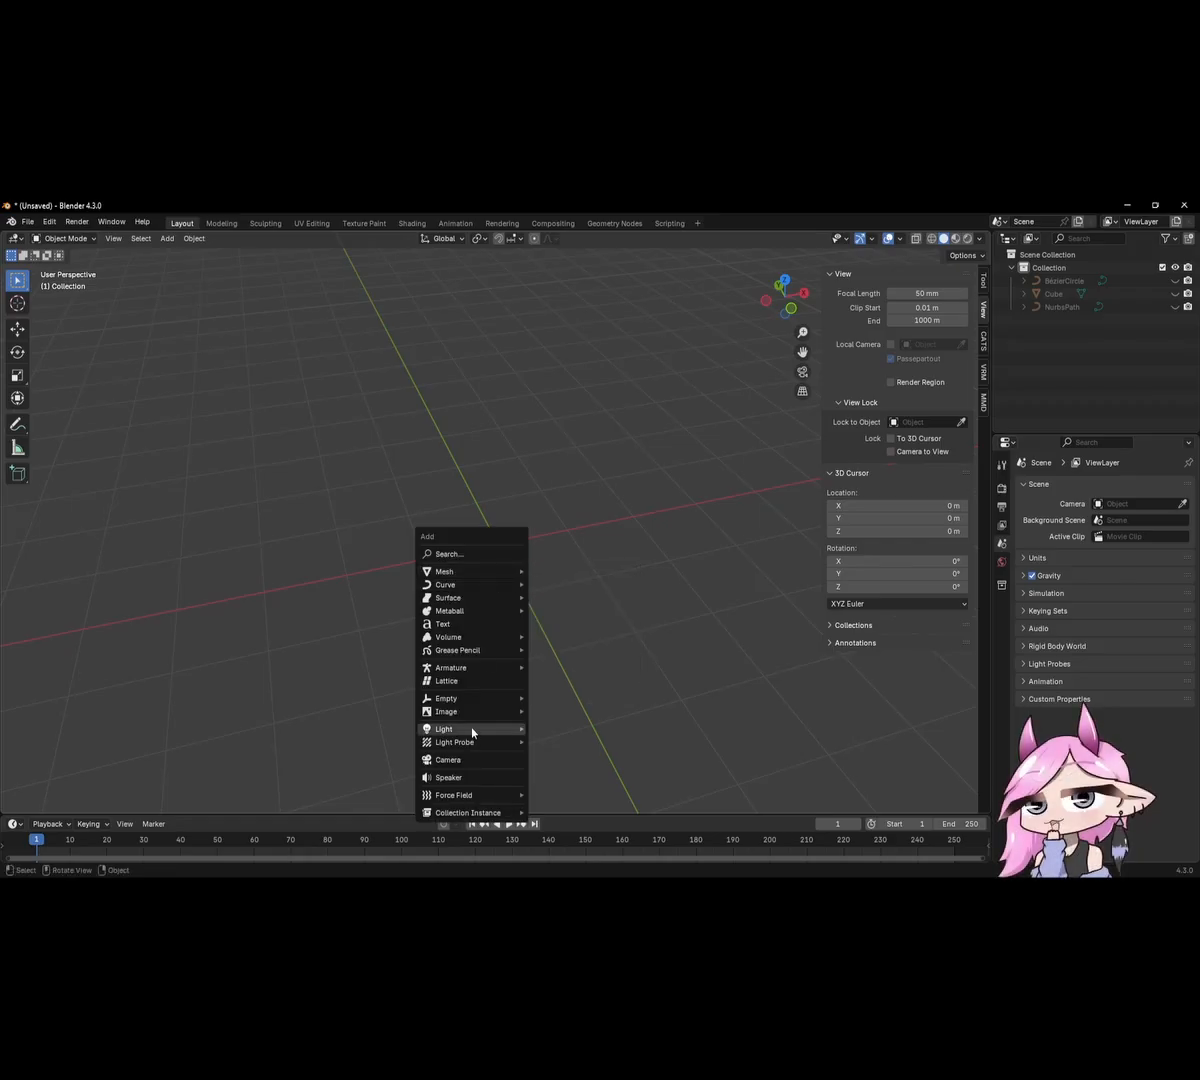
mouse_move(472, 729)
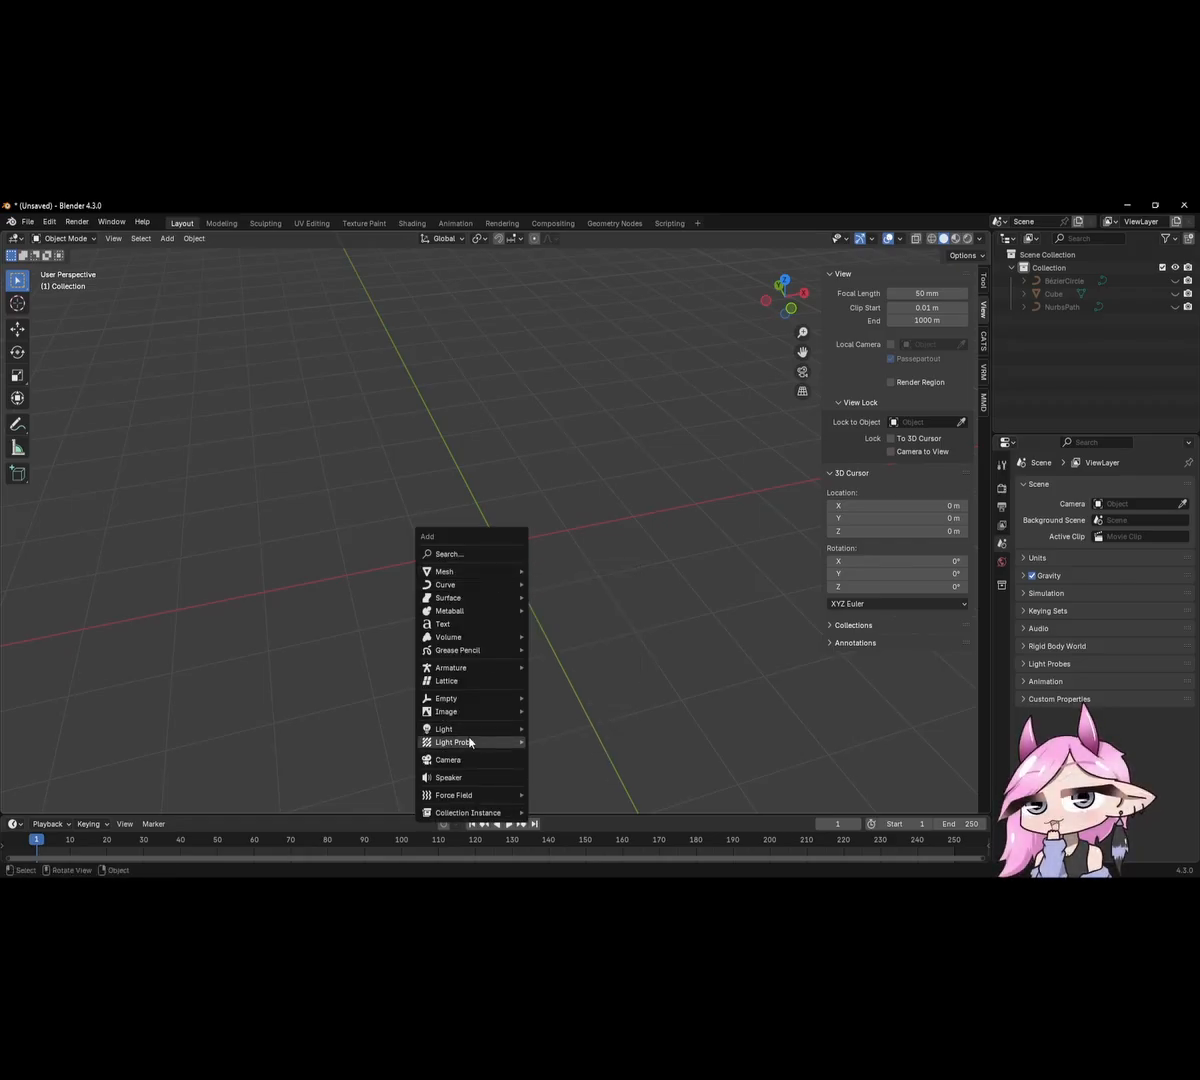